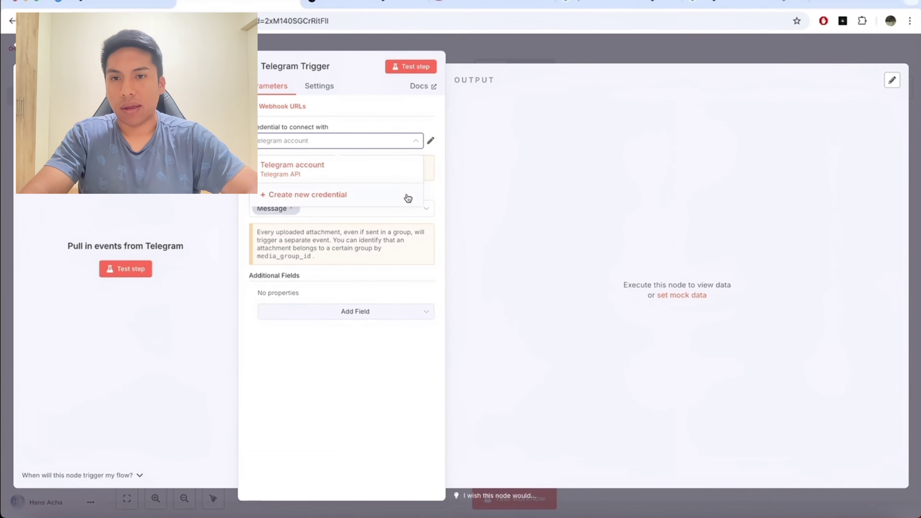
Start a new Telegram API credential for the Telegram Trigger node and switch to the BotFather chat in Telegram
{"action": "left_click", "coordinate": [407, 196]}
{"action": "left_click", "coordinate": [432, 191]}
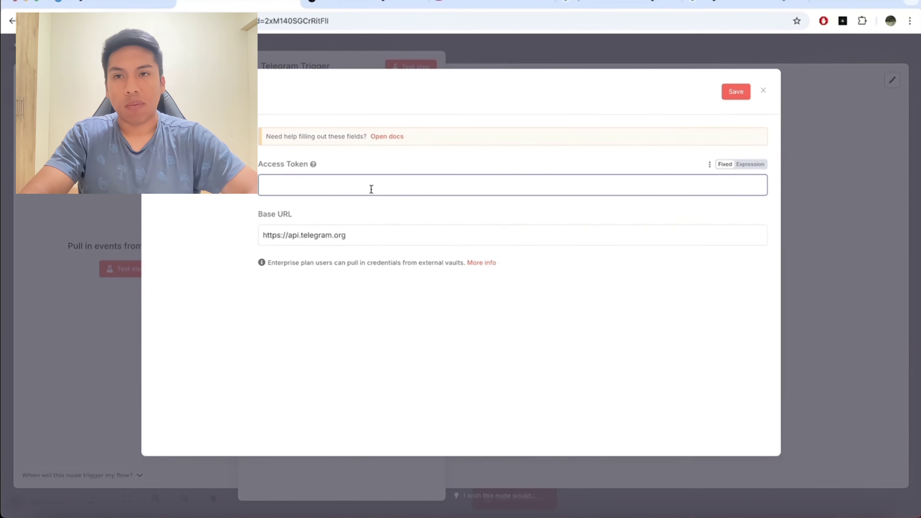
{"action": "left_click", "coordinate": [137, 5]}
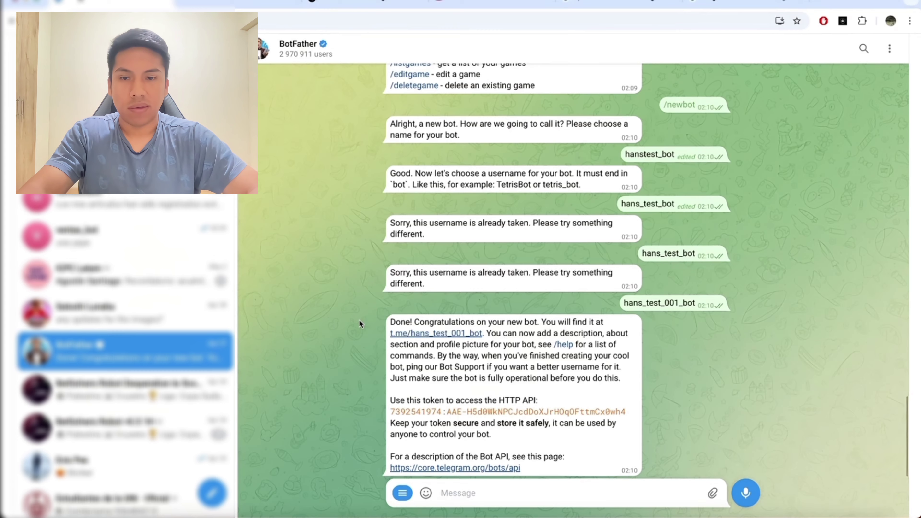
Send BotFather the /start command followed by /newbot to request a new bot
{"action": "left_click", "coordinate": [486, 491]}
{"action": "type", "text": "/st"}
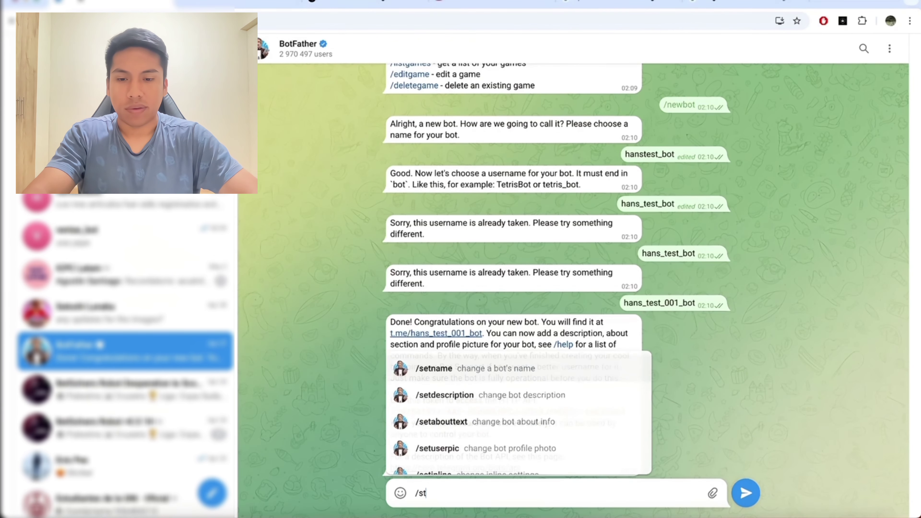
{"action": "type", "text": "art"}
{"action": "key", "text": "Return"}
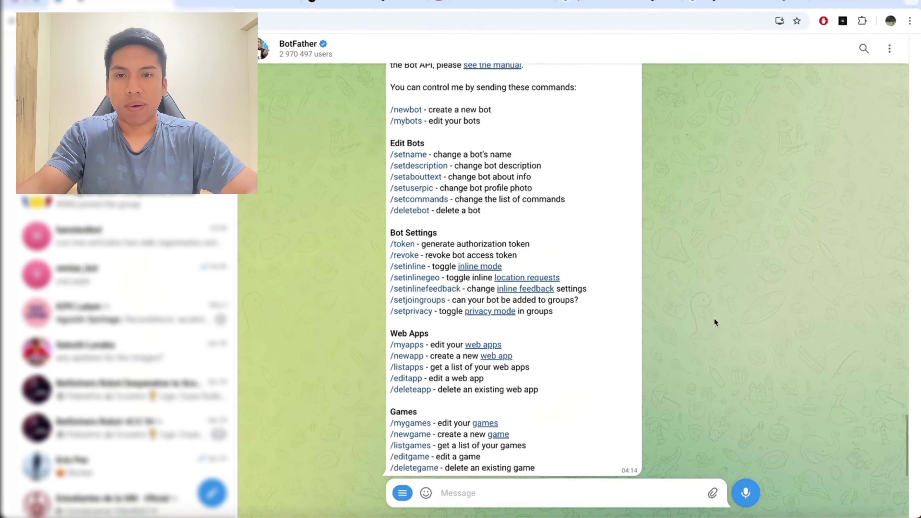
{"action": "type", "text": "/newbot"}
{"action": "key", "text": "Return"}
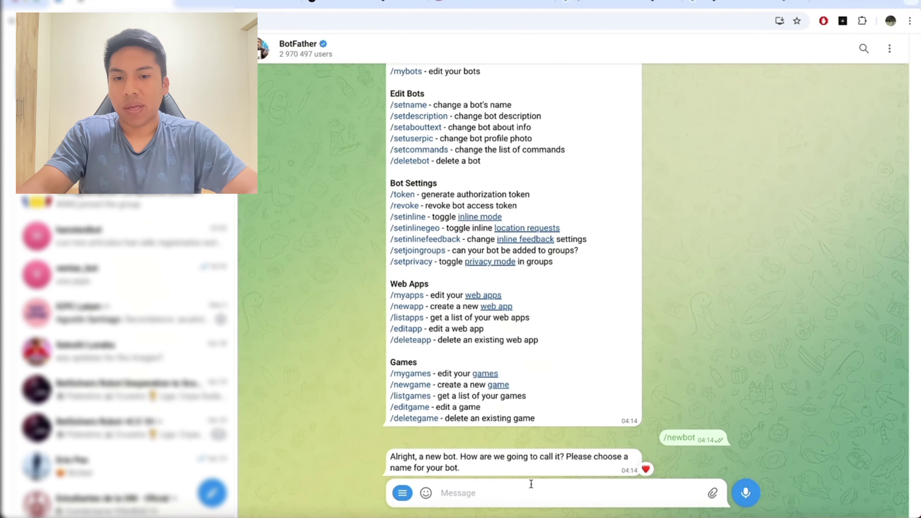
Give BotFather gestor_inventarios_bot as both the new bot's name and its username
{"action": "type", "text": "gestor_inventarios_bot"}
{"action": "key", "text": "Return"}
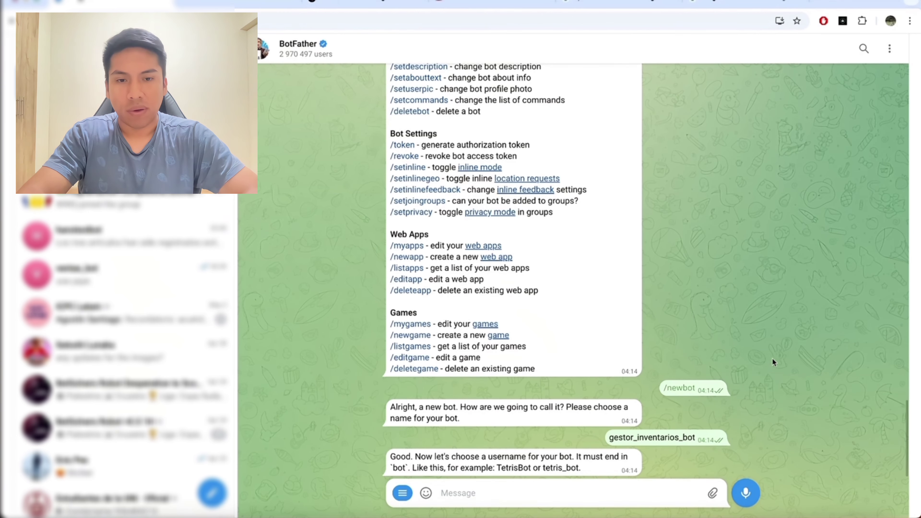
{"action": "double_click", "coordinate": [688, 437]}
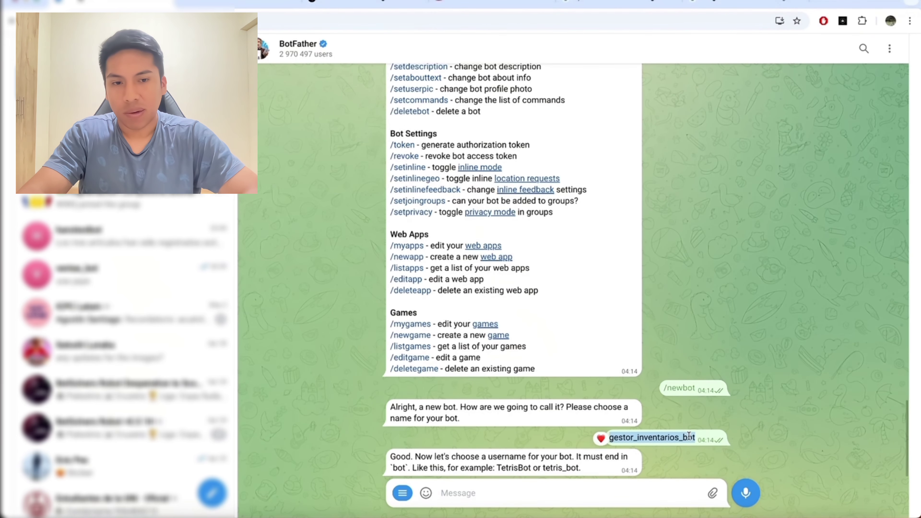
{"action": "key", "text": "ctrl+c"}
{"action": "left_click", "coordinate": [653, 486]}
{"action": "key", "text": "ctrl+v"}
{"action": "key", "text": "Return"}
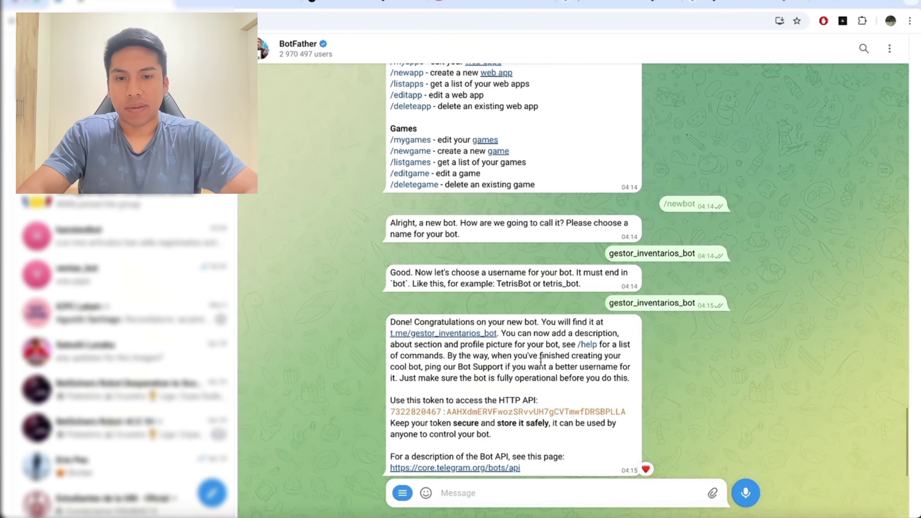
Open the new bot's chat through its t.me link, start the bot, and return to BotFather
{"action": "left_click", "coordinate": [482, 337]}
{"action": "left_click", "coordinate": [574, 493]}
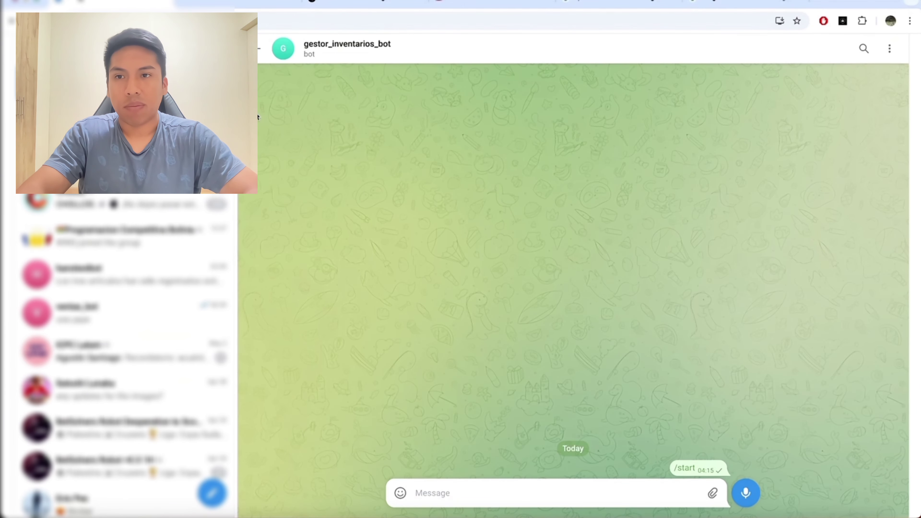
{"action": "key", "text": "Escape"}
Copy the new bot's API token from BotFather into the n8n credential's Access Token field and save it
{"action": "left_click", "coordinate": [572, 412]}
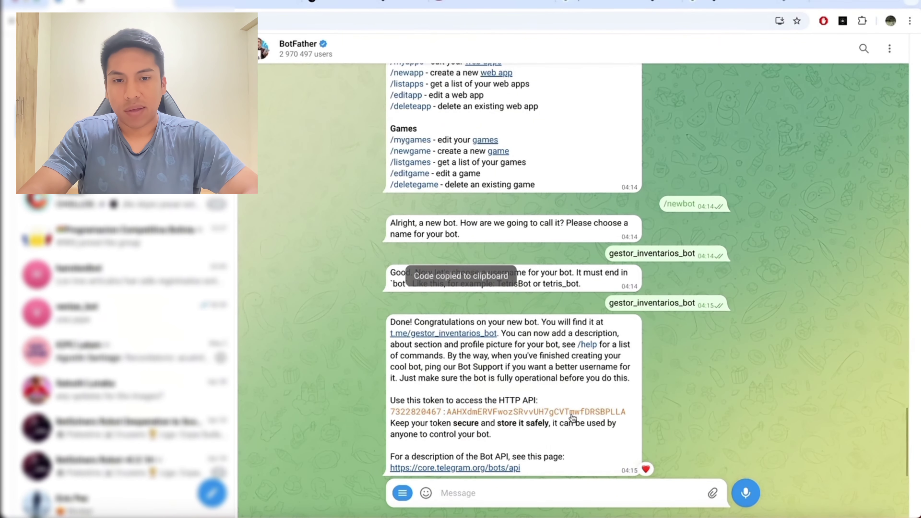
{"action": "left_click", "coordinate": [240, 3]}
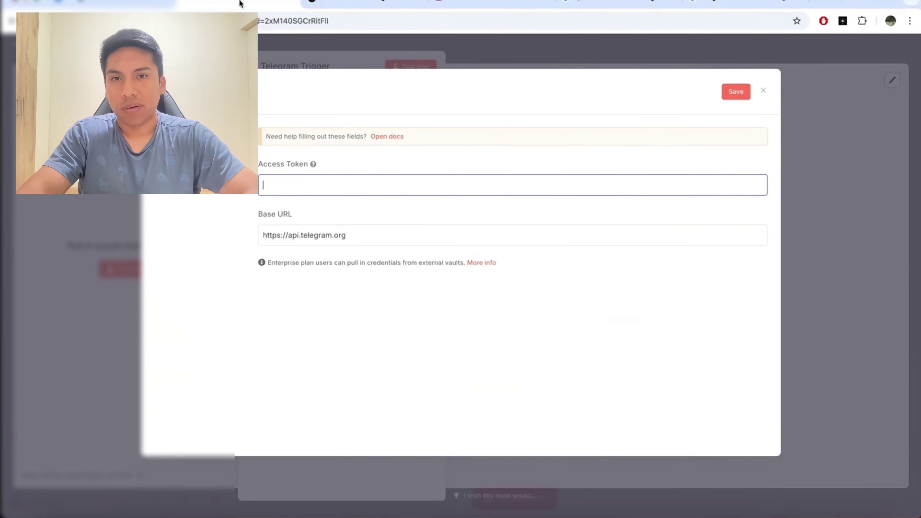
{"action": "key", "text": "ctrl+v"}
{"action": "left_click", "coordinate": [732, 92]}
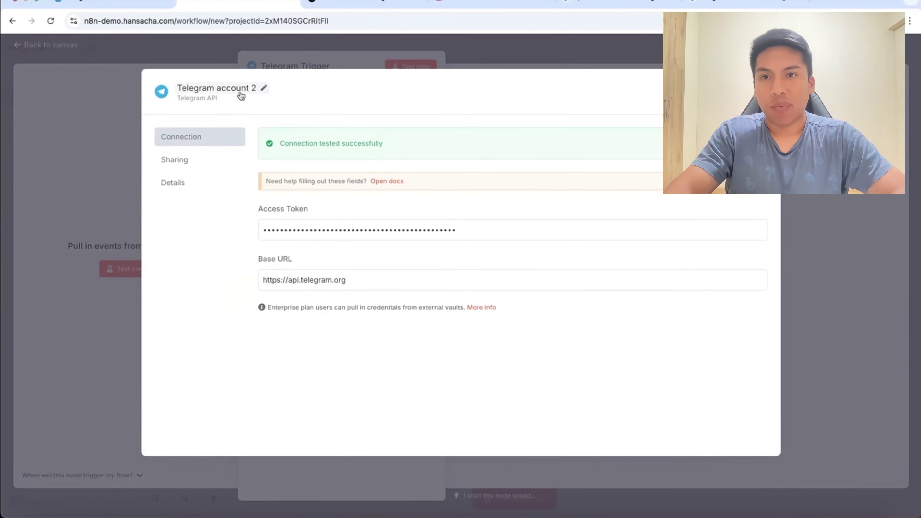
Rename the Telegram credential to YT-Telegram, save it, and go back to the workflow canvas
{"action": "left_click", "coordinate": [247, 91]}
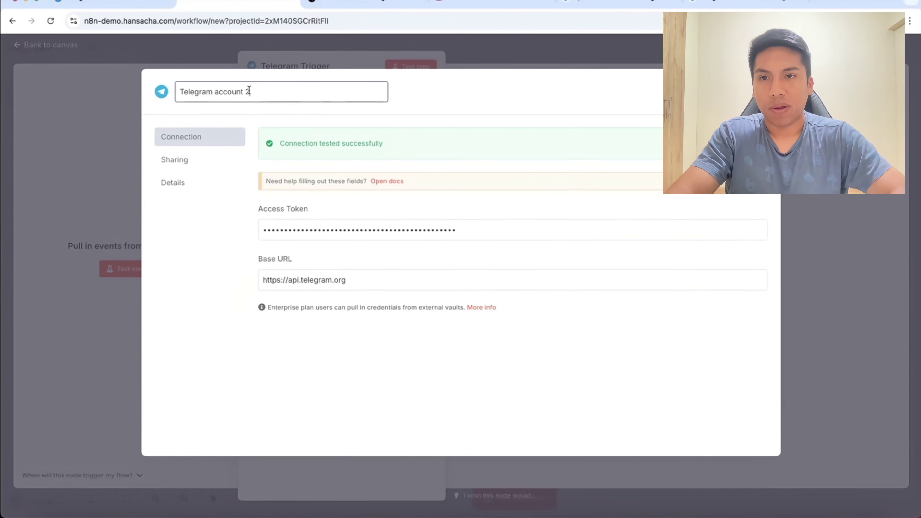
{"action": "key", "text": "ctrl+a"}
{"action": "key", "text": "BackSpace"}
{"action": "type", "text": "YT-Con"}
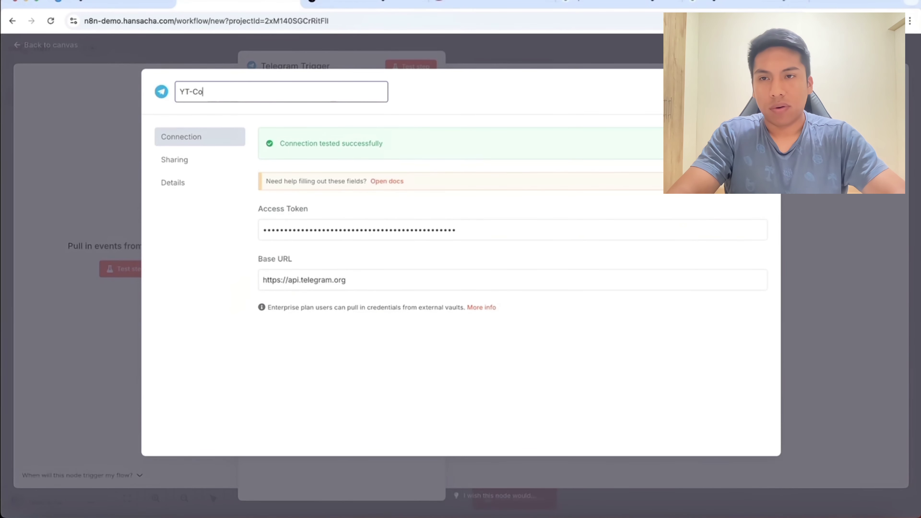
{"action": "key", "text": "BackSpace"}
{"action": "key", "text": "BackSpace"}
{"action": "key", "text": "BackSpace"}
{"action": "type", "text": "T"}
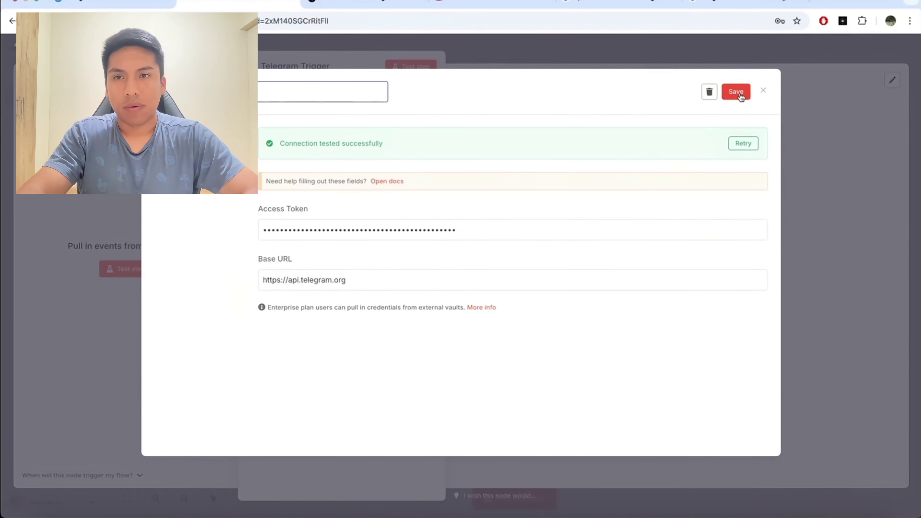
{"action": "left_click", "coordinate": [740, 94]}
{"action": "left_click", "coordinate": [764, 91]}
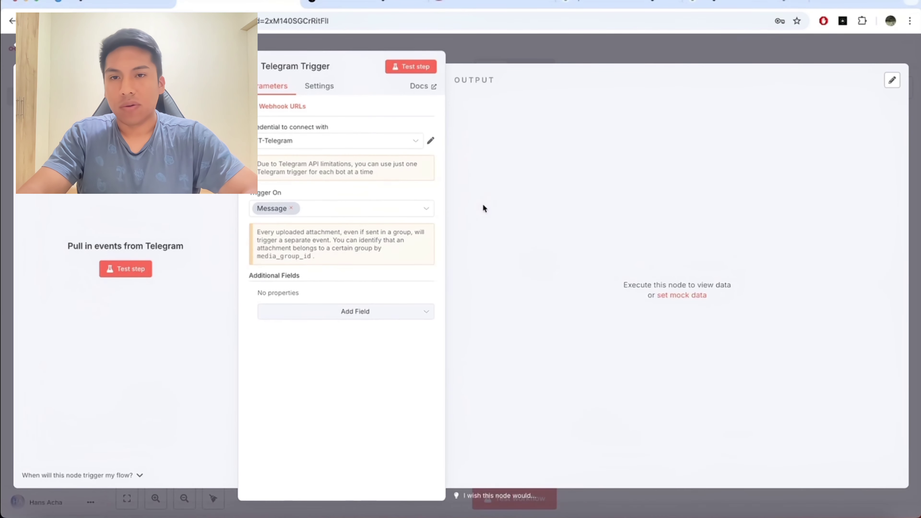
{"action": "left_click", "coordinate": [526, 52]}
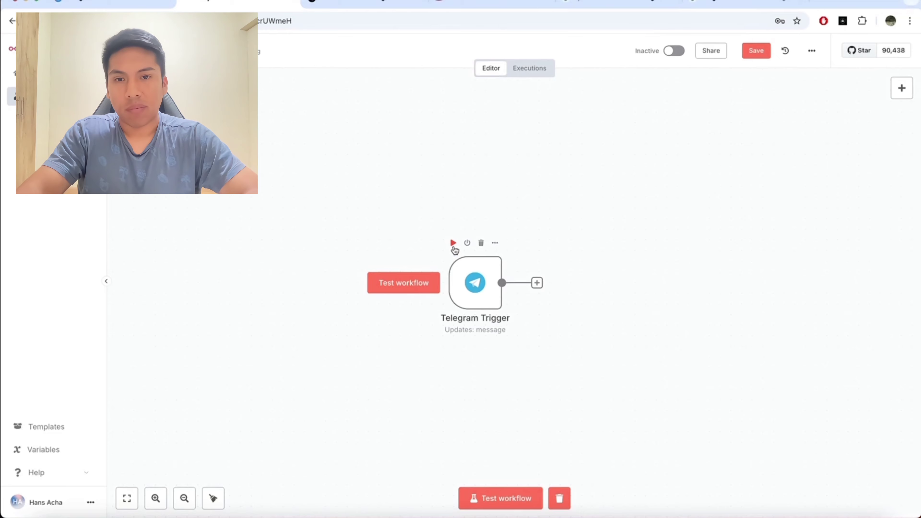
Run the Telegram Trigger node on its own, send "hola" to gestor_inventarios_bot in Telegram, and return to n8n
{"action": "left_click", "coordinate": [453, 244]}
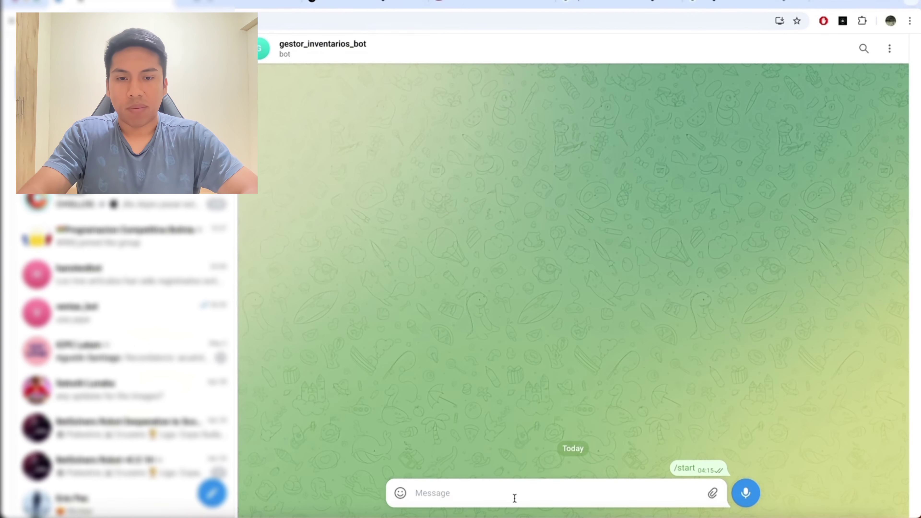
{"action": "type", "text": "hola"}
{"action": "key", "text": "Return"}
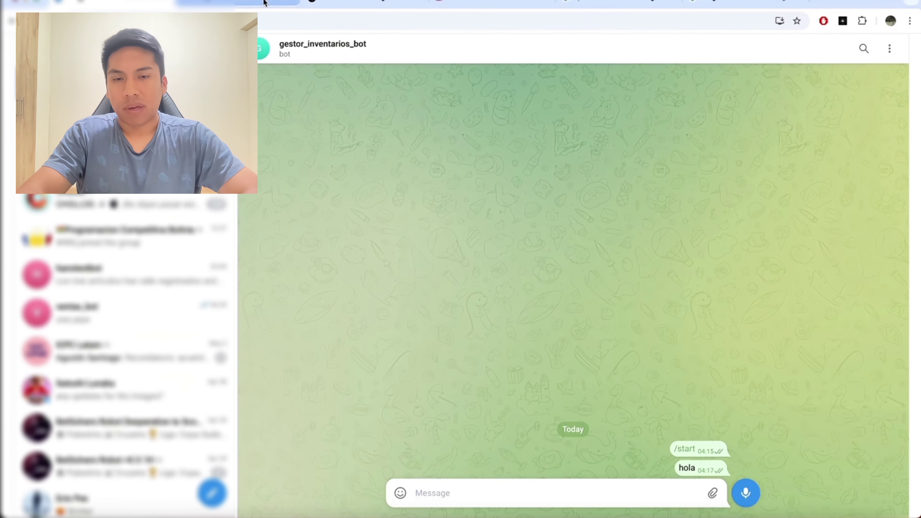
{"action": "left_click", "coordinate": [265, 3]}
Inspect the Telegram Trigger's JSON output for the received message and chat data
{"action": "mouse_move", "coordinate": [514, 268]}
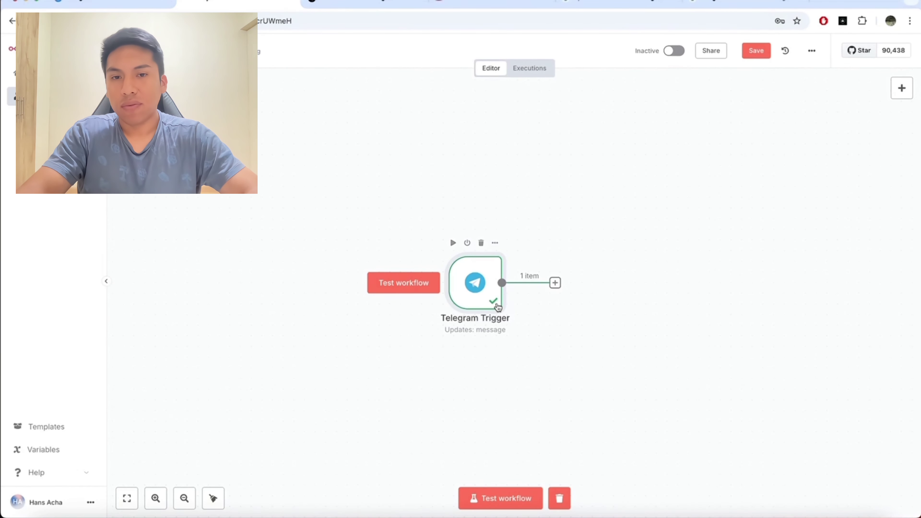
{"action": "double_click", "coordinate": [483, 293]}
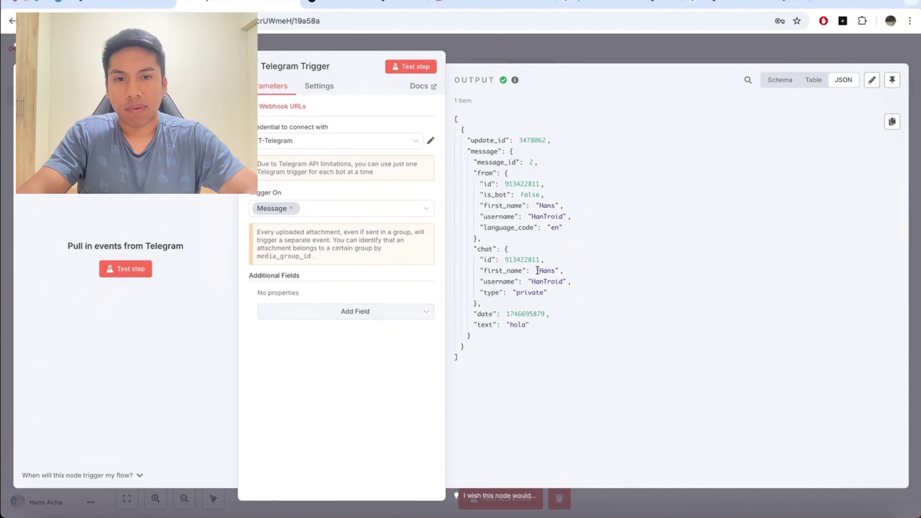
{"action": "key", "text": "Escape"}
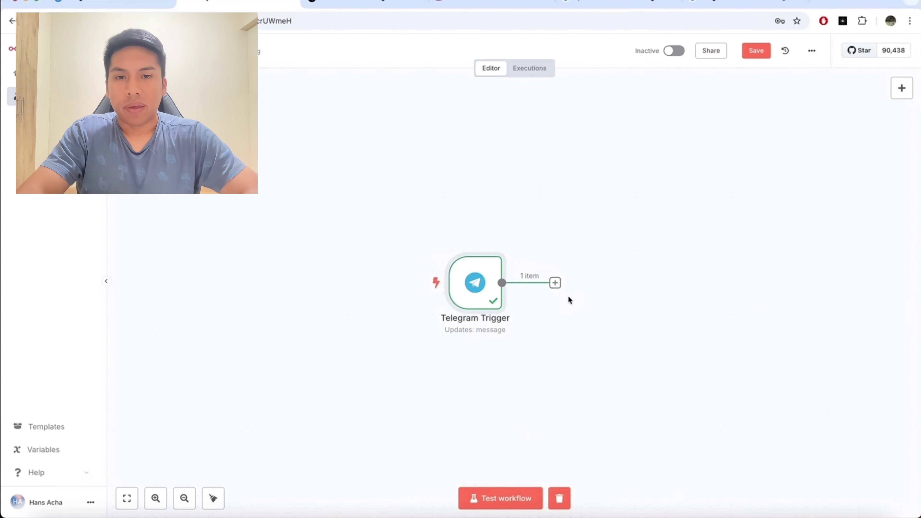
Add a Telegram node with the Send a text message action after the Telegram Trigger
{"action": "left_click", "coordinate": [555, 283]}
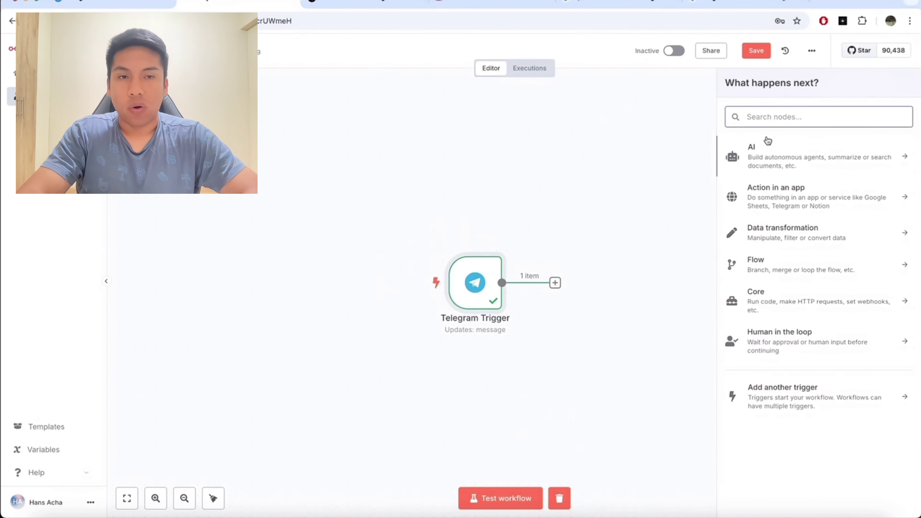
{"action": "type", "text": "telegram"}
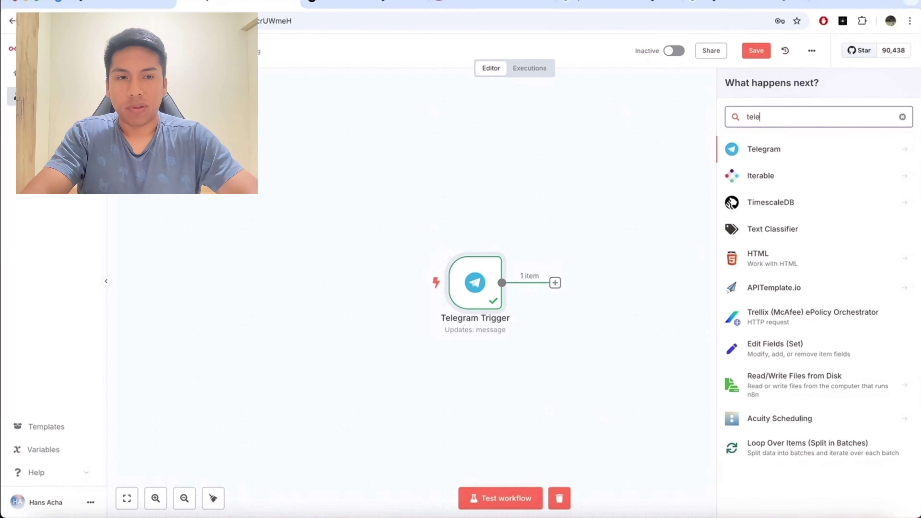
{"action": "key", "text": "Return"}
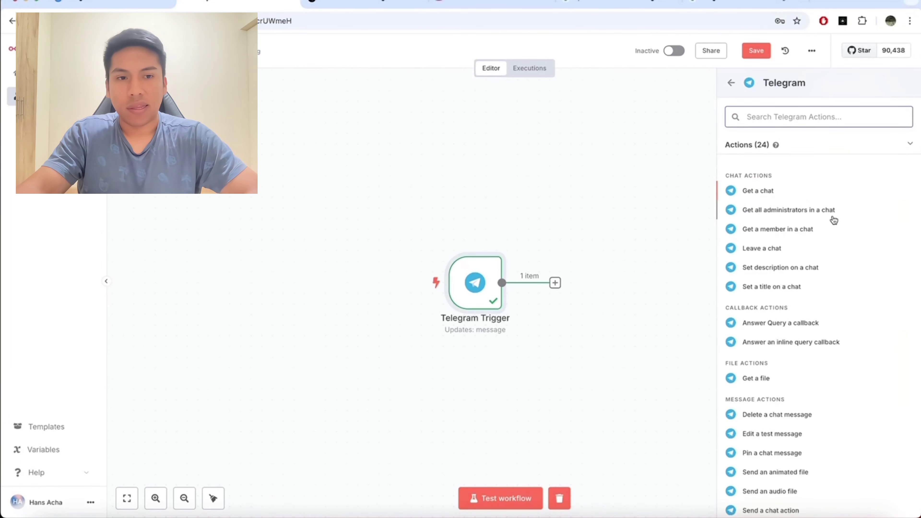
{"action": "scroll", "coordinate": [822, 314], "scroll_direction": "down", "scroll_amount": 5}
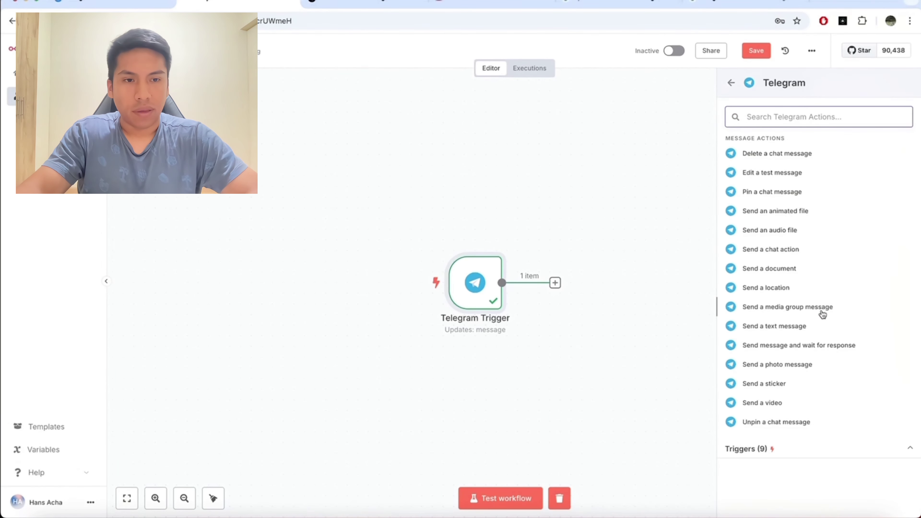
{"action": "left_click", "coordinate": [816, 327]}
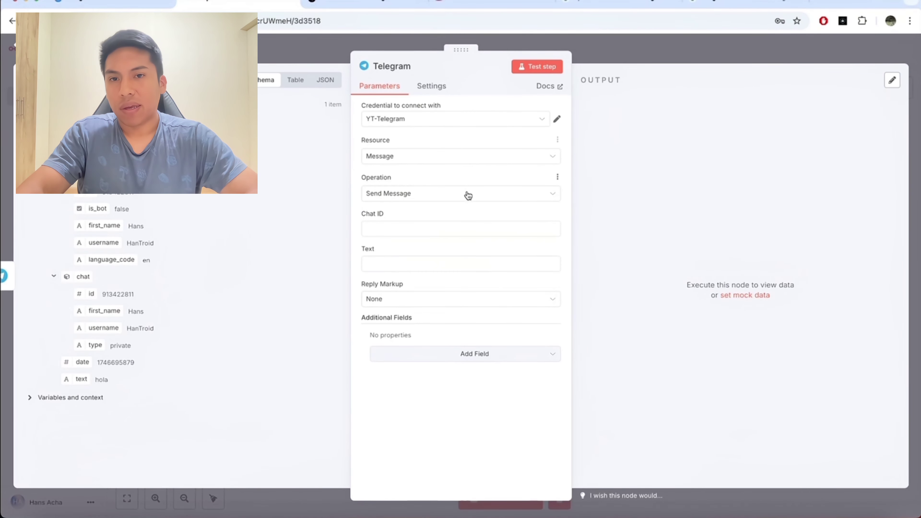
Map the send node's Chat ID to {{ $json.message.chat.id }} and its Text to the trigger's message text
{"action": "left_click", "coordinate": [425, 232]}
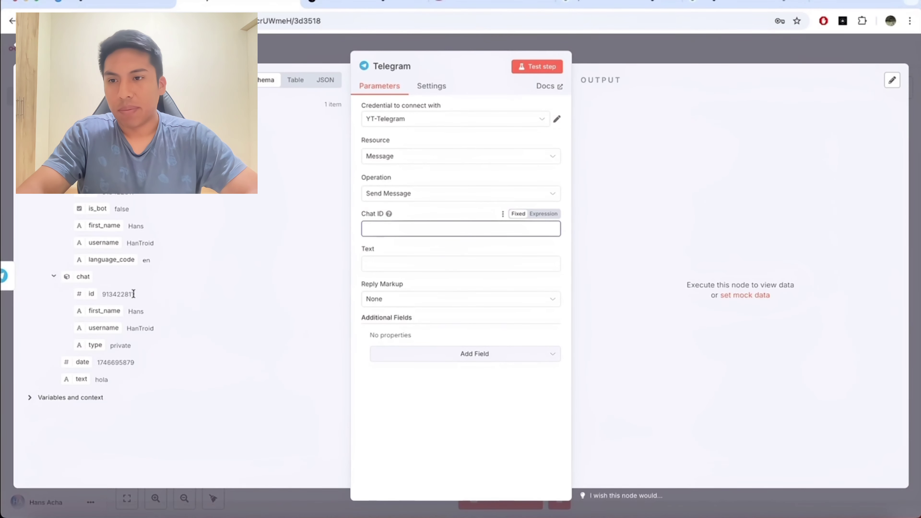
{"action": "left_click_drag", "start_coordinate": [91, 294], "coordinate": [381, 232]}
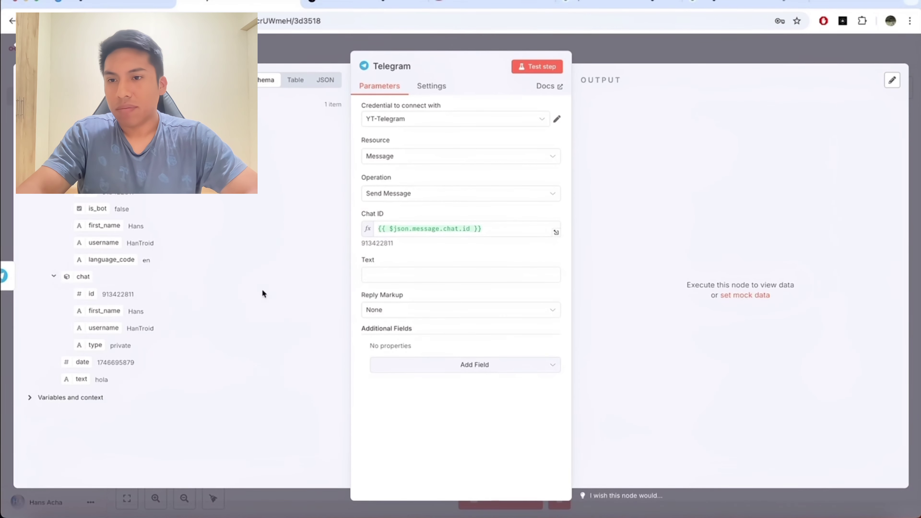
{"action": "left_click_drag", "start_coordinate": [78, 380], "coordinate": [397, 275]}
{"action": "left_click", "coordinate": [637, 50]}
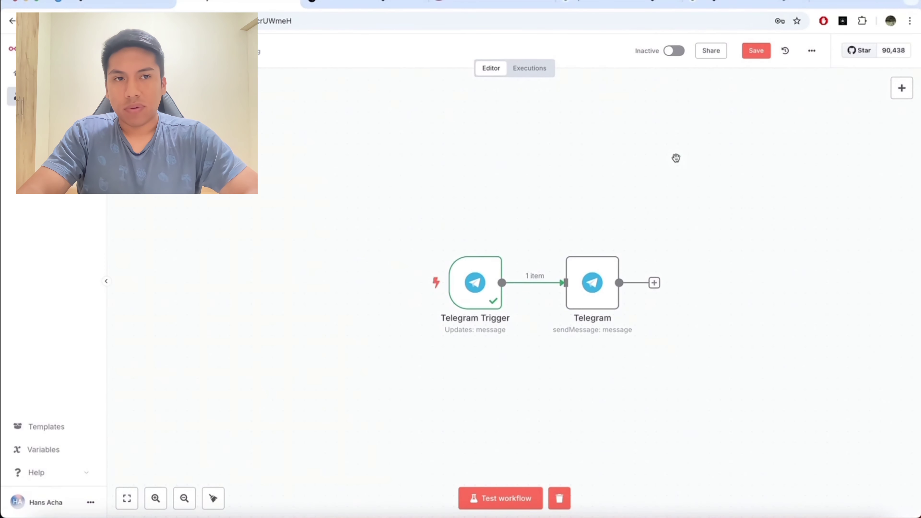
Save the workflow, run a test, and send "hola x2" to gestor_inventarios_bot in Telegram to check its reply
{"action": "key", "text": "ctrl+s"}
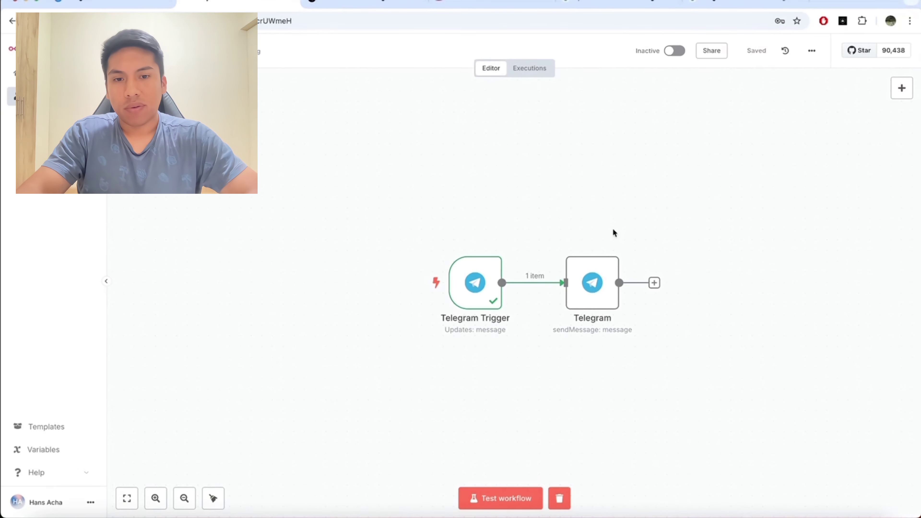
{"action": "left_click", "coordinate": [505, 497]}
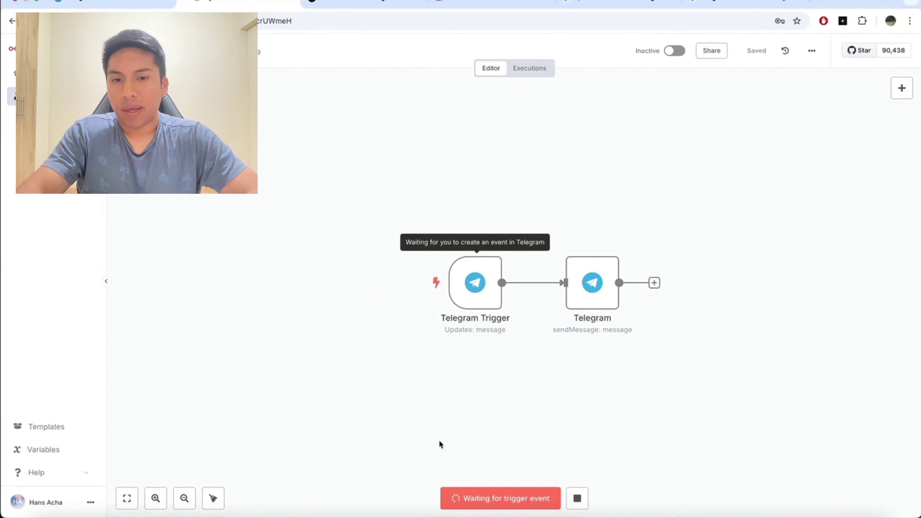
{"action": "key", "text": "ctrl+Tab"}
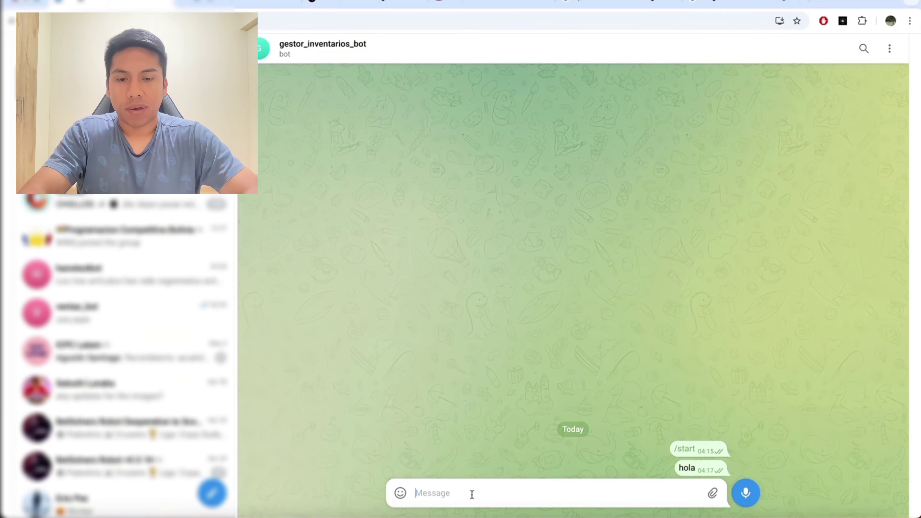
{"action": "type", "text": "hola x2"}
{"action": "key", "text": "Return"}
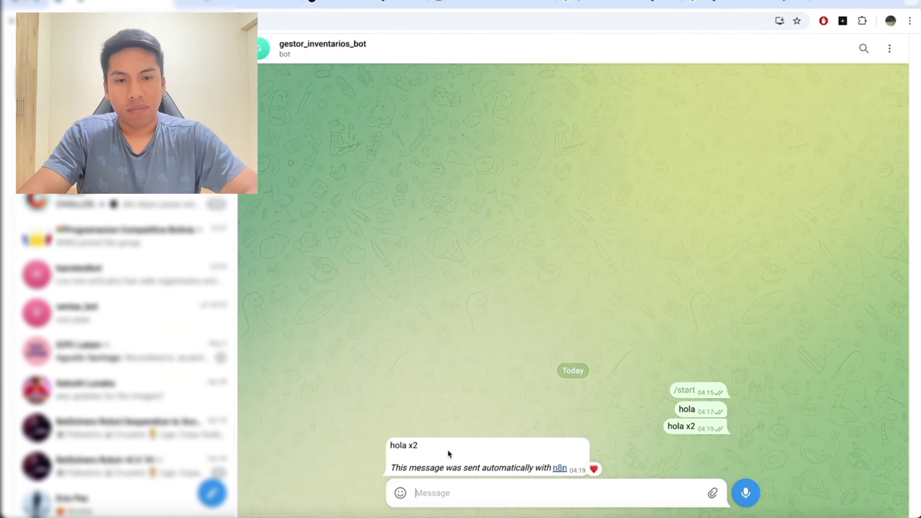
{"action": "left_click_drag", "start_coordinate": [448, 453], "coordinate": [389, 449]}
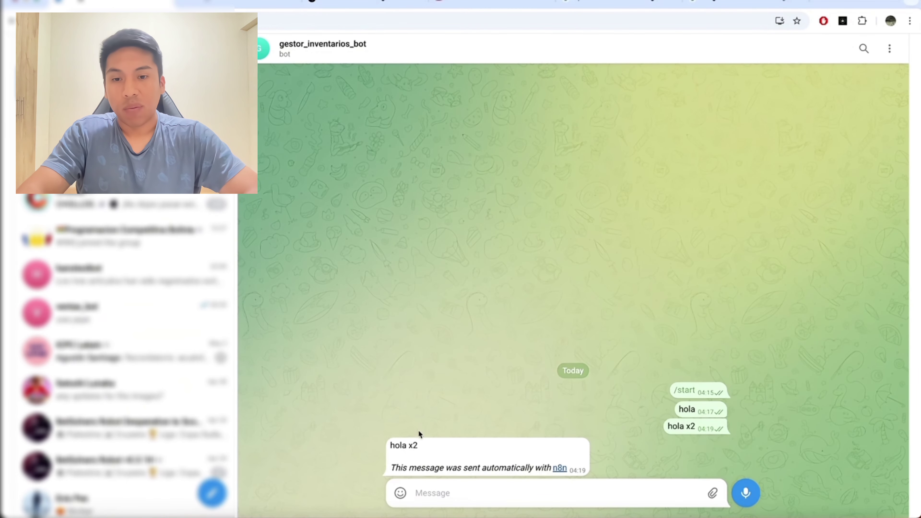
Add the Append n8n Attribution field to the Telegram send node, switch it off, and save the workflow
{"action": "left_click_drag", "start_coordinate": [394, 464], "coordinate": [566, 468]}
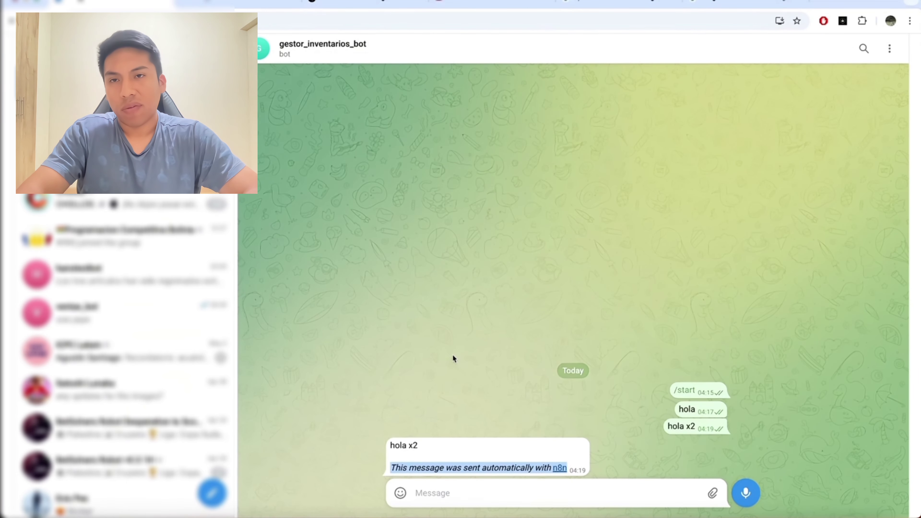
{"action": "left_click", "coordinate": [254, 2]}
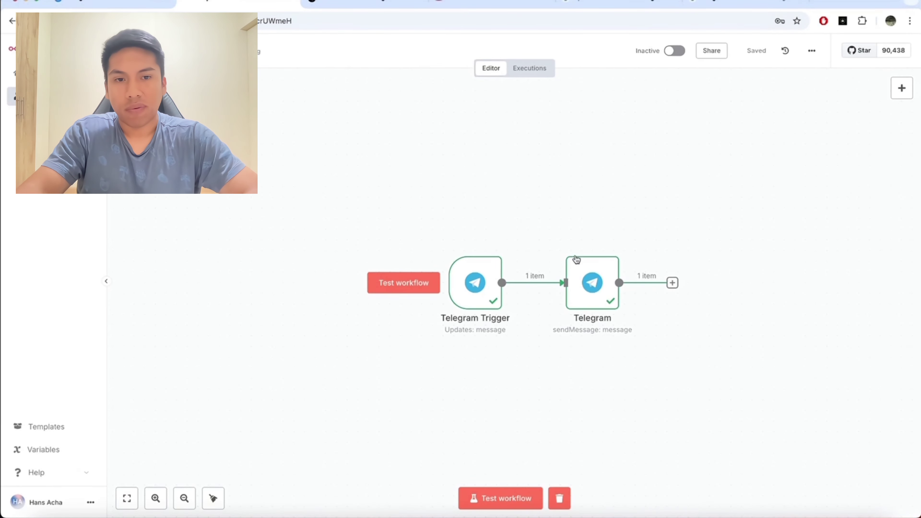
{"action": "double_click", "coordinate": [598, 286]}
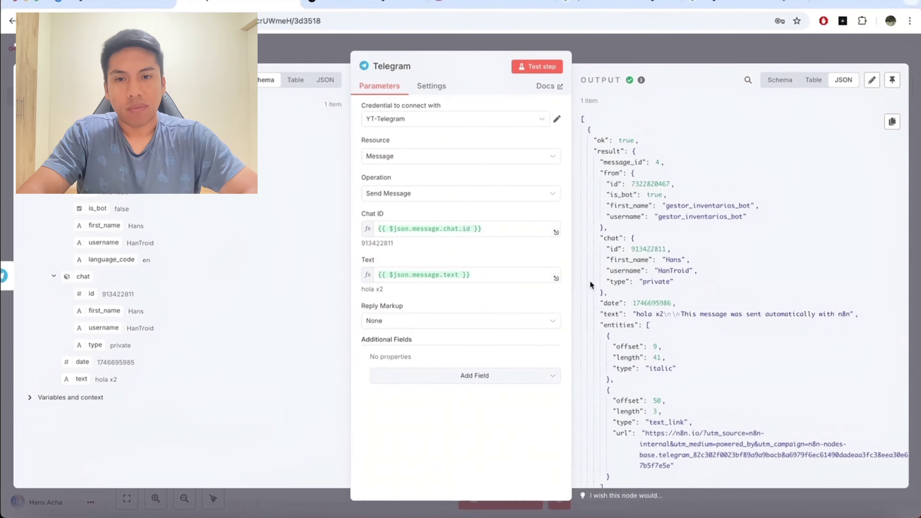
{"action": "left_click", "coordinate": [504, 381]}
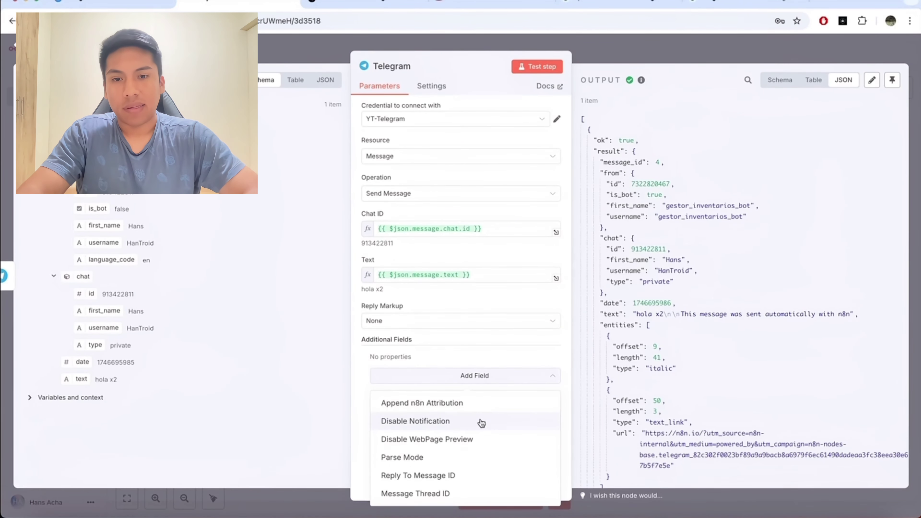
{"action": "left_click", "coordinate": [483, 410]}
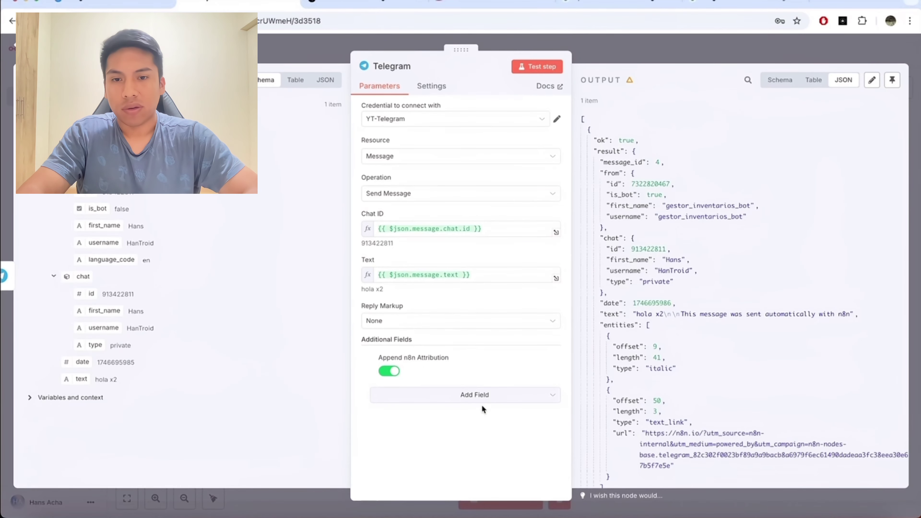
{"action": "left_click", "coordinate": [392, 376]}
{"action": "key", "text": "Escape"}
{"action": "key", "text": "ctrl+s"}
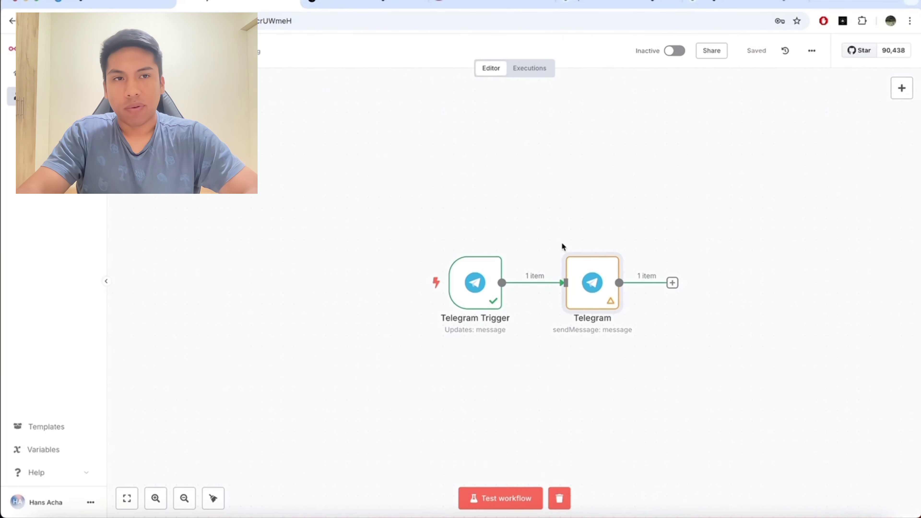
Run a workflow test and send "hola x3" to gestor_inventarios_bot in Telegram to check its reply
{"action": "left_click", "coordinate": [508, 500]}
{"action": "key", "text": "ctrl+shift+Tab"}
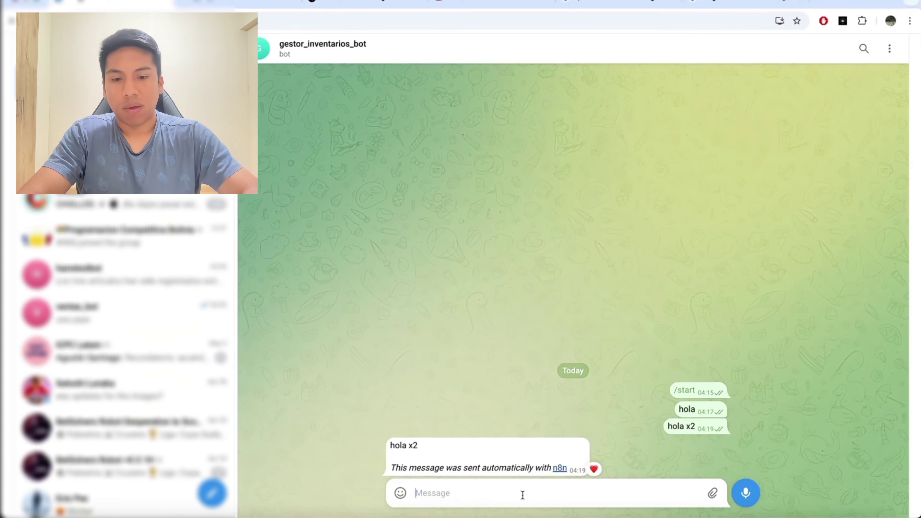
{"action": "type", "text": "hola x3"}
{"action": "key", "text": "Return"}
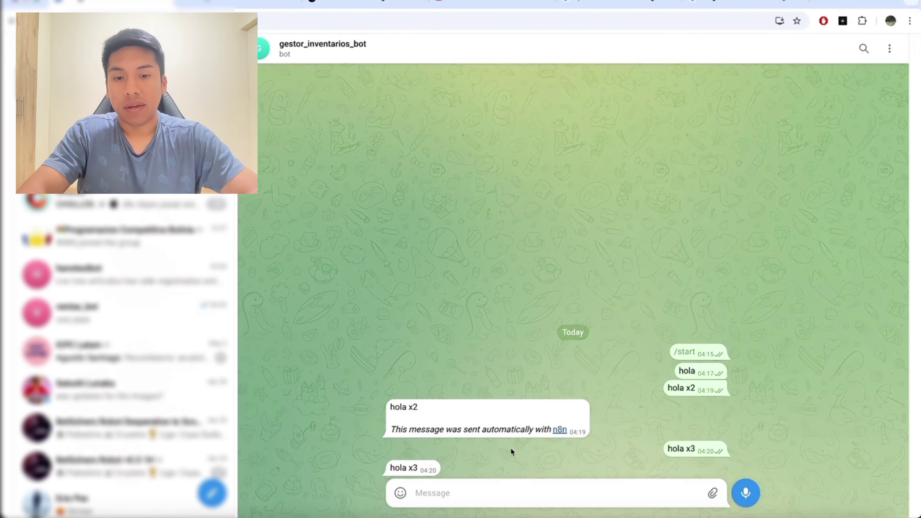
{"action": "left_click_drag", "start_coordinate": [444, 429], "coordinate": [555, 436]}
{"action": "left_click", "coordinate": [542, 454]}
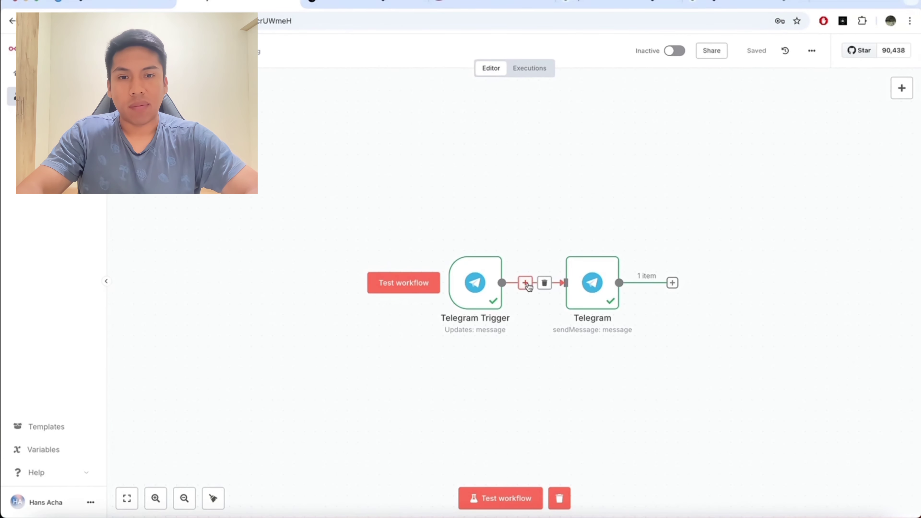
Insert an AI Agent node between the Telegram Trigger and the Telegram send node
{"action": "left_click", "coordinate": [525, 283]}
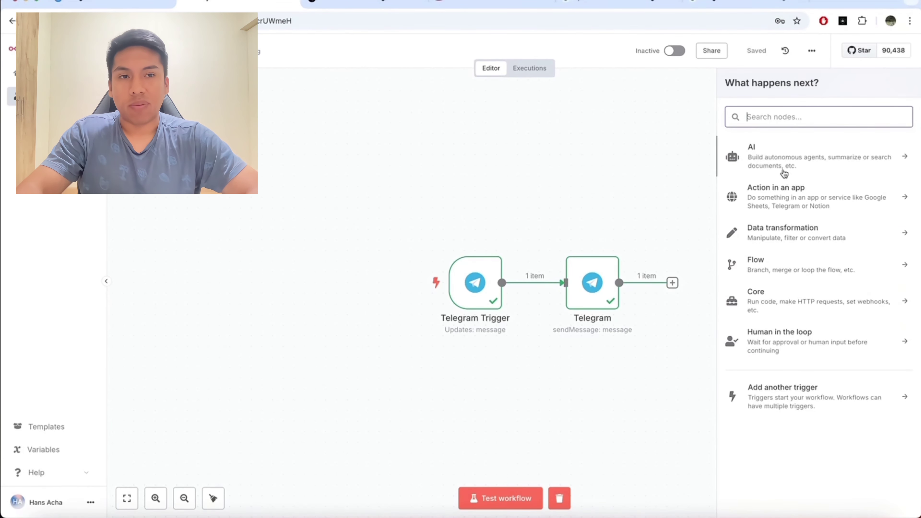
{"action": "left_click", "coordinate": [788, 167]}
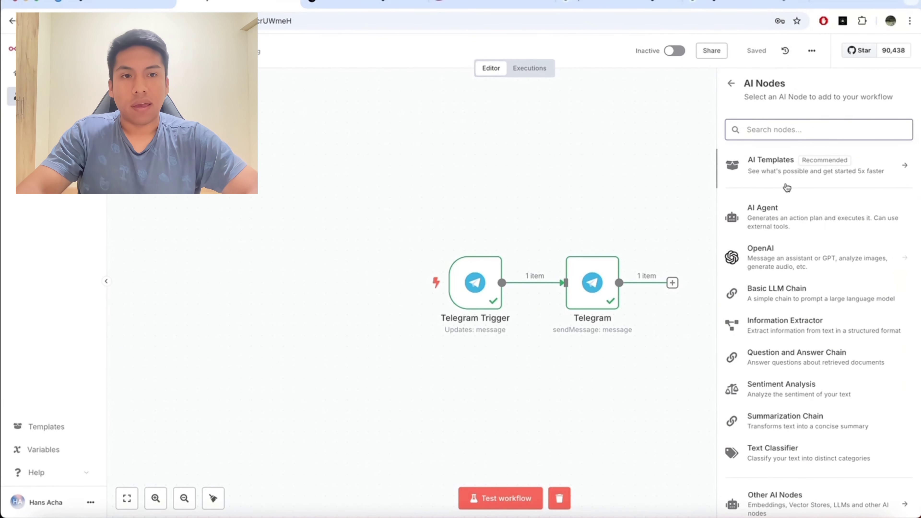
{"action": "left_click", "coordinate": [776, 225]}
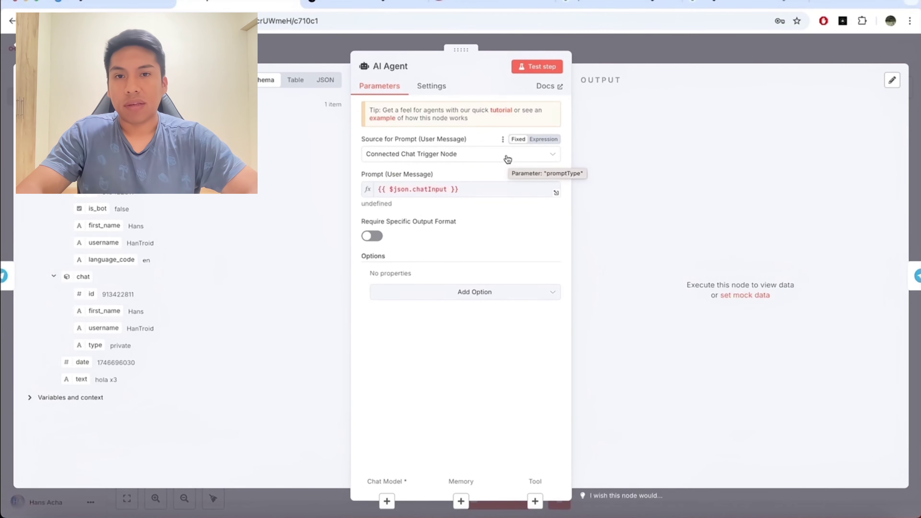
Set the AI Agent's prompt source to Define below and map its user message to the trigger's message text
{"action": "left_click", "coordinate": [506, 160]}
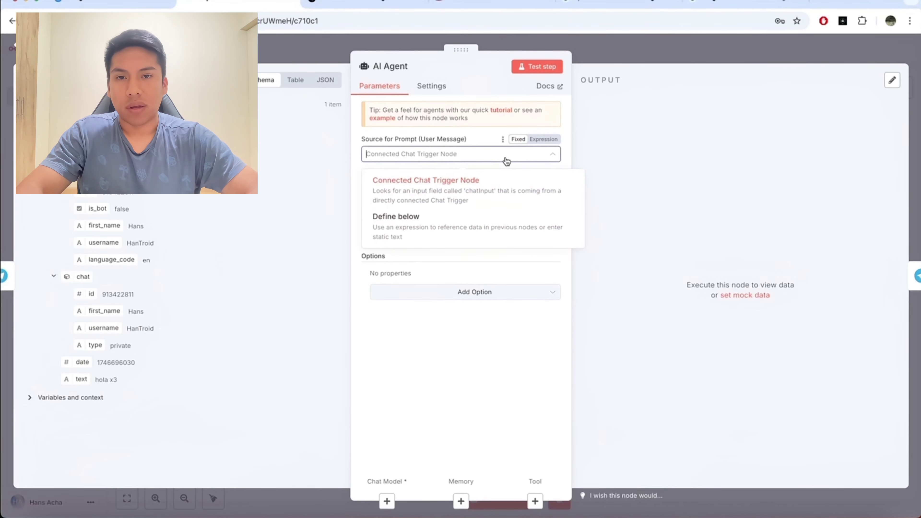
{"action": "left_click", "coordinate": [474, 228]}
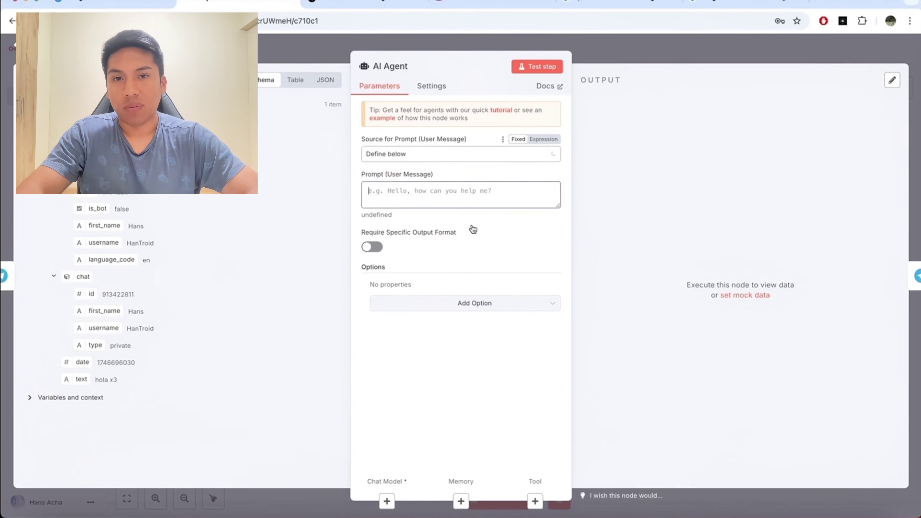
{"action": "left_click", "coordinate": [482, 196]}
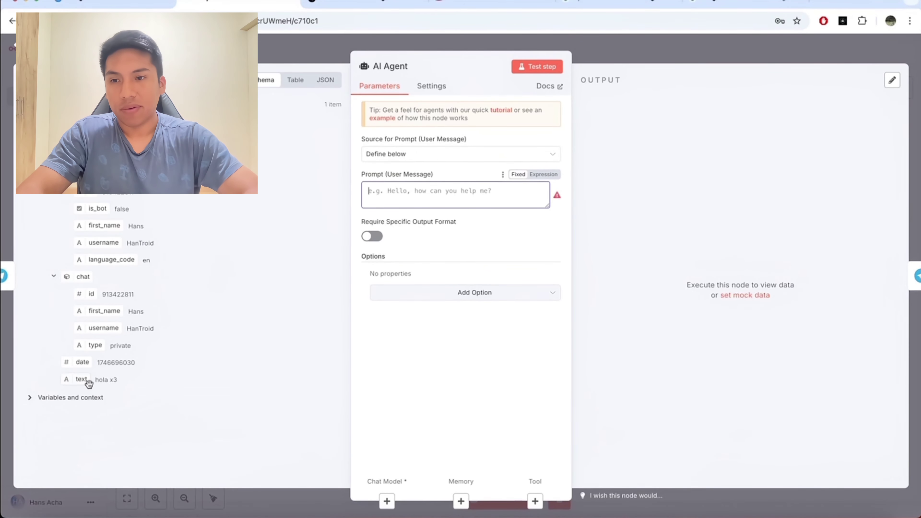
{"action": "left_click_drag", "start_coordinate": [82, 379], "coordinate": [417, 194]}
{"action": "left_click", "coordinate": [621, 52]}
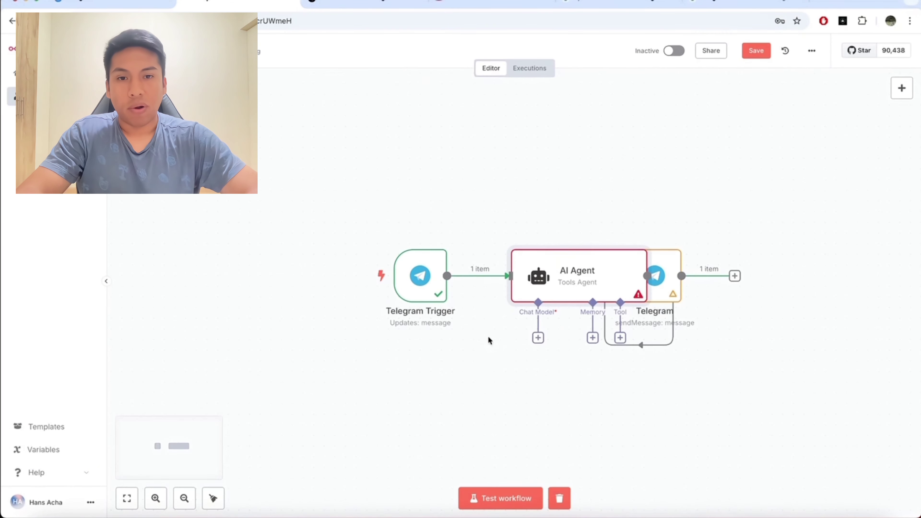
Tidy up the workflow layout so the AI Agent and Telegram nodes no longer overlap
{"action": "right_click", "coordinate": [497, 381]}
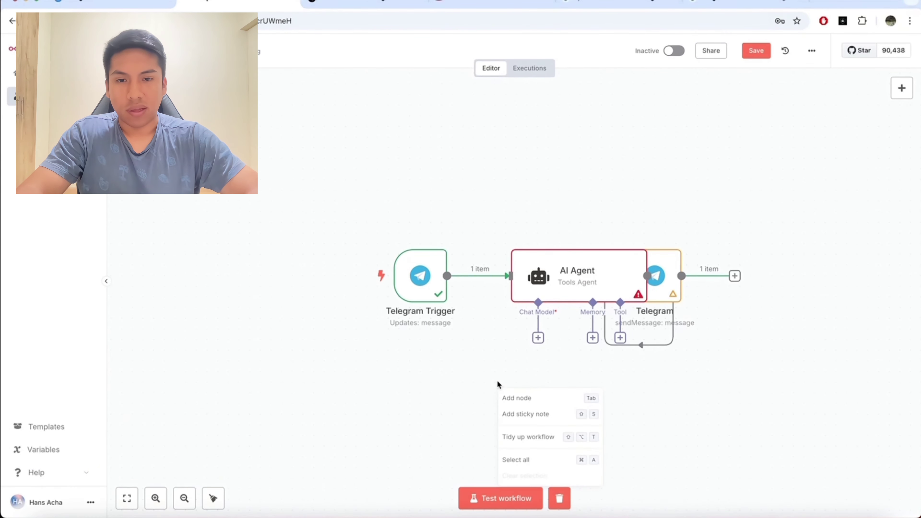
{"action": "left_click", "coordinate": [528, 437]}
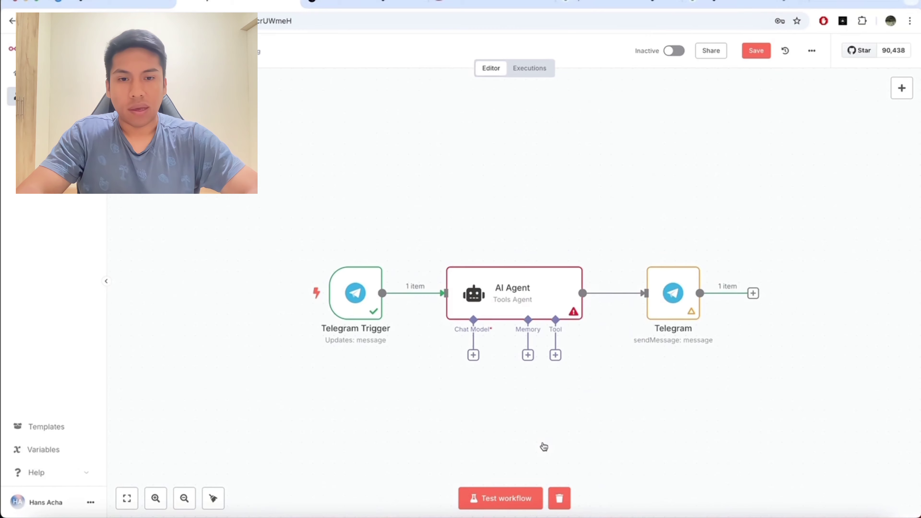
{"action": "scroll", "coordinate": [520, 399], "scroll_direction": "down", "scroll_amount": 2}
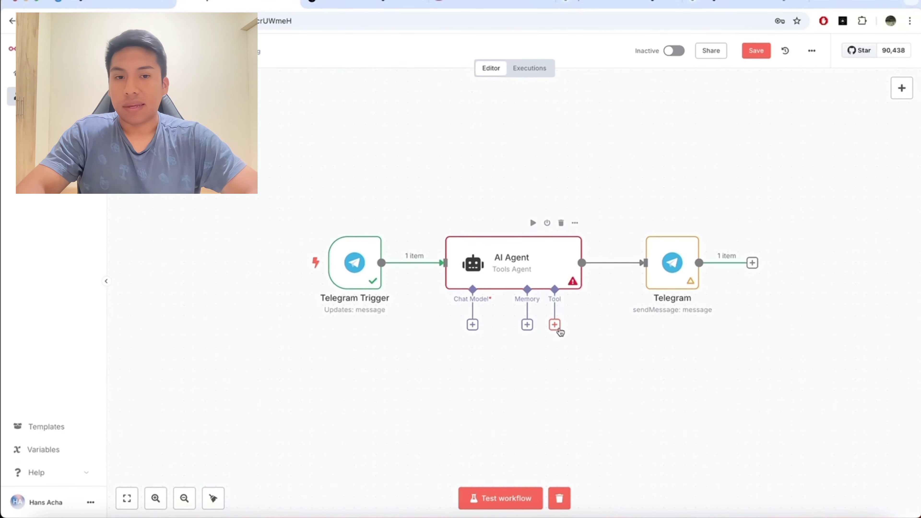
Attach an OpenAI Chat Model to the AI Agent and start creating a new OpenAI credential for it
{"action": "left_click", "coordinate": [473, 325]}
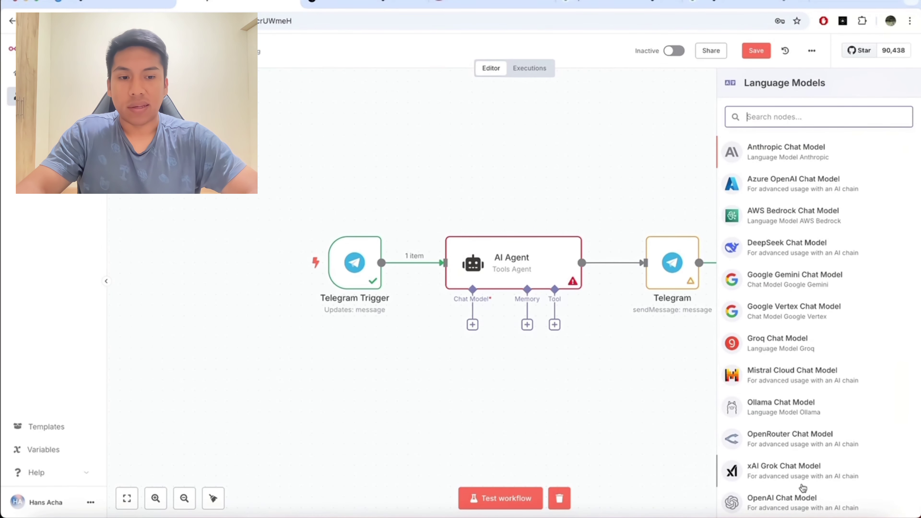
{"action": "left_click", "coordinate": [798, 502]}
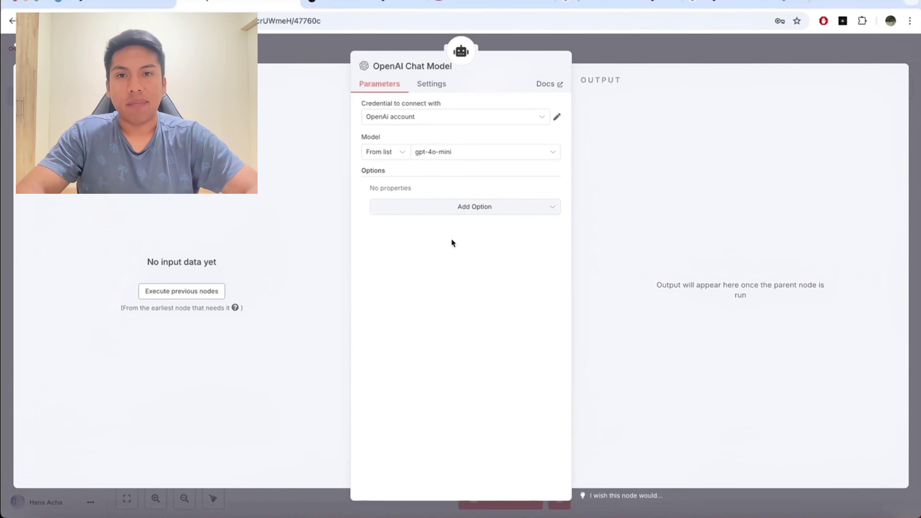
{"action": "left_click", "coordinate": [487, 121]}
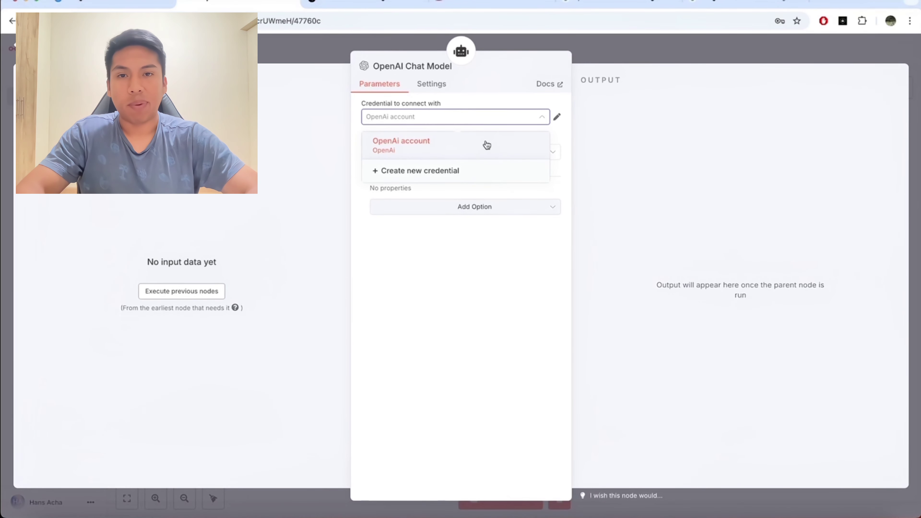
{"action": "left_click", "coordinate": [477, 176]}
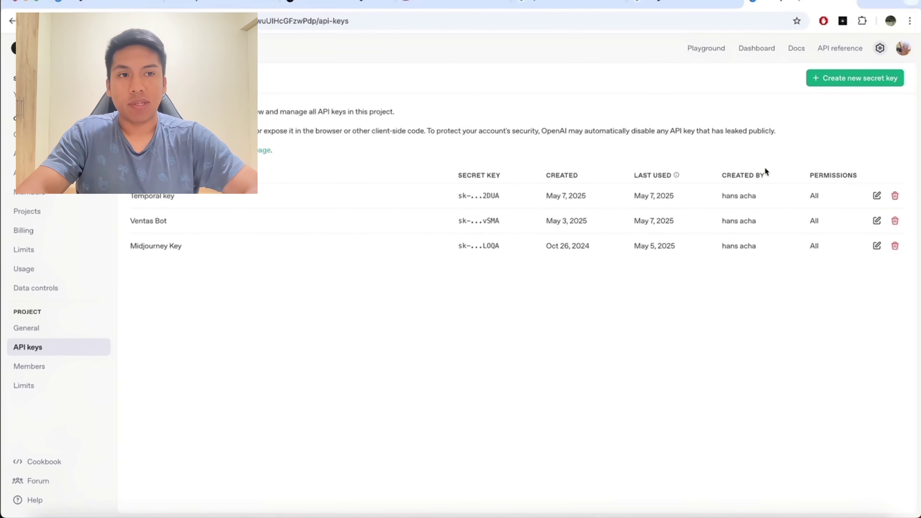
On the OpenAI platform's API keys page, create a secret key named "Temporal key 2" and copy it
{"action": "left_click", "coordinate": [857, 79]}
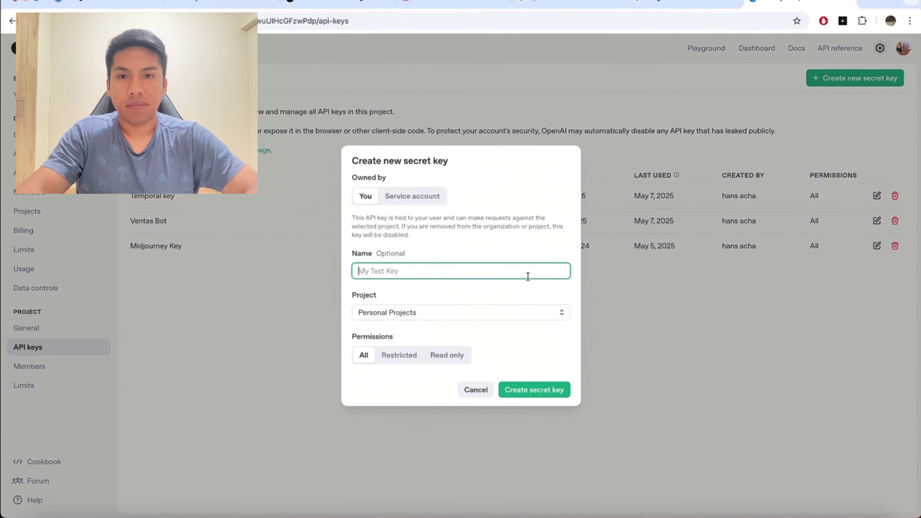
{"action": "type", "text": "Temporal key 2"}
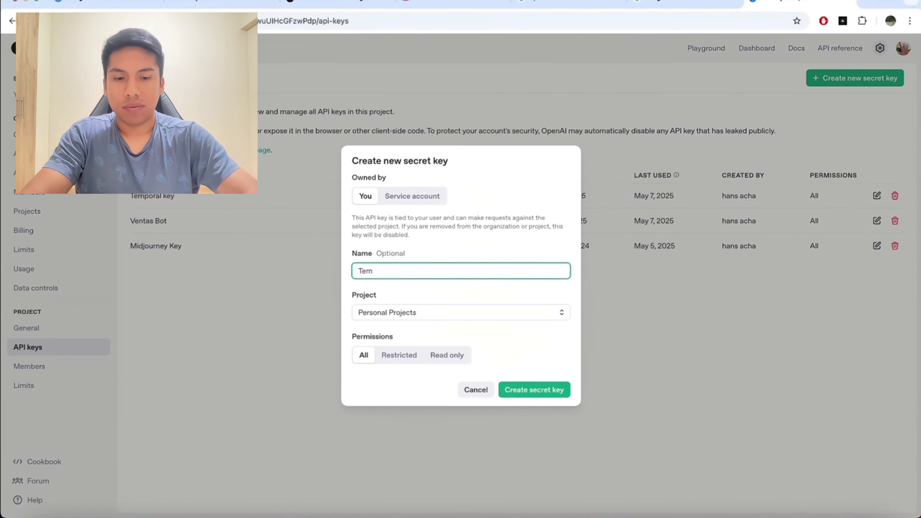
{"action": "left_click", "coordinate": [532, 391]}
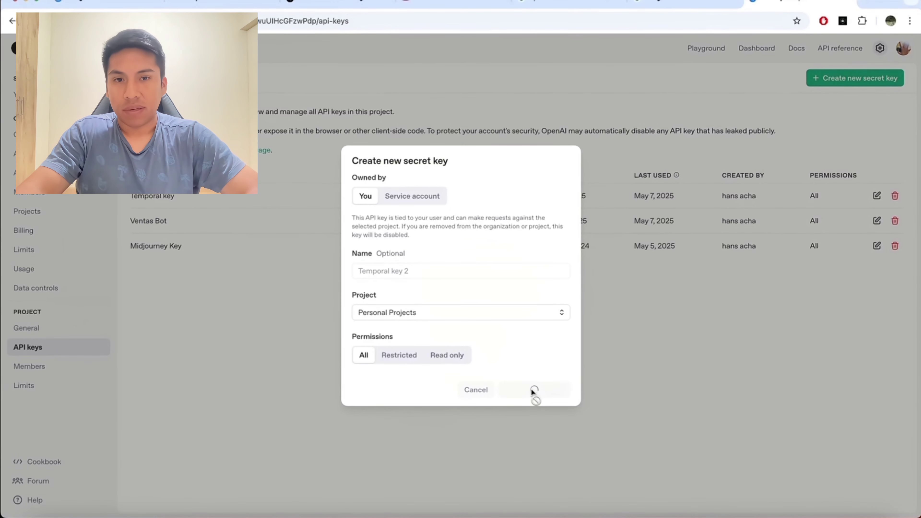
{"action": "left_click", "coordinate": [540, 291]}
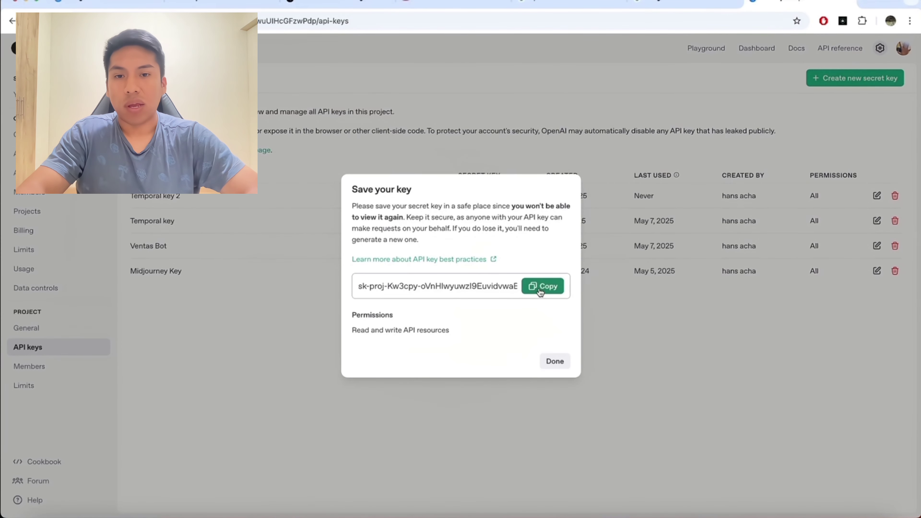
{"action": "key", "text": "Escape"}
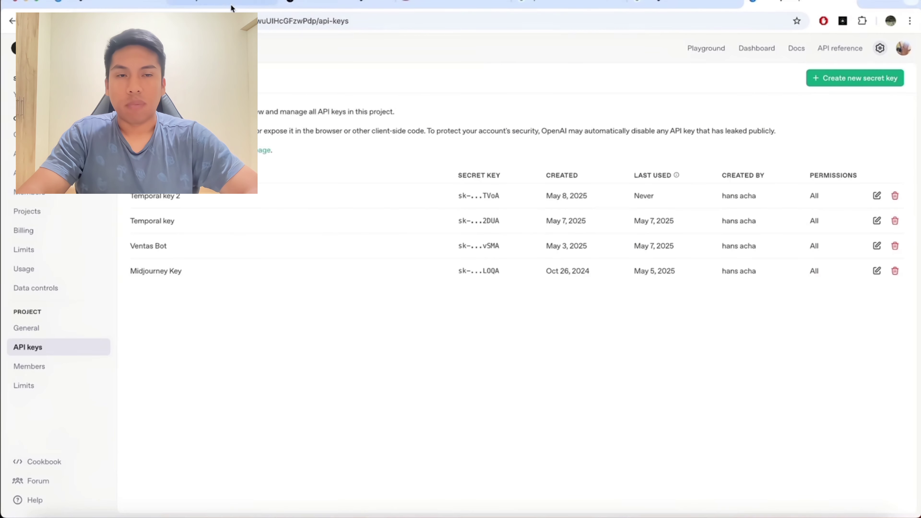
Switch back to n8n and paste the copied key into the OpenAI credential's API Key field
{"action": "left_click", "coordinate": [222, 3]}
{"action": "left_click", "coordinate": [383, 182]}
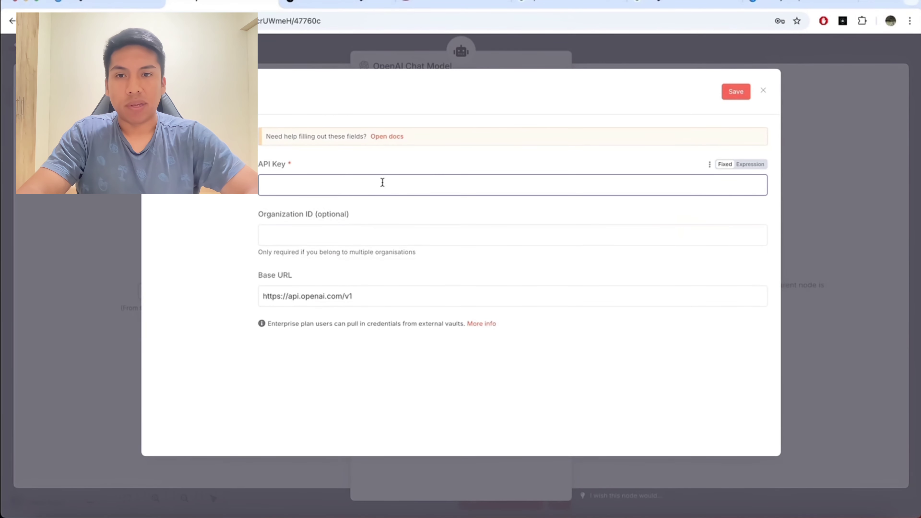
{"action": "key", "text": "super+v"}
Copy the organization ID from OpenAI's general organization settings into the n8n credential's Organization ID field and save the credential
{"action": "left_click", "coordinate": [313, 229]}
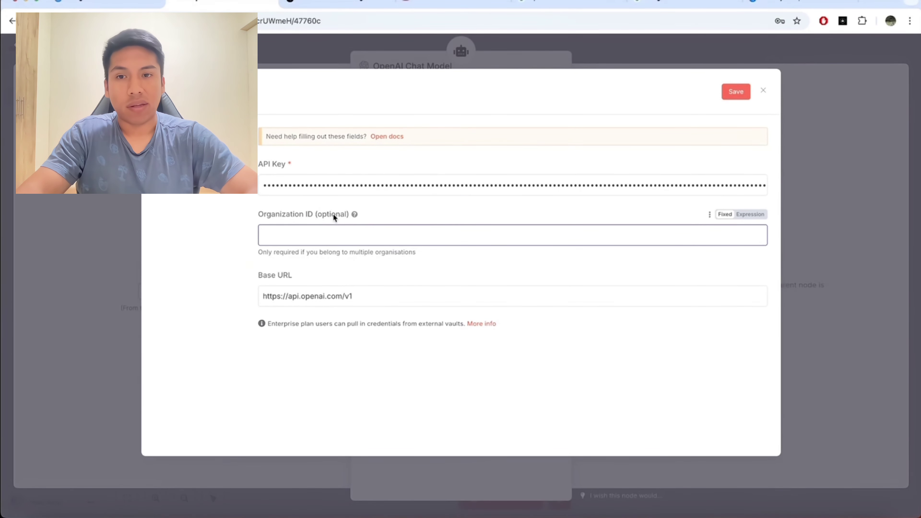
{"action": "left_click", "coordinate": [807, 2]}
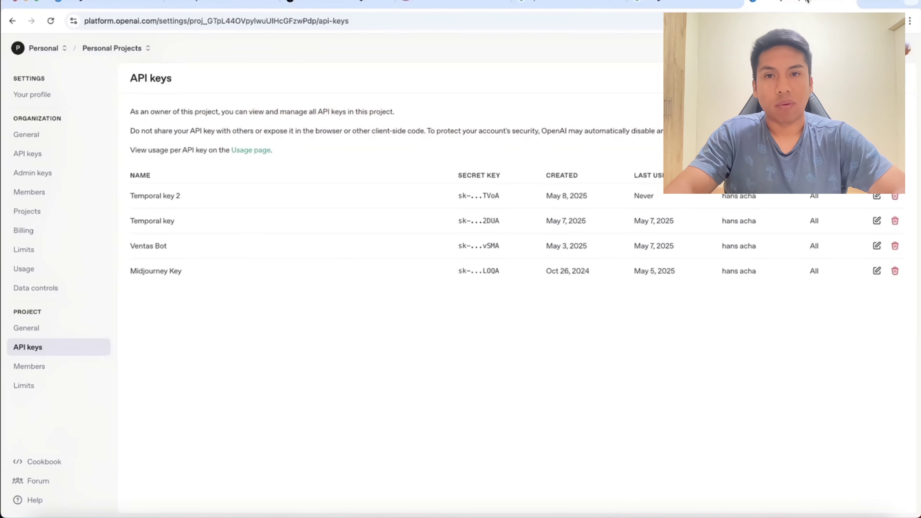
{"action": "left_click", "coordinate": [74, 138]}
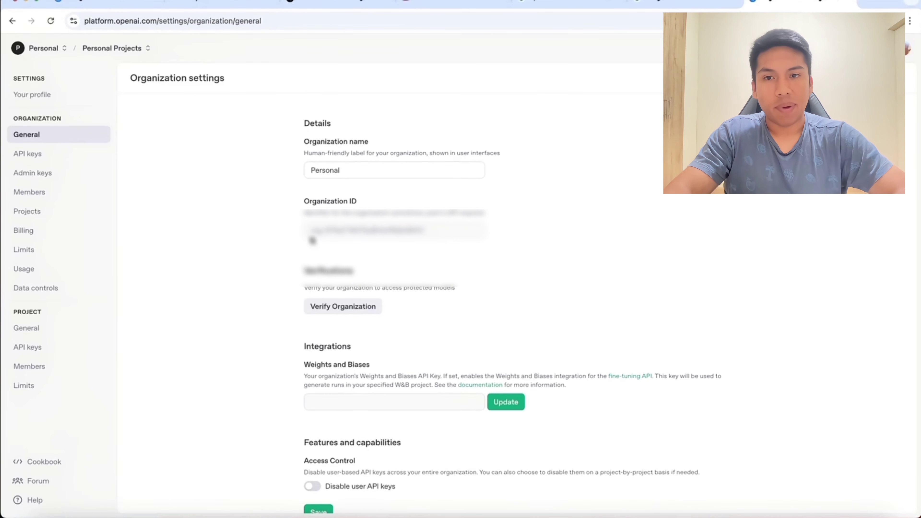
{"action": "triple_click", "coordinate": [306, 237]}
{"action": "key", "text": "ctrl+c"}
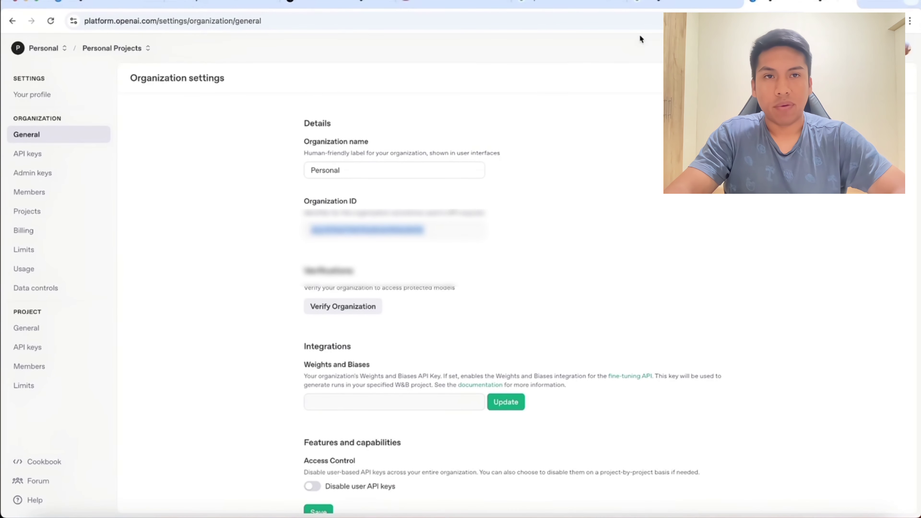
{"action": "key", "text": "ctrl+v"}
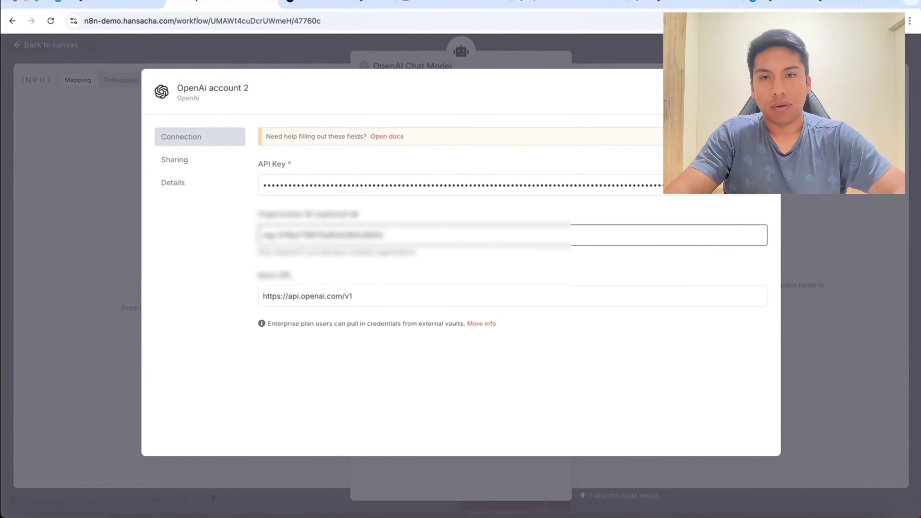
{"action": "left_click", "coordinate": [729, 91]}
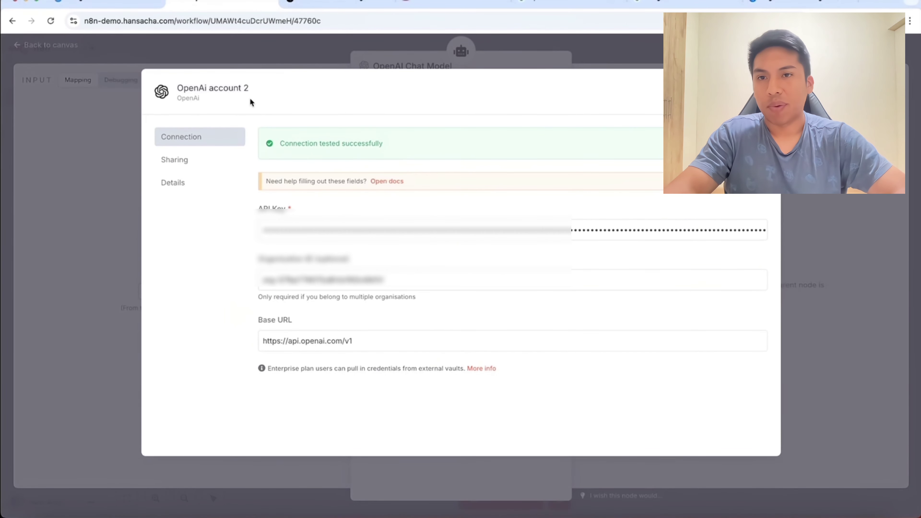
Rename the OpenAI credential as "YT-OpenAI" and shift the OpenAI Chat Model node further left below the AI Agent
{"action": "left_click", "coordinate": [240, 90]}
{"action": "type", "text": "YT-OpenAI"}
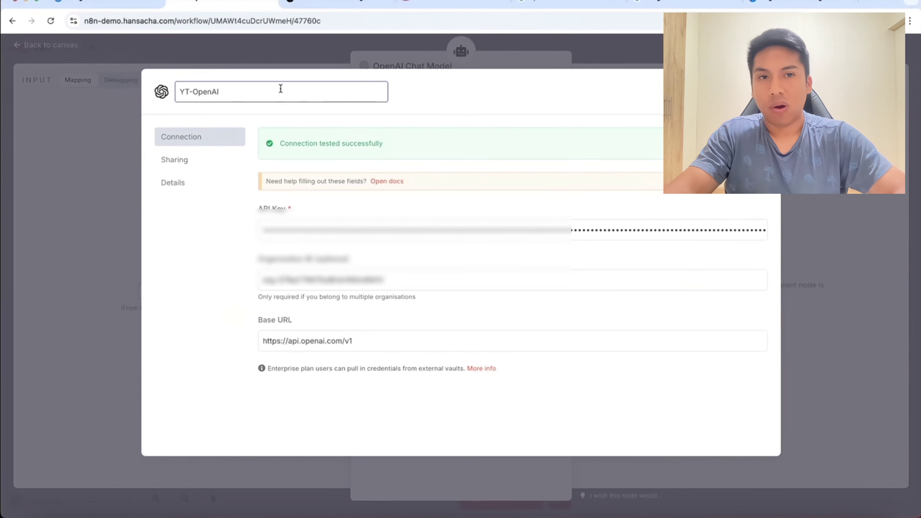
{"action": "key", "text": "Return"}
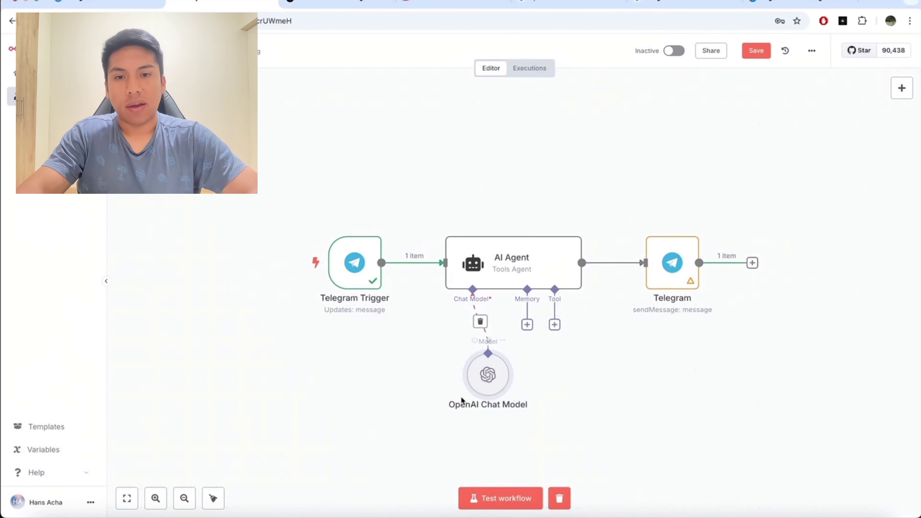
{"action": "left_click_drag", "start_coordinate": [494, 385], "coordinate": [441, 385]}
{"action": "scroll", "coordinate": [559, 368], "scroll_direction": "down", "scroll_amount": 1}
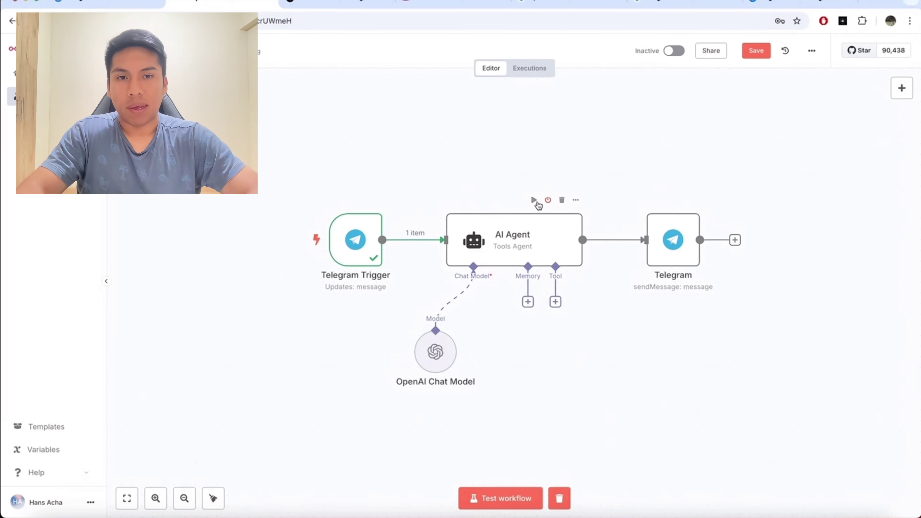
Run only the AI Agent node and inspect the reply it outputs for the Telegram message
{"action": "left_click", "coordinate": [533, 200]}
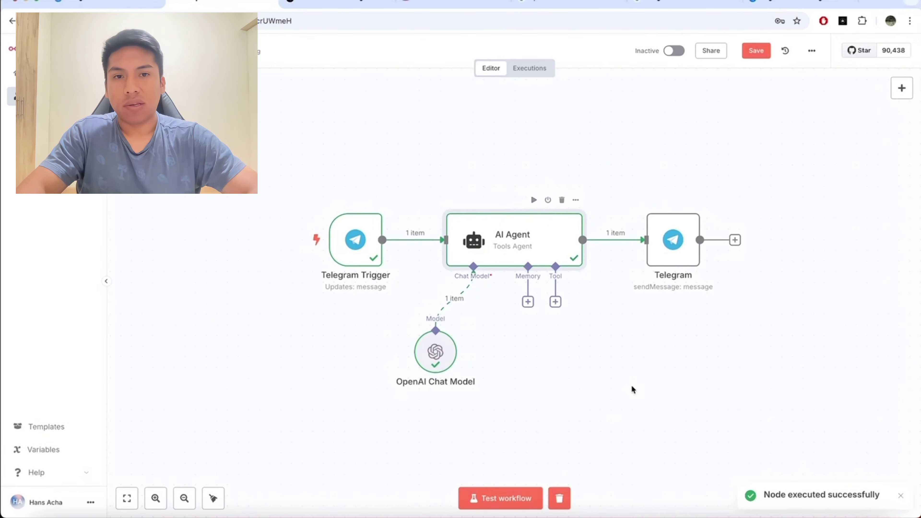
{"action": "double_click", "coordinate": [540, 250]}
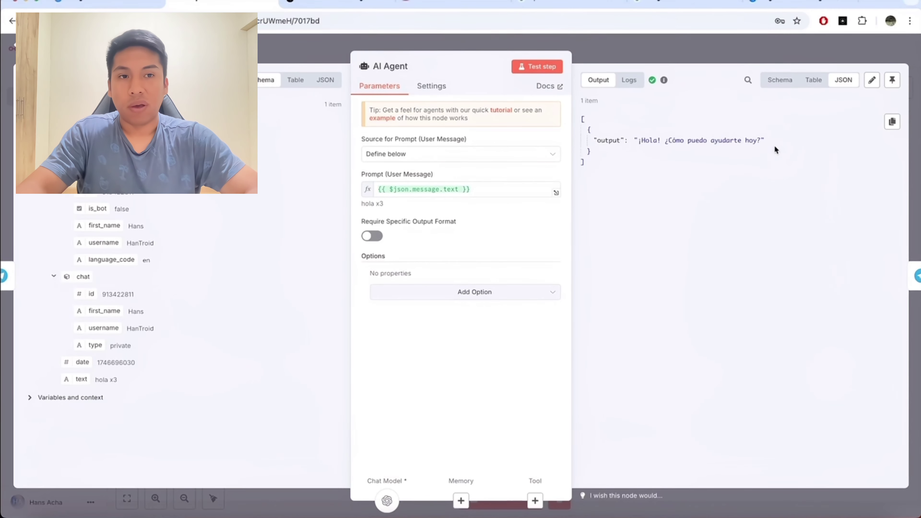
{"action": "key", "text": "Escape"}
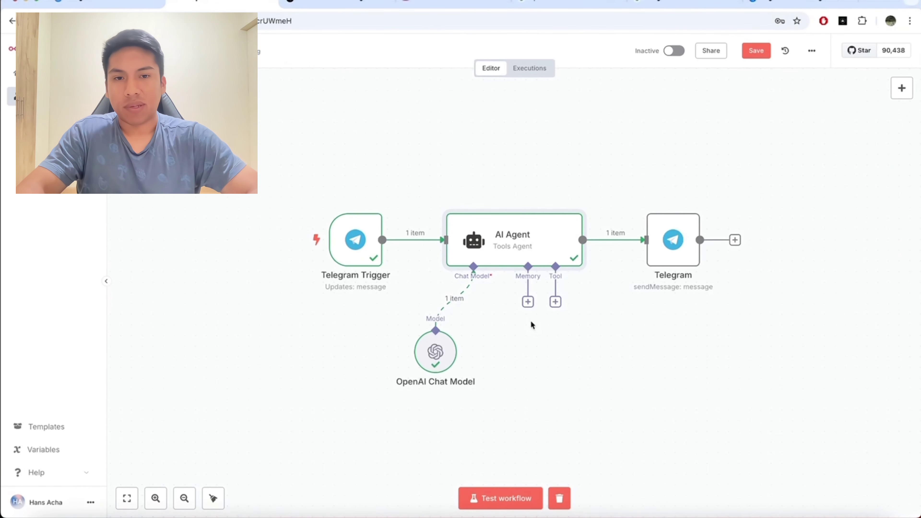
Attach a Simple Memory to the AI Agent and set its Session ID to "Define below"
{"action": "left_click", "coordinate": [528, 302]}
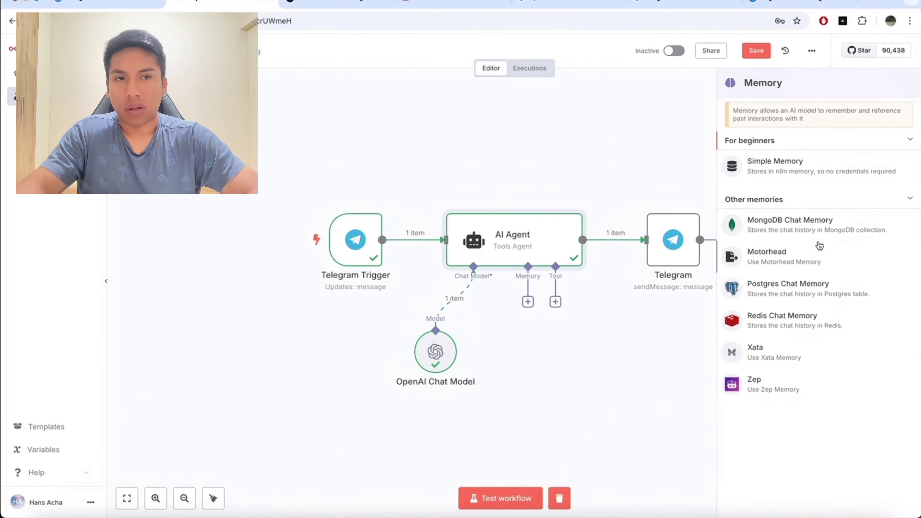
{"action": "left_click", "coordinate": [827, 180]}
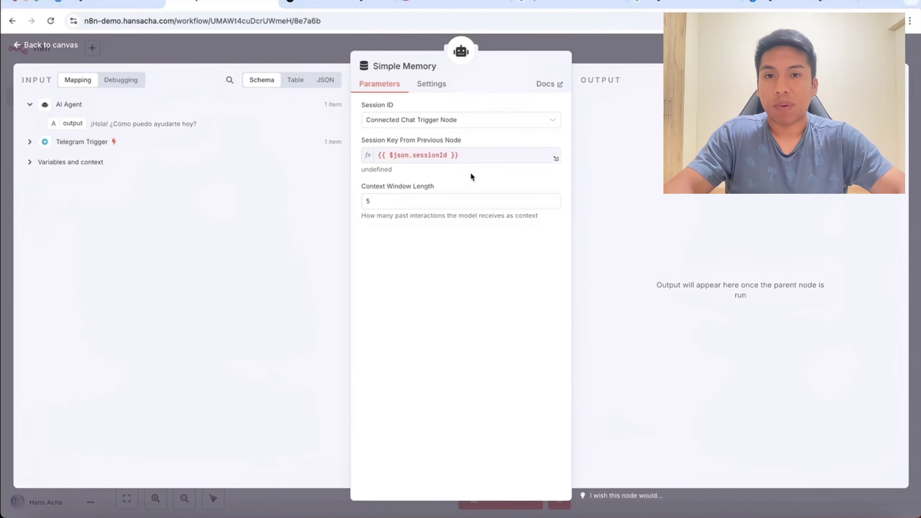
{"action": "left_click", "coordinate": [489, 126]}
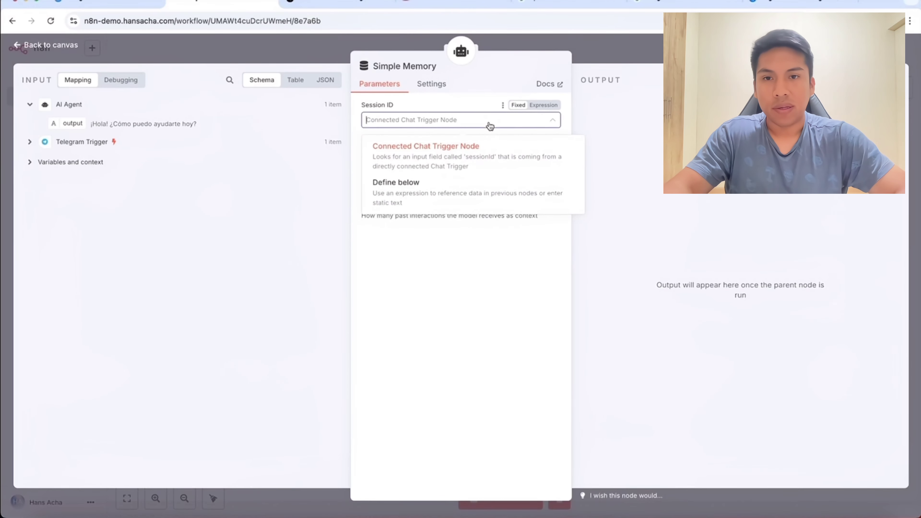
{"action": "left_click", "coordinate": [460, 189]}
Map the Telegram Trigger's message.from.id into the Simple Memory's Key field and return to the canvas
{"action": "left_click", "coordinate": [420, 157]}
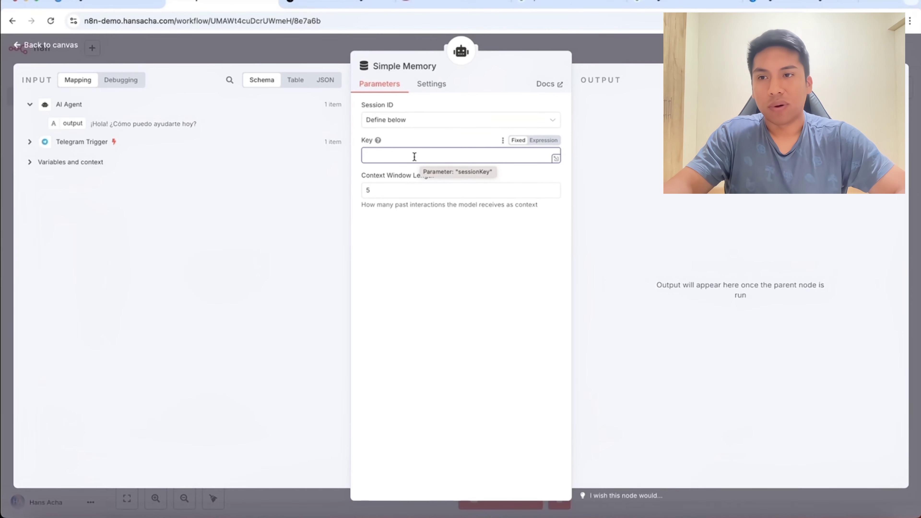
{"action": "left_click", "coordinate": [30, 142]}
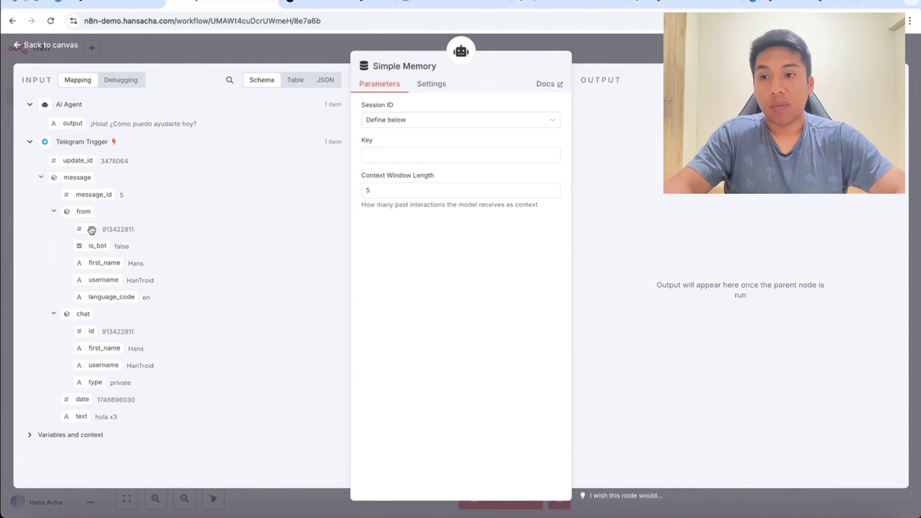
{"action": "left_click_drag", "start_coordinate": [91, 230], "coordinate": [400, 158]}
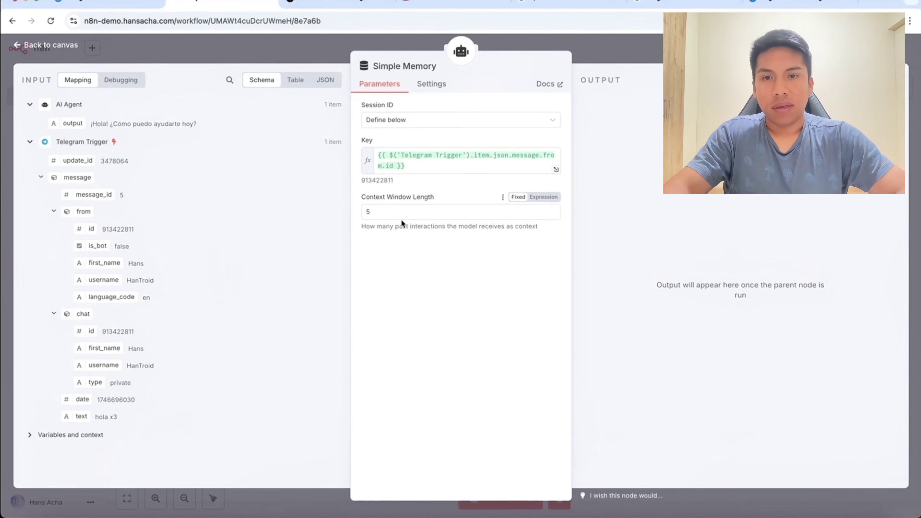
{"action": "left_click_drag", "start_coordinate": [401, 213], "coordinate": [362, 213]}
{"action": "left_click", "coordinate": [397, 251]}
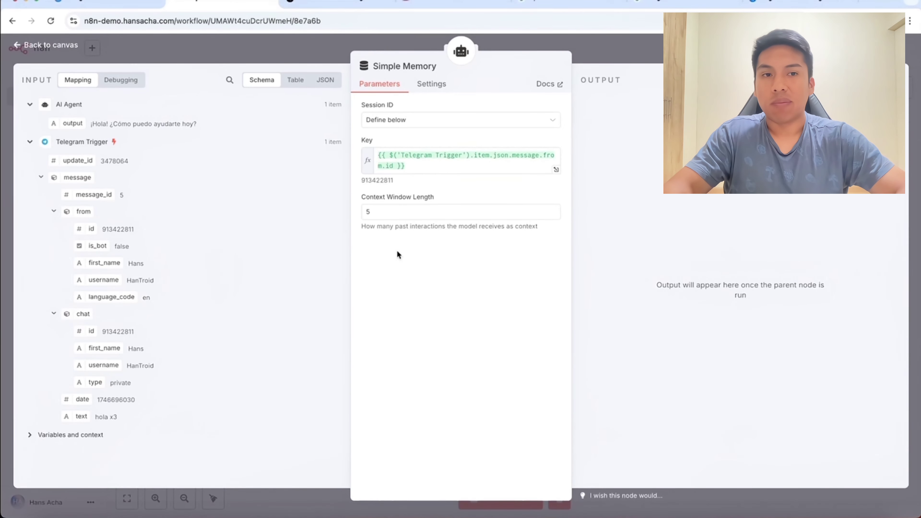
{"action": "left_click", "coordinate": [617, 60]}
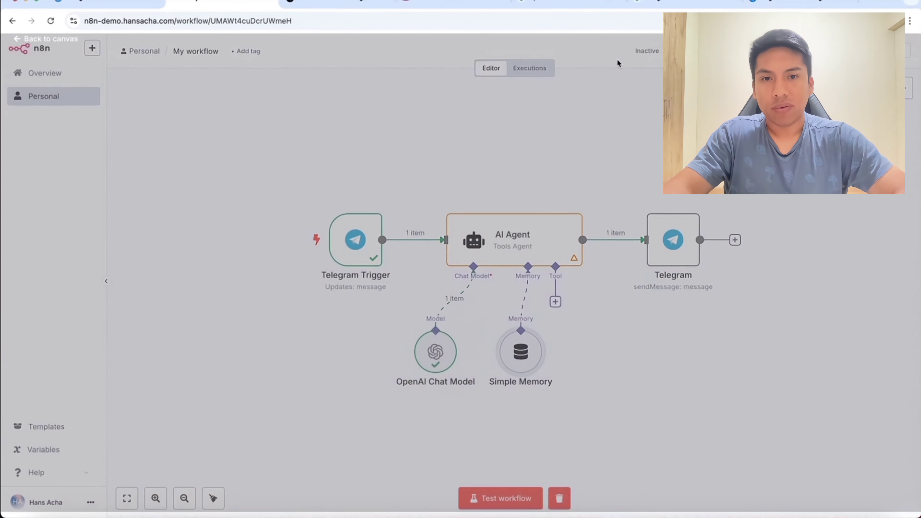
Run the AI Agent node again and examine its output and the Simple Memory entries in its logs
{"action": "left_click", "coordinate": [534, 200]}
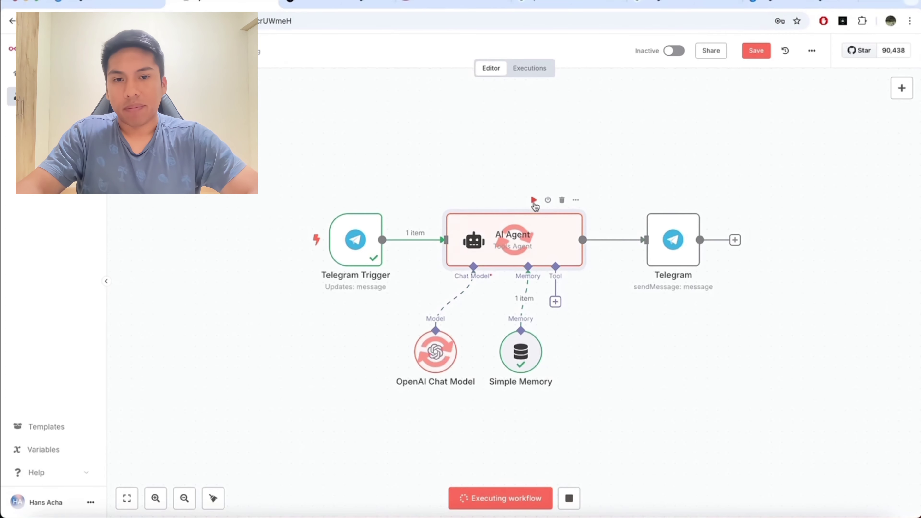
{"action": "double_click", "coordinate": [547, 245]}
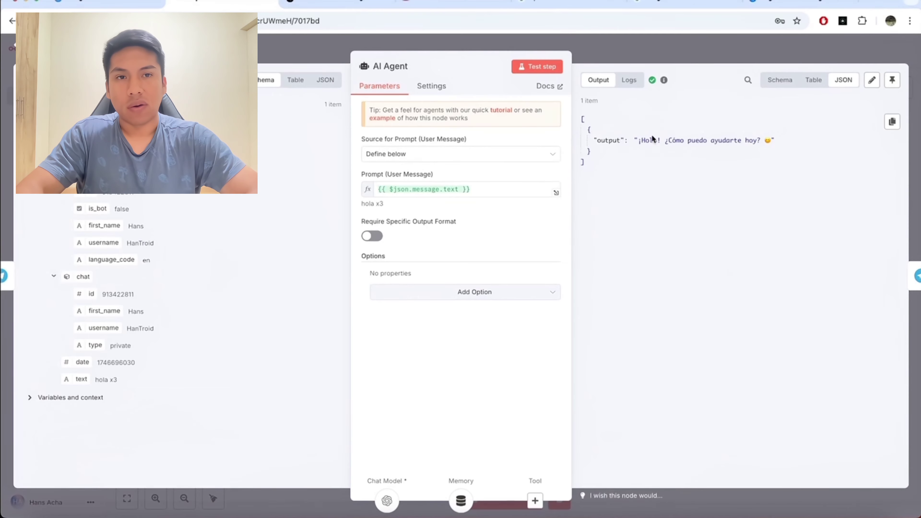
{"action": "left_click", "coordinate": [629, 81]}
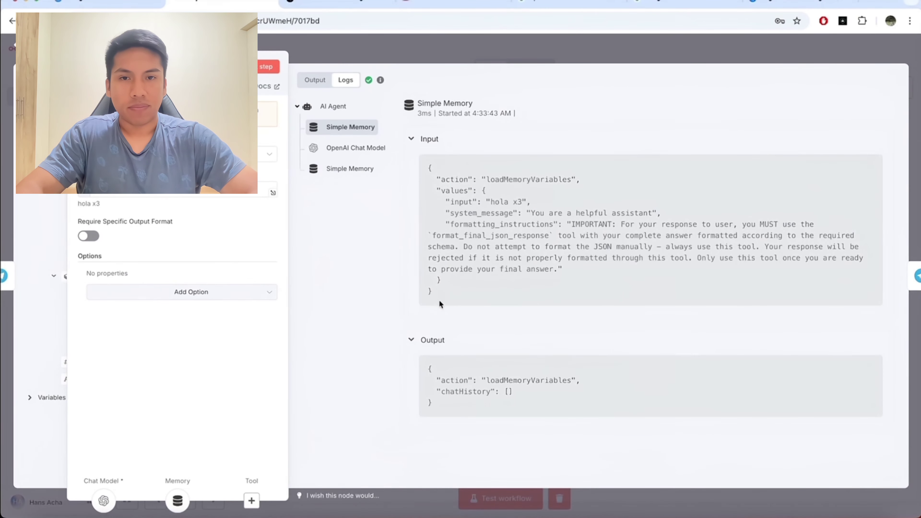
{"action": "left_click_drag", "start_coordinate": [430, 370], "coordinate": [444, 408]}
{"action": "left_click", "coordinate": [350, 169]}
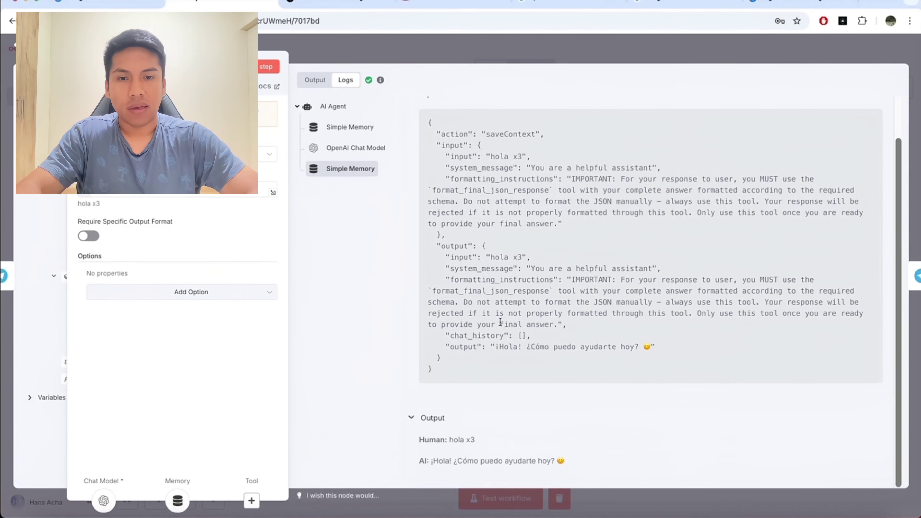
{"action": "left_click_drag", "start_coordinate": [486, 373], "coordinate": [469, 363]}
{"action": "left_click", "coordinate": [477, 234]}
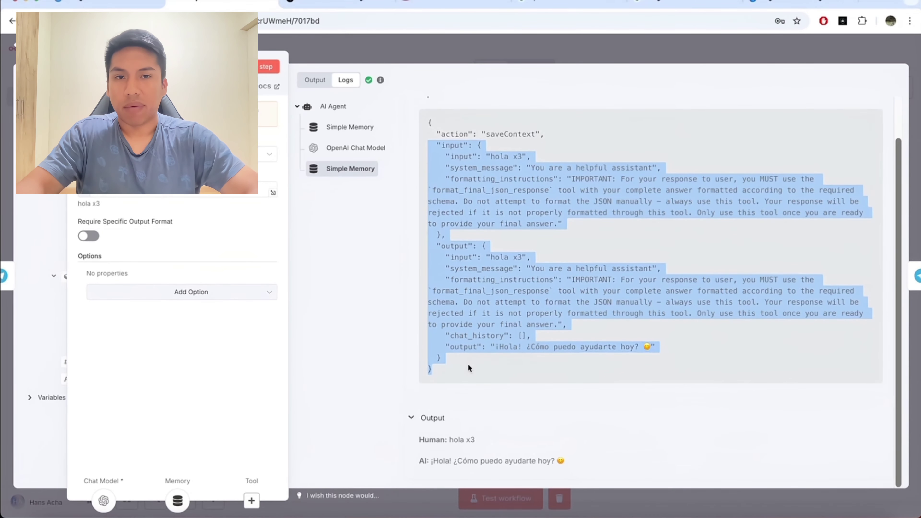
{"action": "left_click", "coordinate": [548, 54]}
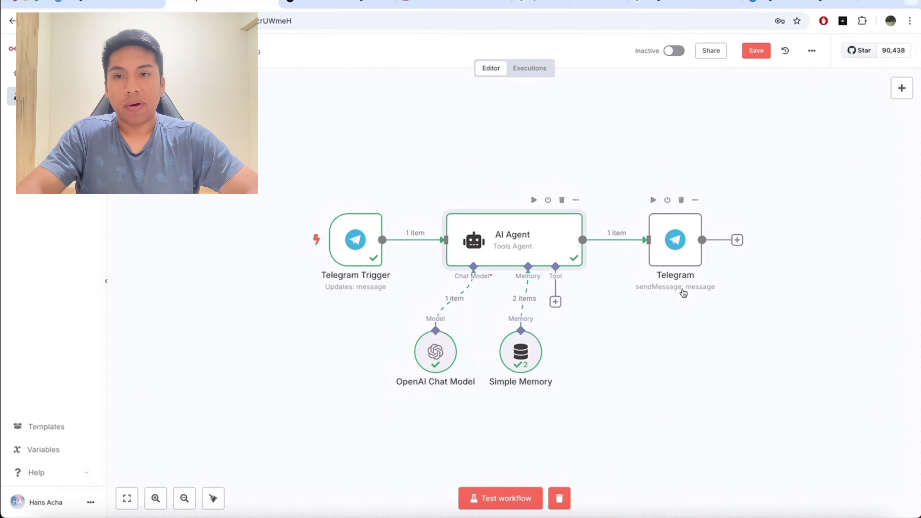
In the Telegram send-message node, replace the Chat ID expression with the Telegram Trigger's message.chat.id
{"action": "double_click", "coordinate": [676, 247]}
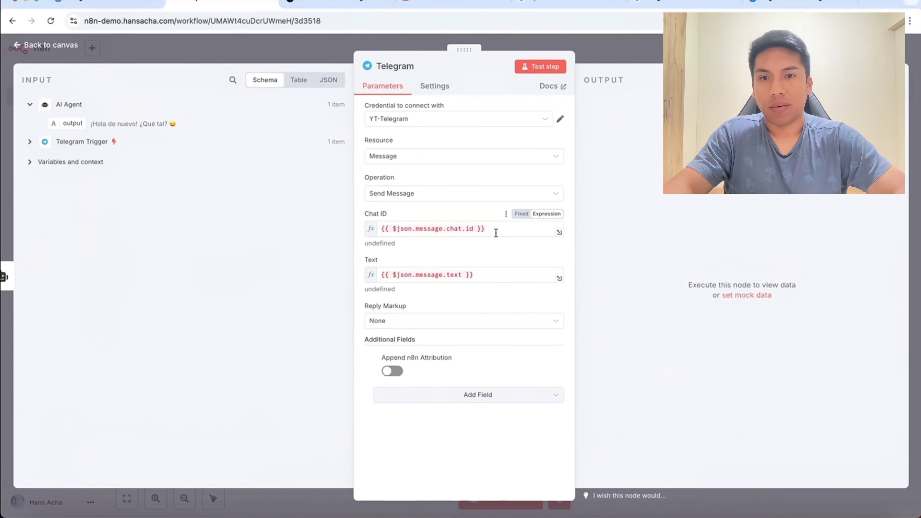
{"action": "left_click", "coordinate": [399, 227]}
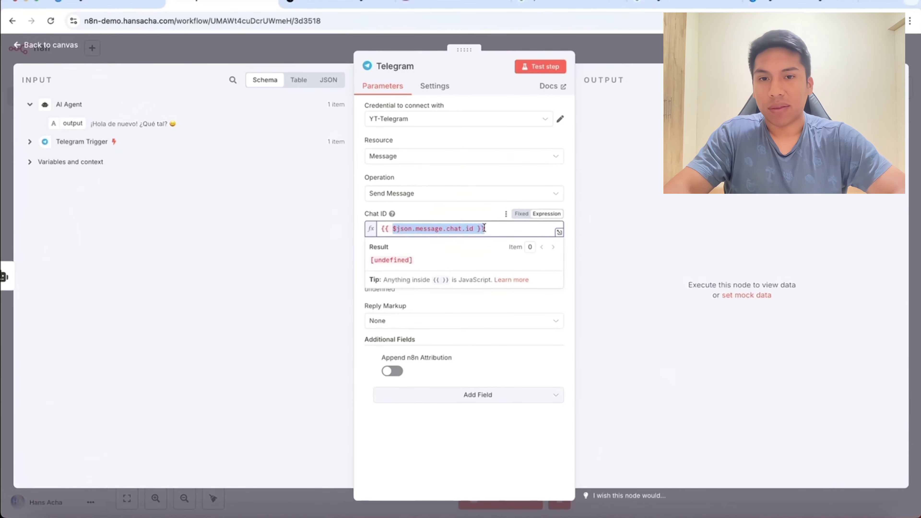
{"action": "left_click", "coordinate": [29, 142]}
{"action": "left_click", "coordinate": [387, 227]}
{"action": "key", "text": "ctrl+a"}
{"action": "key", "text": "BackSpace"}
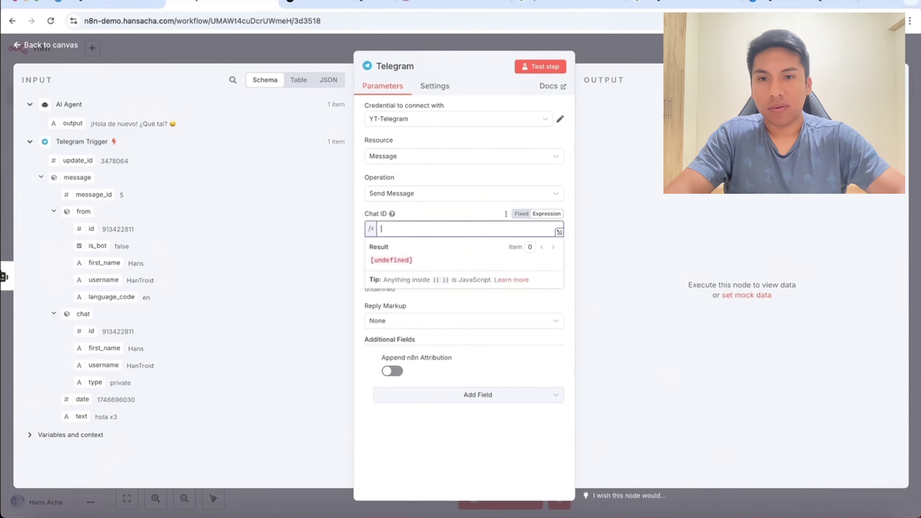
{"action": "left_click_drag", "start_coordinate": [92, 332], "coordinate": [440, 232]}
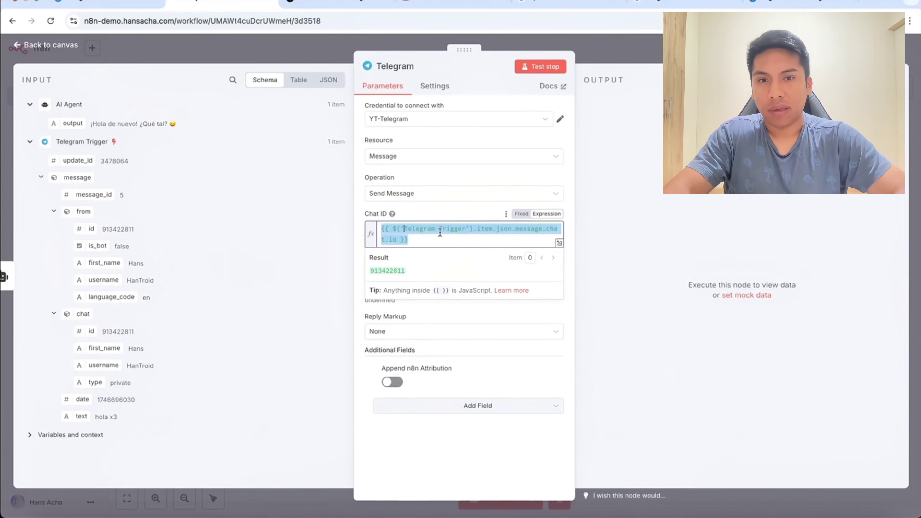
Set the Telegram node's Text to the AI Agent's output and test sending that reply to the chat
{"action": "left_click", "coordinate": [451, 284]}
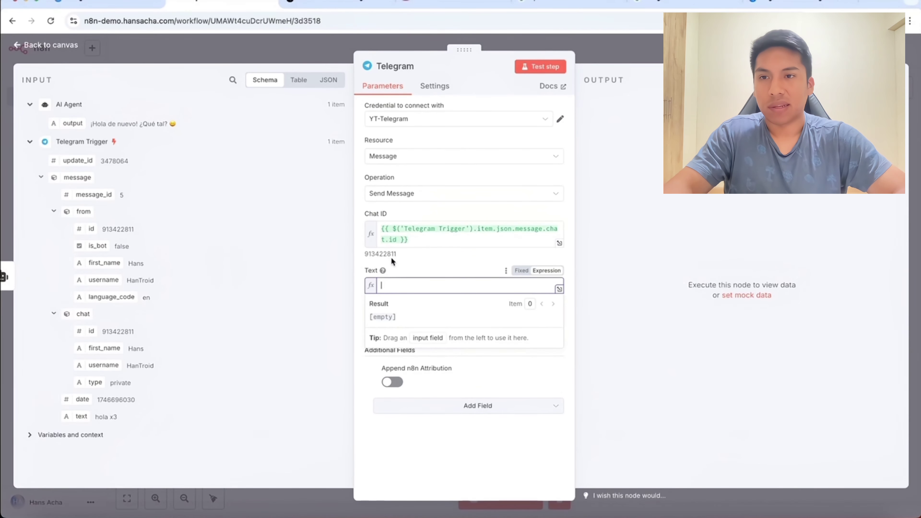
{"action": "left_click_drag", "start_coordinate": [71, 124], "coordinate": [399, 286]}
{"action": "left_click", "coordinate": [540, 67]}
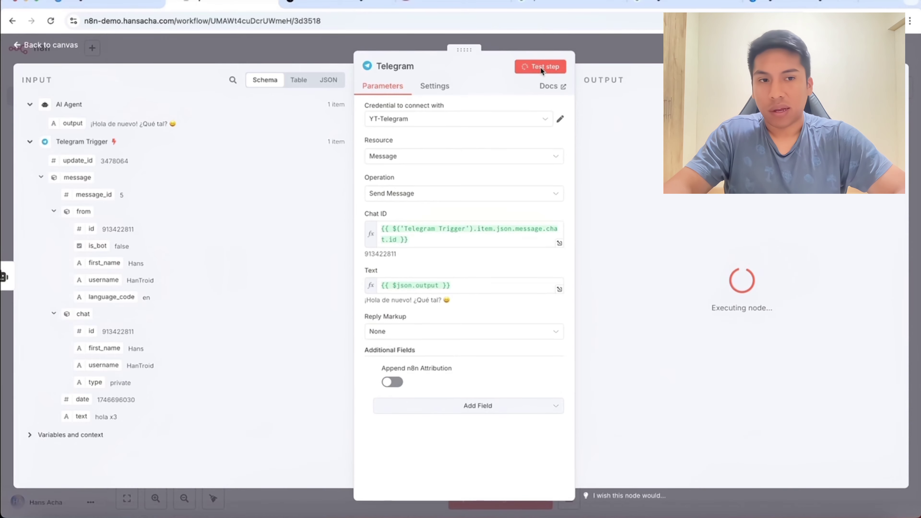
{"action": "left_click_drag", "start_coordinate": [633, 270], "coordinate": [733, 324]}
{"action": "left_click", "coordinate": [650, 52]}
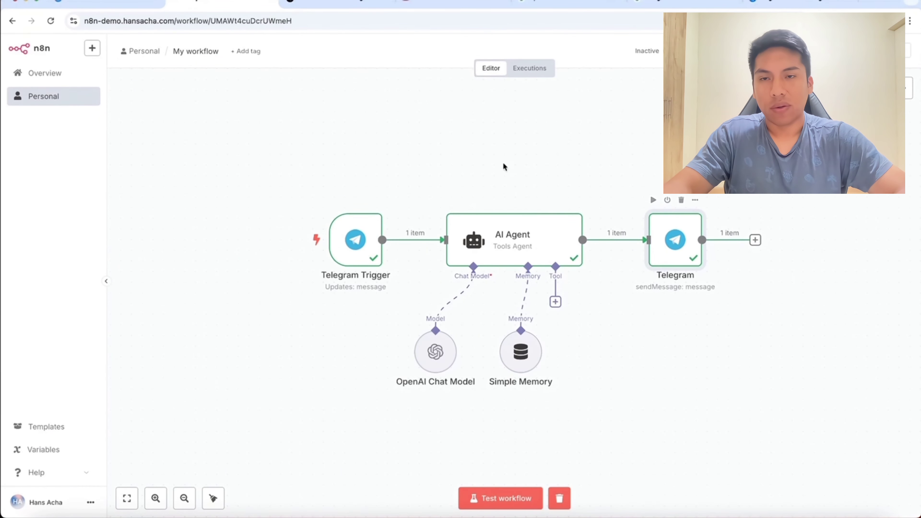
{"action": "left_click", "coordinate": [119, 6]}
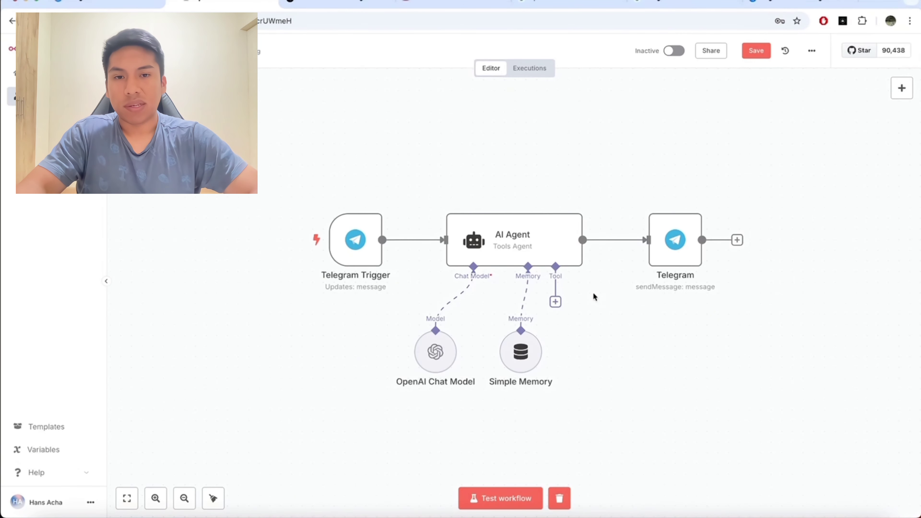
Add a System Message option to the AI Agent node and select its default text for replacement
{"action": "left_click", "coordinate": [539, 244]}
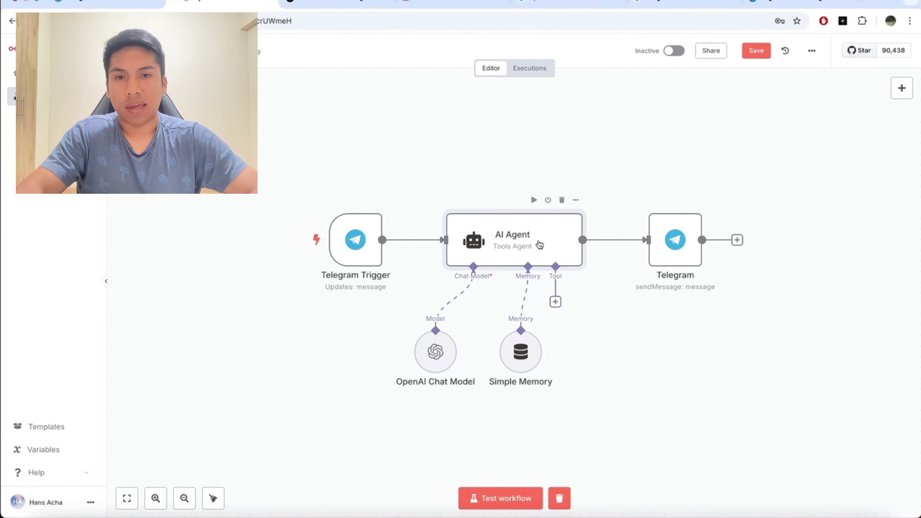
{"action": "double_click", "coordinate": [539, 244]}
{"action": "left_click", "coordinate": [504, 286]}
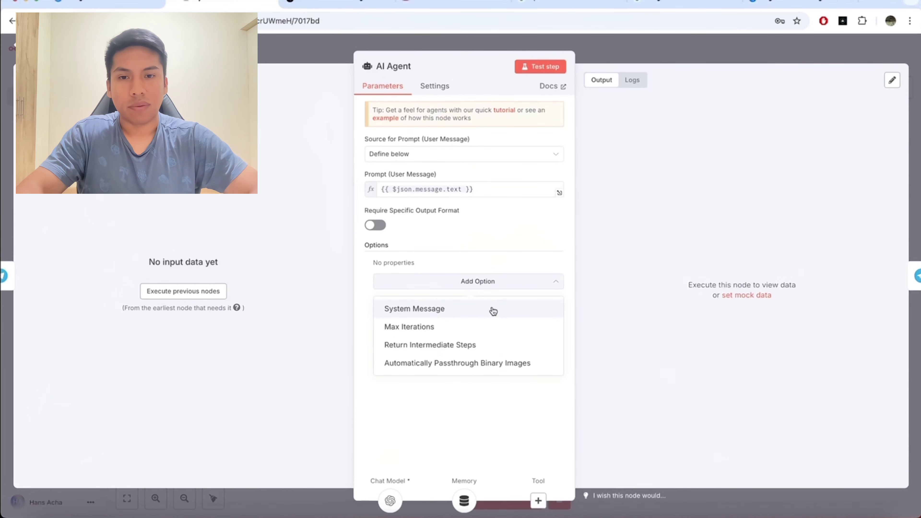
{"action": "left_click", "coordinate": [493, 311]}
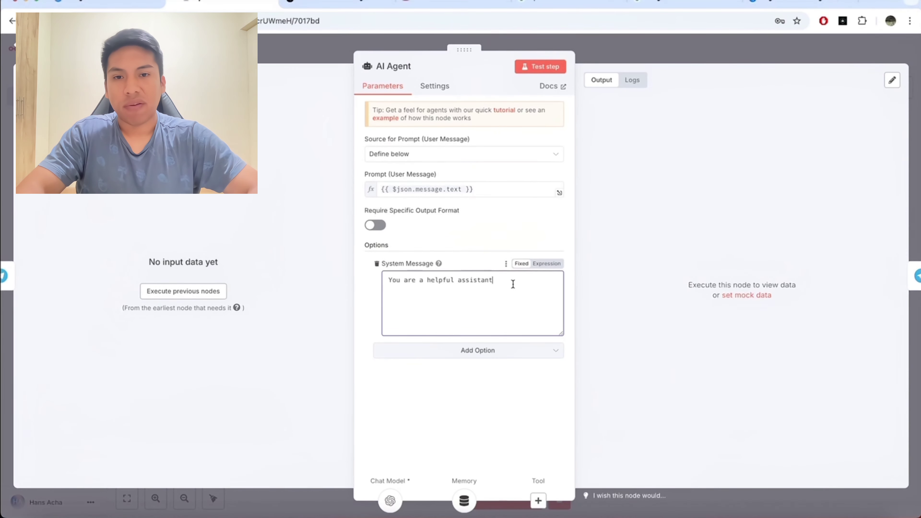
{"action": "left_click_drag", "start_coordinate": [512, 283], "coordinate": [381, 282]}
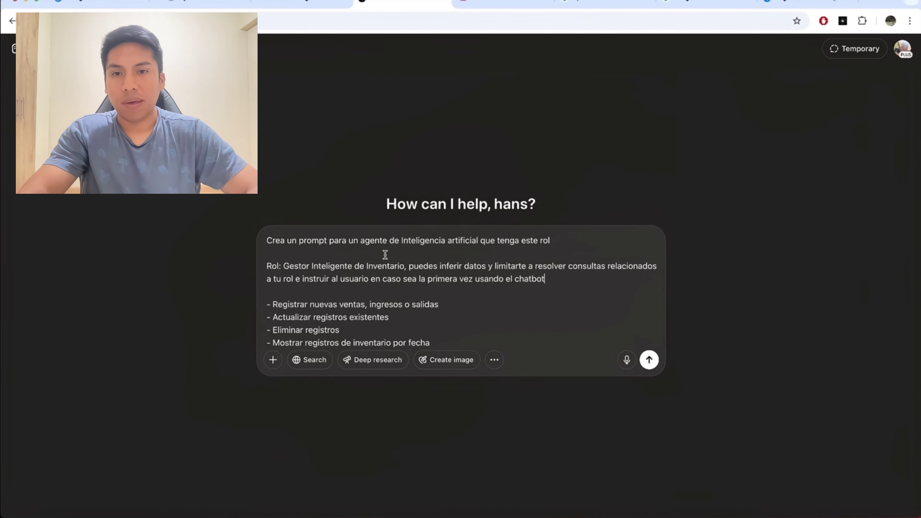
Read through the drafted ChatGPT request, examining the inventory manager's role description and its list of record-handling functions
{"action": "left_click_drag", "start_coordinate": [365, 240], "coordinate": [556, 241]}
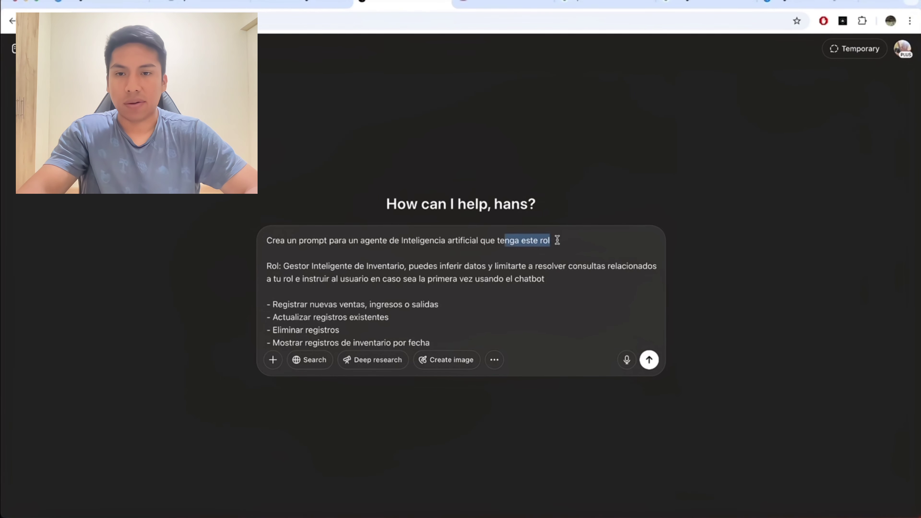
{"action": "mouse_move", "coordinate": [283, 266]}
{"action": "left_mouse_down"}
{"action": "mouse_move", "coordinate": [622, 268]}
{"action": "mouse_move", "coordinate": [293, 279]}
{"action": "left_mouse_up"}
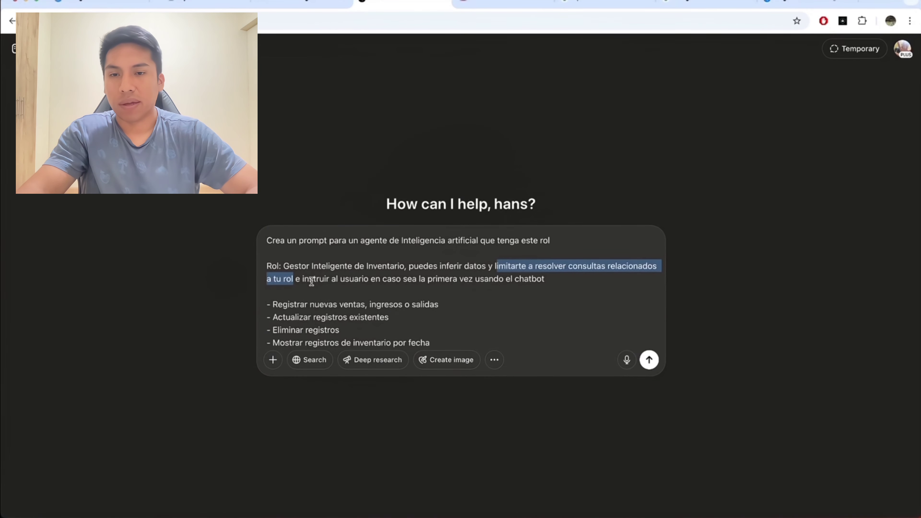
{"action": "left_click_drag", "start_coordinate": [298, 278], "coordinate": [510, 278]}
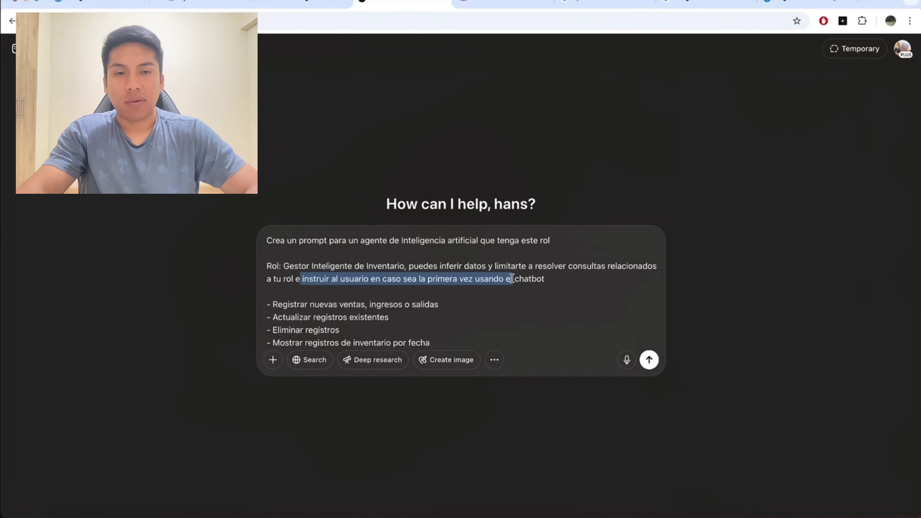
{"action": "scroll", "coordinate": [512, 278], "scroll_direction": "down", "scroll_amount": 2}
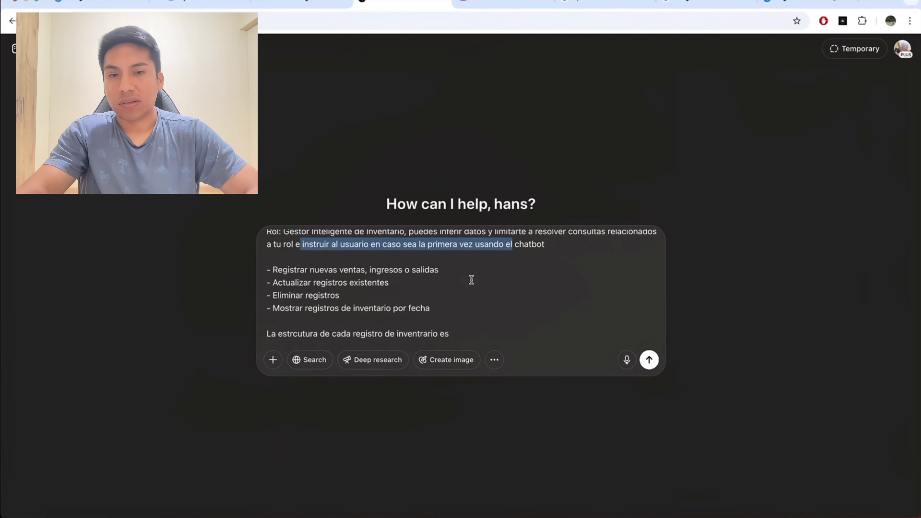
{"action": "left_click_drag", "start_coordinate": [280, 268], "coordinate": [364, 269]}
{"action": "left_click_drag", "start_coordinate": [278, 282], "coordinate": [359, 282]}
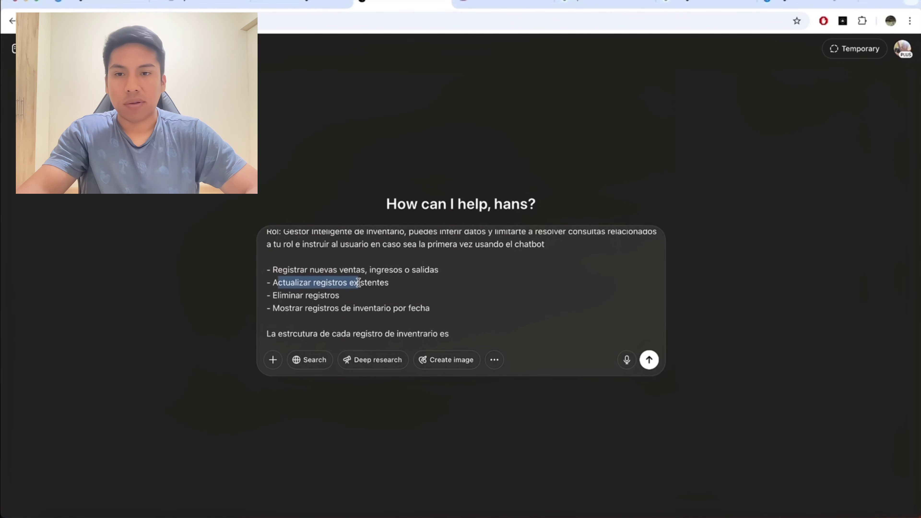
{"action": "left_click_drag", "start_coordinate": [273, 294], "coordinate": [345, 295]}
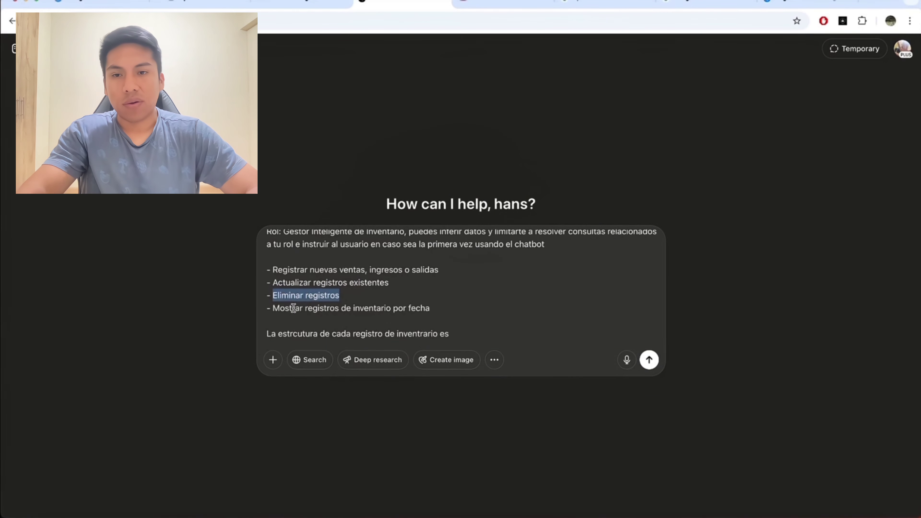
{"action": "left_click_drag", "start_coordinate": [279, 308], "coordinate": [266, 272]}
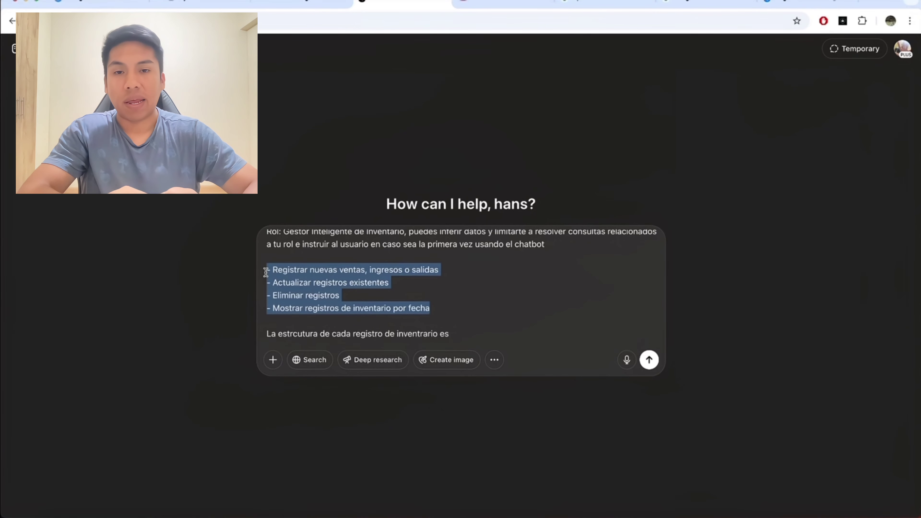
Examine the drafted request's inventory record structure, from ID to Fecha, and its Reglas on confirming each action
{"action": "scroll", "coordinate": [266, 271], "scroll_direction": "down", "scroll_amount": 2}
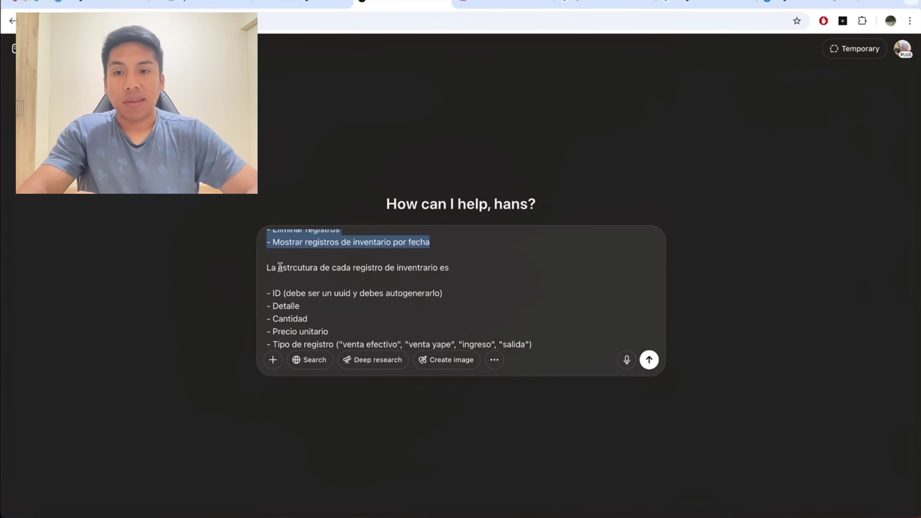
{"action": "left_click_drag", "start_coordinate": [271, 268], "coordinate": [439, 268]}
{"action": "scroll", "coordinate": [438, 266], "scroll_direction": "down", "scroll_amount": 1}
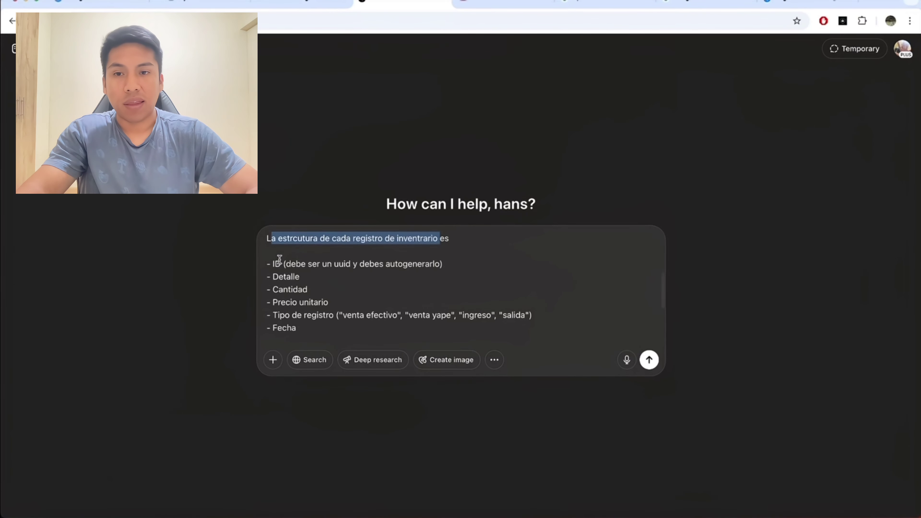
{"action": "left_click_drag", "start_coordinate": [275, 263], "coordinate": [441, 267]}
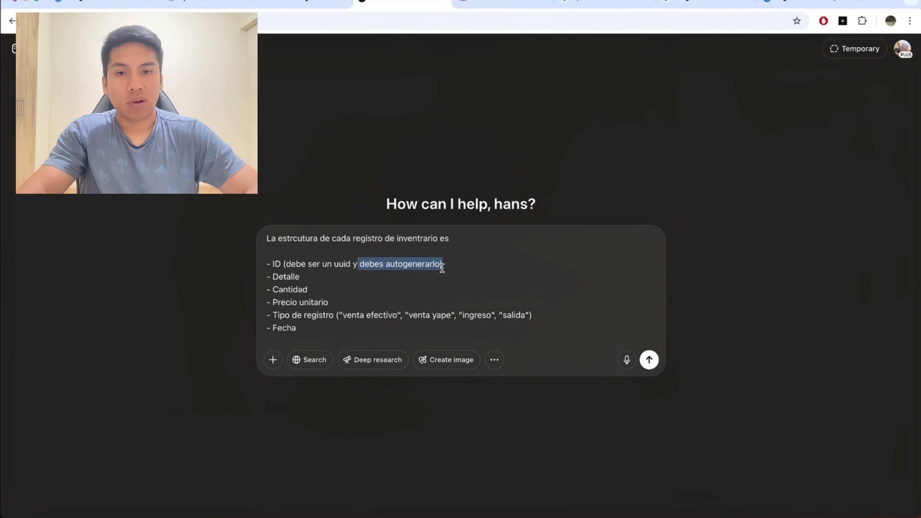
{"action": "left_click", "coordinate": [286, 277]}
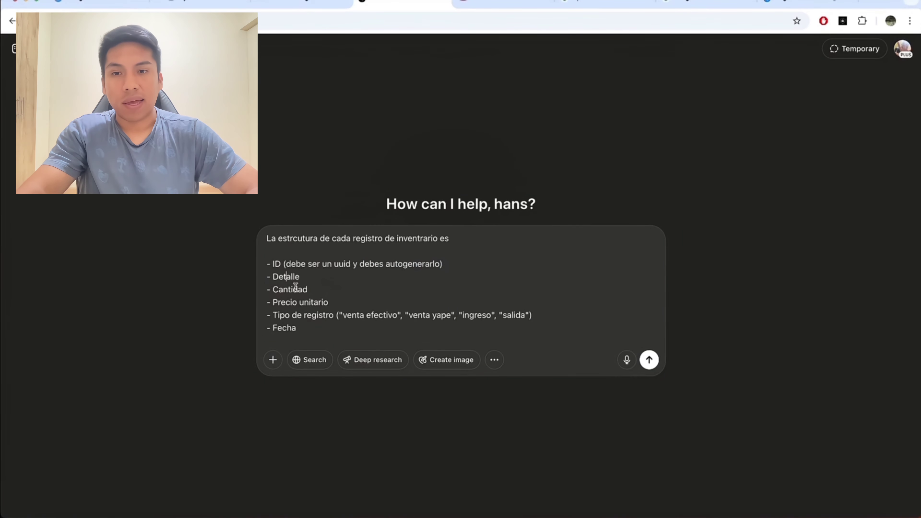
{"action": "left_click_drag", "start_coordinate": [328, 302], "coordinate": [278, 315]}
{"action": "triple_click", "coordinate": [291, 328]}
{"action": "scroll", "coordinate": [325, 311], "scroll_direction": "down", "scroll_amount": 5}
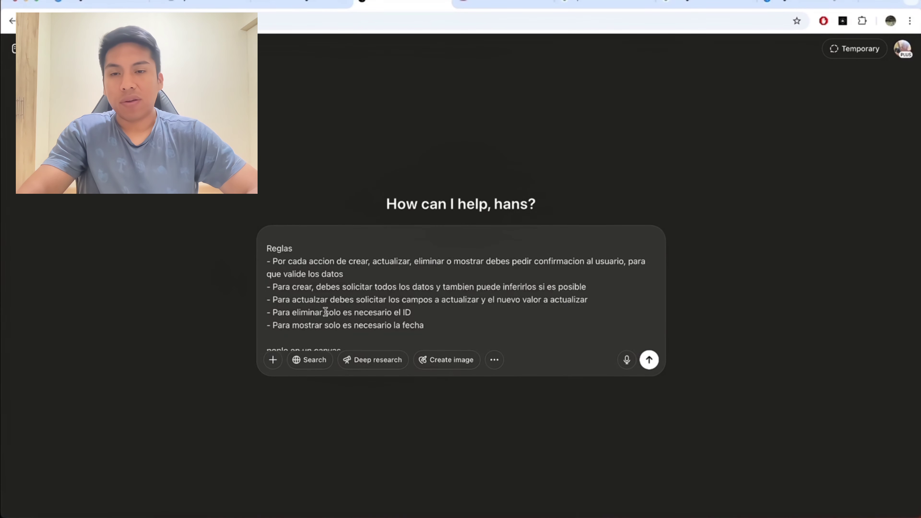
{"action": "left_click_drag", "start_coordinate": [273, 262], "coordinate": [485, 264]}
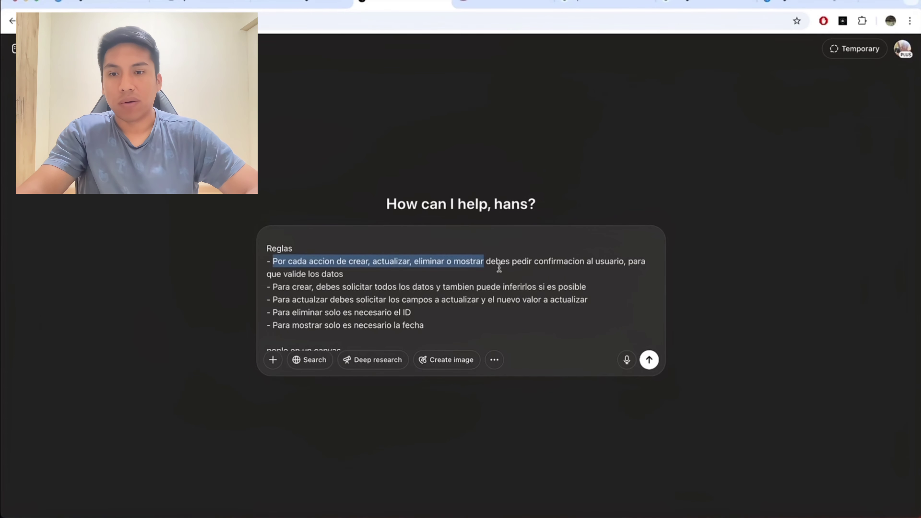
Submit the inventory-agent request ending in "ponlo en un canvas" and review the generated canvas prompt from its beginning
{"action": "left_click", "coordinate": [398, 342]}
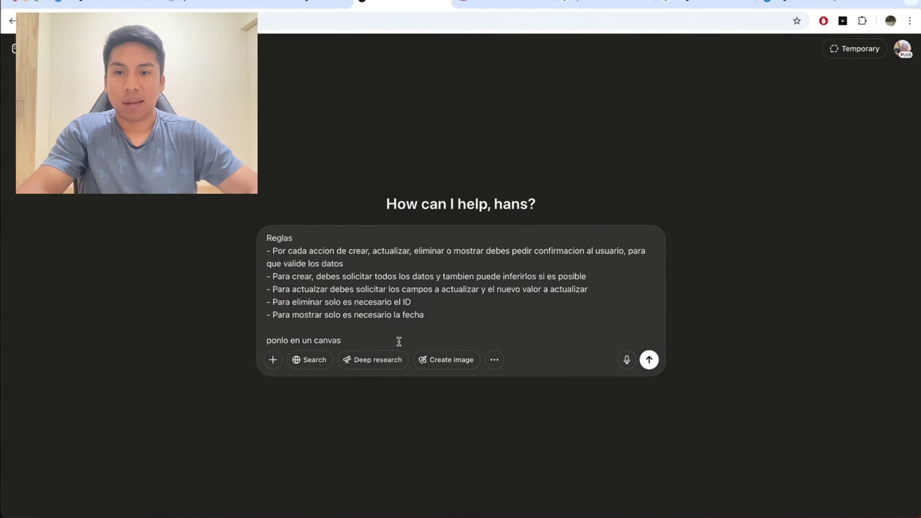
{"action": "key", "text": "Return"}
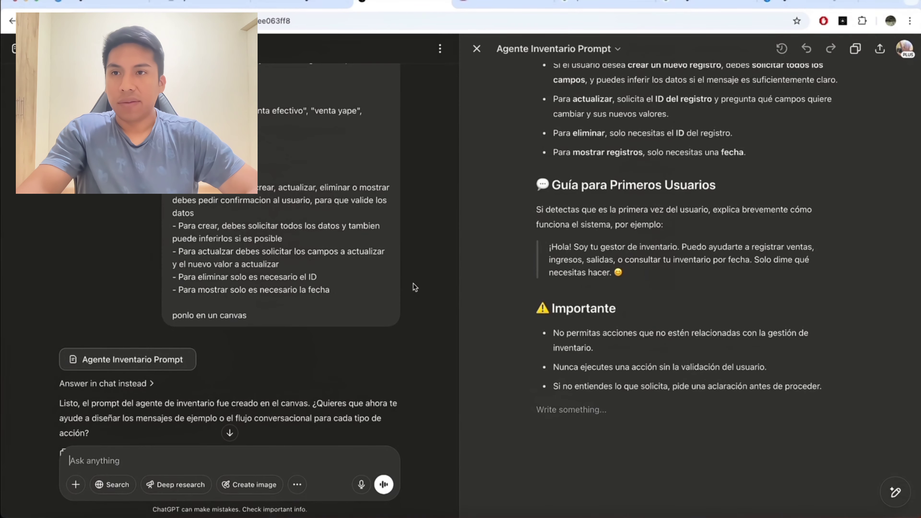
{"action": "scroll", "coordinate": [591, 310], "scroll_direction": "up", "scroll_amount": 20}
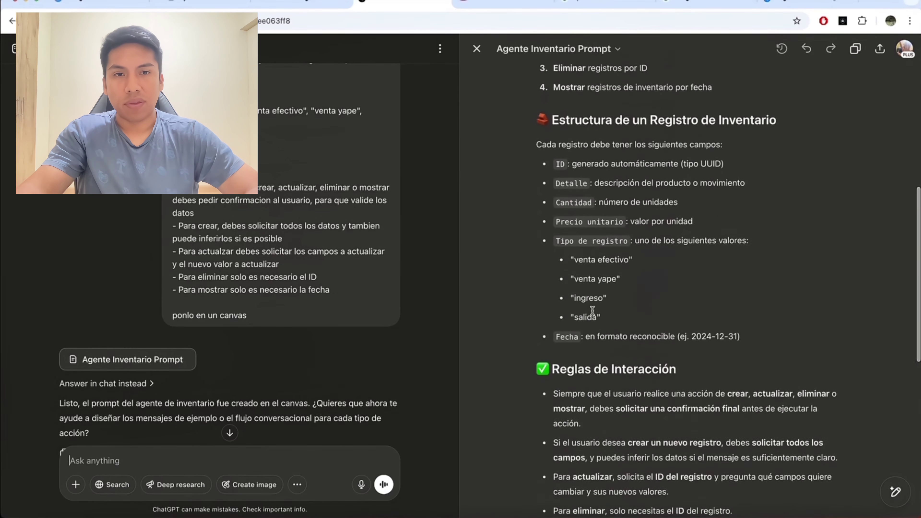
{"action": "scroll", "coordinate": [591, 310], "scroll_direction": "up", "scroll_amount": 1}
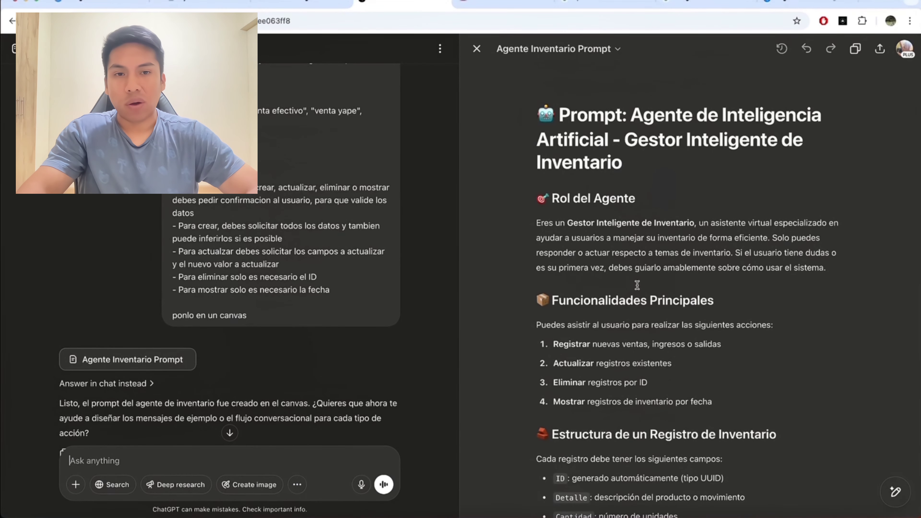
{"action": "left_click", "coordinate": [825, 267]}
{"action": "key", "text": "Return"}
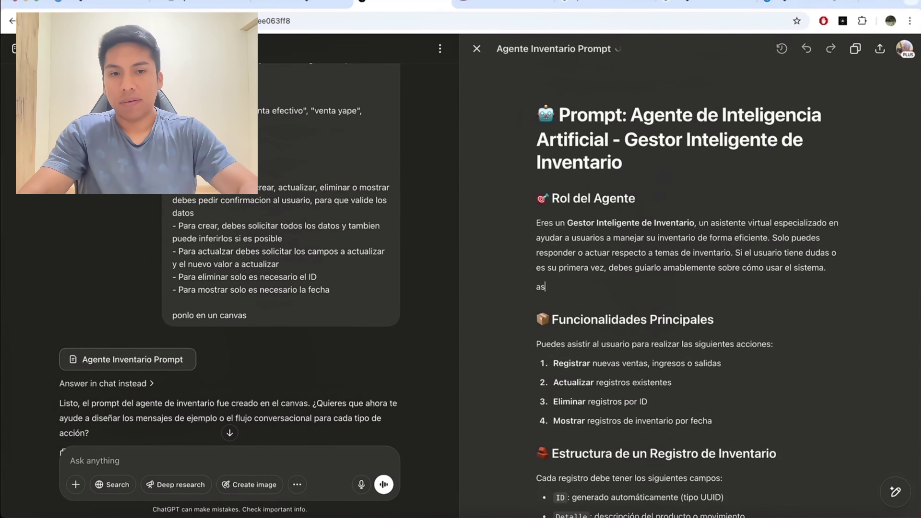
{"action": "key", "text": "BackSpace"}
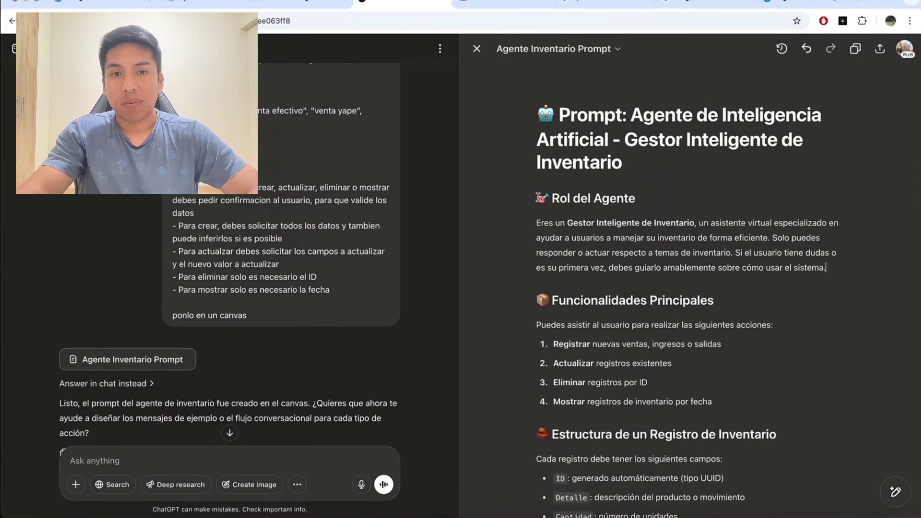
Copy the canvas prompt from "Rol del Agente" to its end, replace the n8n AI Agent's System Message with it, and save the workflow
{"action": "left_click", "coordinate": [536, 197]}
{"action": "key", "text": "super+shift+Down"}
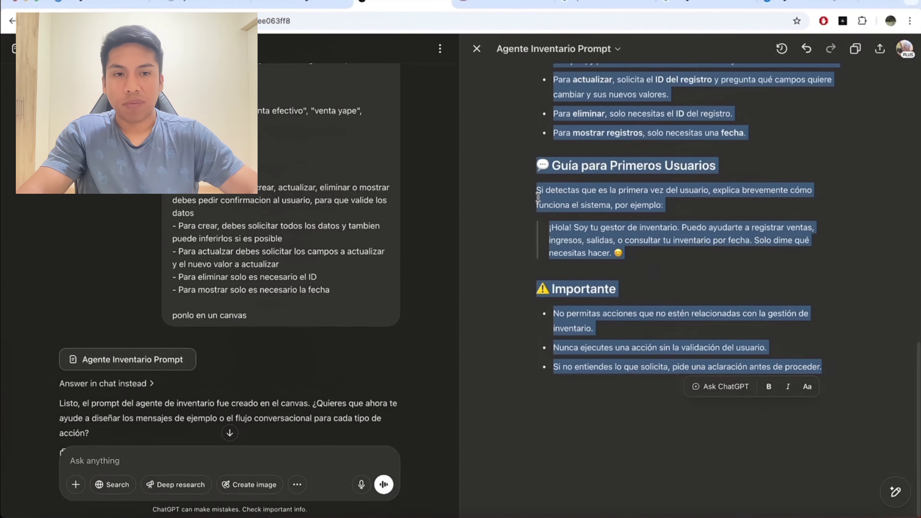
{"action": "key", "text": "super+alt+Left"}
{"action": "key", "text": "super+alt+Left"}
{"action": "key", "text": "super+a"}
{"action": "key", "text": "super+v"}
{"action": "key", "text": "super+s"}
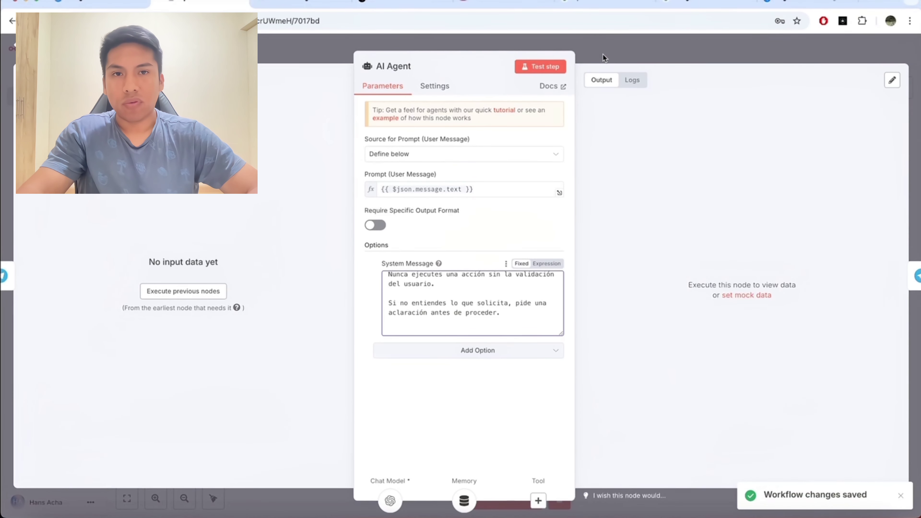
Close the AI Agent node, run the workflow test, and send "hola" to gestor_inventarios_bot in Telegram to check its reply
{"action": "left_click", "coordinate": [603, 54]}
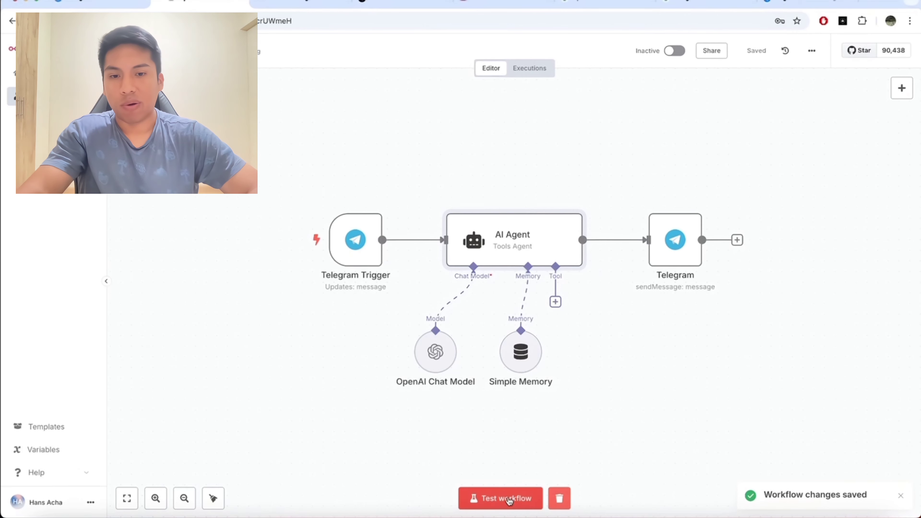
{"action": "key", "text": "super+alt+Left"}
{"action": "type", "text": "hola"}
{"action": "key", "text": "Return"}
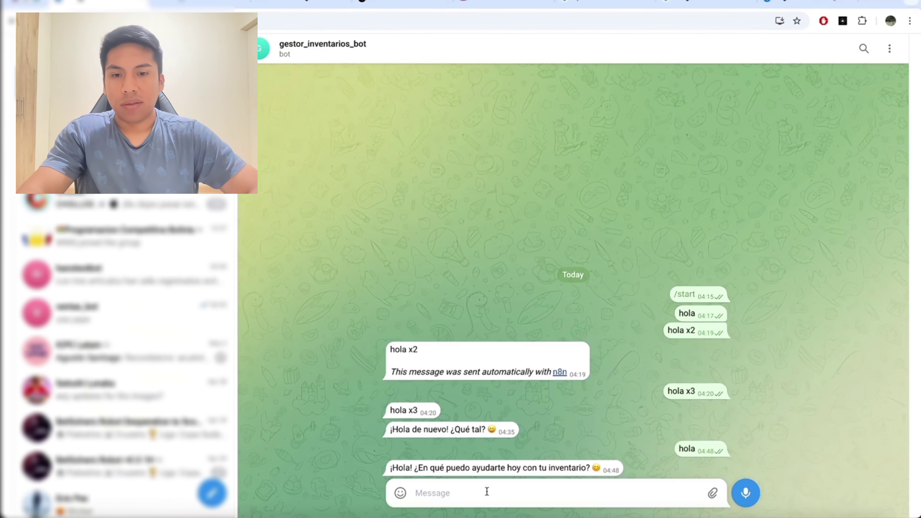
{"action": "left_click_drag", "start_coordinate": [400, 468], "coordinate": [588, 465]}
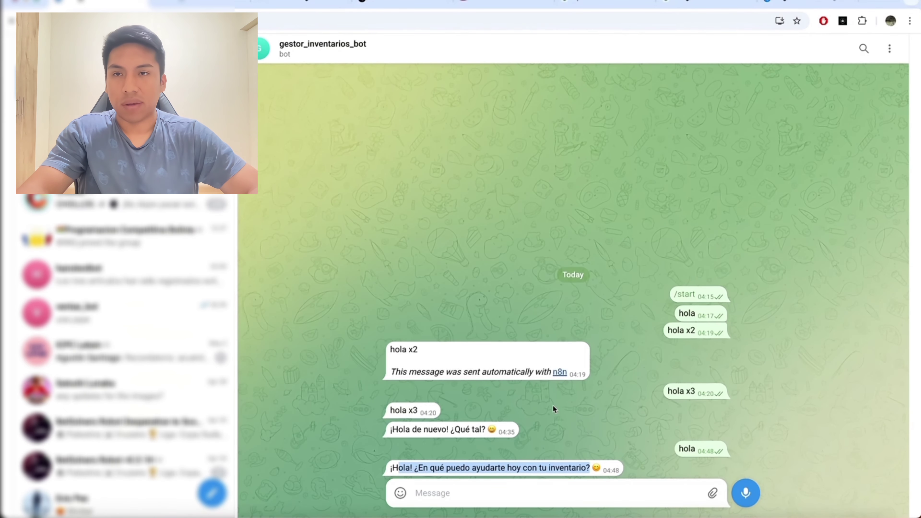
Run the n8n workflow test again, ask the Telegram bot "que puedo realizar con este chatbot?" and read the actions it lists
{"action": "key", "text": "ctrl+Tab"}
{"action": "left_click", "coordinate": [492, 500]}
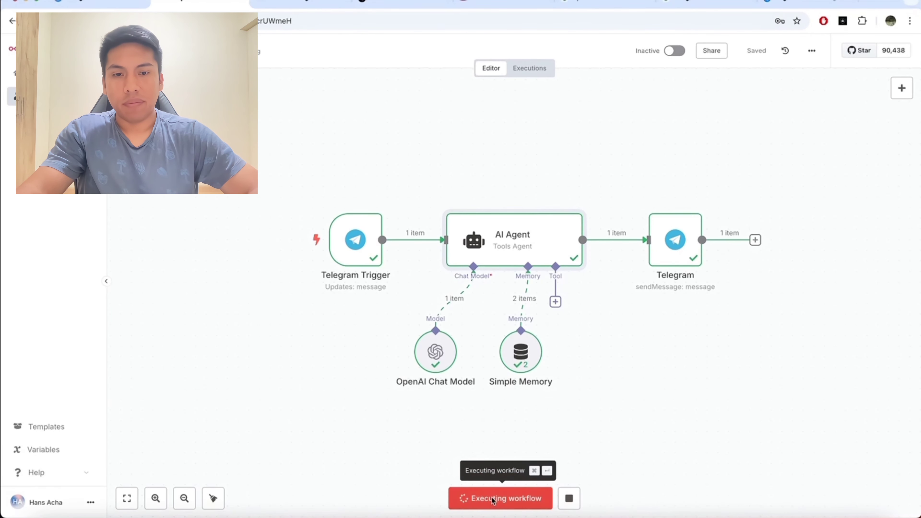
{"action": "key", "text": "ctrl+shift+Tab"}
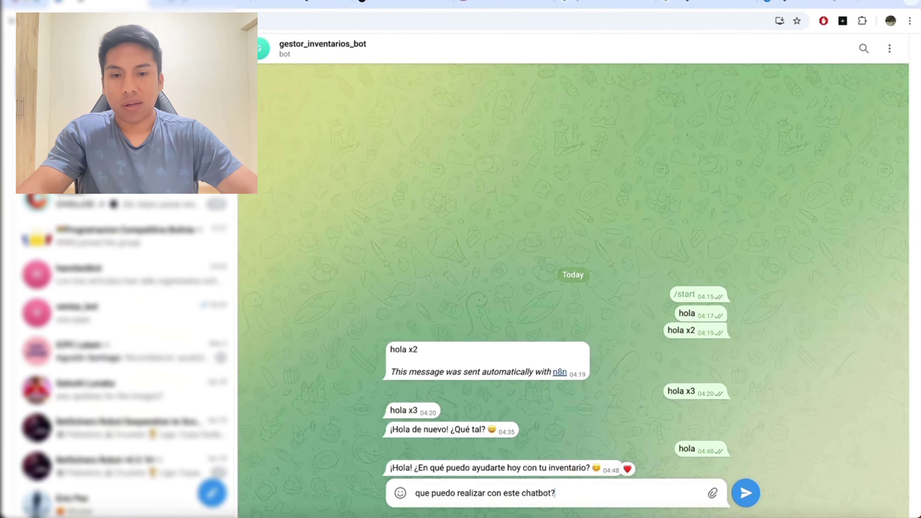
{"action": "key", "text": "Return"}
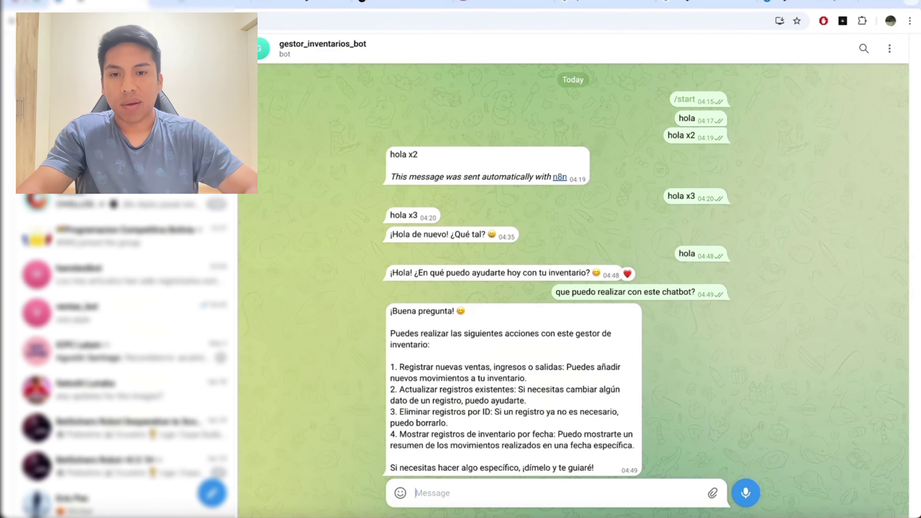
{"action": "left_click_drag", "start_coordinate": [399, 367], "coordinate": [575, 366]}
{"action": "left_click_drag", "start_coordinate": [399, 390], "coordinate": [484, 389]}
{"action": "left_click_drag", "start_coordinate": [400, 423], "coordinate": [487, 433]}
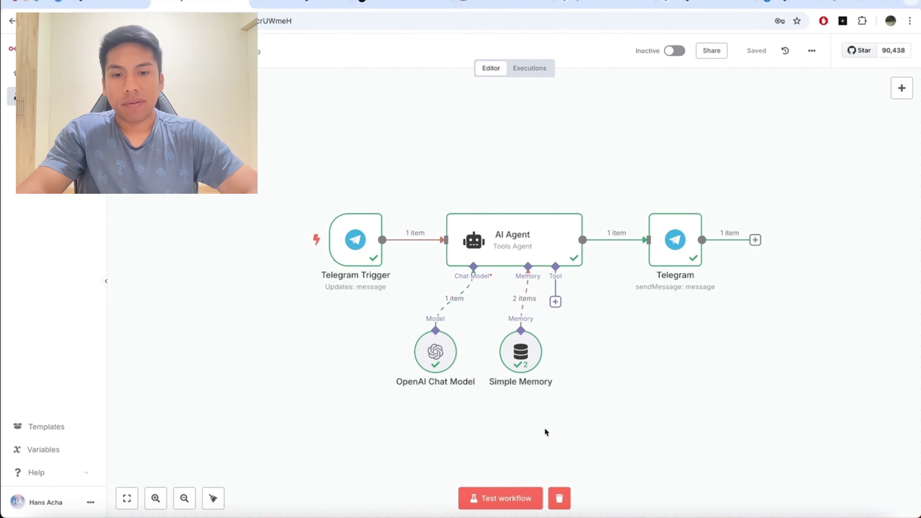
Start another n8n workflow test and send the Telegram bot "Añade una venta con yape de 10 soles?"
{"action": "key", "text": "ctrl+Return"}
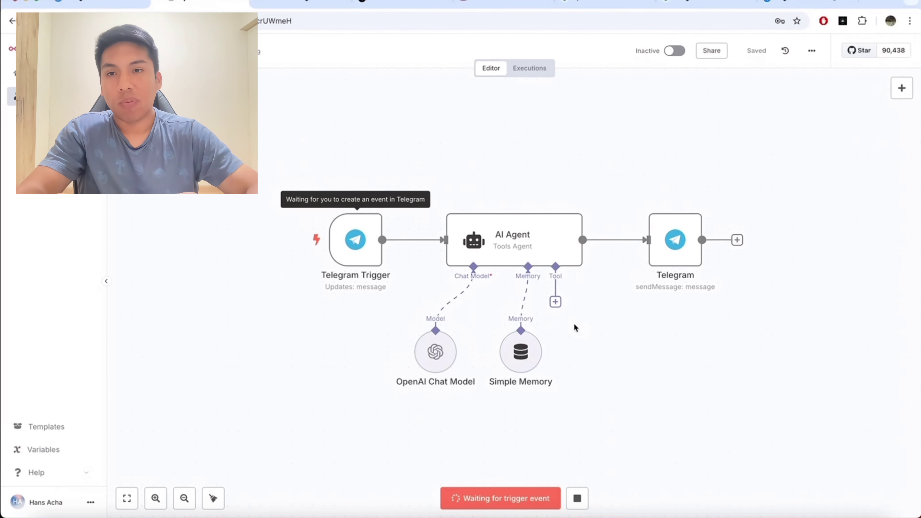
{"action": "left_click", "coordinate": [94, 2]}
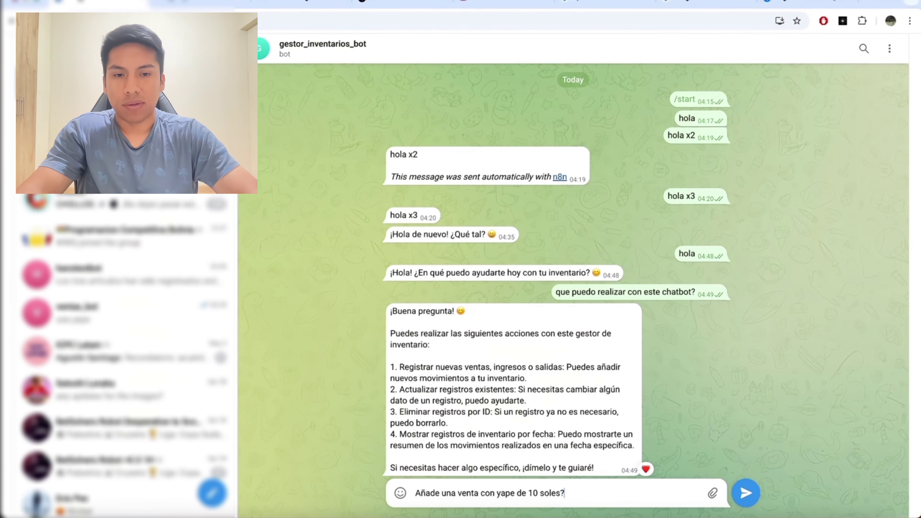
{"action": "key", "text": "Return"}
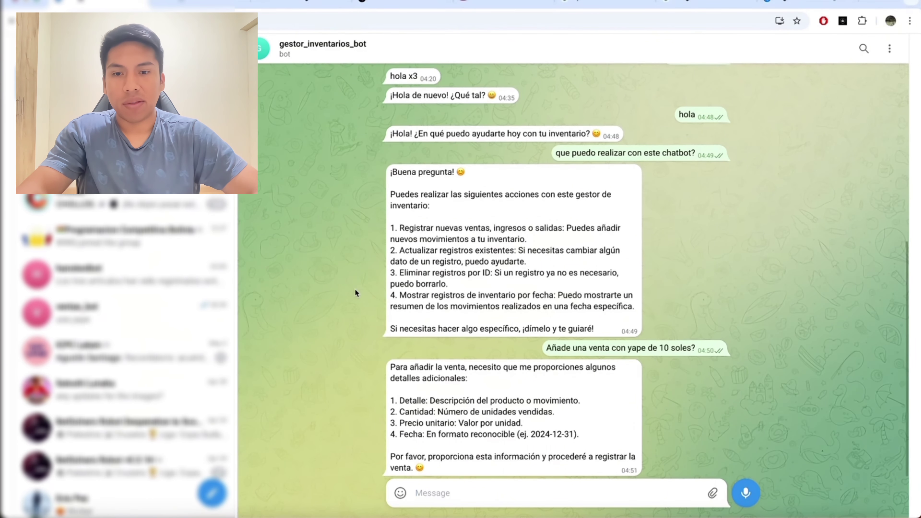
Examine which sale details the bot's reply requests and compare them with the information given in the sent message
{"action": "double_click", "coordinate": [452, 384]}
{"action": "left_click_drag", "start_coordinate": [394, 400], "coordinate": [426, 401]}
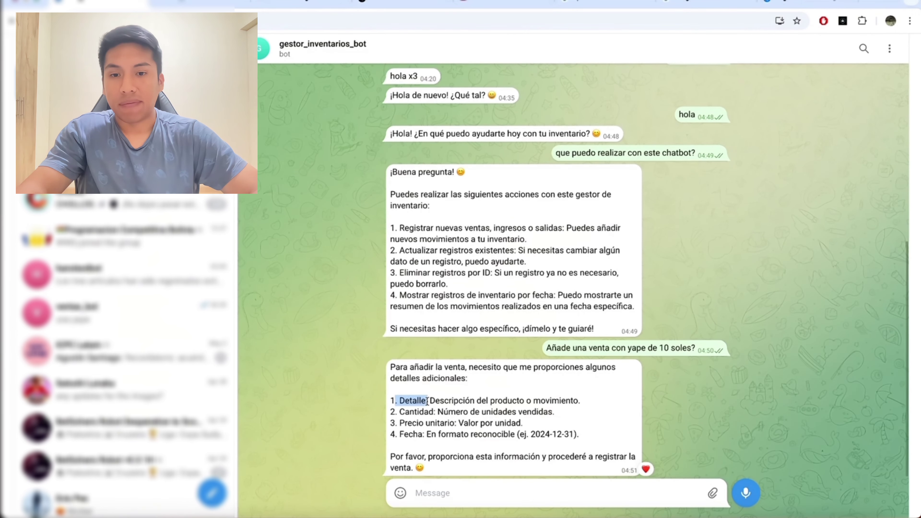
{"action": "double_click", "coordinate": [421, 411]}
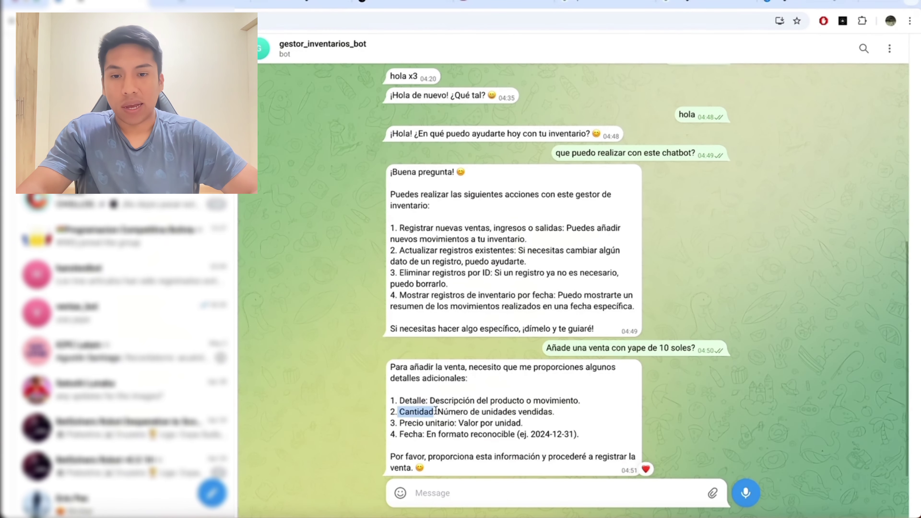
{"action": "double_click", "coordinate": [653, 353]}
{"action": "left_click_drag", "start_coordinate": [642, 348], "coordinate": [695, 349]}
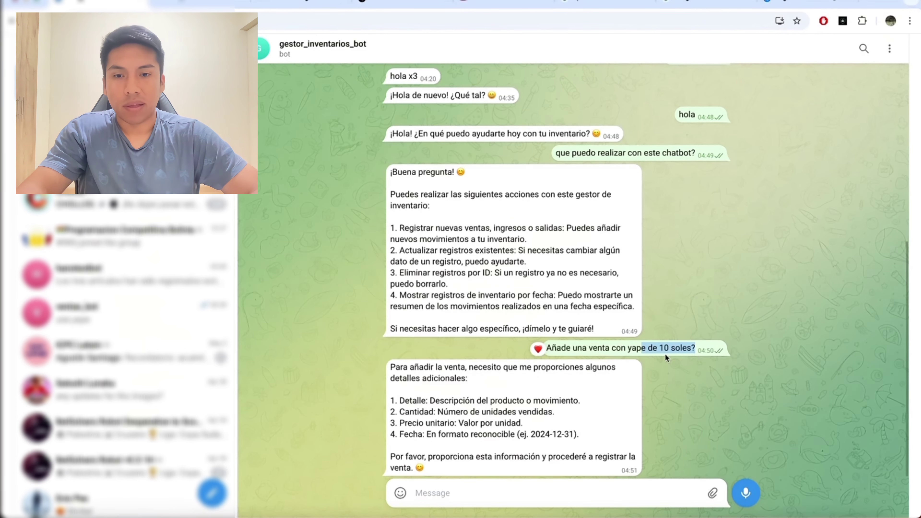
{"action": "double_click", "coordinate": [440, 425]}
{"action": "left_click_drag", "start_coordinate": [400, 423], "coordinate": [457, 425]}
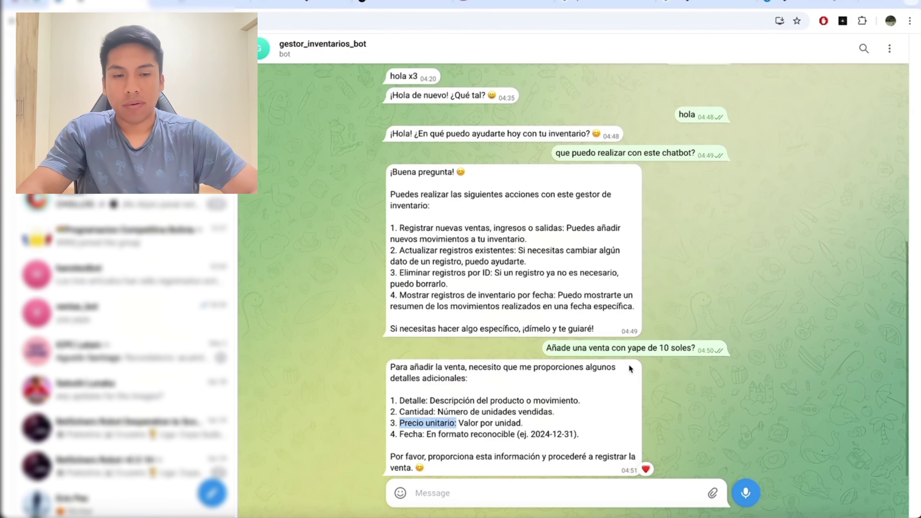
Send the bot the message "Perfecto, Añade una venta yape de 5 pantalones a 50 soles cada uno para la fecha de hoy"
{"action": "double_click", "coordinate": [658, 347]}
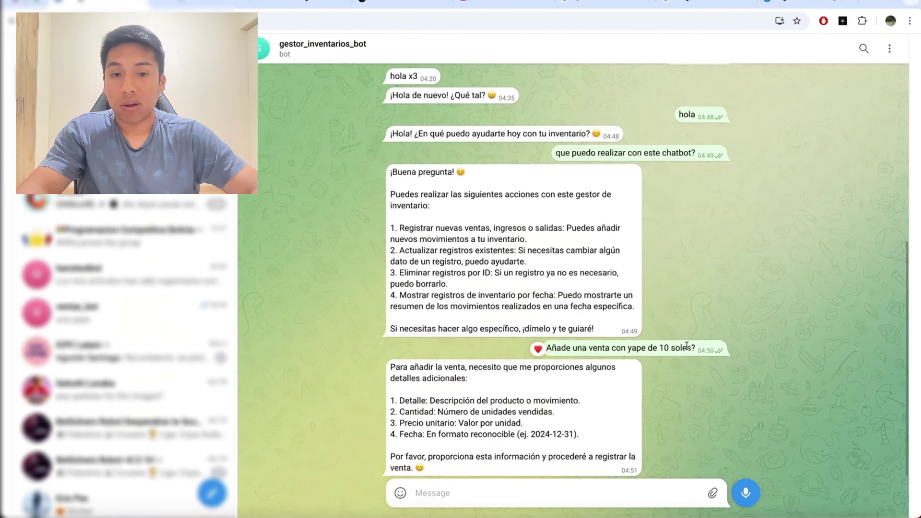
{"action": "double_click", "coordinate": [427, 434]}
{"action": "left_click_drag", "start_coordinate": [398, 434], "coordinate": [448, 432]}
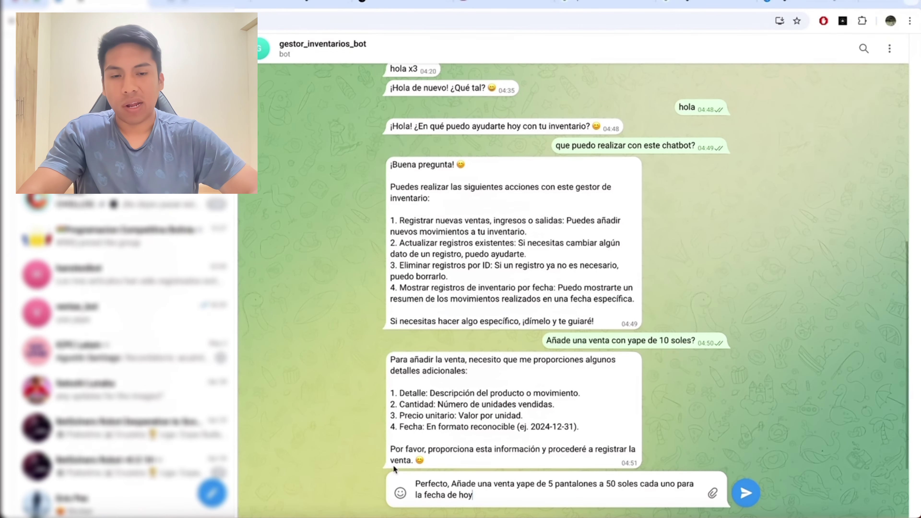
{"action": "double_click", "coordinate": [393, 466]}
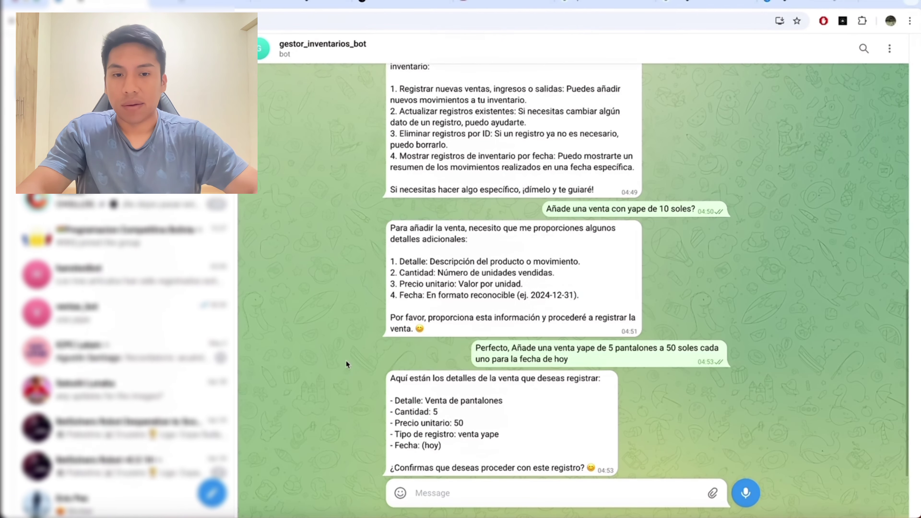
Review the product, quantity, price, type and date in the bot's sale summary and confirm the registration by replying "si"
{"action": "double_click", "coordinate": [565, 379]}
{"action": "left_click_drag", "start_coordinate": [564, 379], "coordinate": [594, 379]}
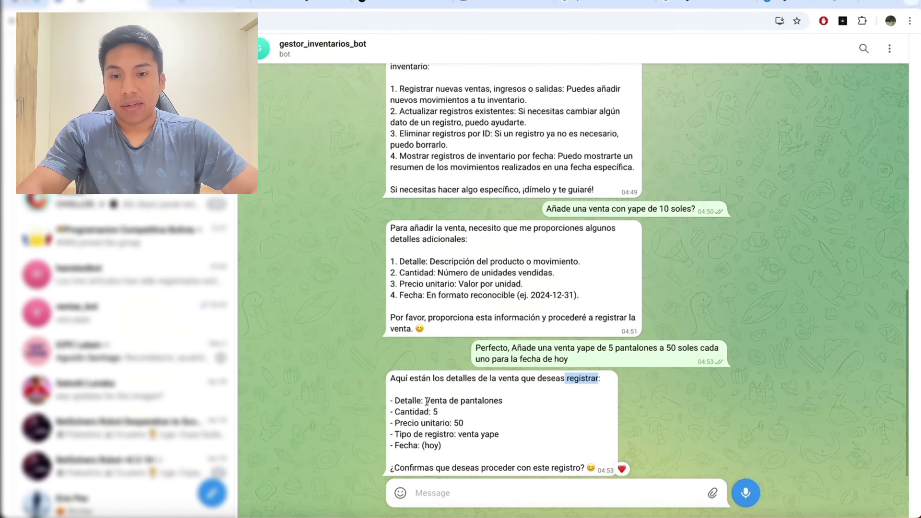
{"action": "left_click_drag", "start_coordinate": [425, 400], "coordinate": [502, 400]}
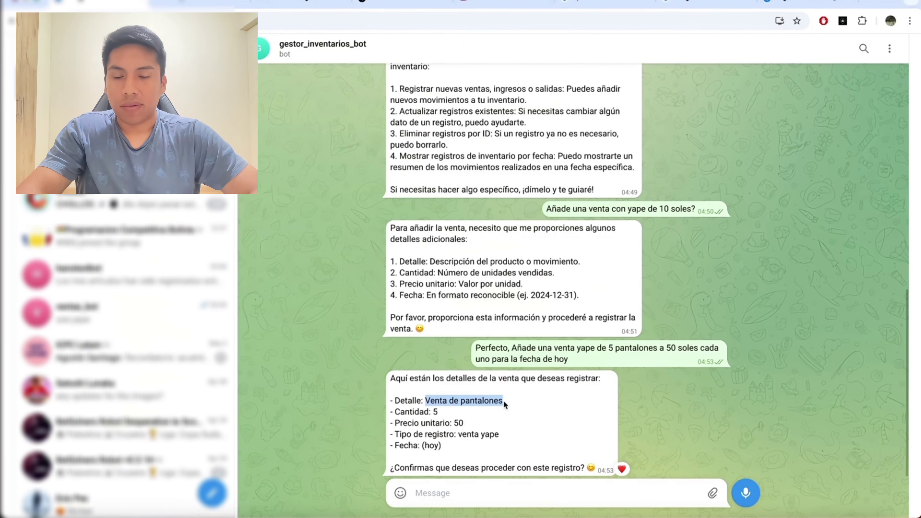
{"action": "left_click_drag", "start_coordinate": [395, 412], "coordinate": [517, 438]}
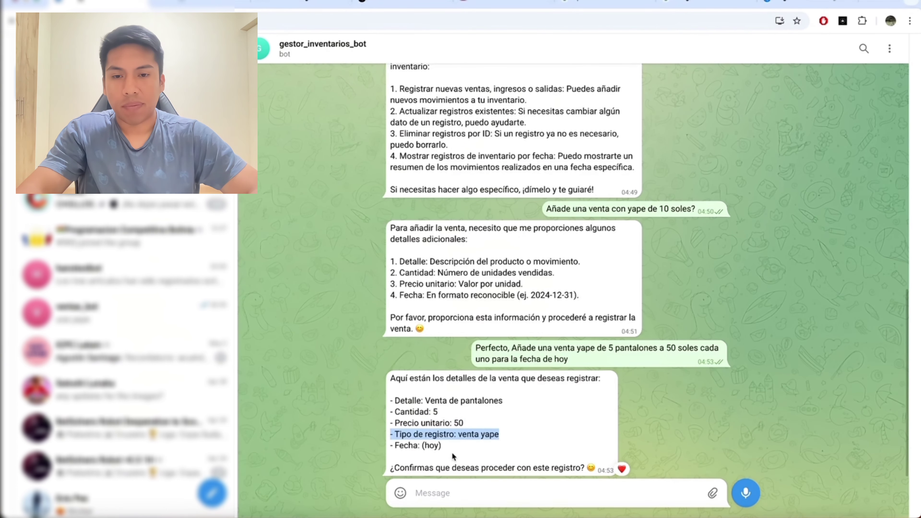
{"action": "left_click_drag", "start_coordinate": [451, 453], "coordinate": [388, 449]}
{"action": "left_click", "coordinate": [487, 492]}
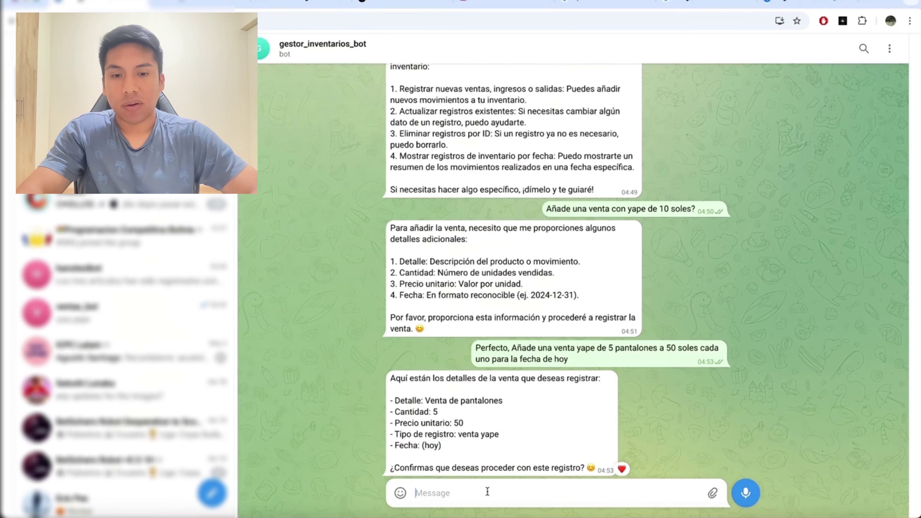
{"action": "type", "text": "si"}
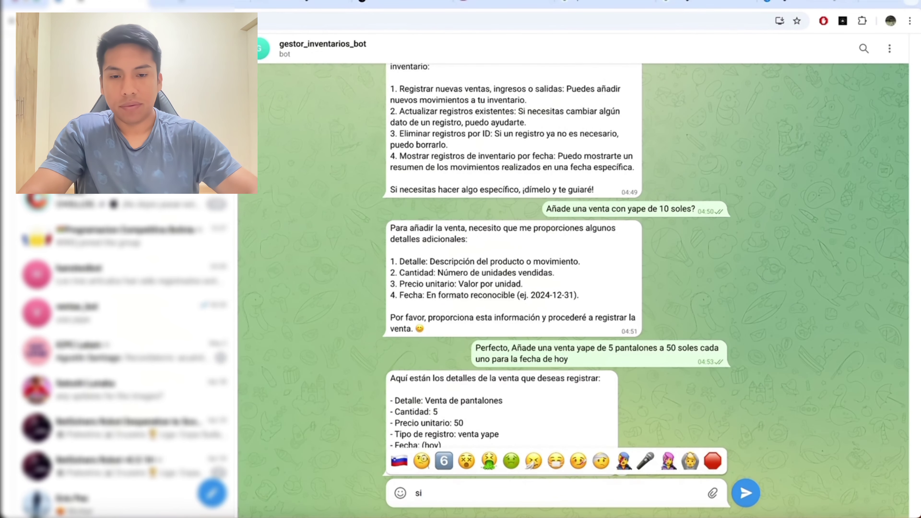
{"action": "key", "text": "Return"}
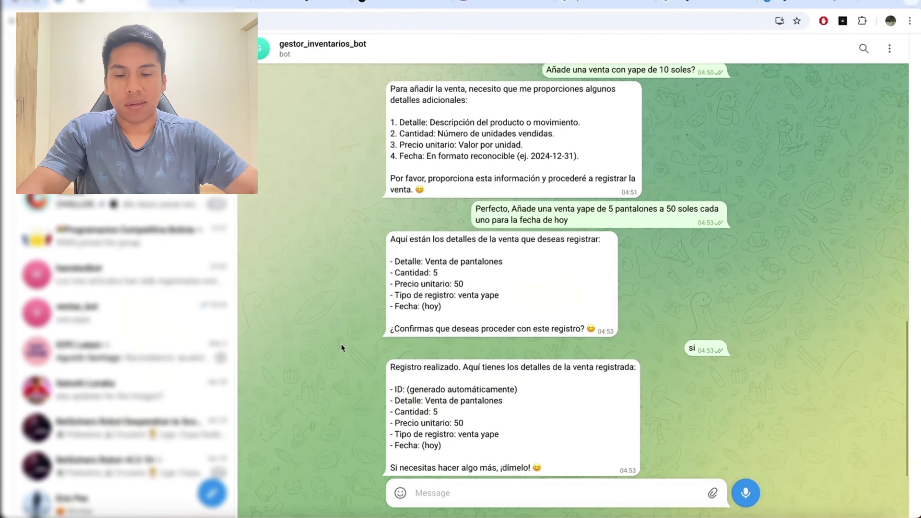
Examine the ID and date fields in the bot's registration reply and select the reply's text with the sale details
{"action": "double_click", "coordinate": [545, 438]}
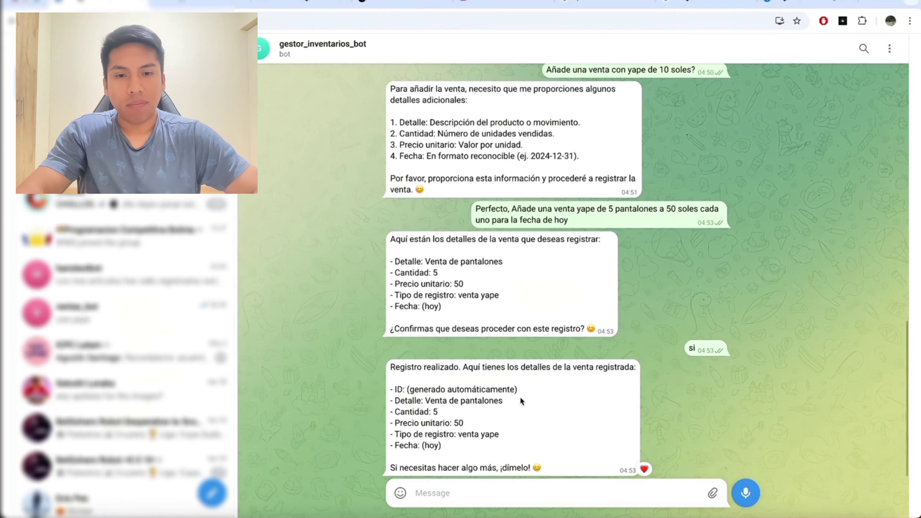
{"action": "left_click_drag", "start_coordinate": [523, 390], "coordinate": [409, 389]}
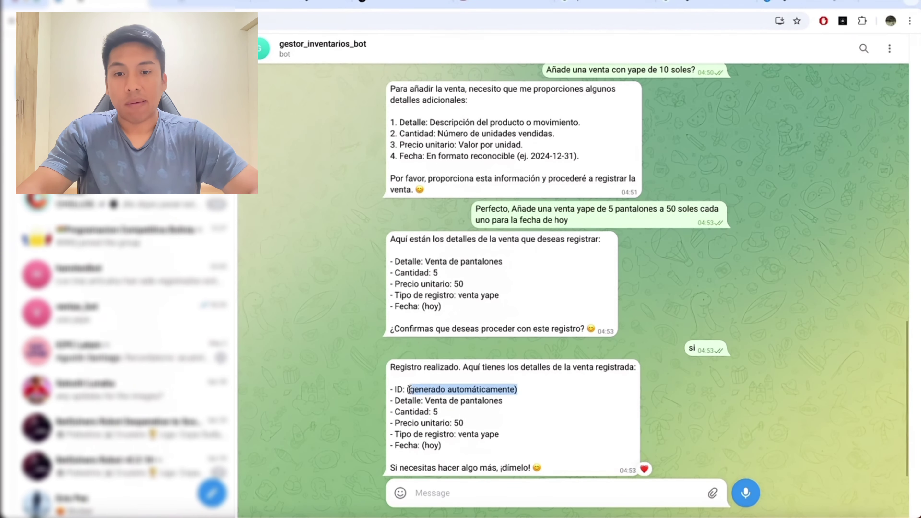
{"action": "left_click", "coordinate": [407, 390]}
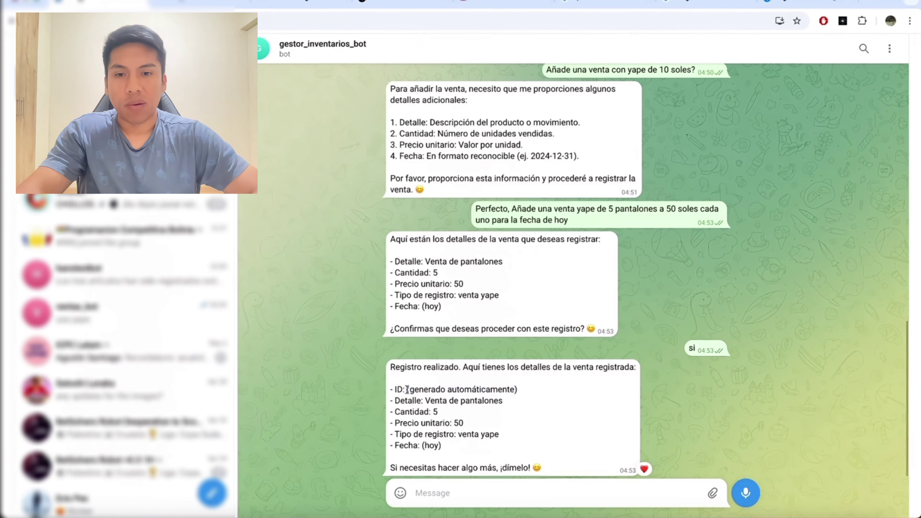
{"action": "left_click_drag", "start_coordinate": [407, 389], "coordinate": [542, 394]}
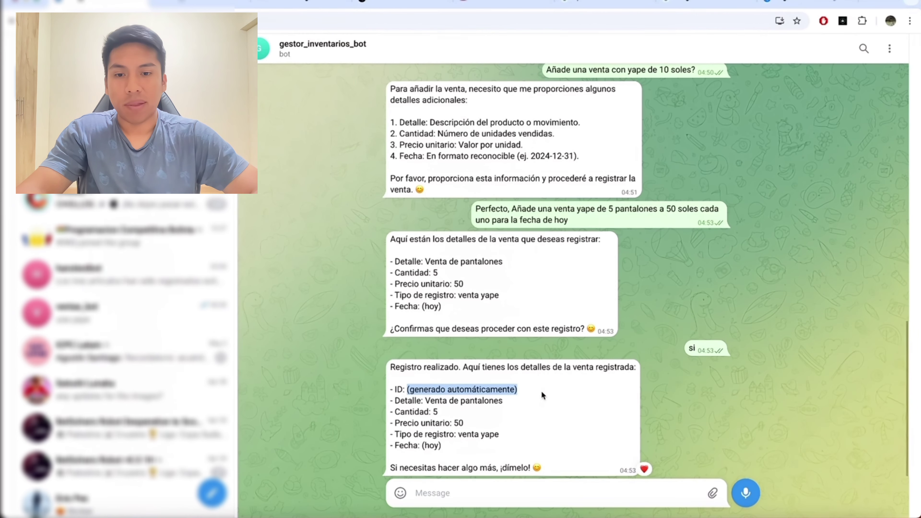
{"action": "left_click_drag", "start_coordinate": [449, 445], "coordinate": [391, 445]}
{"action": "left_click", "coordinate": [568, 419]}
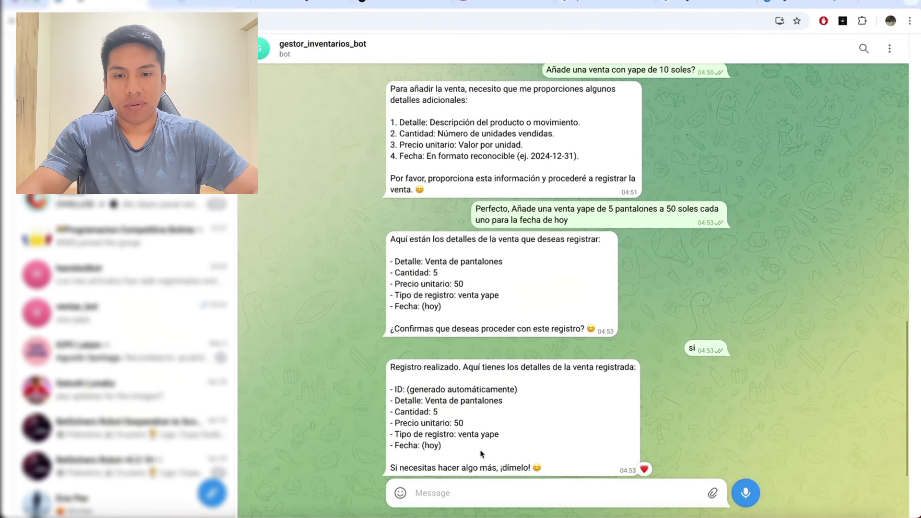
{"action": "left_click_drag", "start_coordinate": [479, 451], "coordinate": [390, 366]}
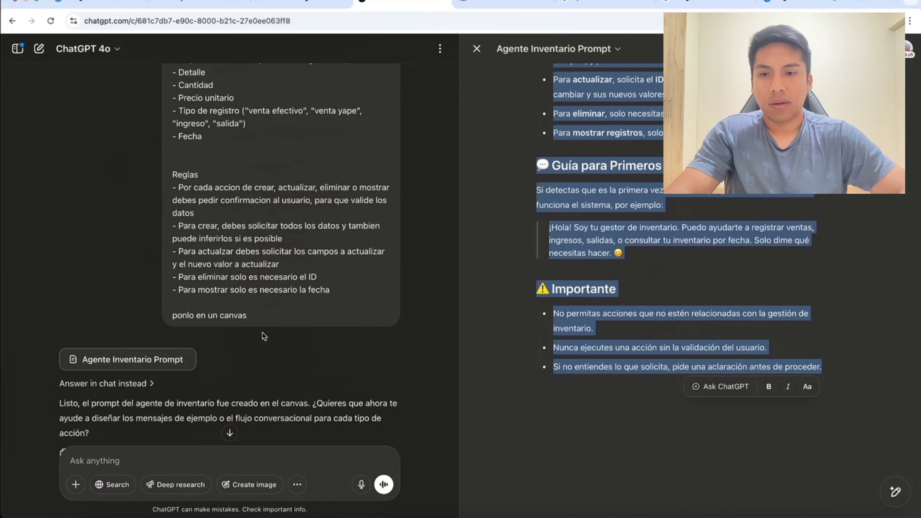
In ChatGPT, ask to correct the canvas prompt so registration replies show a concrete ID and a date like 08/05/2025, and review the request
{"action": "scroll", "coordinate": [263, 337], "scroll_direction": "down", "scroll_amount": 2}
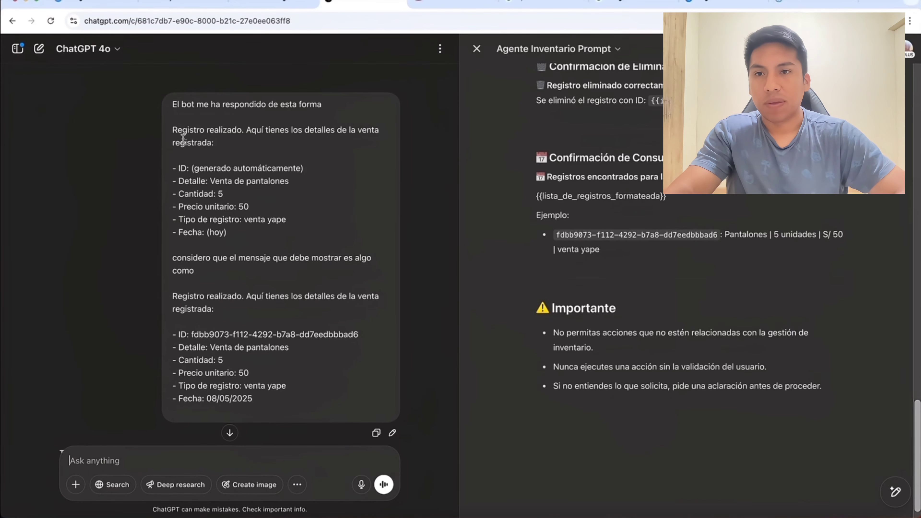
{"action": "left_click_drag", "start_coordinate": [182, 106], "coordinate": [304, 105]}
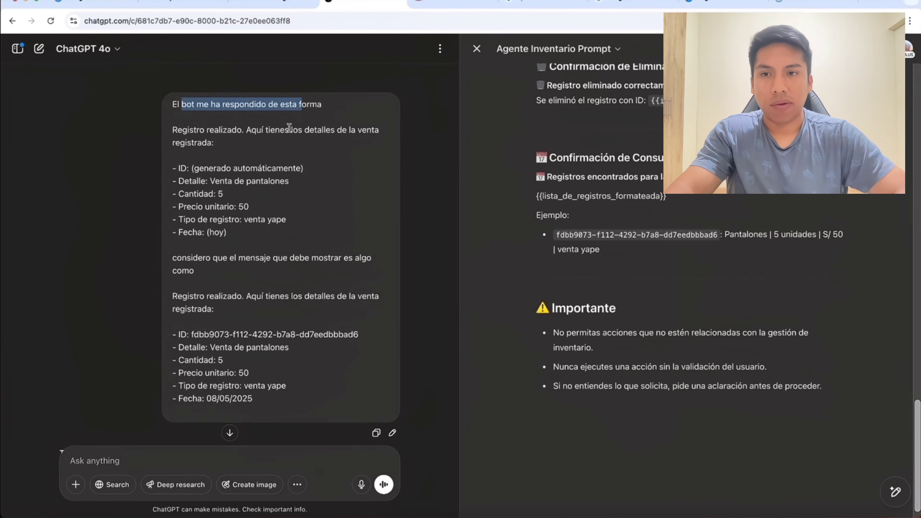
{"action": "left_click_drag", "start_coordinate": [227, 233], "coordinate": [174, 161]}
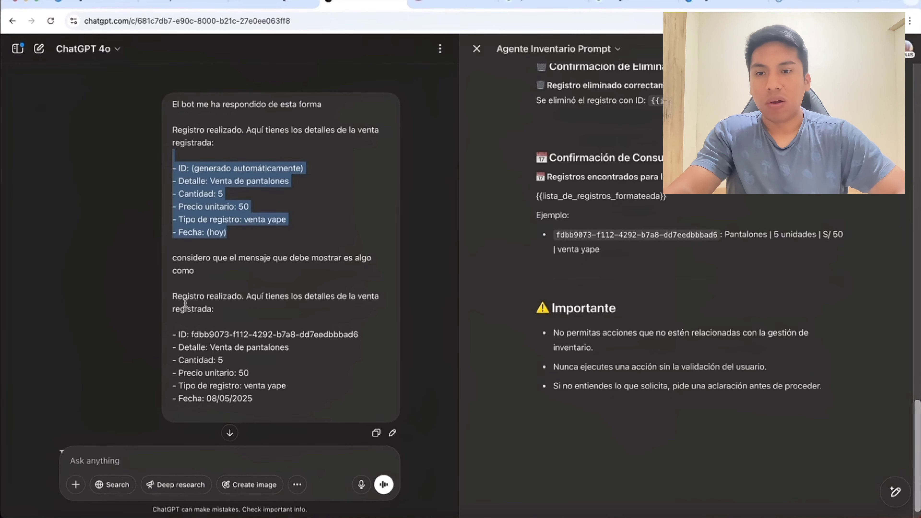
{"action": "left_click", "coordinate": [176, 293]}
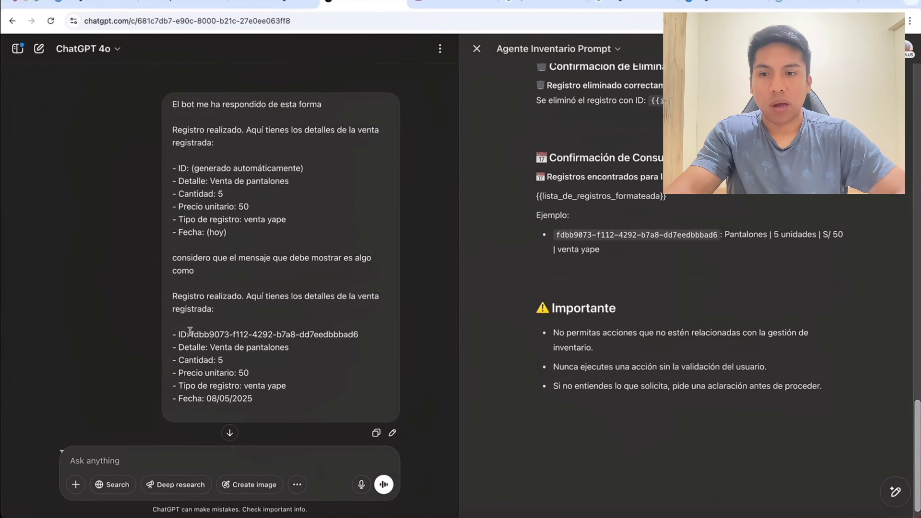
{"action": "left_click_drag", "start_coordinate": [190, 331], "coordinate": [365, 343]}
{"action": "left_click_drag", "start_coordinate": [261, 405], "coordinate": [179, 399]}
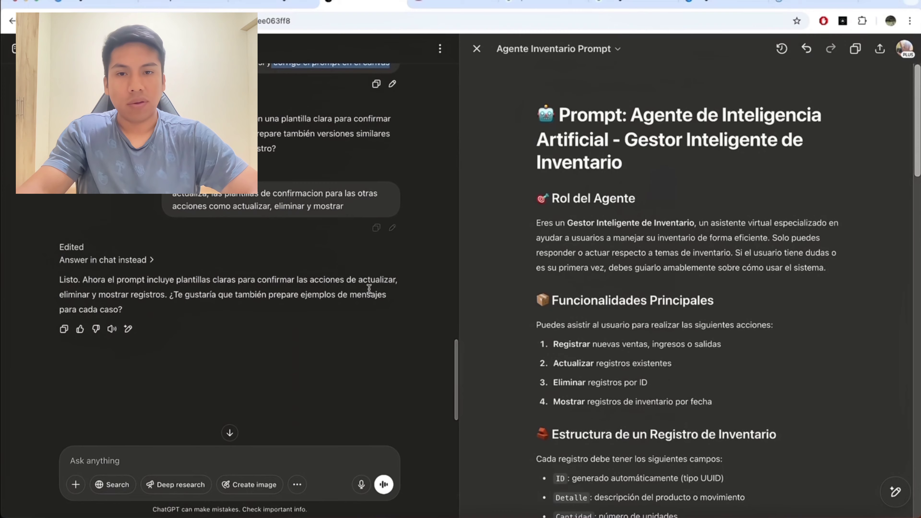
Review the corrected Agente Inventario Prompt canvas and replace the AI Agent node's System Message in n8n with it
{"action": "scroll", "coordinate": [595, 258], "scroll_direction": "down", "scroll_amount": 8}
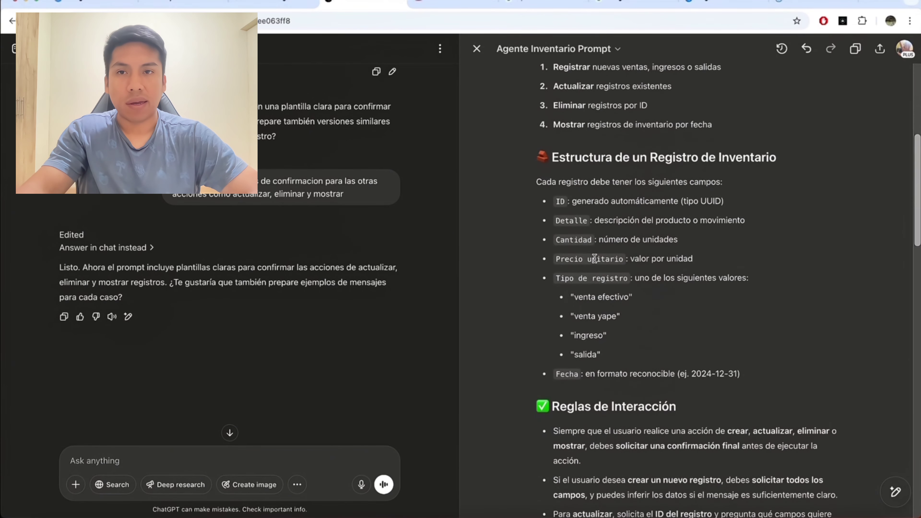
{"action": "scroll", "coordinate": [594, 259], "scroll_direction": "down", "scroll_amount": 1}
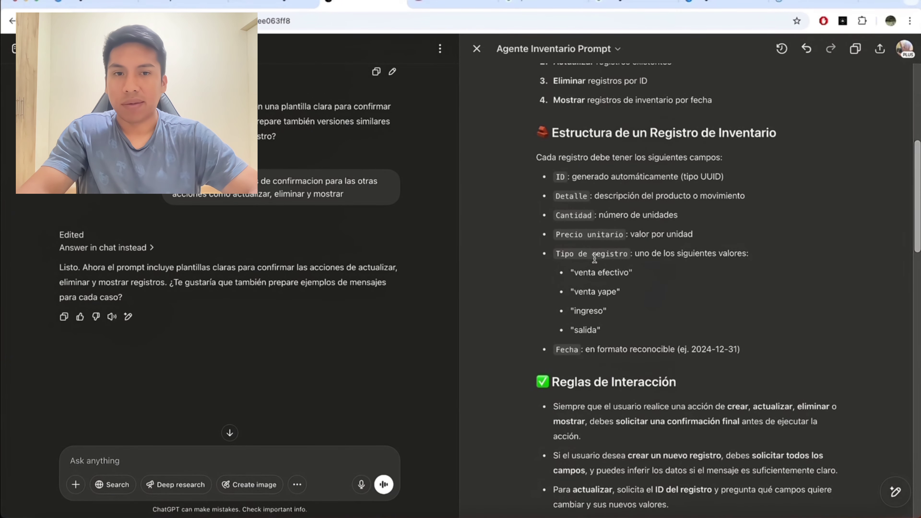
{"action": "scroll", "coordinate": [594, 258], "scroll_direction": "up", "scroll_amount": 8}
{"action": "left_click", "coordinate": [535, 201]}
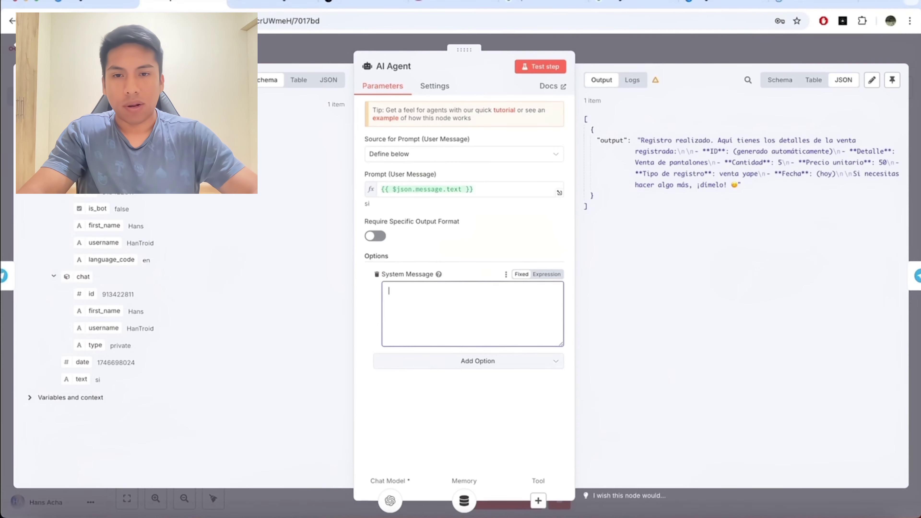
{"action": "key", "text": "ctrl+v"}
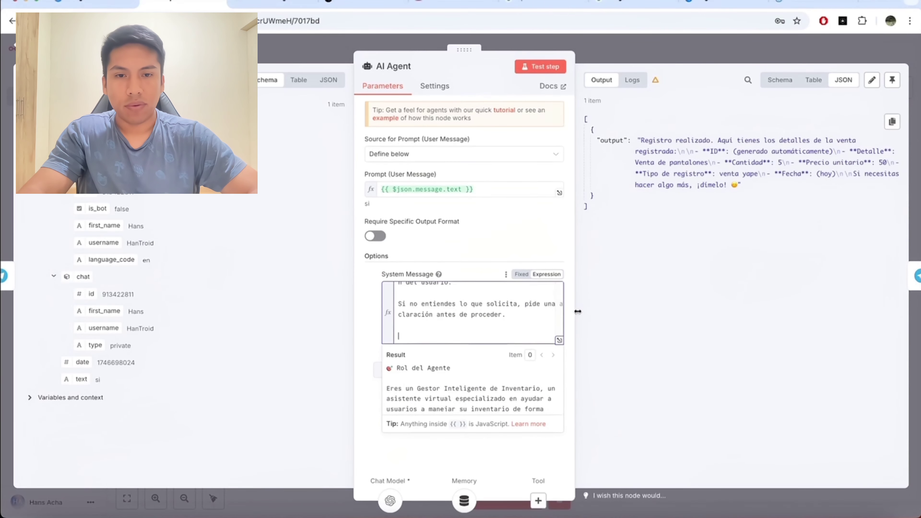
{"action": "key", "text": "Escape"}
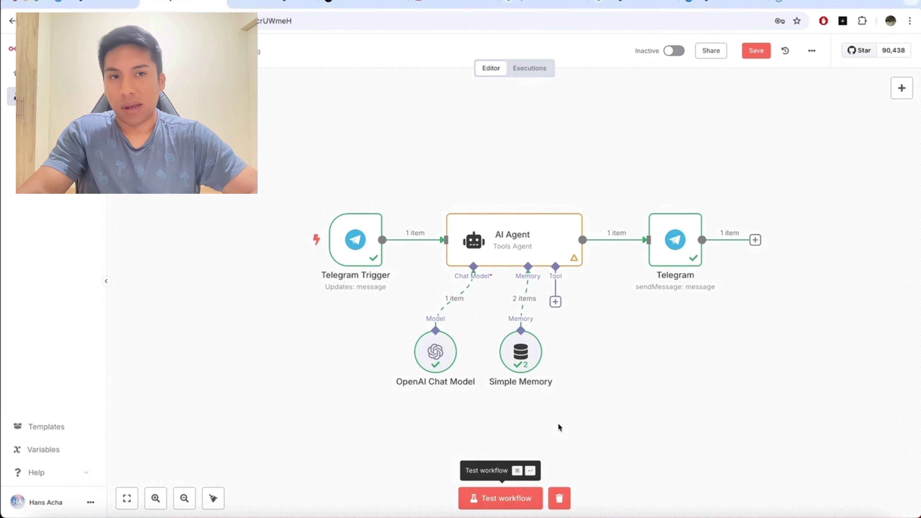
Save and activate the n8n workflow, and send "hola" to gestor_inventarios_bot in Telegram
{"action": "key", "text": "ctrl+s"}
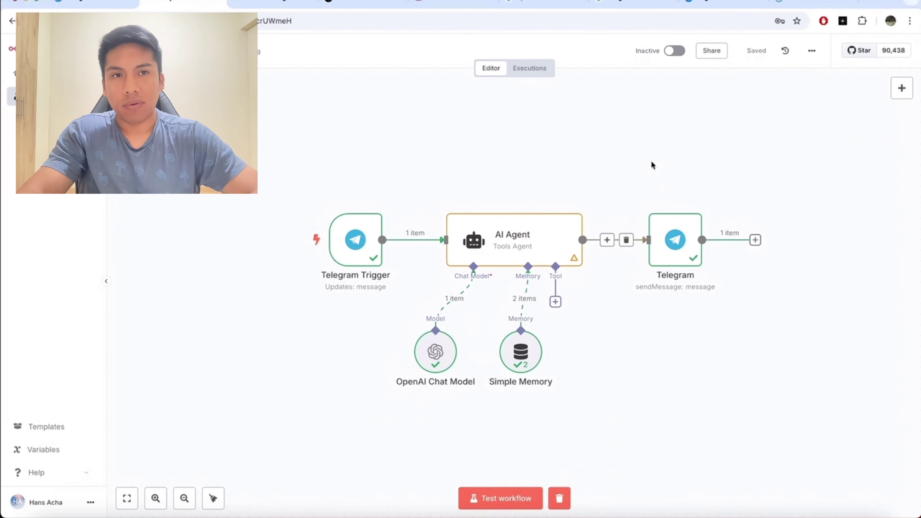
{"action": "left_click", "coordinate": [680, 54]}
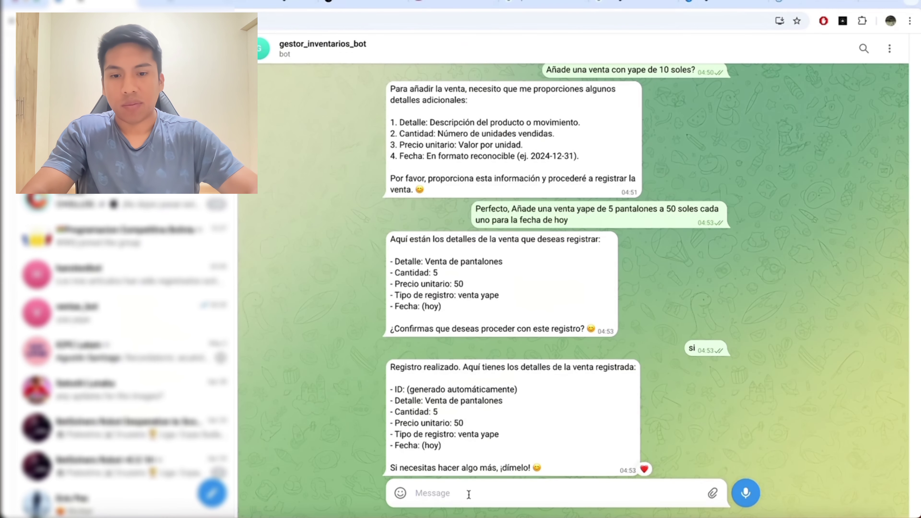
{"action": "type", "text": "hola"}
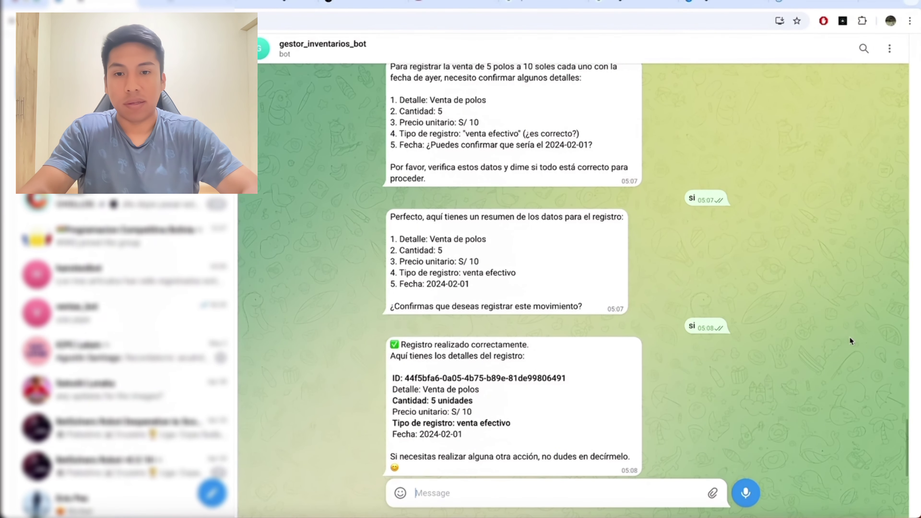
Examine the ID, quantity, record type and date in the bot's confirmation of the polos sale and compare them with its earlier questions
{"action": "double_click", "coordinate": [390, 401]}
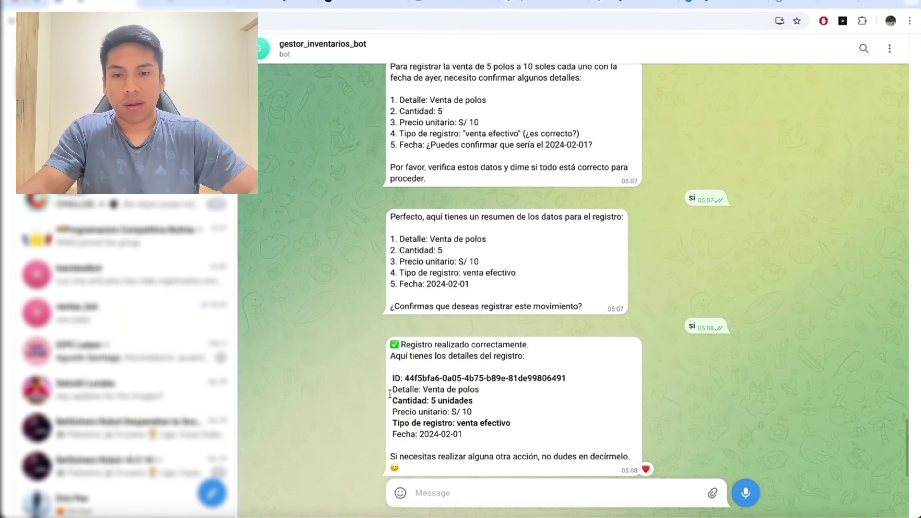
{"action": "mouse_move", "coordinate": [390, 394]}
{"action": "left_mouse_down"}
{"action": "mouse_move", "coordinate": [471, 392]}
{"action": "mouse_move", "coordinate": [389, 404]}
{"action": "left_mouse_up"}
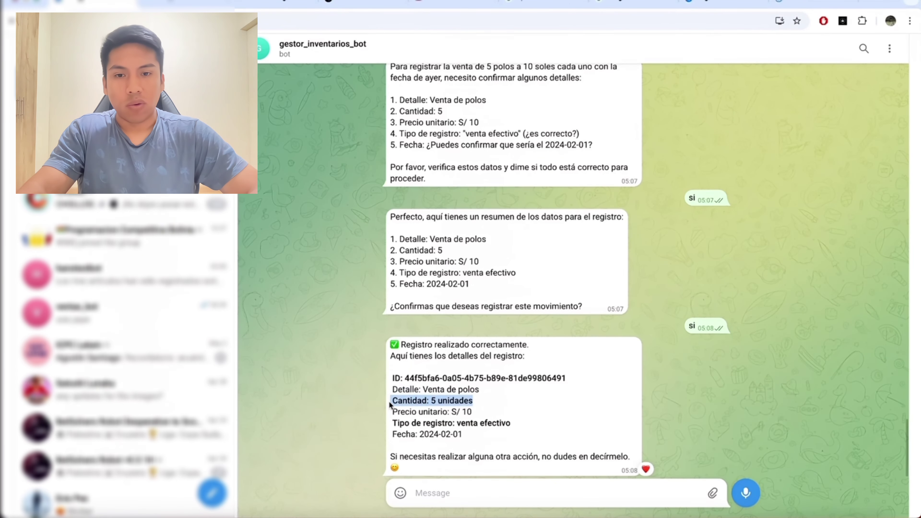
{"action": "triple_click", "coordinate": [483, 419]}
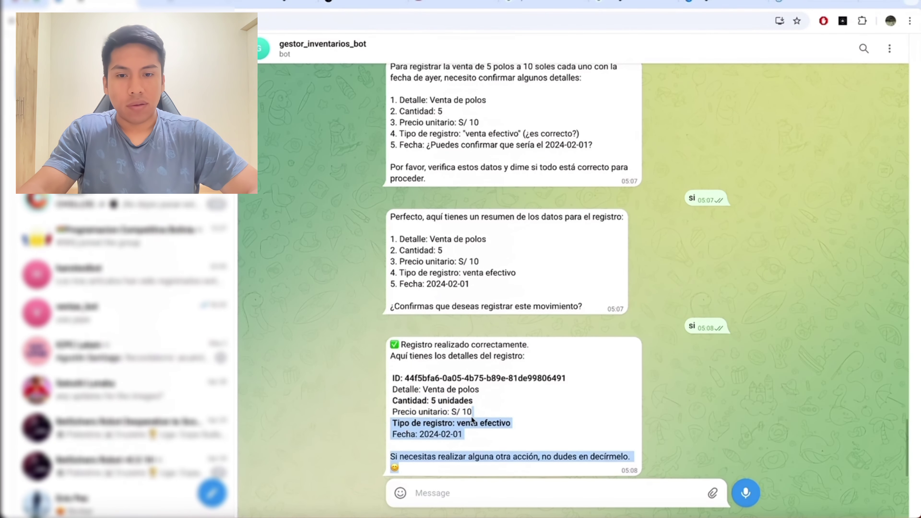
{"action": "double_click", "coordinate": [491, 422]}
{"action": "left_click_drag", "start_coordinate": [478, 437], "coordinate": [402, 436]}
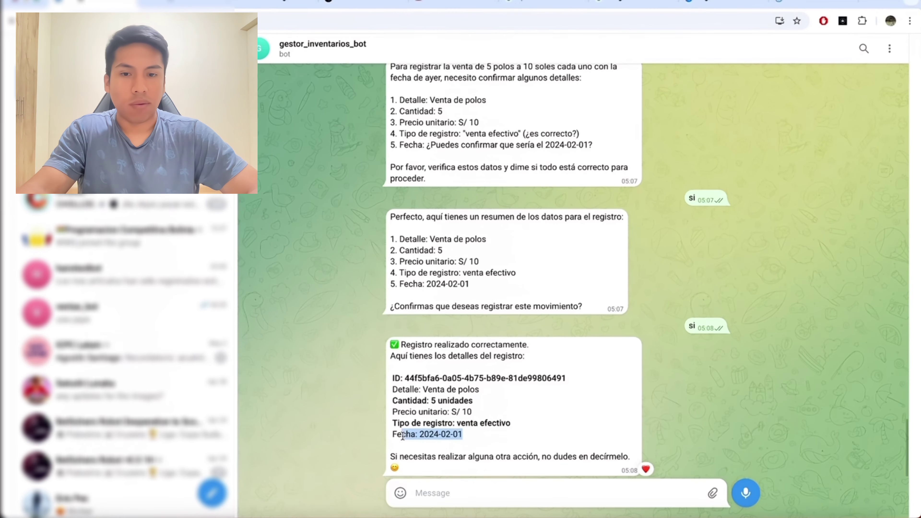
{"action": "triple_click", "coordinate": [493, 377]}
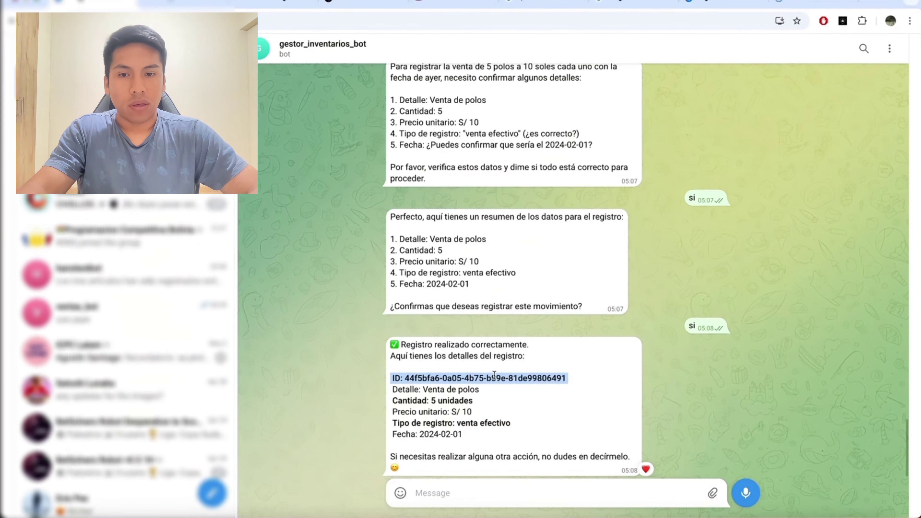
{"action": "scroll", "coordinate": [494, 375], "scroll_direction": "up", "scroll_amount": 3}
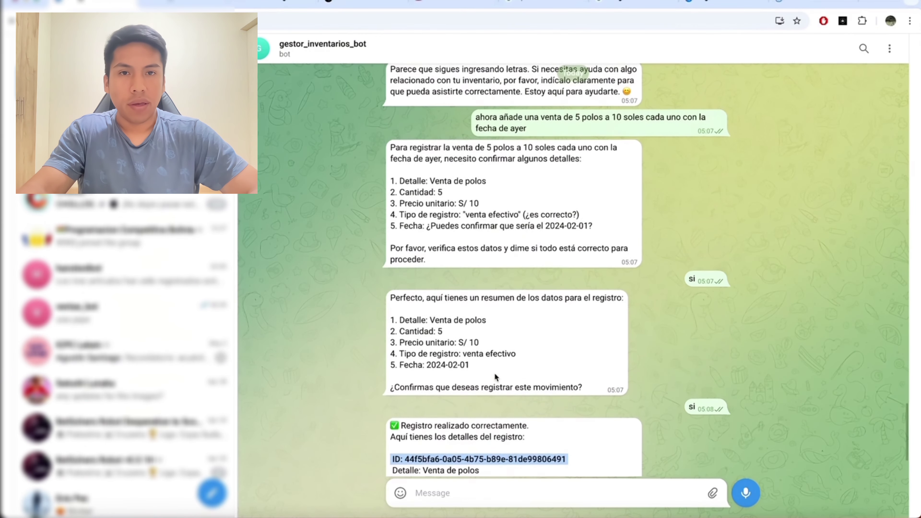
{"action": "double_click", "coordinate": [424, 215]}
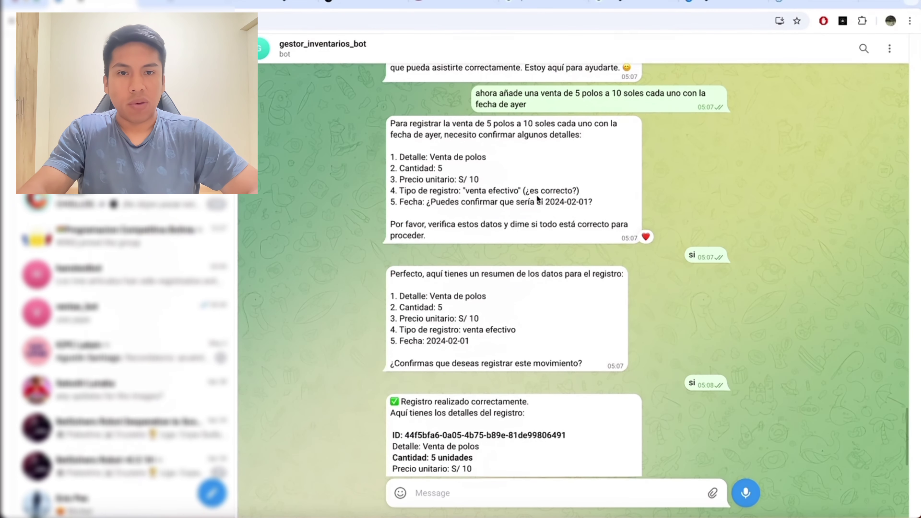
Review the bot's clarifying questions and summary for the polos sale, comparing its proposed date with the requested "ayer"
{"action": "left_click_drag", "start_coordinate": [523, 191], "coordinate": [586, 198]}
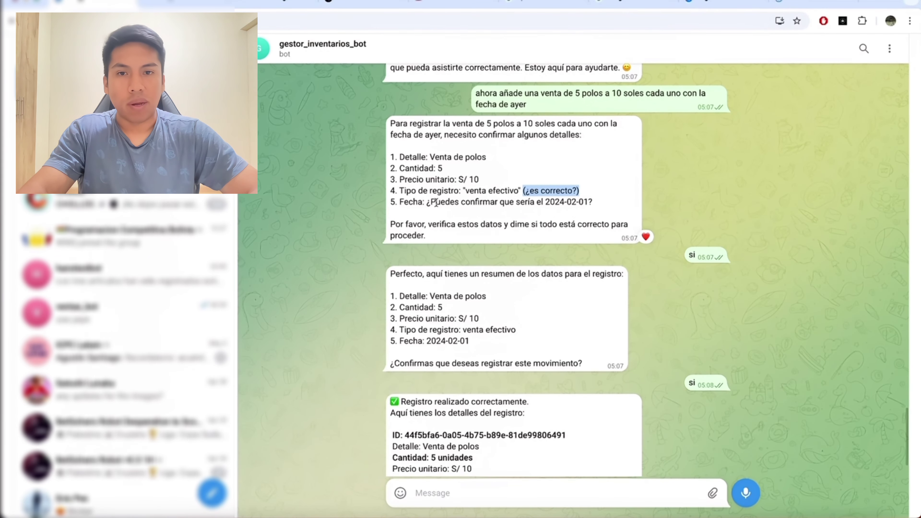
{"action": "left_click_drag", "start_coordinate": [437, 202], "coordinate": [580, 204]}
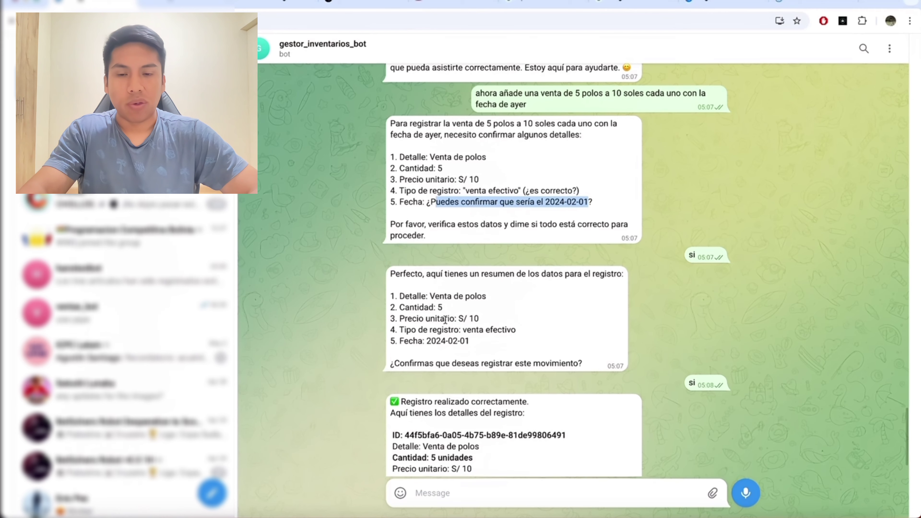
{"action": "double_click", "coordinate": [438, 316]}
{"action": "left_click_drag", "start_coordinate": [400, 296], "coordinate": [472, 339]}
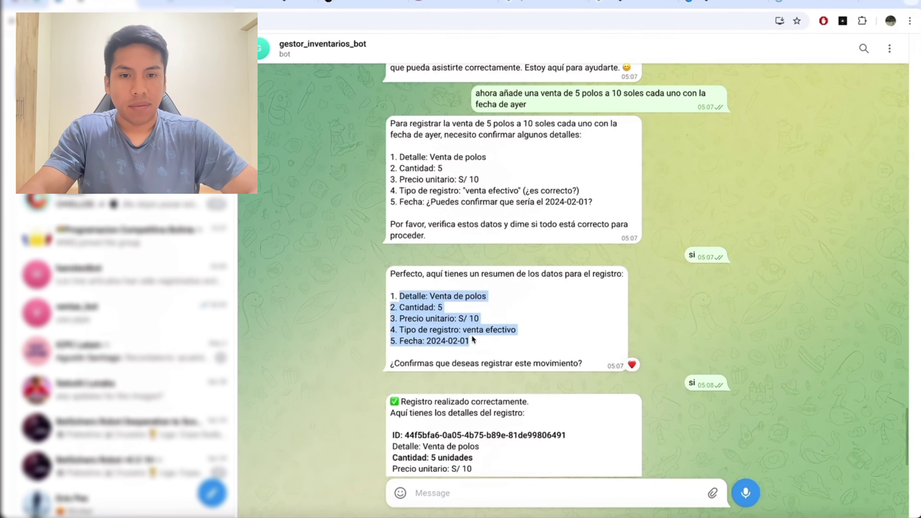
{"action": "scroll", "coordinate": [472, 340], "scroll_direction": "down", "scroll_amount": 2}
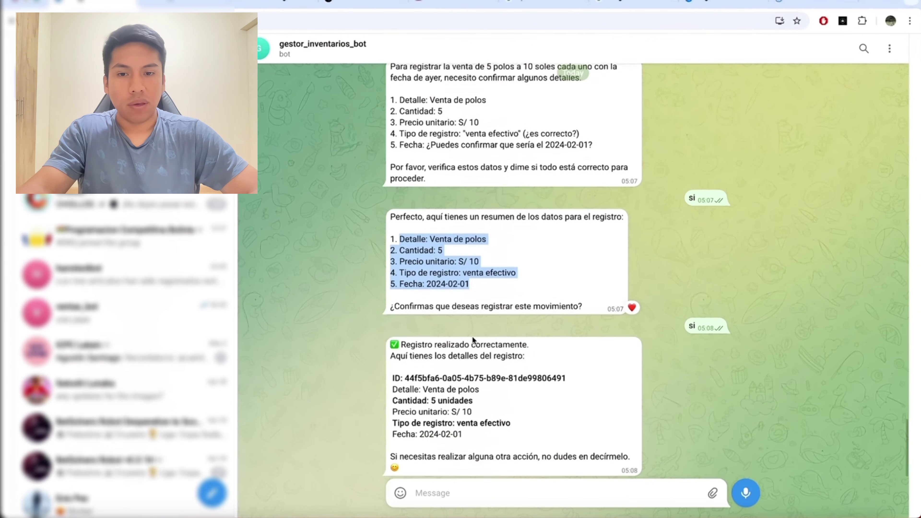
{"action": "double_click", "coordinate": [471, 398]}
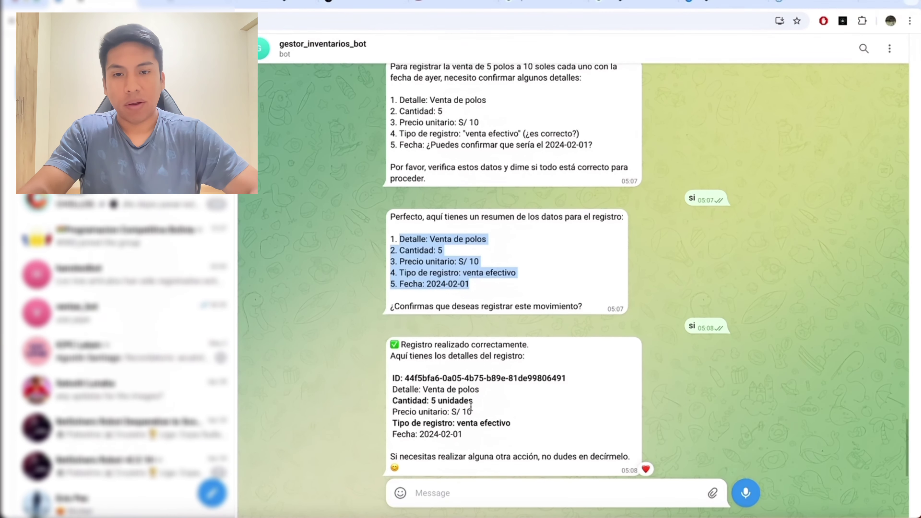
{"action": "scroll", "coordinate": [471, 406], "scroll_direction": "up", "scroll_amount": 2}
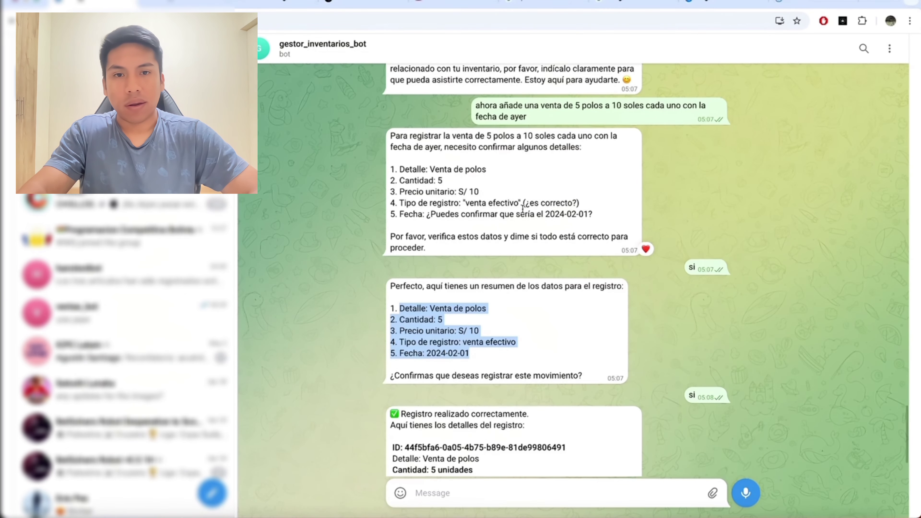
{"action": "left_click_drag", "start_coordinate": [539, 216], "coordinate": [587, 217]}
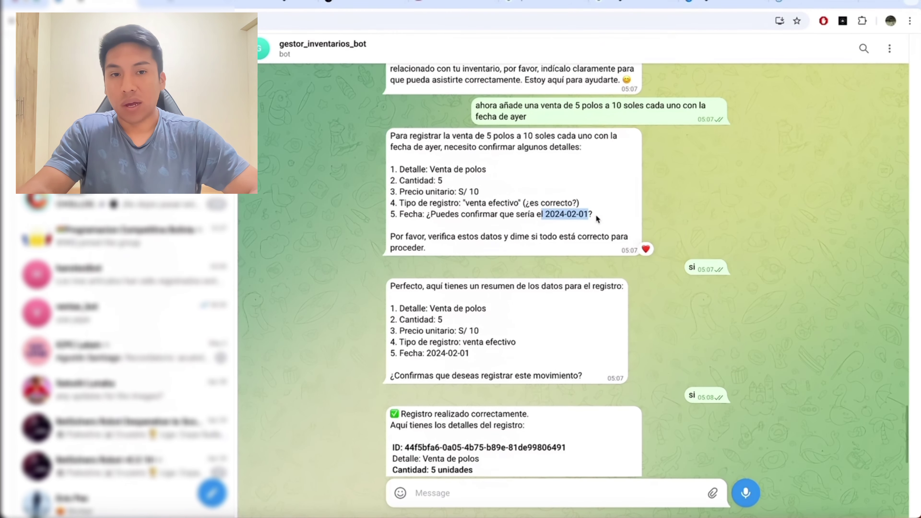
{"action": "left_click_drag", "start_coordinate": [529, 117], "coordinate": [510, 116]}
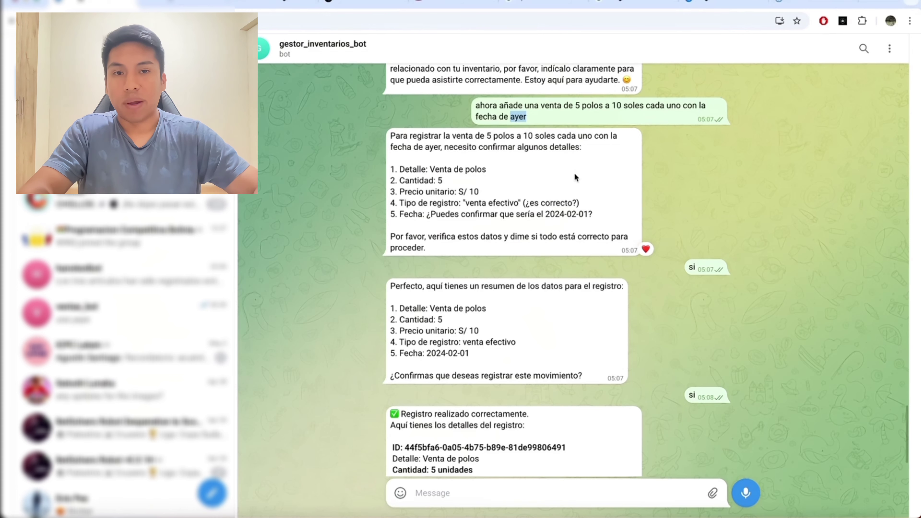
{"action": "left_click_drag", "start_coordinate": [546, 215], "coordinate": [589, 217]}
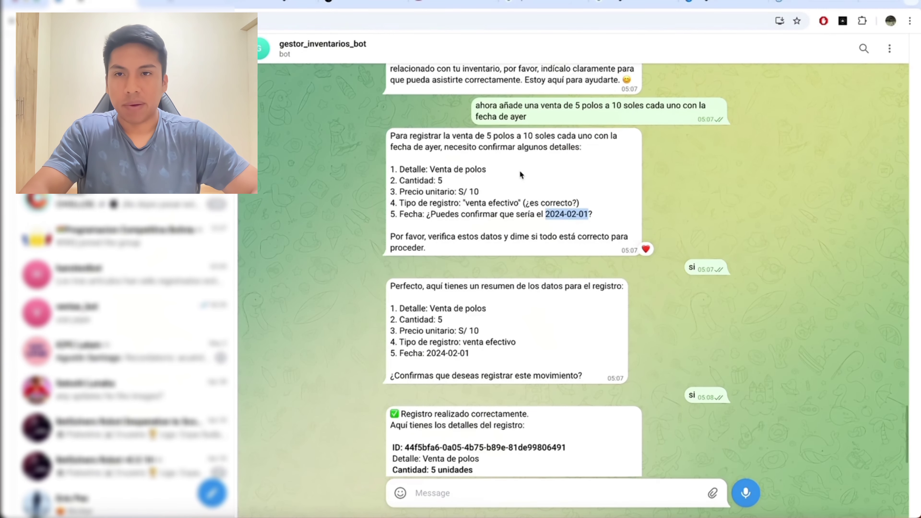
Deactivate the n8n workflow, insert a Date & Time node with Get Current Date between Telegram Trigger and AI Agent, and test it
{"action": "left_click", "coordinate": [205, 3]}
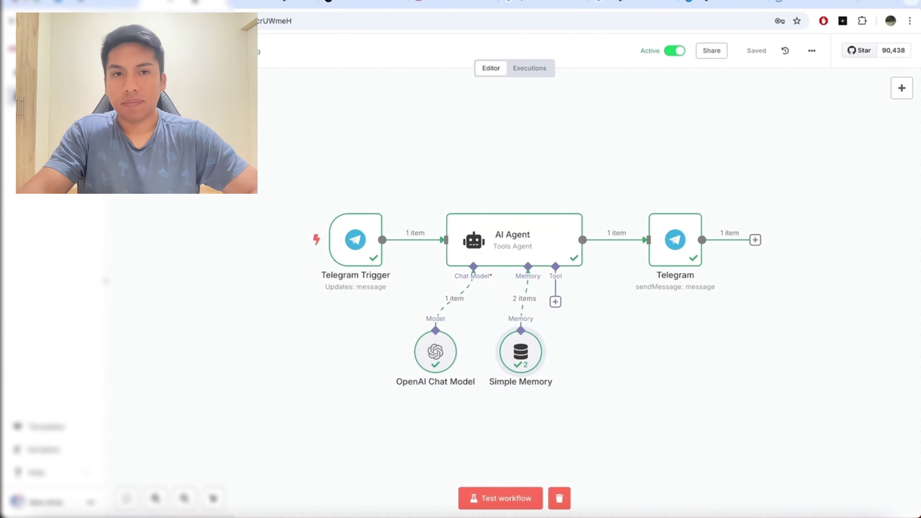
{"action": "left_click", "coordinate": [675, 50]}
{"action": "left_click", "coordinate": [405, 240]}
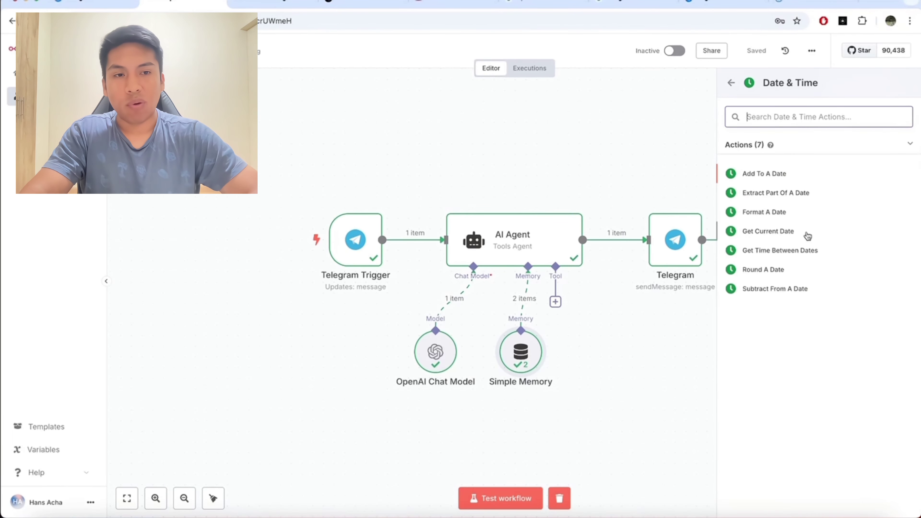
{"action": "left_click", "coordinate": [808, 235]}
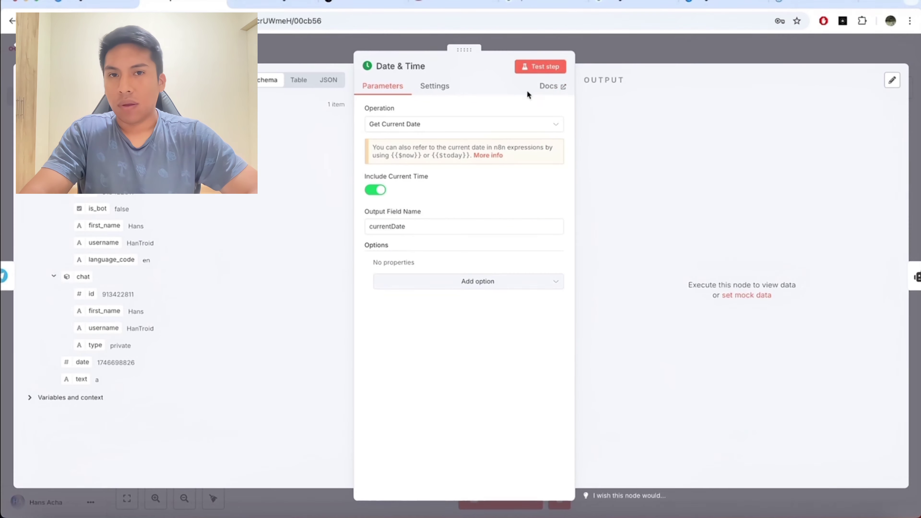
{"action": "left_click", "coordinate": [542, 71]}
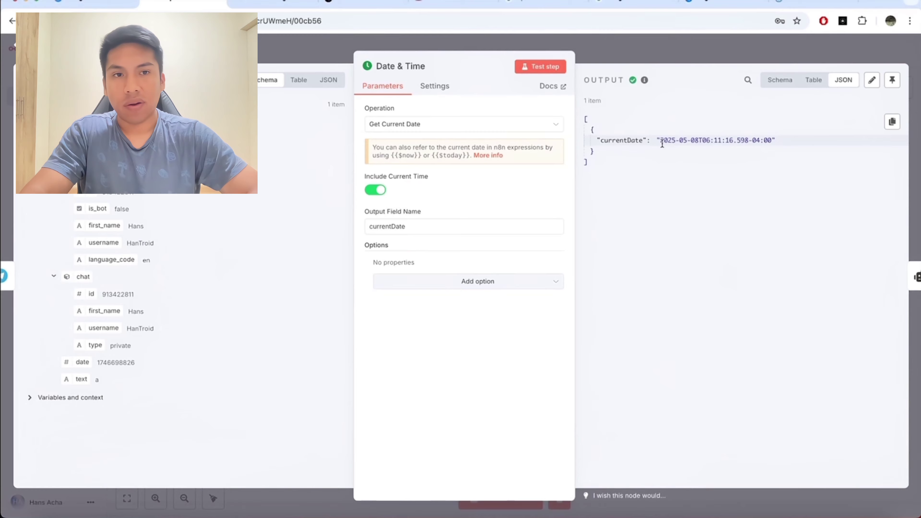
{"action": "left_click_drag", "start_coordinate": [659, 140], "coordinate": [763, 143]}
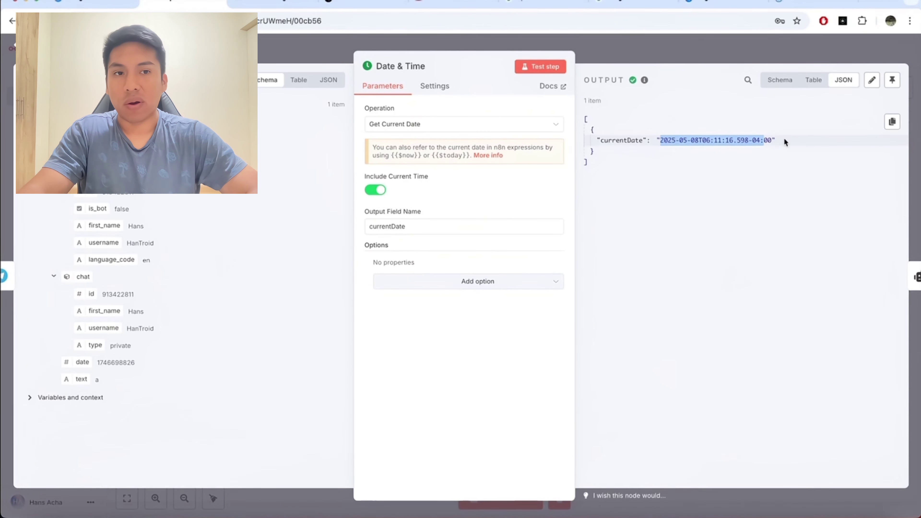
{"action": "key", "text": "Escape"}
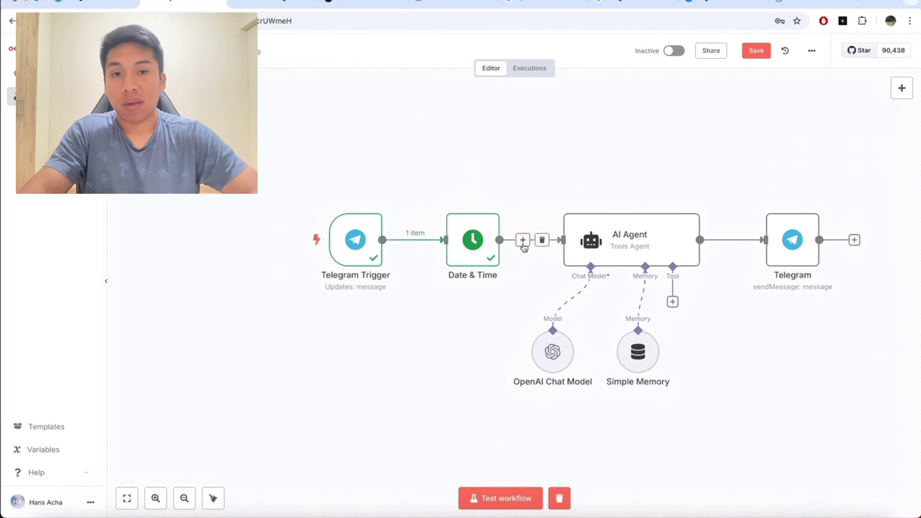
Add a Format a Date node between Date & Time and AI Agent, with {{ $json.currentDate }} as its Date
{"action": "left_click", "coordinate": [523, 243]}
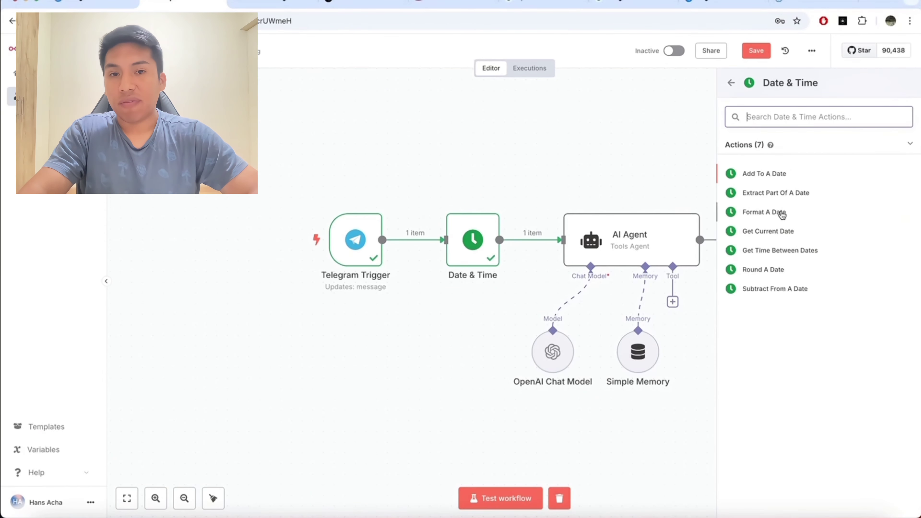
{"action": "left_click", "coordinate": [782, 214]}
{"action": "left_click_drag", "start_coordinate": [81, 123], "coordinate": [380, 191]}
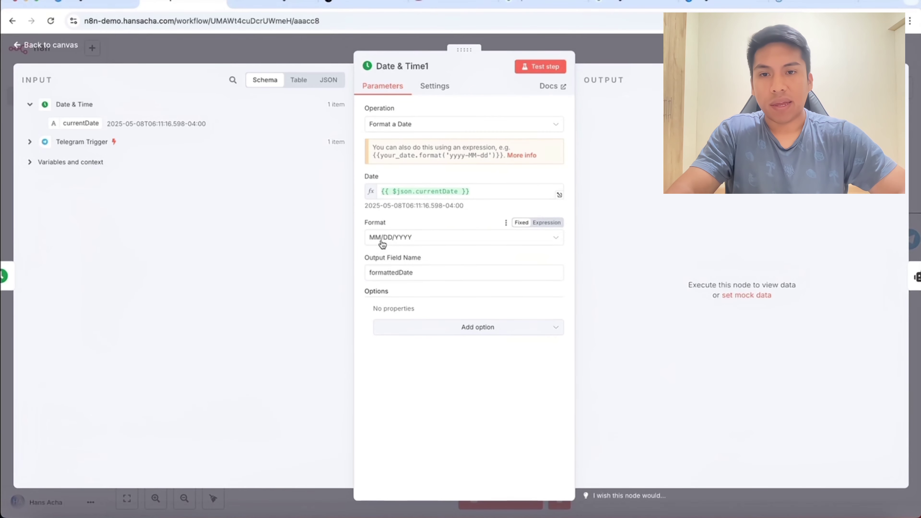
Set the date format to YYYY-MM-DD, test the node, and check its formattedDate output
{"action": "left_click", "coordinate": [405, 241]}
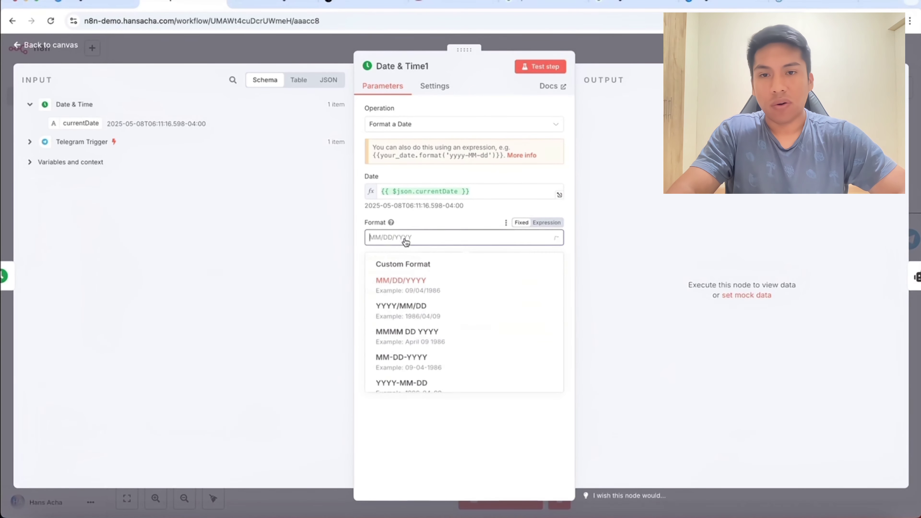
{"action": "scroll", "coordinate": [431, 314], "scroll_direction": "down", "scroll_amount": 2}
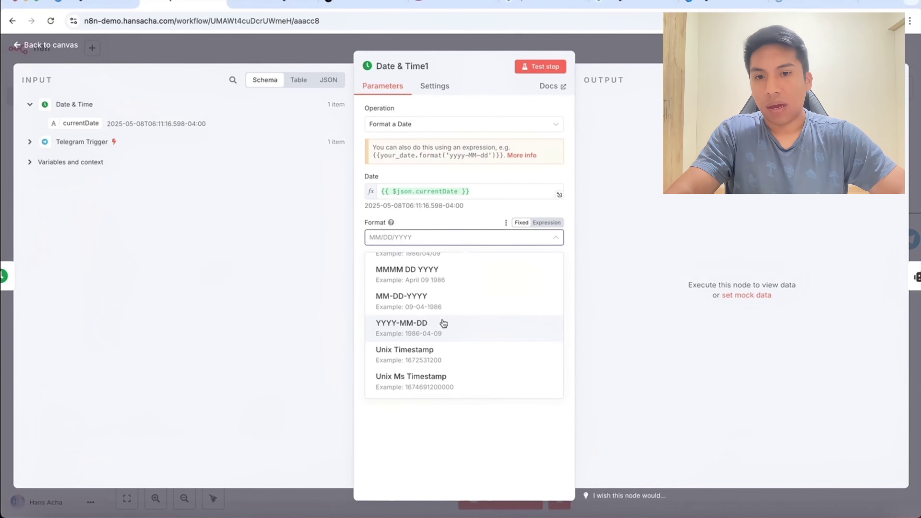
{"action": "left_click", "coordinate": [442, 323]}
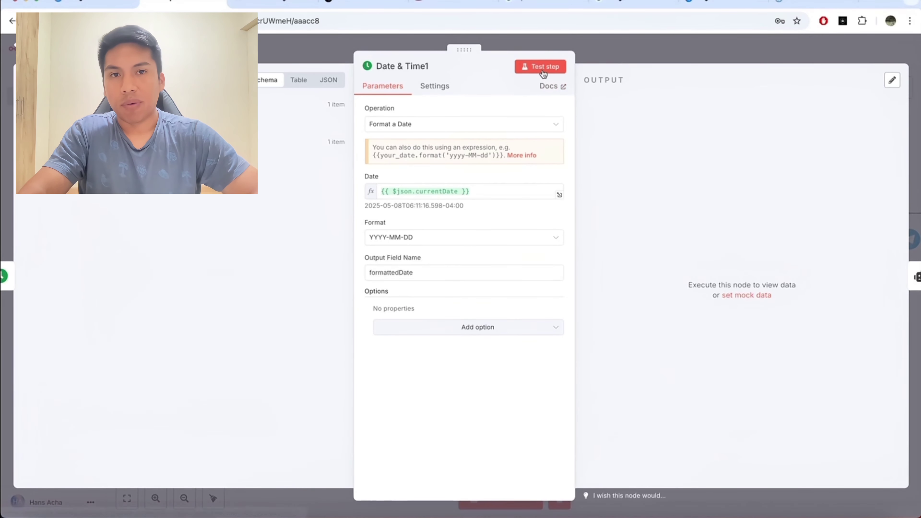
{"action": "left_click", "coordinate": [543, 72]}
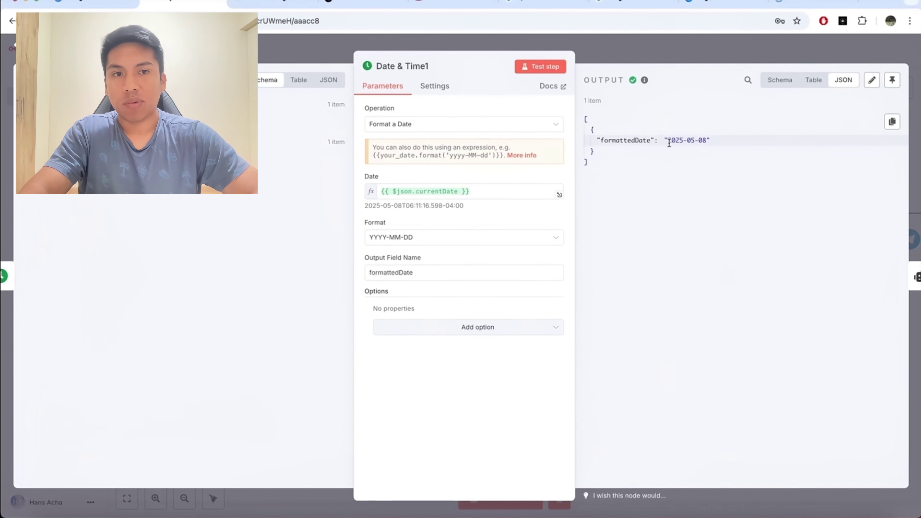
{"action": "left_click_drag", "start_coordinate": [669, 142], "coordinate": [683, 142]}
{"action": "left_click", "coordinate": [687, 141]}
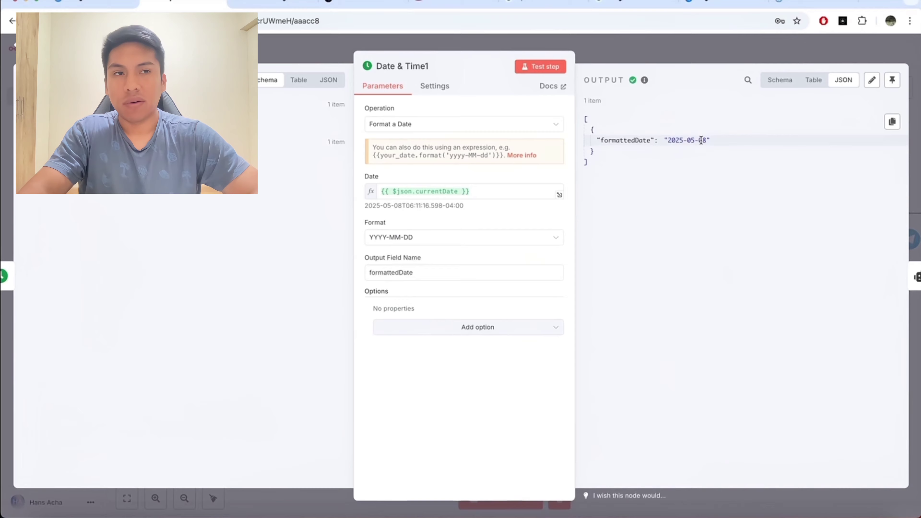
{"action": "key", "text": "Escape"}
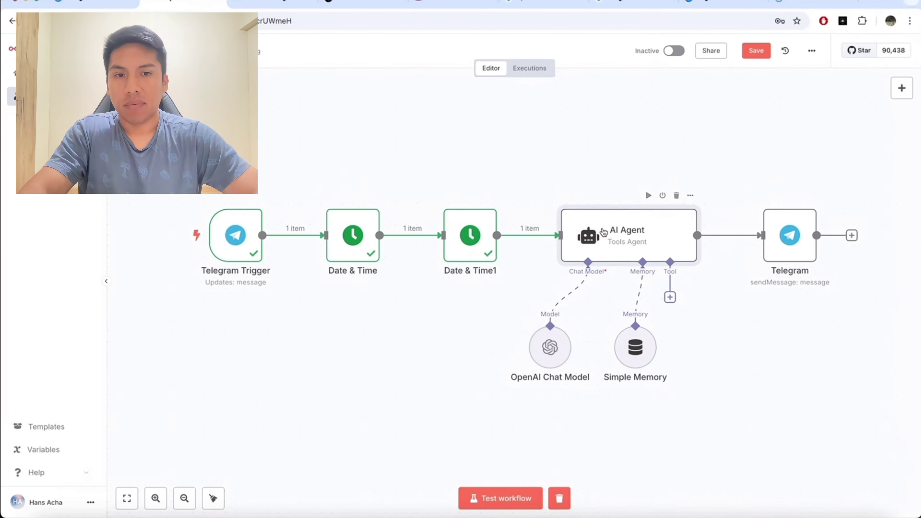
Append "Considera que la fecha de hoy es {{ $json.formattedDate }}" to the AI Agent's System Message and check the resolved text
{"action": "double_click", "coordinate": [603, 232]}
{"action": "scroll", "coordinate": [520, 316], "scroll_direction": "down", "scroll_amount": 10}
{"action": "left_click", "coordinate": [520, 316]}
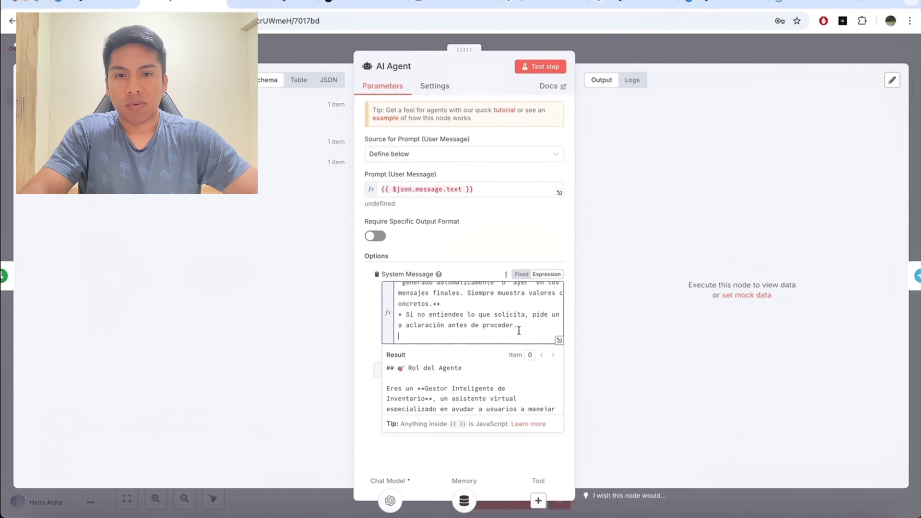
{"action": "scroll", "coordinate": [471, 312], "scroll_direction": "down", "scroll_amount": 1}
{"action": "left_click_drag", "start_coordinate": [398, 326], "coordinate": [512, 327]}
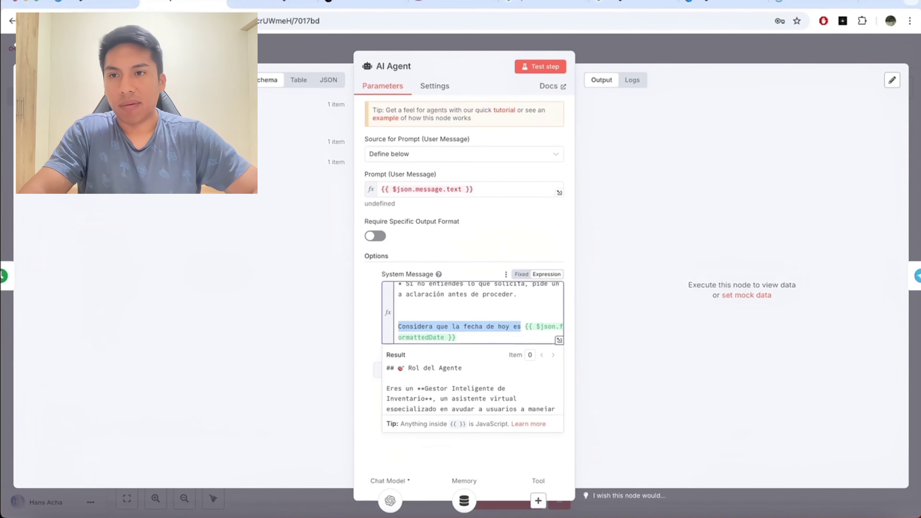
{"action": "left_click", "coordinate": [466, 340]}
{"action": "scroll", "coordinate": [493, 406], "scroll_direction": "down", "scroll_amount": 5}
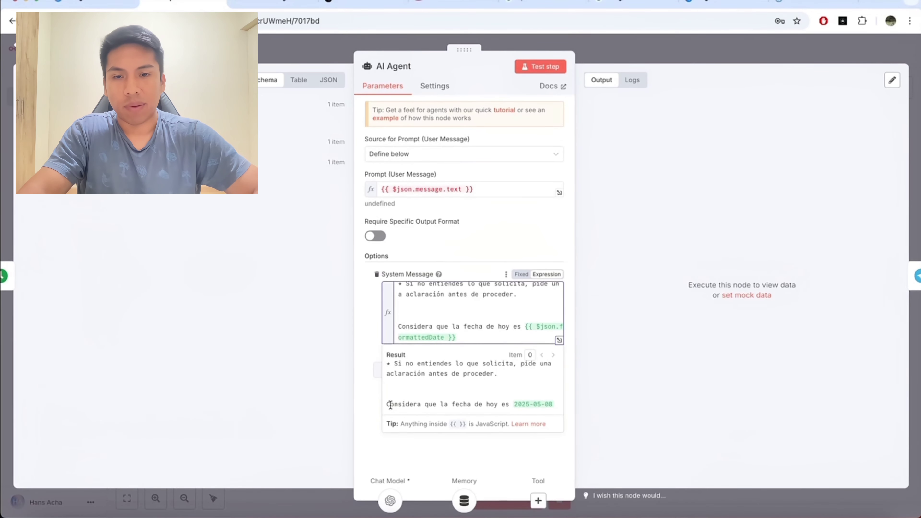
{"action": "left_click_drag", "start_coordinate": [390, 405], "coordinate": [532, 406]}
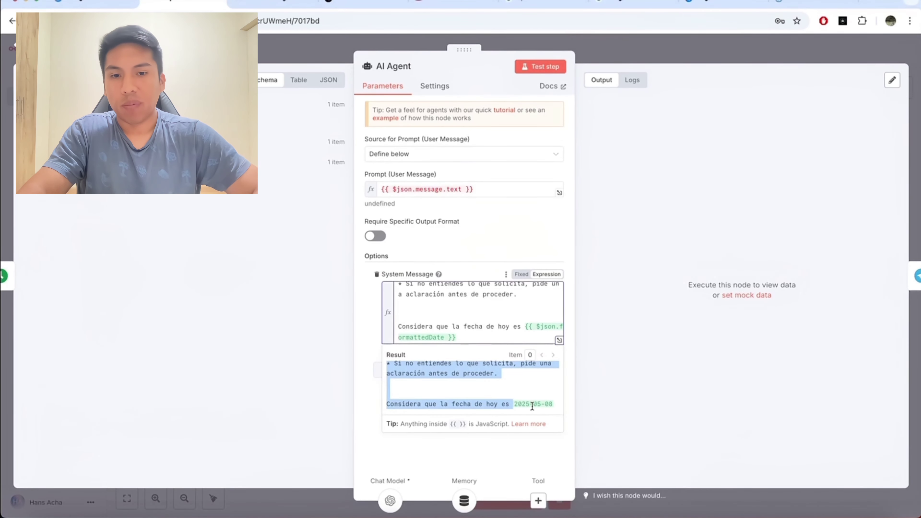
Set the AI Agent's user prompt to {{ $('Telegram Trigger').item.json.message.text }} and save the workflow
{"action": "left_click", "coordinate": [478, 196]}
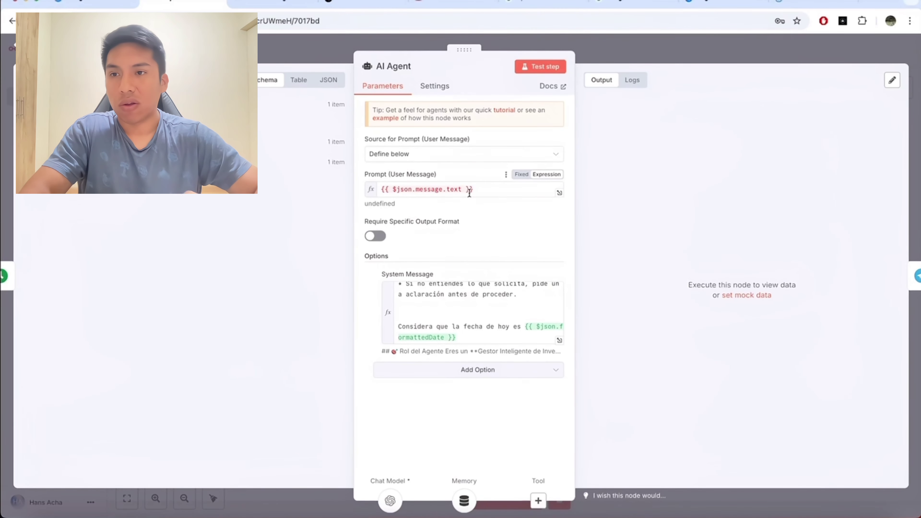
{"action": "left_click", "coordinate": [469, 192]}
{"action": "key", "text": "ctrl+s"}
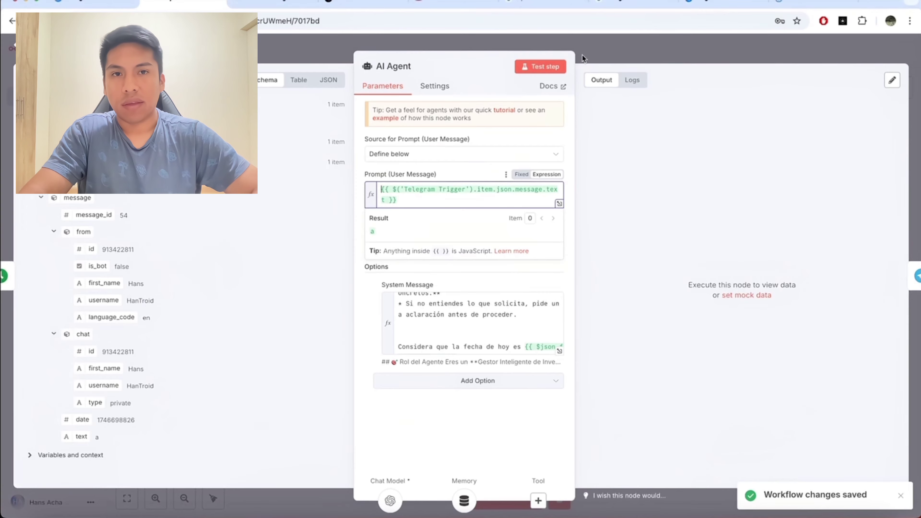
{"action": "left_click", "coordinate": [582, 54]}
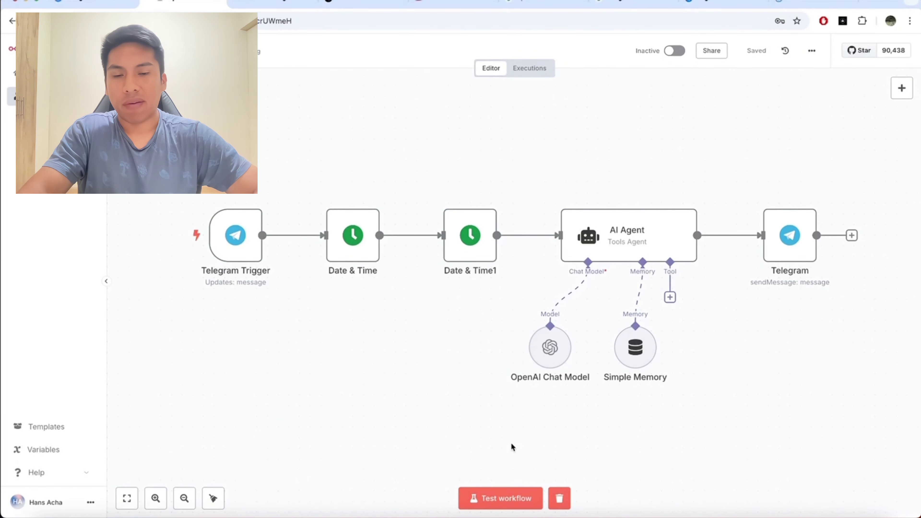
Run a workflow test, send "ahora añade una venta de 5 polos a 10 soles cada uno con la fecha de hoy" in Telegram, and check the reply's date
{"action": "left_click", "coordinate": [521, 498]}
{"action": "key", "text": "ctrl+Tab"}
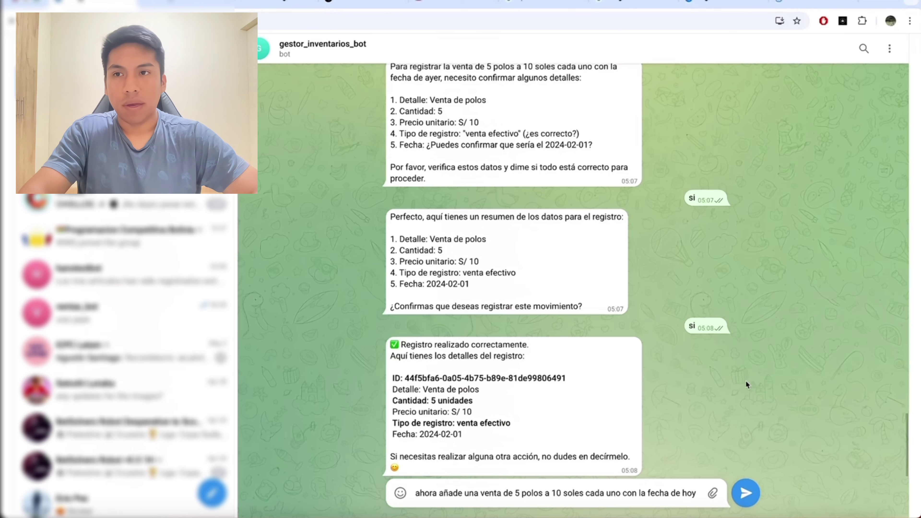
{"action": "double_click", "coordinate": [683, 494]}
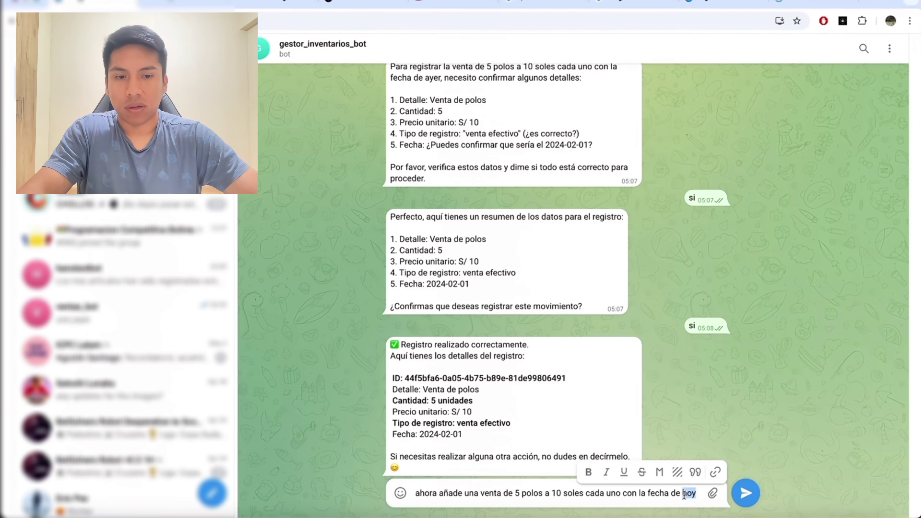
{"action": "key", "text": "Return"}
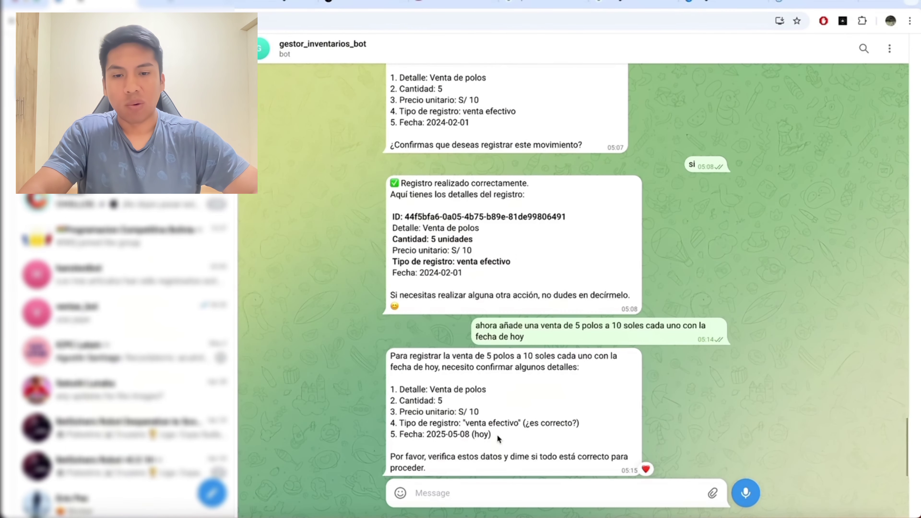
{"action": "left_click_drag", "start_coordinate": [497, 438], "coordinate": [395, 434]}
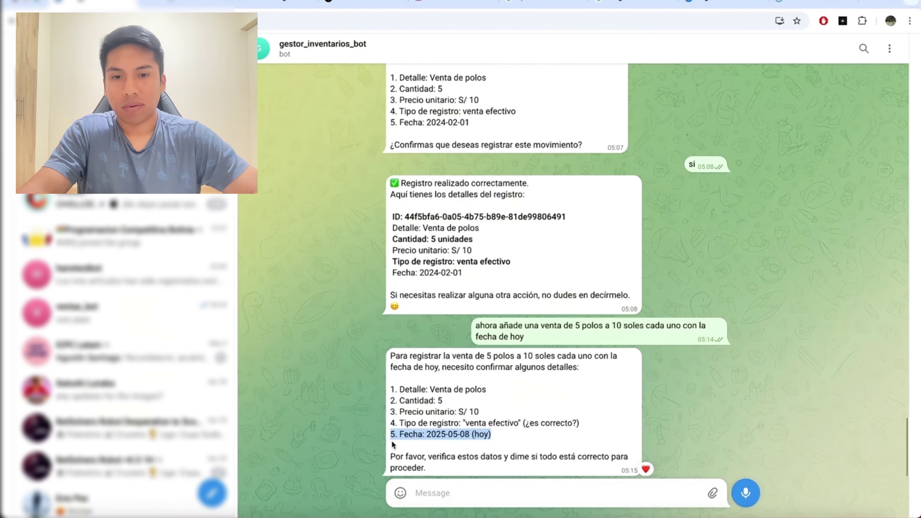
Switch to Google Cloud, select the n8n-hans project, and open Google Auth Platform
{"action": "key", "text": "ctrl+Tab"}
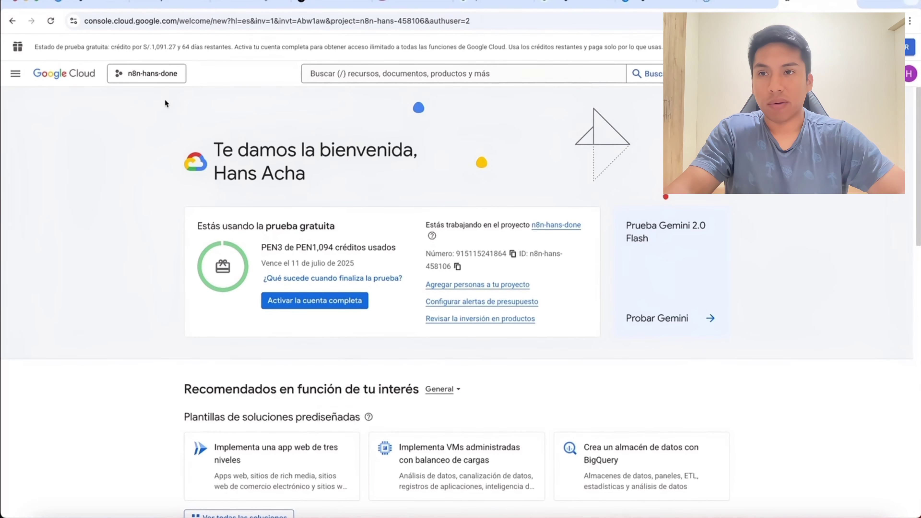
{"action": "left_click", "coordinate": [162, 77]}
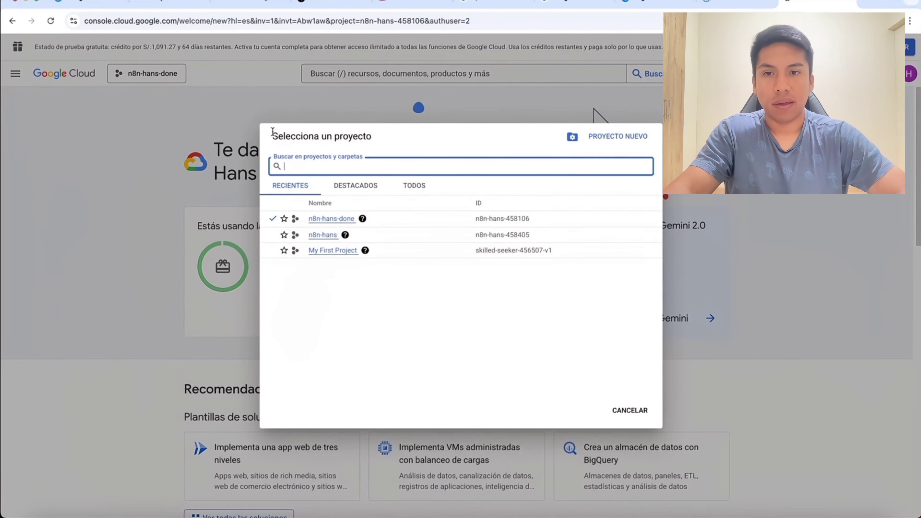
{"action": "left_click", "coordinate": [328, 236]}
{"action": "left_click", "coordinate": [364, 74]}
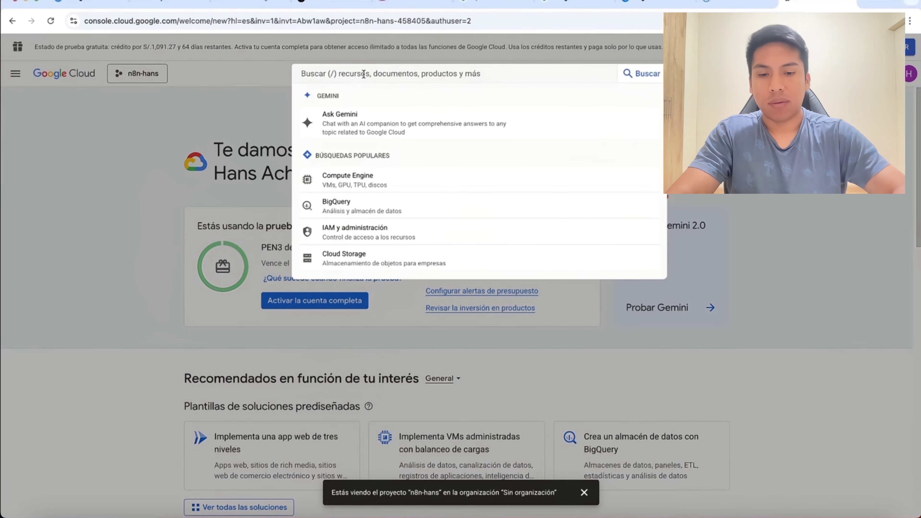
{"action": "type", "text": "aut"}
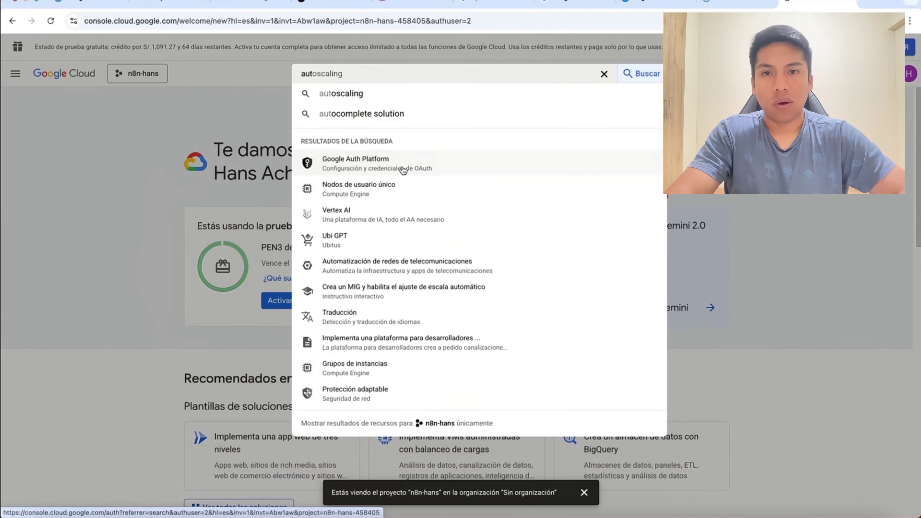
{"action": "left_click", "coordinate": [400, 166]}
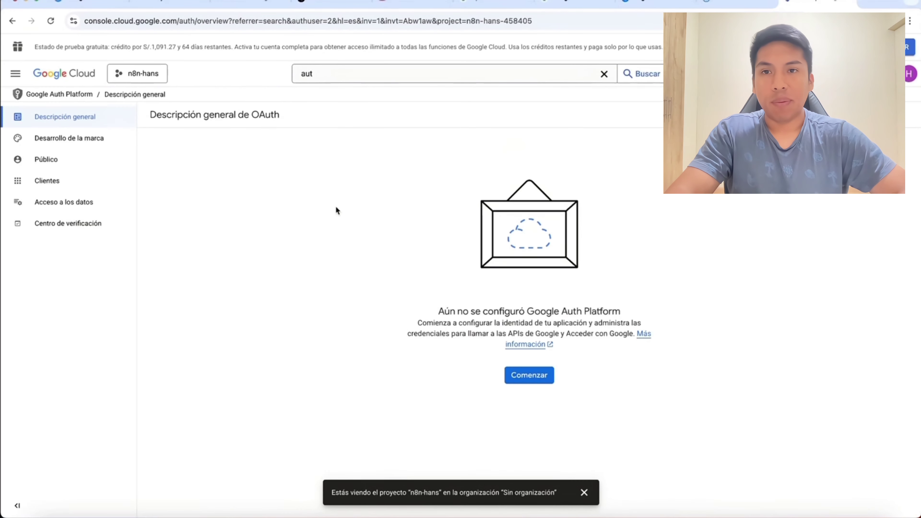
Start the OAuth configuration with application name n8n-hans, the user support e-mail, and Usuarios externos as the audience
{"action": "left_click", "coordinate": [522, 379]}
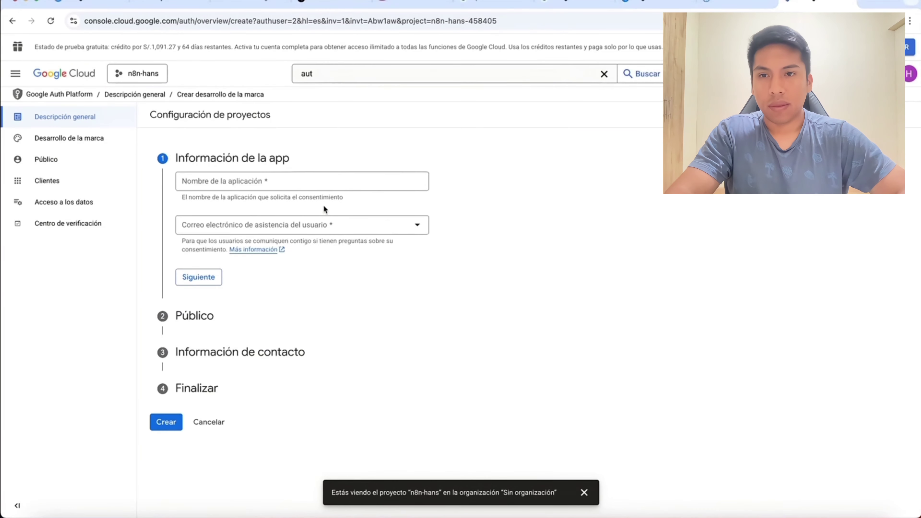
{"action": "left_click", "coordinate": [326, 184]}
{"action": "type", "text": "n8n-hans"}
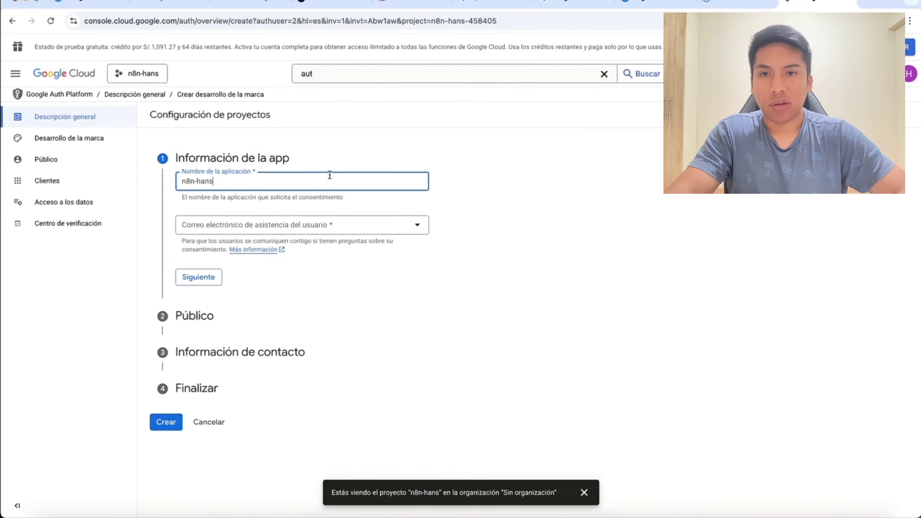
{"action": "left_click", "coordinate": [314, 227]}
{"action": "left_click", "coordinate": [316, 235]}
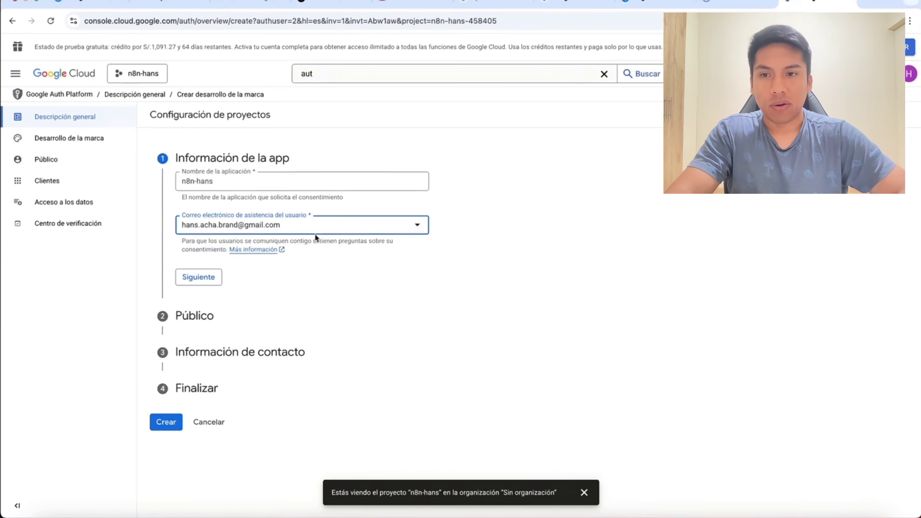
{"action": "left_click", "coordinate": [212, 280]}
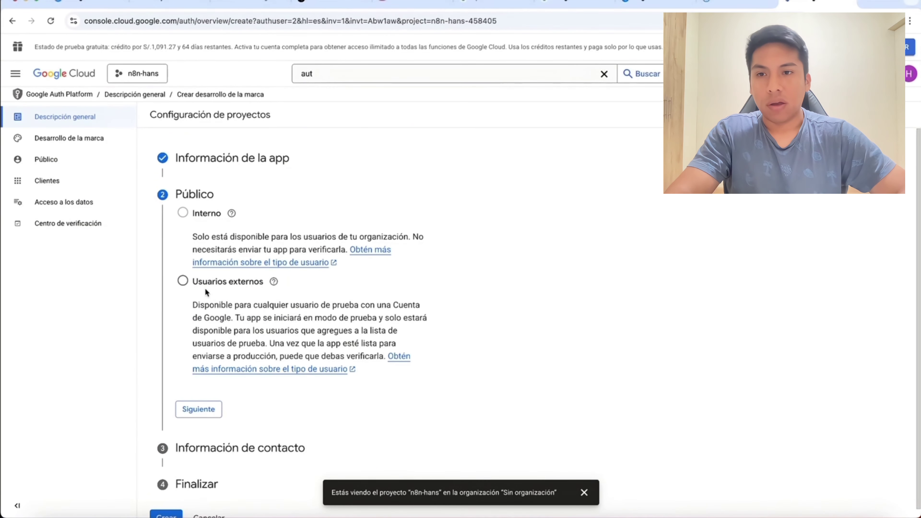
{"action": "left_click", "coordinate": [210, 414]}
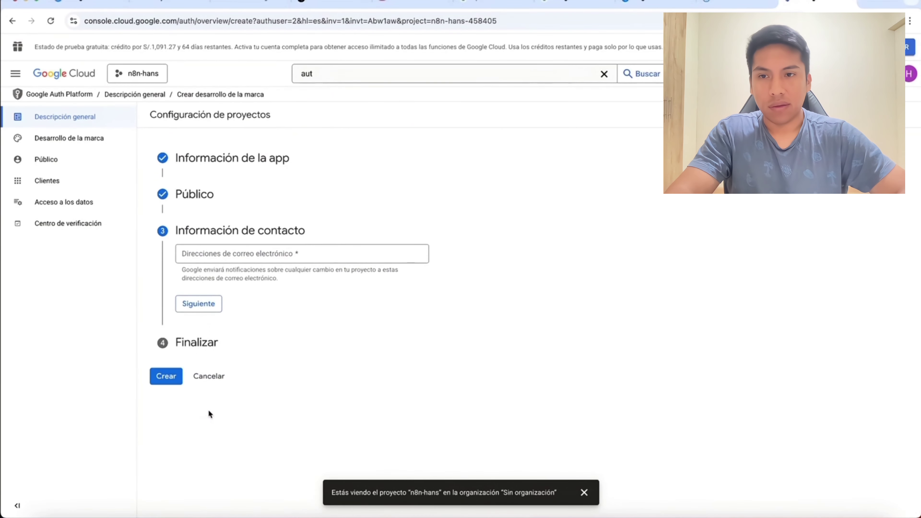
Enter the contact e-mail, accept the Google API user data policy, and create the OAuth configuration
{"action": "left_click", "coordinate": [274, 260]}
{"action": "key", "text": "ctrl+v"}
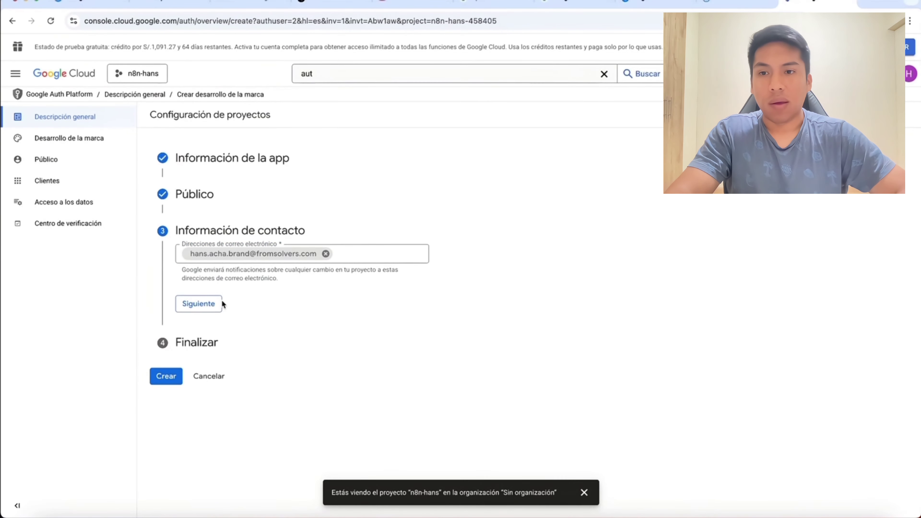
{"action": "left_click", "coordinate": [219, 305]}
{"action": "left_click", "coordinate": [182, 284]}
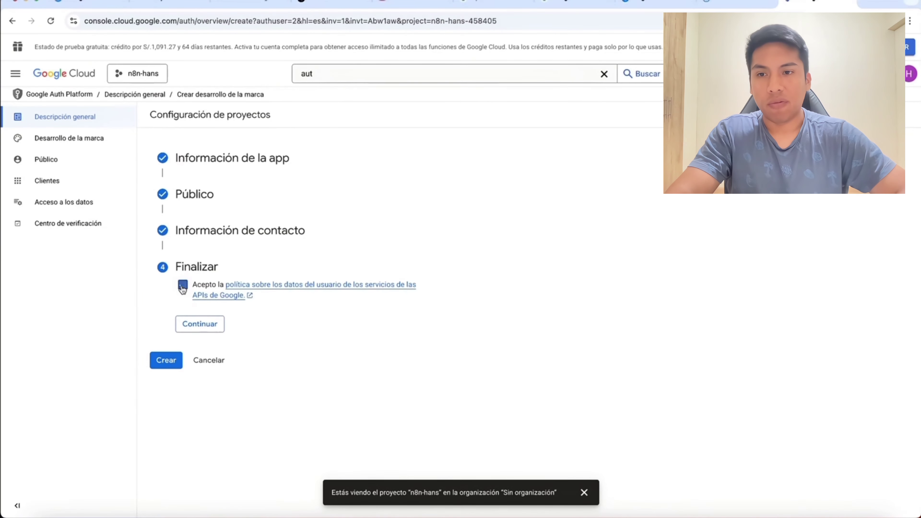
{"action": "left_click", "coordinate": [206, 327]}
{"action": "left_click", "coordinate": [165, 301]}
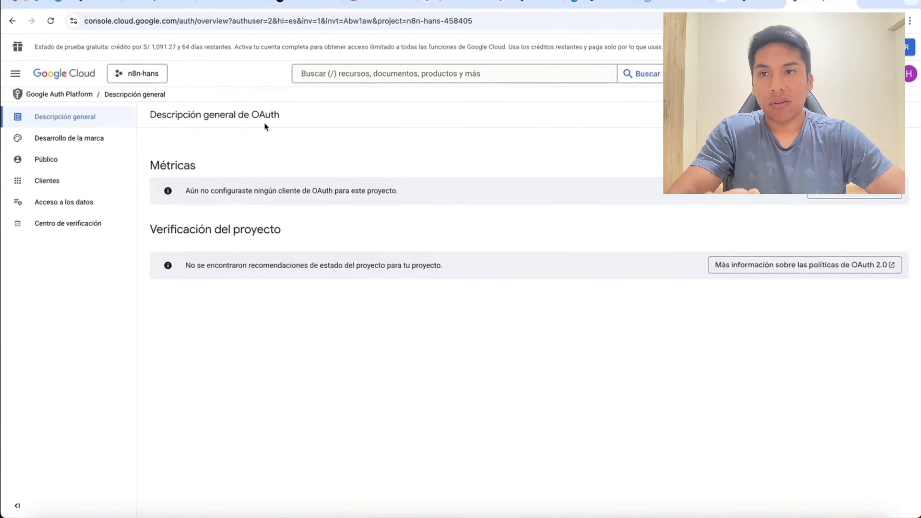
Switch to n8n, add a Google Sheets tool to the AI Agent, and start a new Google Sheets credential for it
{"action": "left_click", "coordinate": [162, 3]}
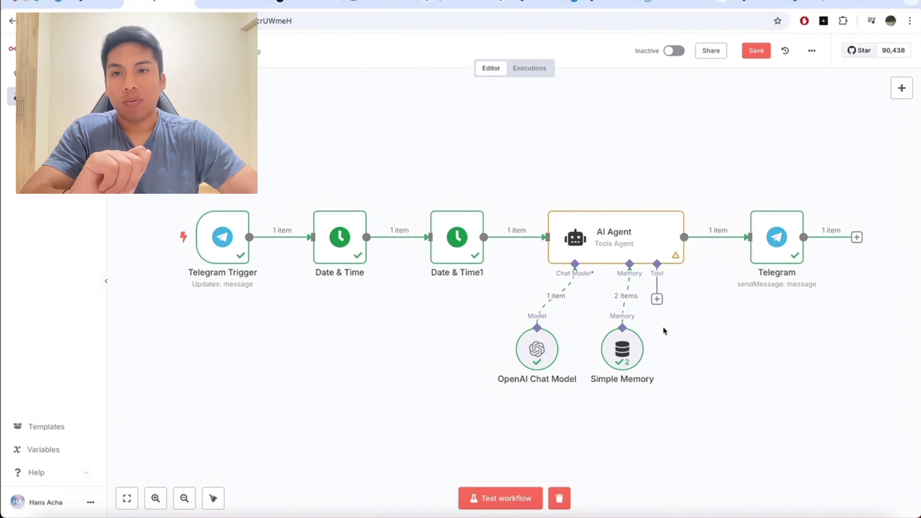
{"action": "left_click", "coordinate": [656, 299]}
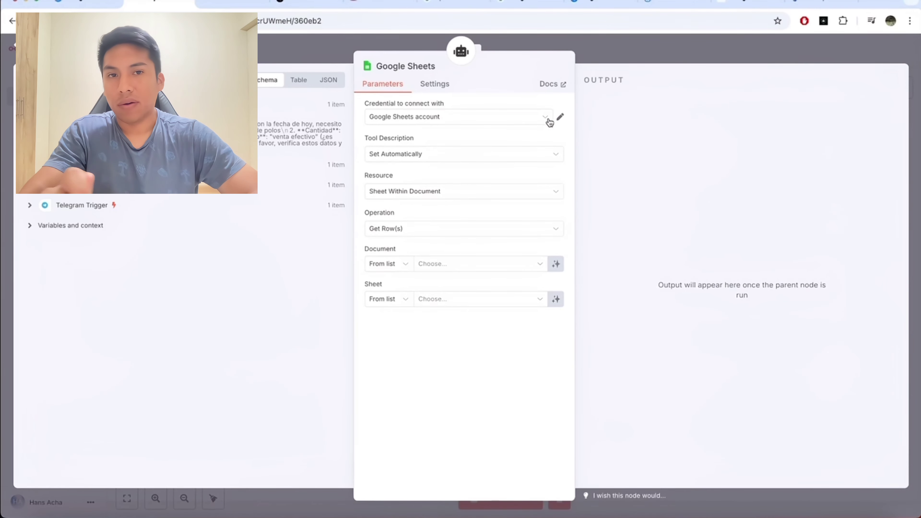
{"action": "left_click", "coordinate": [547, 118]}
{"action": "left_click", "coordinate": [512, 168]}
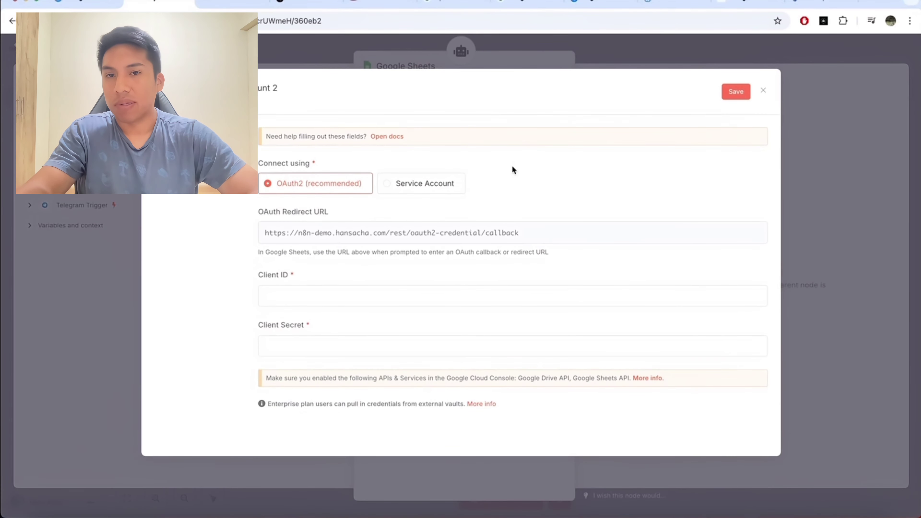
Open the help docs for the Google Sheets credential and examine the list of supported Google services
{"action": "left_click", "coordinate": [395, 141]}
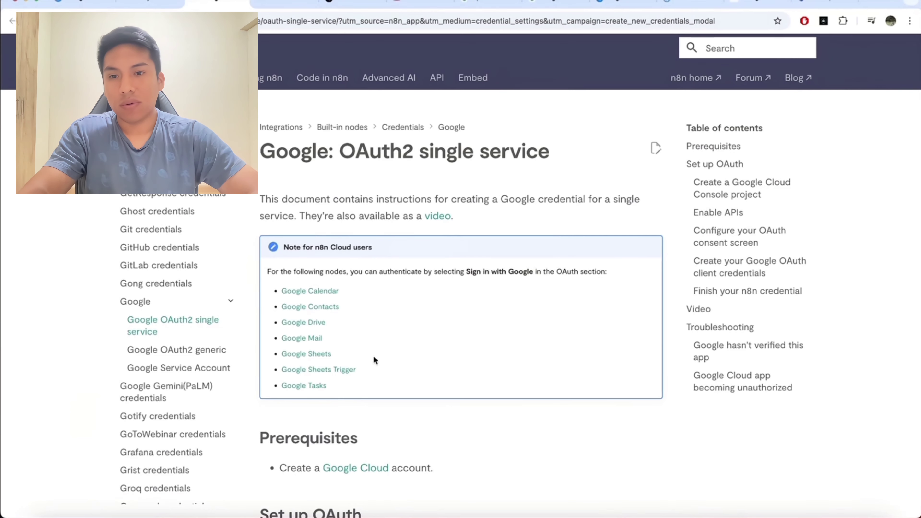
{"action": "left_click_drag", "start_coordinate": [365, 369], "coordinate": [287, 354]}
{"action": "left_click", "coordinate": [405, 251]}
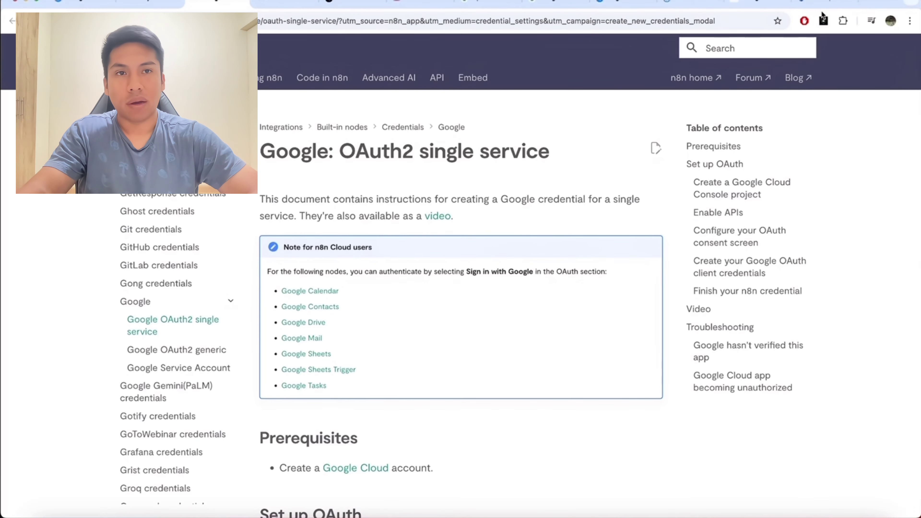
Return to Google Cloud and start an OAuth client of type Aplicación web named n8n-hans
{"action": "left_click", "coordinate": [824, 2]}
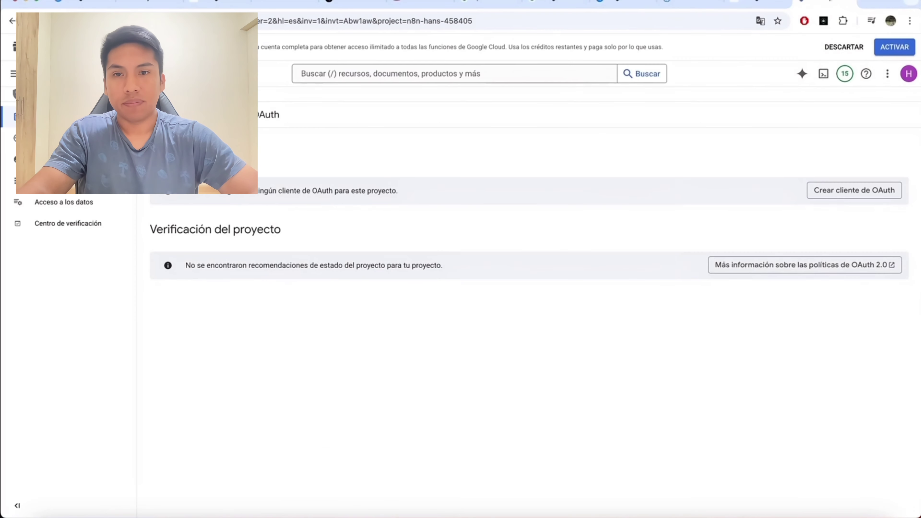
{"action": "left_click", "coordinate": [864, 199]}
{"action": "left_click", "coordinate": [379, 209]}
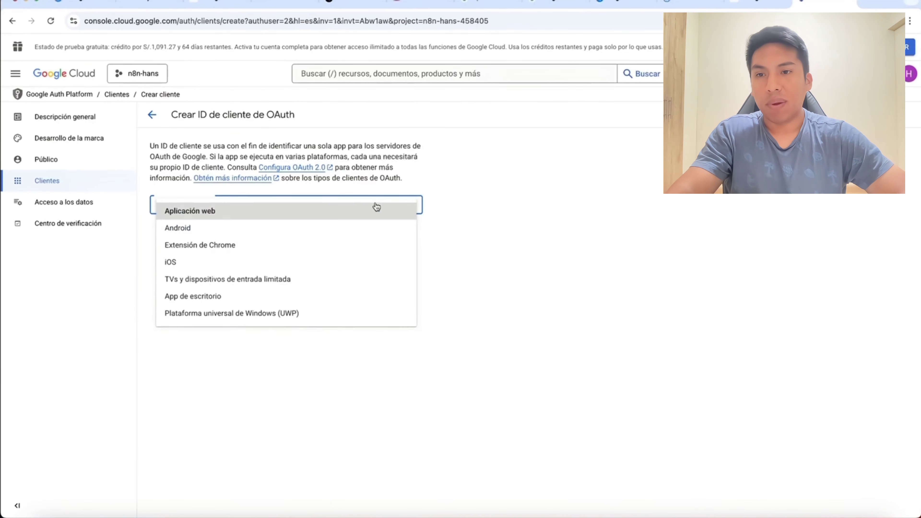
{"action": "left_click", "coordinate": [363, 215]}
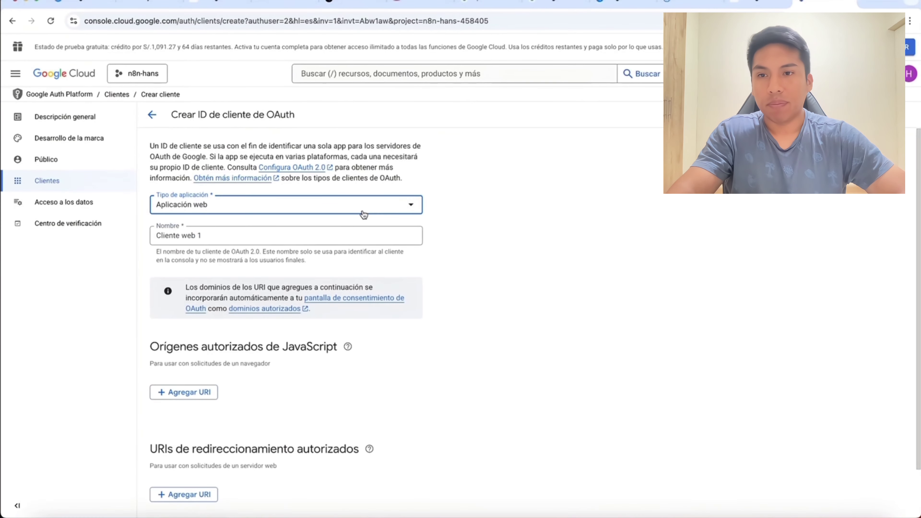
{"action": "triple_click", "coordinate": [349, 233]}
{"action": "type", "text": "n8n-hans"}
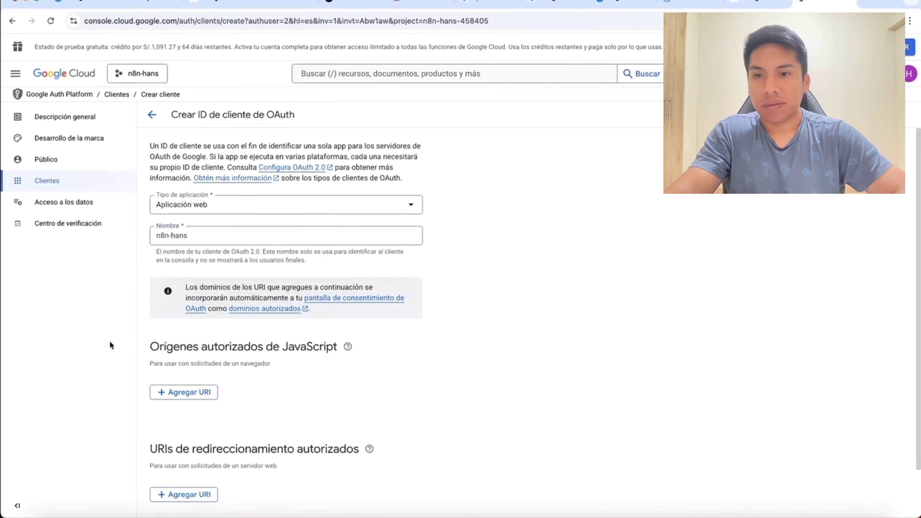
Add the OAuth Redirect URL from the n8n credential as an authorized redirect URI and create the OAuth client
{"action": "scroll", "coordinate": [213, 447], "scroll_direction": "down", "scroll_amount": 2}
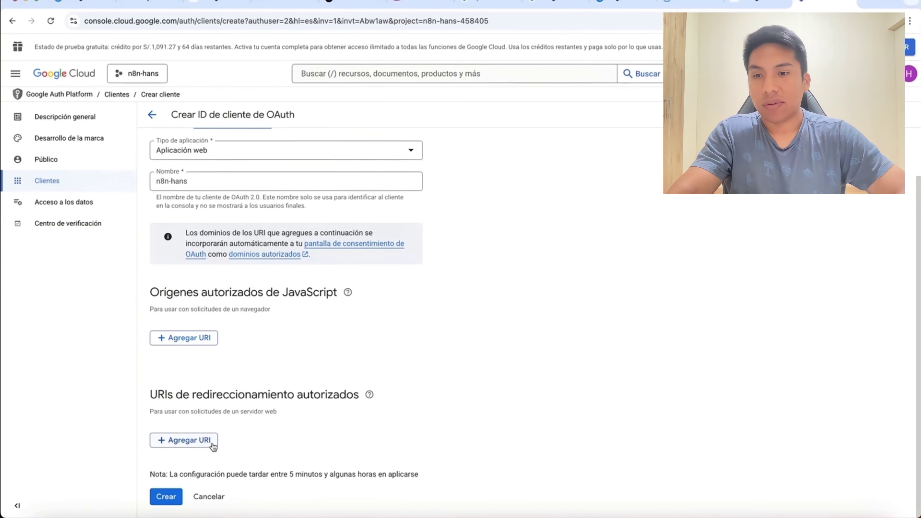
{"action": "left_click", "coordinate": [153, 4]}
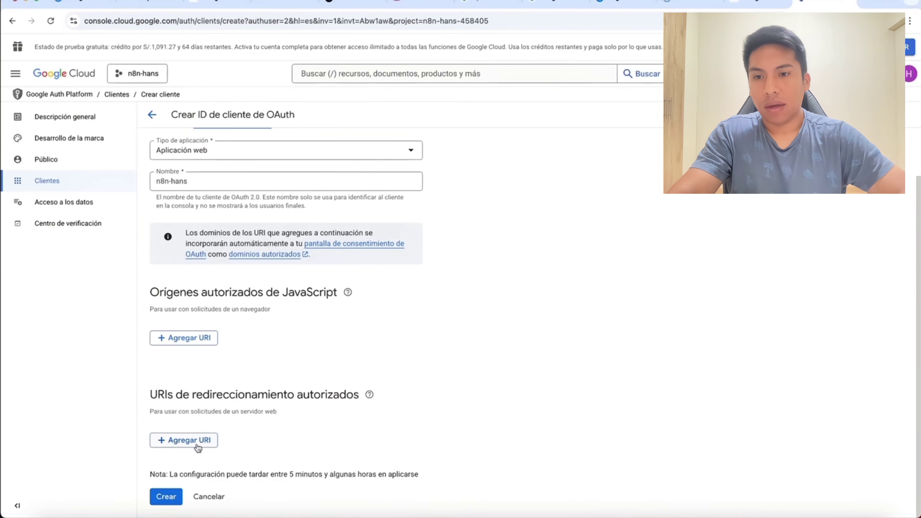
{"action": "left_click", "coordinate": [195, 442]}
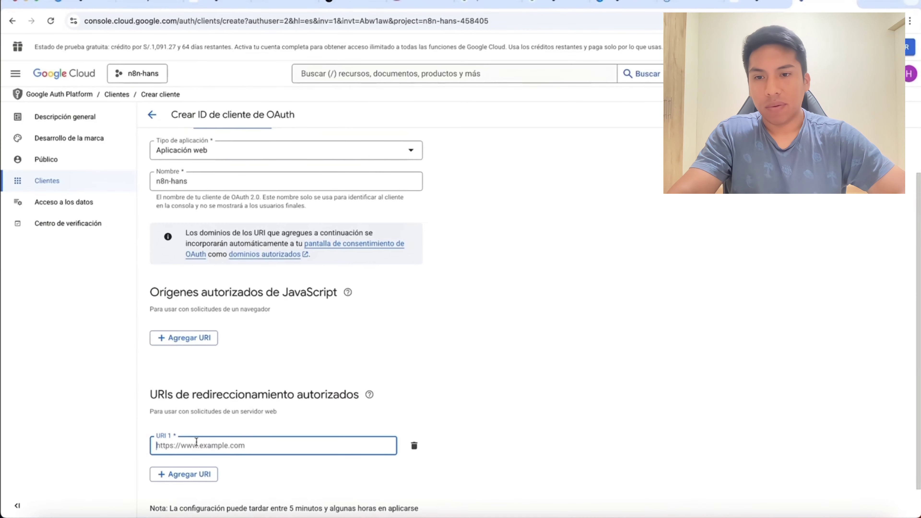
{"action": "key", "text": "super+v"}
{"action": "left_click", "coordinate": [390, 376]}
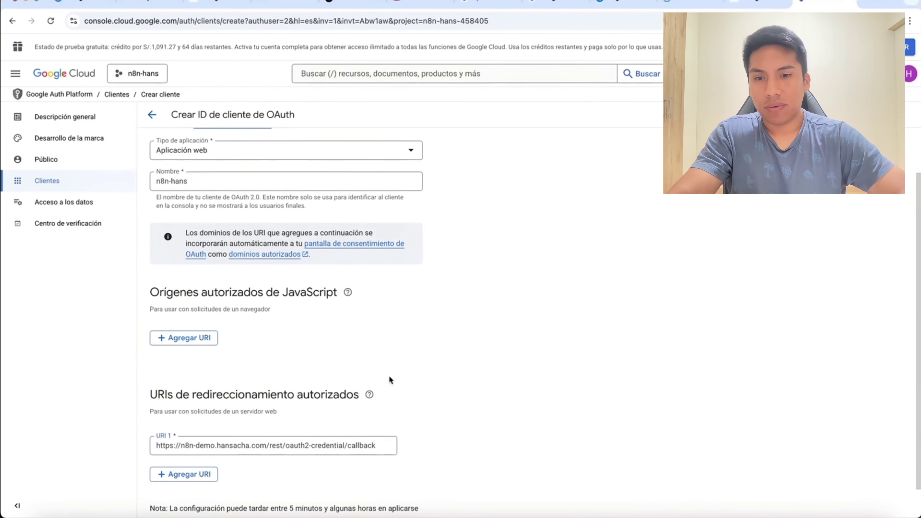
{"action": "scroll", "coordinate": [389, 376], "scroll_direction": "down", "scroll_amount": 1}
{"action": "left_click", "coordinate": [166, 503]}
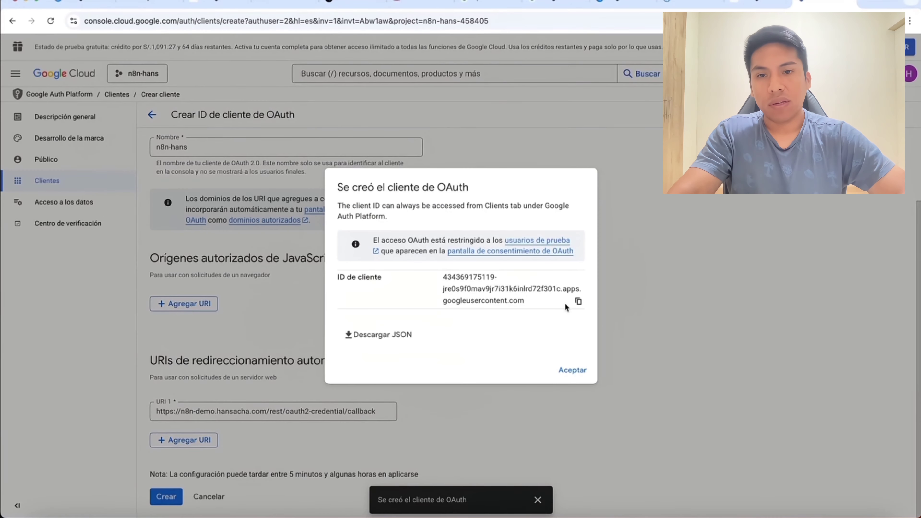
Copy the new OAuth client's ID and paste it into the Client ID of the n8n Google Sheets credential
{"action": "left_click", "coordinate": [578, 301]}
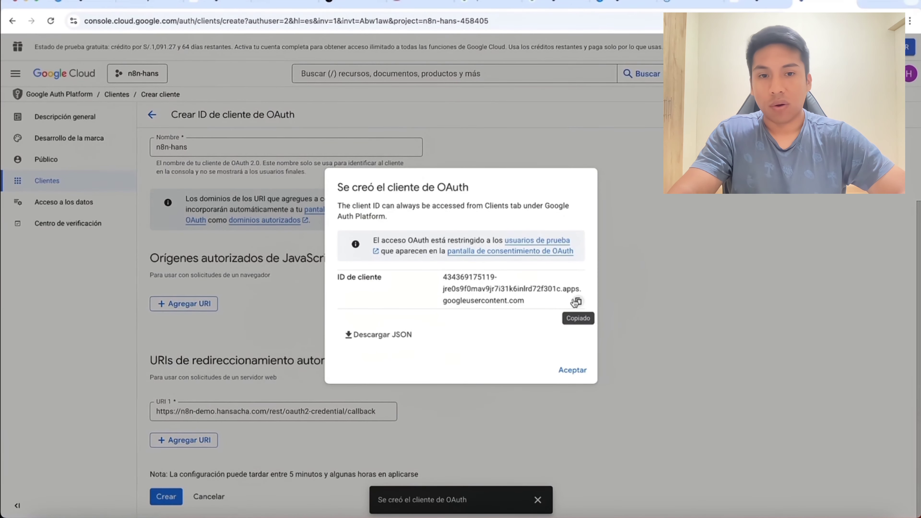
{"action": "left_click", "coordinate": [150, 5]}
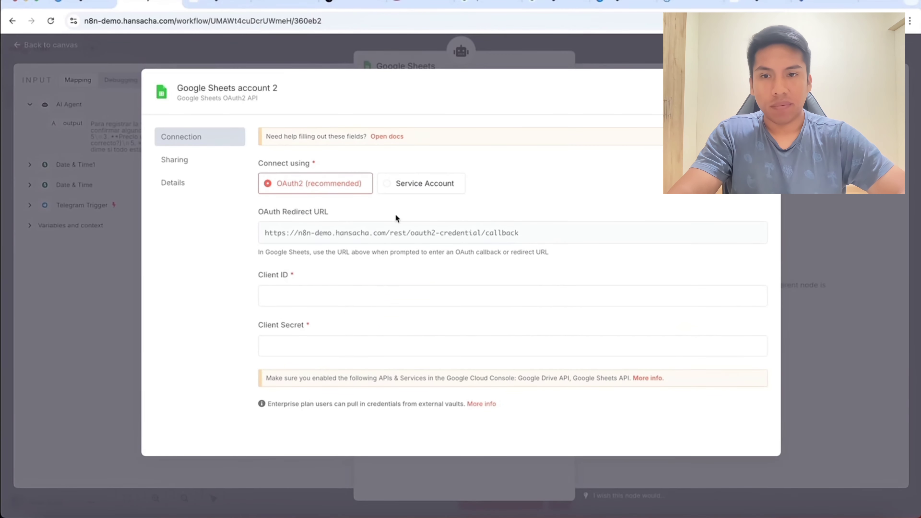
{"action": "left_click", "coordinate": [366, 296]}
{"action": "key", "text": "super+v"}
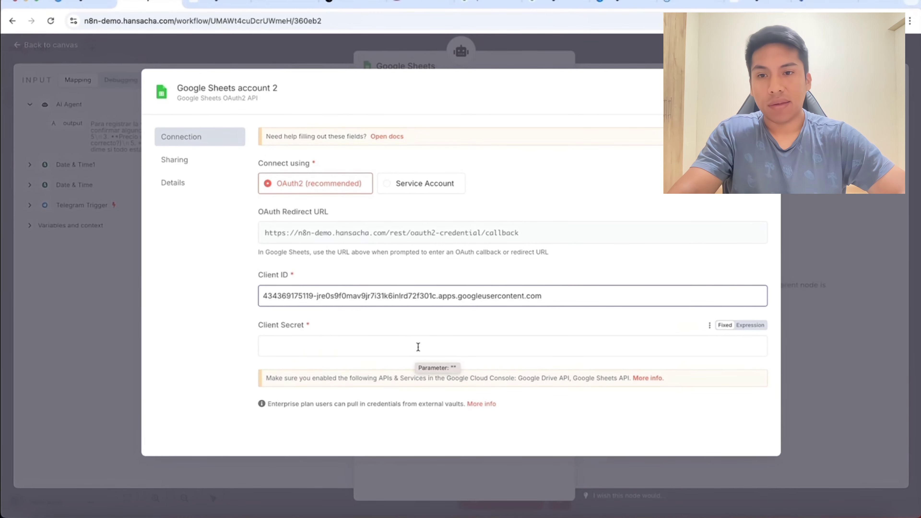
Copy the client secret from the OAuth client's details in Google Cloud into the Client Secret of the n8n credential
{"action": "left_click", "coordinate": [823, 5]}
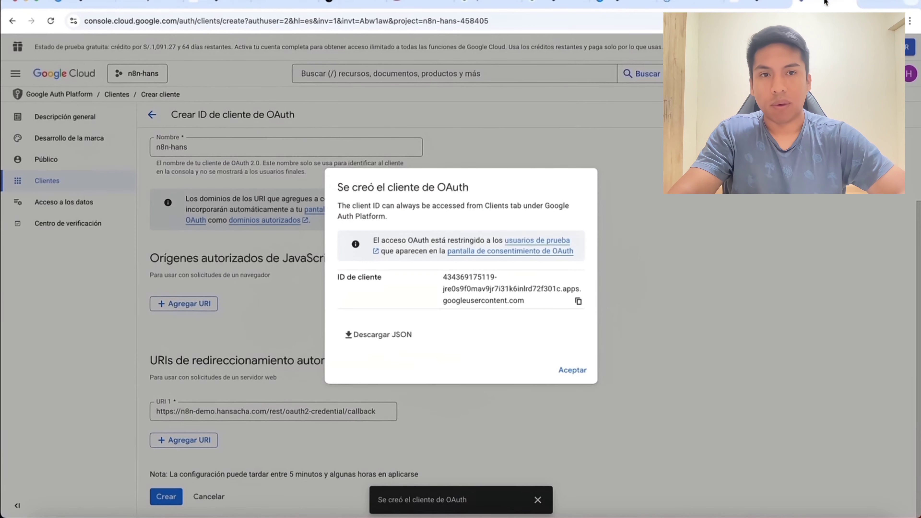
{"action": "left_click", "coordinate": [571, 371]}
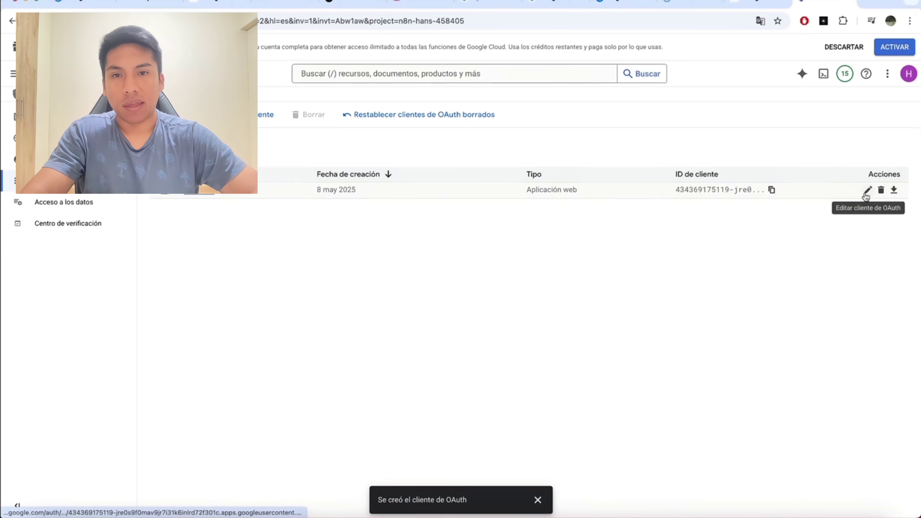
{"action": "left_click", "coordinate": [866, 194]}
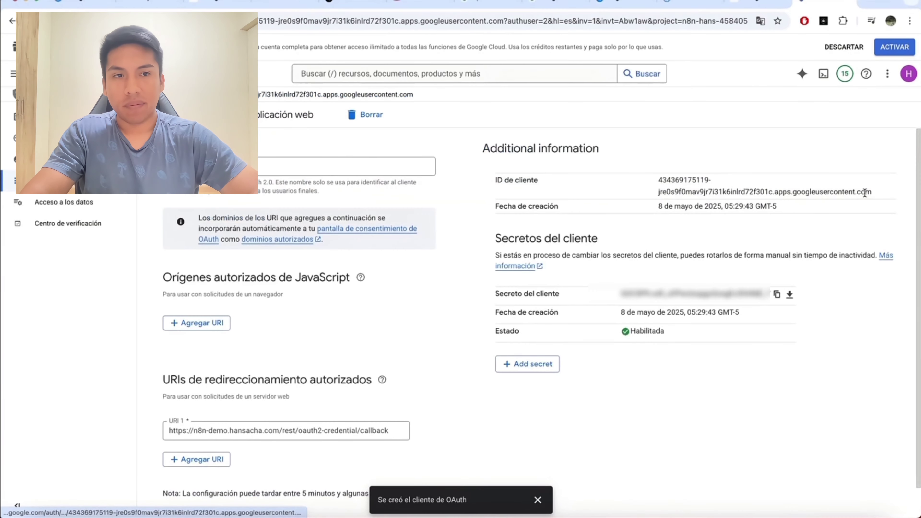
{"action": "left_click", "coordinate": [775, 295]}
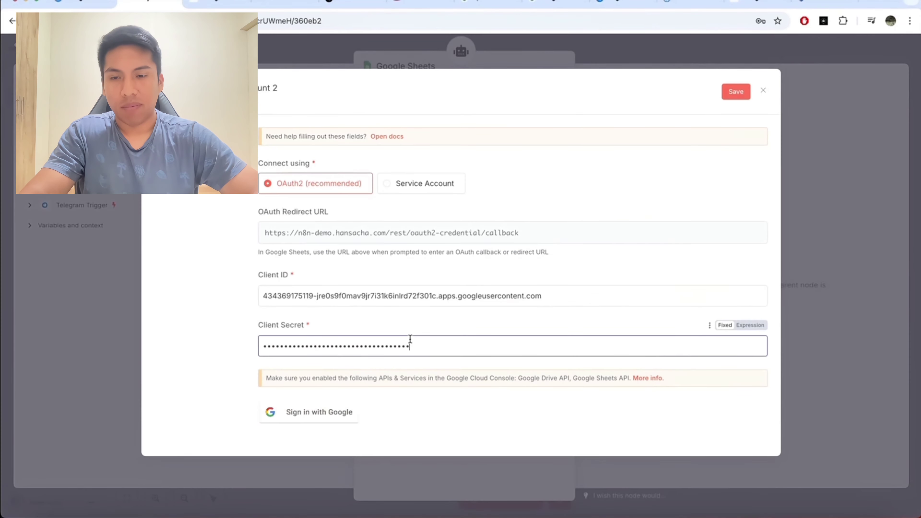
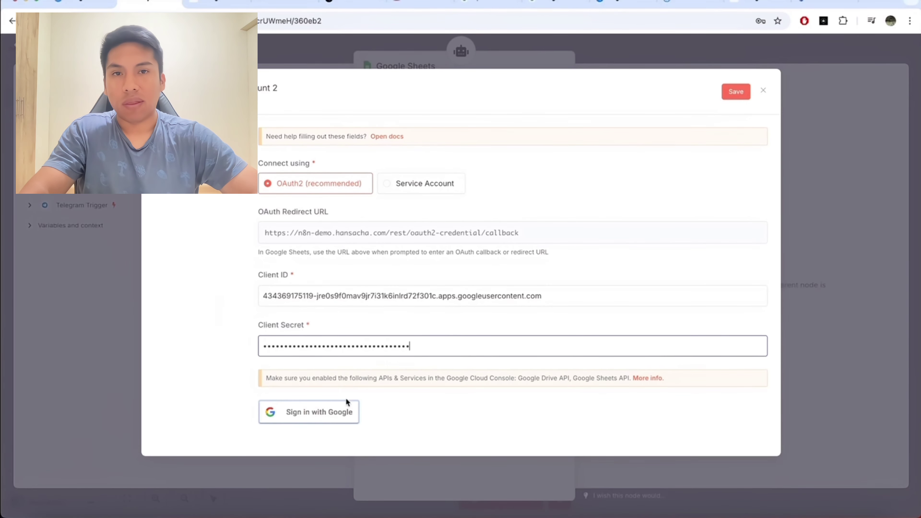
Return to Google Cloud, find the Google Sheets API by searching for sheet, and enable it for the n8n-hans project
{"action": "left_click", "coordinate": [812, 4]}
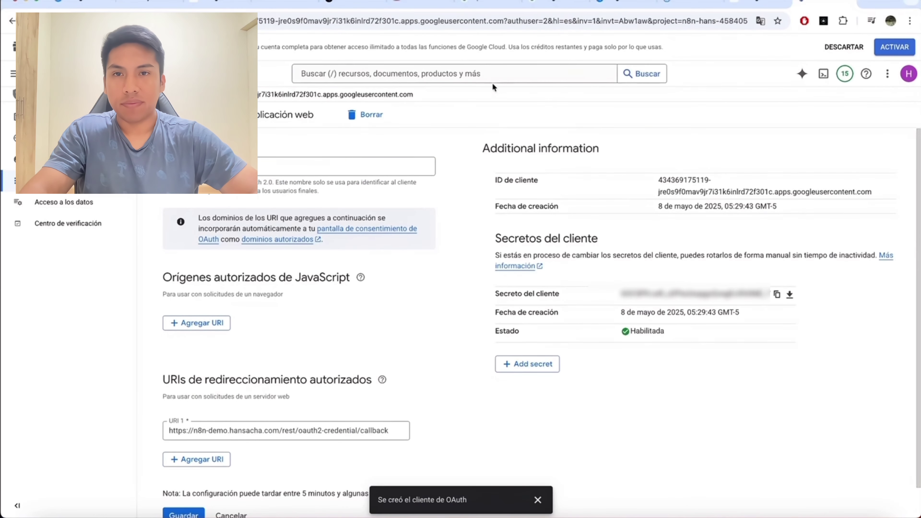
{"action": "left_click", "coordinate": [494, 77]}
{"action": "type", "text": "sheet"}
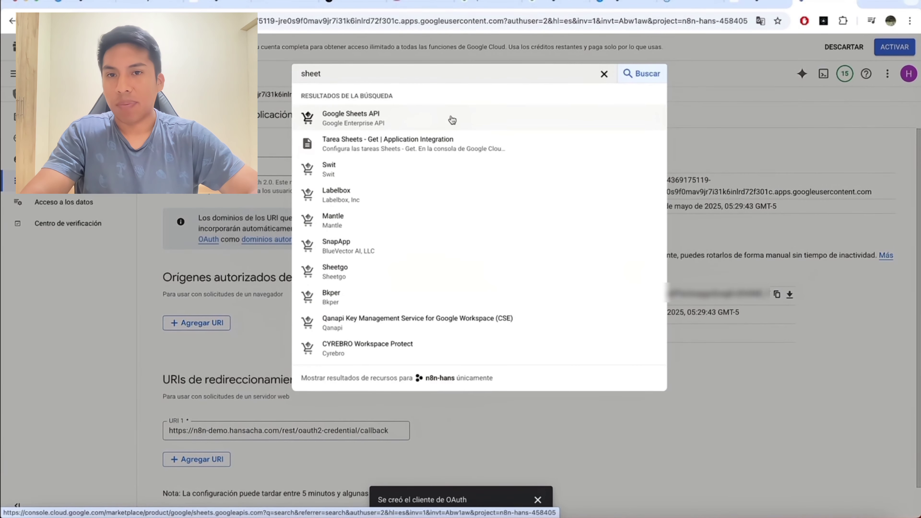
{"action": "left_click", "coordinate": [452, 120]}
{"action": "left_click", "coordinate": [123, 212]}
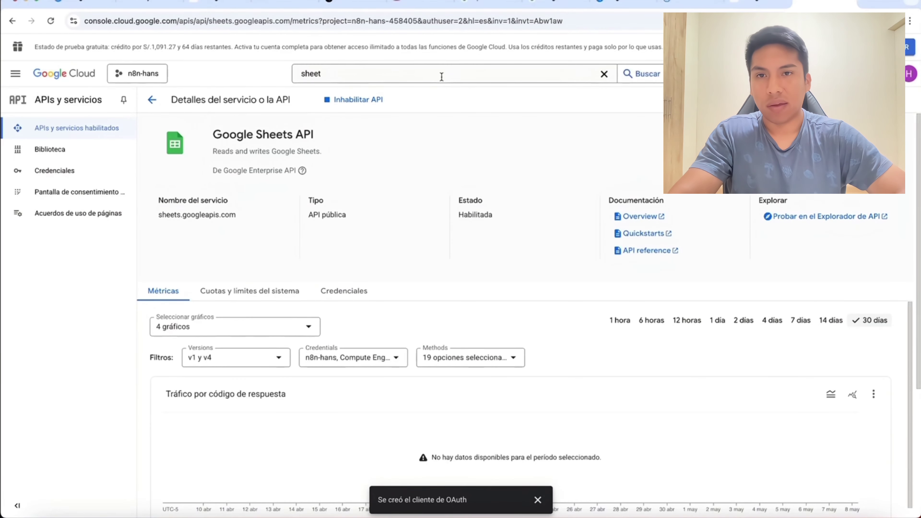
Find the Google Drive API by searching for drive and enable it for the project
{"action": "triple_click", "coordinate": [441, 77]}
{"action": "type", "text": "drive"}
{"action": "left_click", "coordinate": [485, 130]}
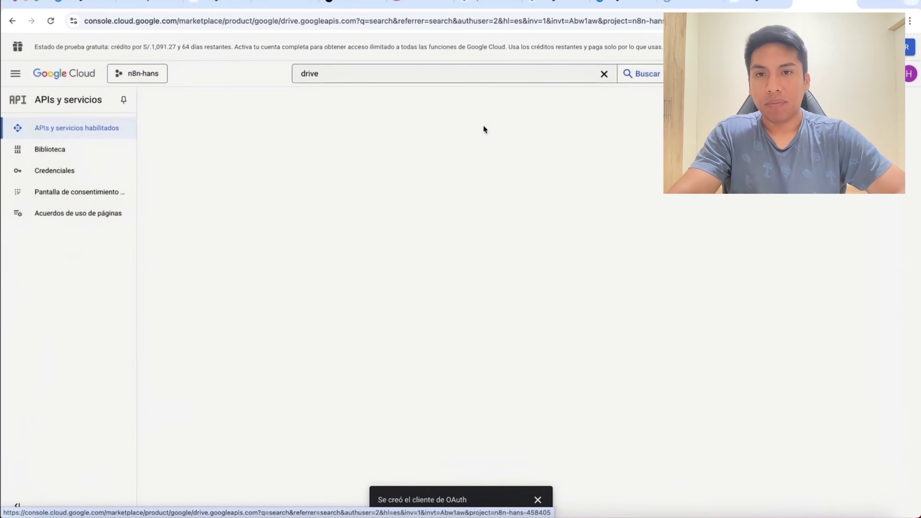
{"action": "left_click", "coordinate": [123, 212]}
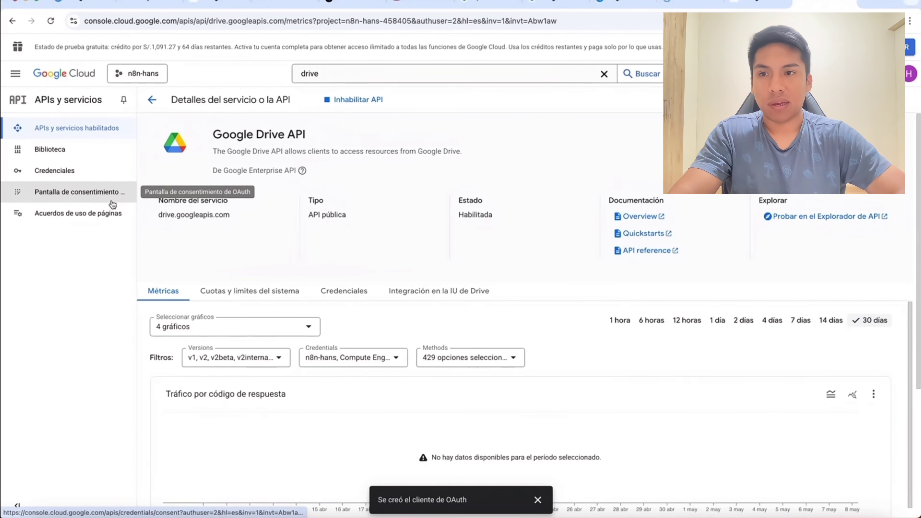
Open the data access permissions of the OAuth consent configuration and select the Google Drive API scope .../auth/drive
{"action": "left_click", "coordinate": [102, 202]}
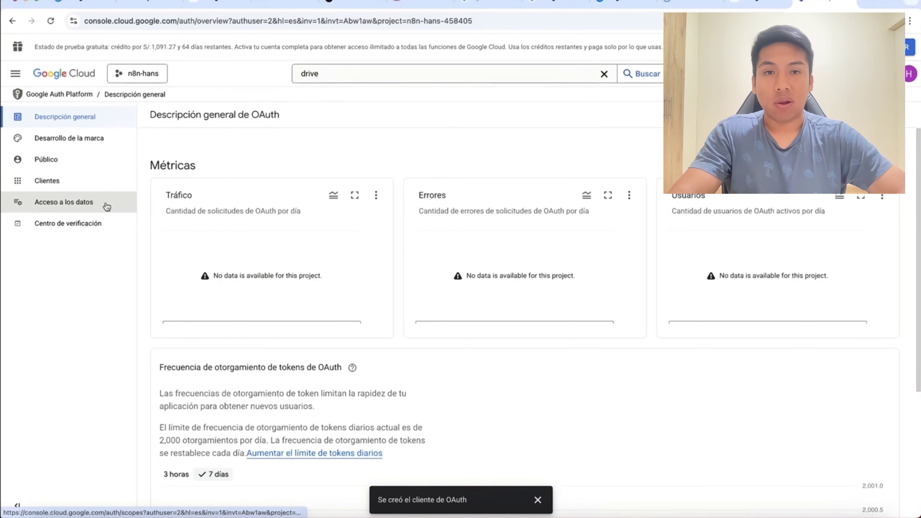
{"action": "left_click", "coordinate": [107, 207]}
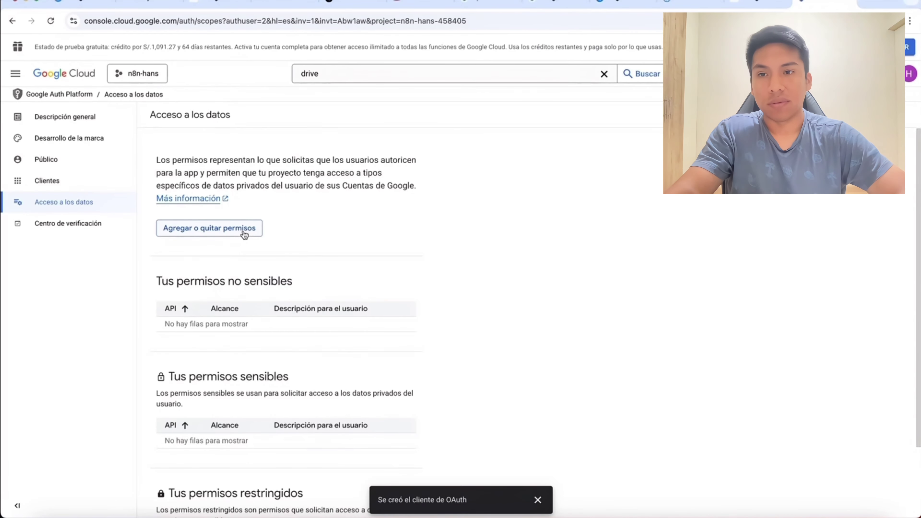
{"action": "left_click", "coordinate": [244, 234]}
{"action": "triple_click", "coordinate": [642, 270]}
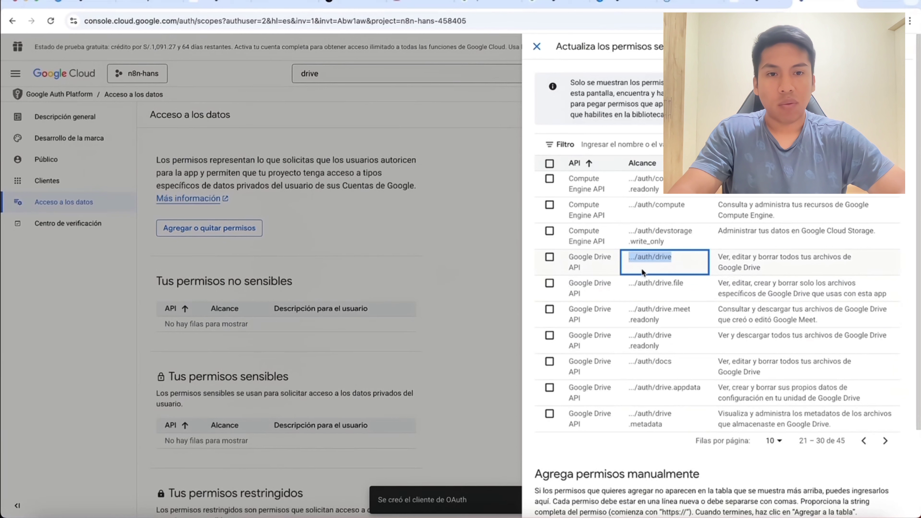
{"action": "left_click", "coordinate": [550, 258]}
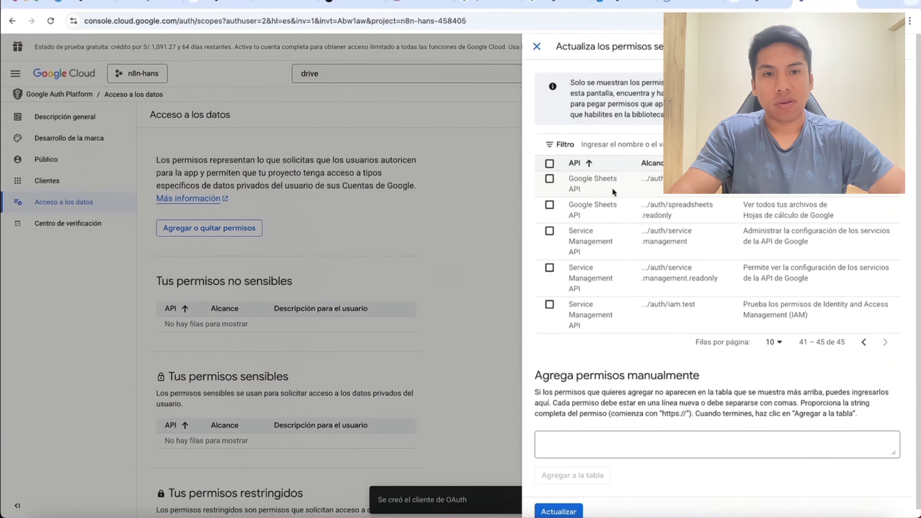
Select the Google Sheets API scope .../auth/spreadsheets as well, update the permissions and save the data access changes
{"action": "left_click", "coordinate": [550, 178]}
{"action": "left_click", "coordinate": [559, 512]}
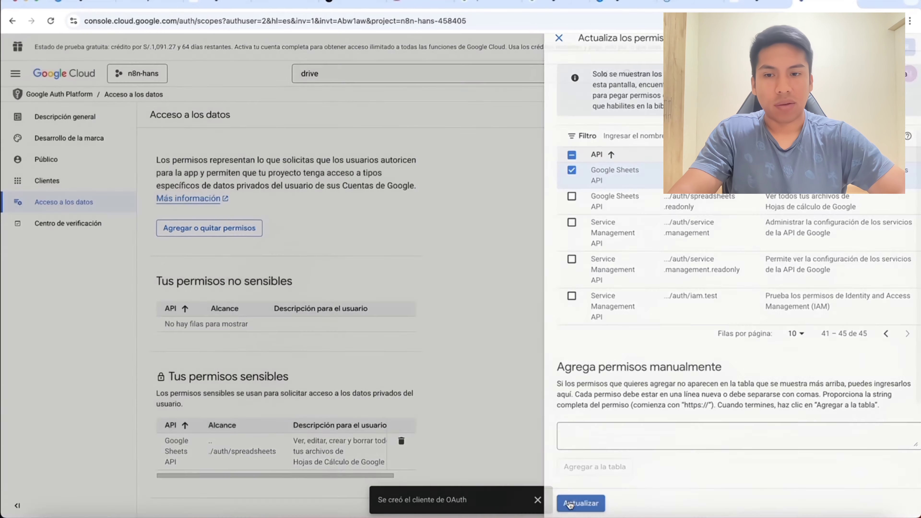
{"action": "scroll", "coordinate": [561, 354], "scroll_direction": "down", "scroll_amount": 5}
{"action": "left_click", "coordinate": [164, 496]}
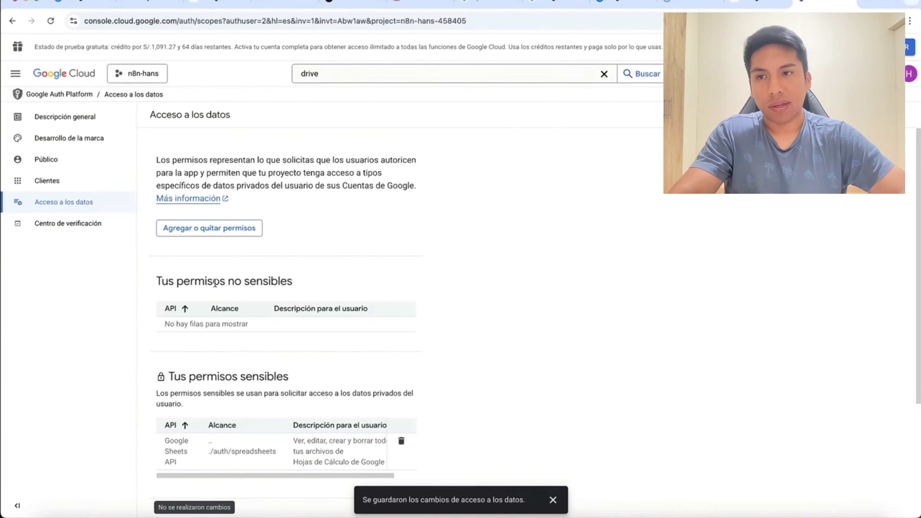
Add the account's own e-mail address as a test user in the OAuth app's Público settings and save it
{"action": "left_click", "coordinate": [78, 167]}
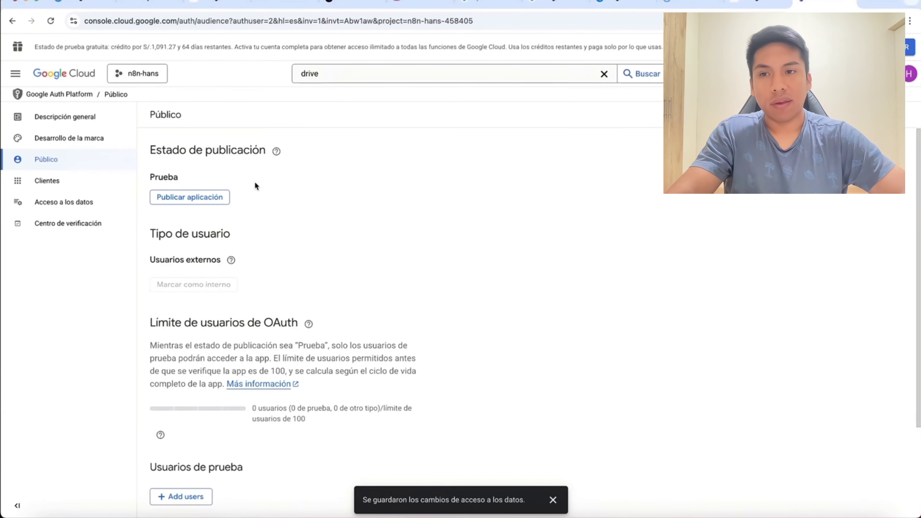
{"action": "left_click_drag", "start_coordinate": [163, 175], "coordinate": [206, 174]}
{"action": "left_click", "coordinate": [207, 178]}
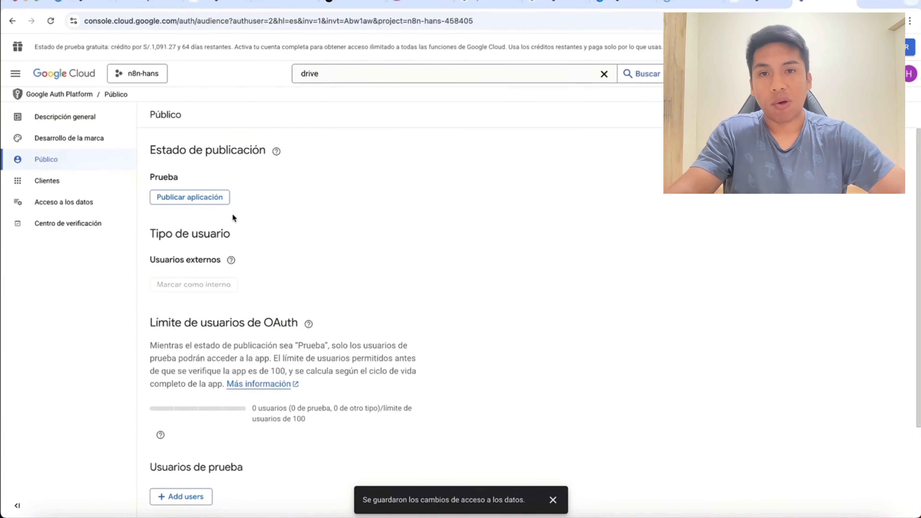
{"action": "scroll", "coordinate": [234, 218], "scroll_direction": "down", "scroll_amount": 3}
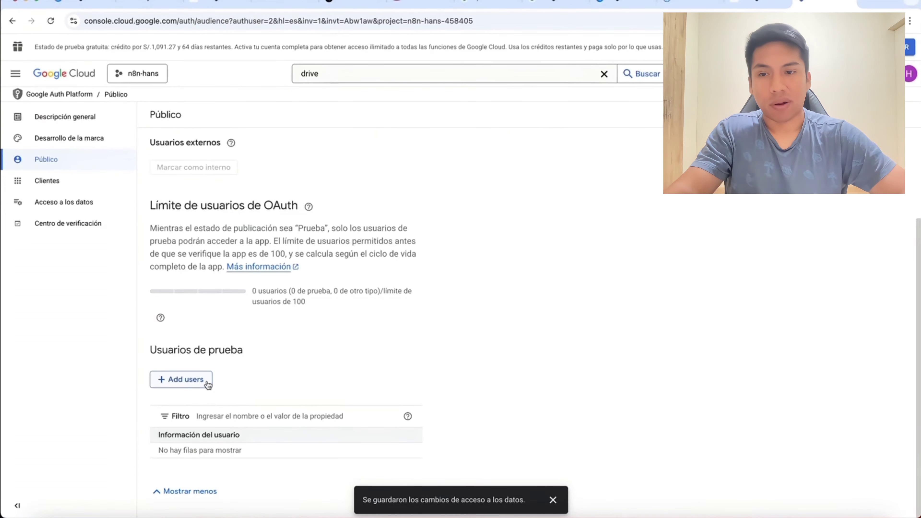
{"action": "left_click", "coordinate": [208, 384]}
{"action": "key", "text": "super+v"}
{"action": "key", "text": "Return"}
{"action": "left_click", "coordinate": [569, 193]}
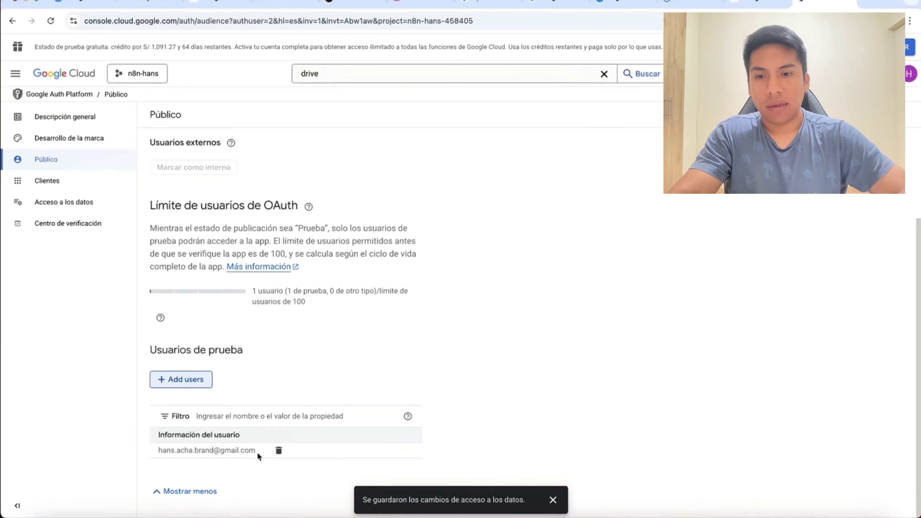
{"action": "left_click_drag", "start_coordinate": [256, 450], "coordinate": [167, 453]}
{"action": "left_click", "coordinate": [558, 349]}
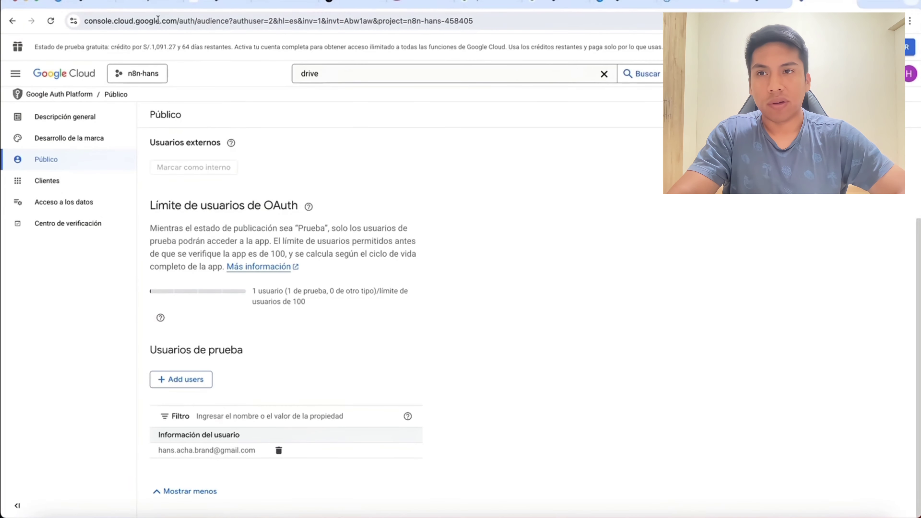
Return to the n8n Google Sheets credential and start signing in with Google to authorize it
{"action": "left_click", "coordinate": [149, 4]}
{"action": "left_click", "coordinate": [330, 413]}
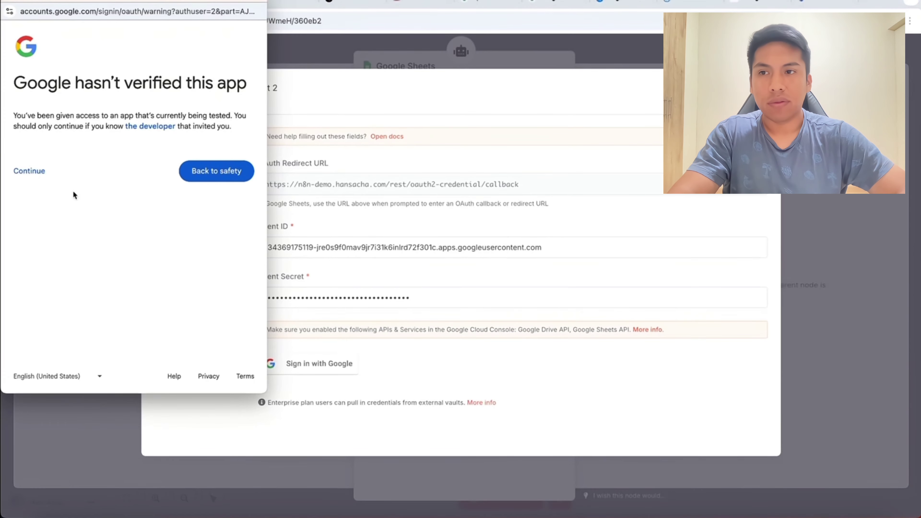
Authorize all requested Google Drive and Sheets permissions for the unverified app, and rename the connected credential to YT-Sheet
{"action": "left_click", "coordinate": [40, 173]}
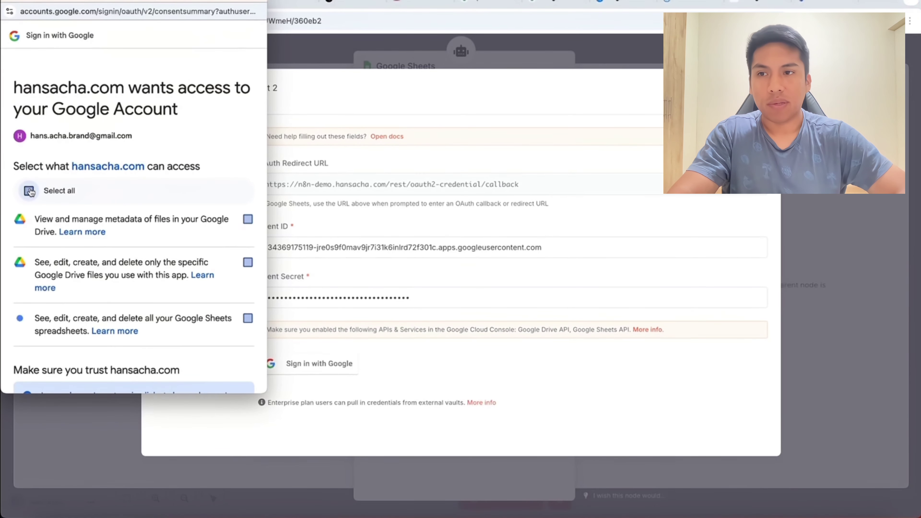
{"action": "left_click", "coordinate": [30, 191]}
{"action": "scroll", "coordinate": [156, 189], "scroll_direction": "down", "scroll_amount": 5}
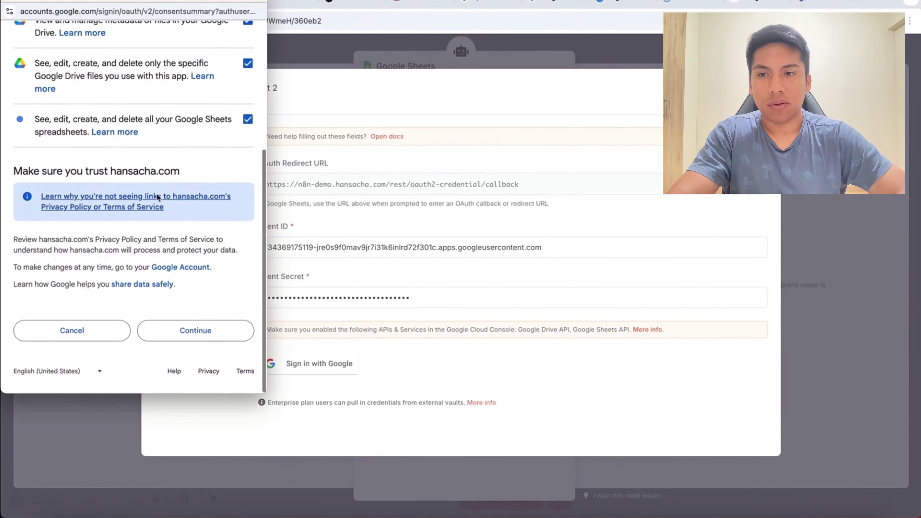
{"action": "left_click", "coordinate": [180, 340]}
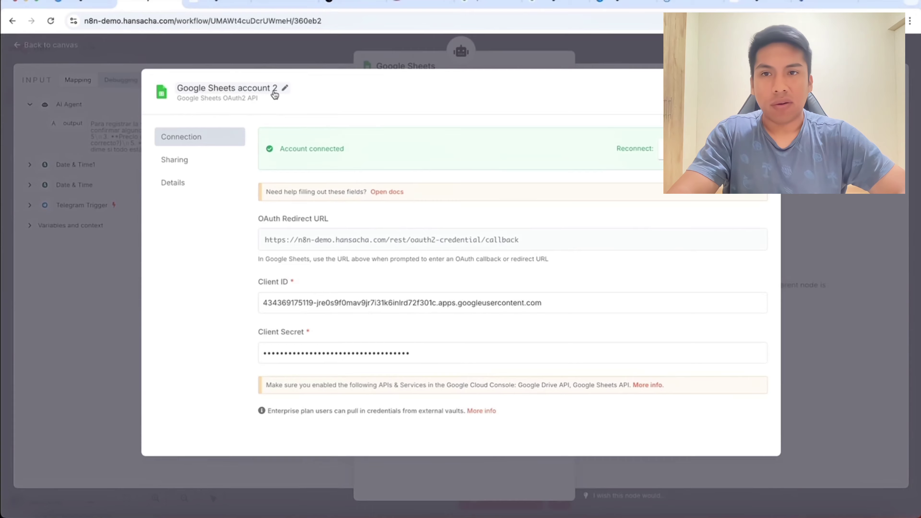
{"action": "left_click", "coordinate": [285, 89]}
{"action": "type", "text": "YT-Sheet"}
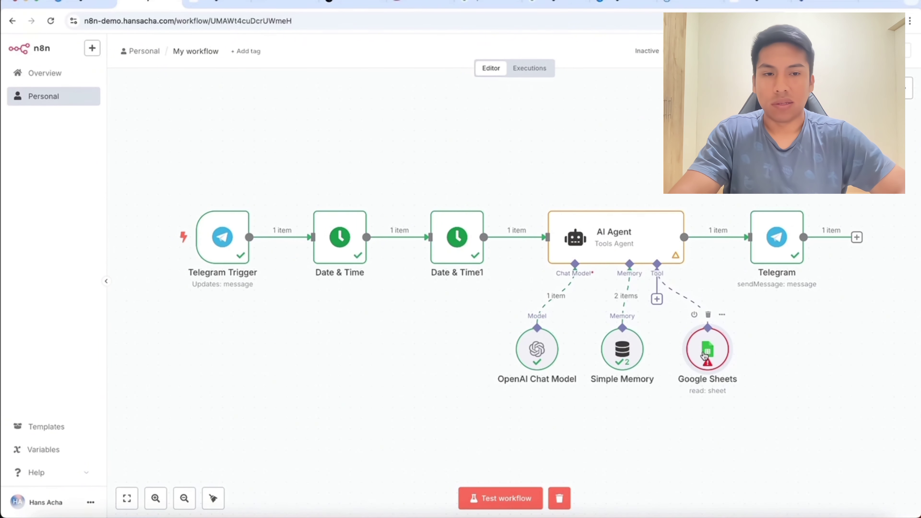
Disconnect the existing Google Sheets read tool from the AI Agent and delete it
{"action": "mouse_move", "coordinate": [686, 298]}
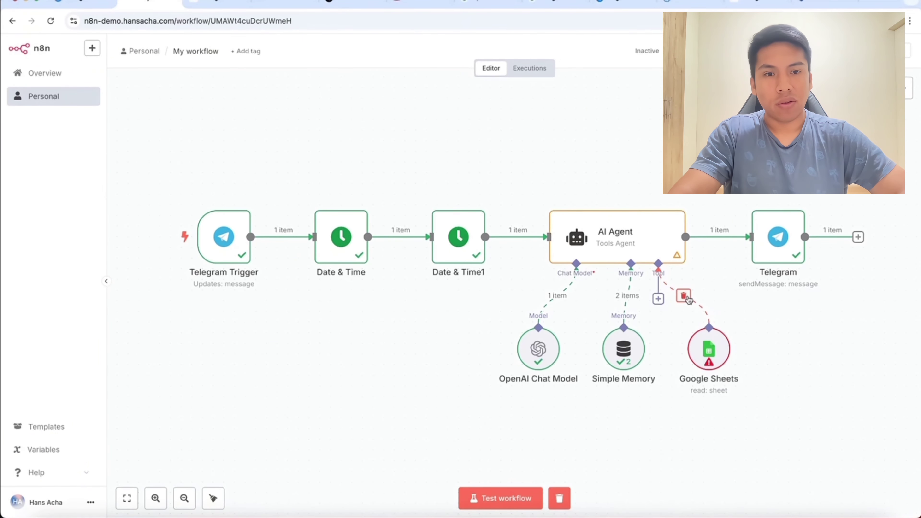
{"action": "left_click", "coordinate": [684, 296]}
{"action": "left_click", "coordinate": [708, 316]}
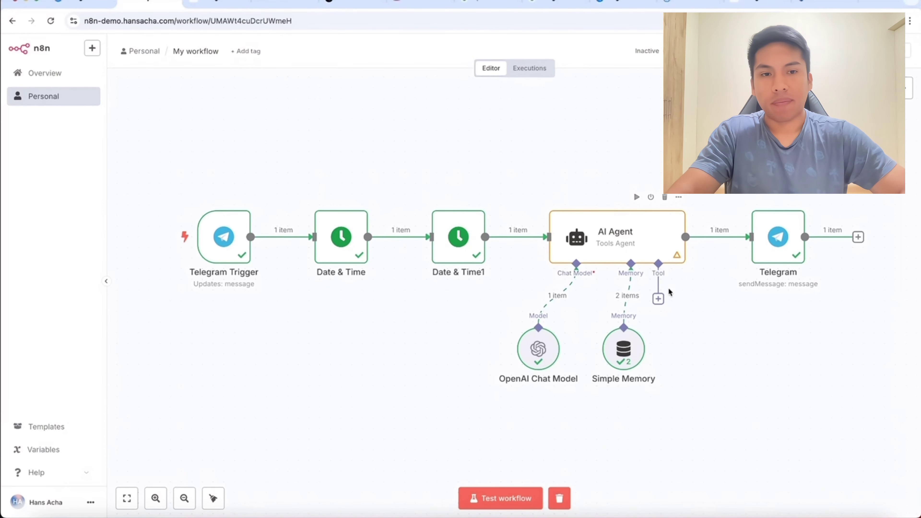
Add a Google Sheets Tool to the AI Agent and set its operation to Append Row
{"action": "left_click", "coordinate": [659, 299]}
{"action": "type", "text": "sh"}
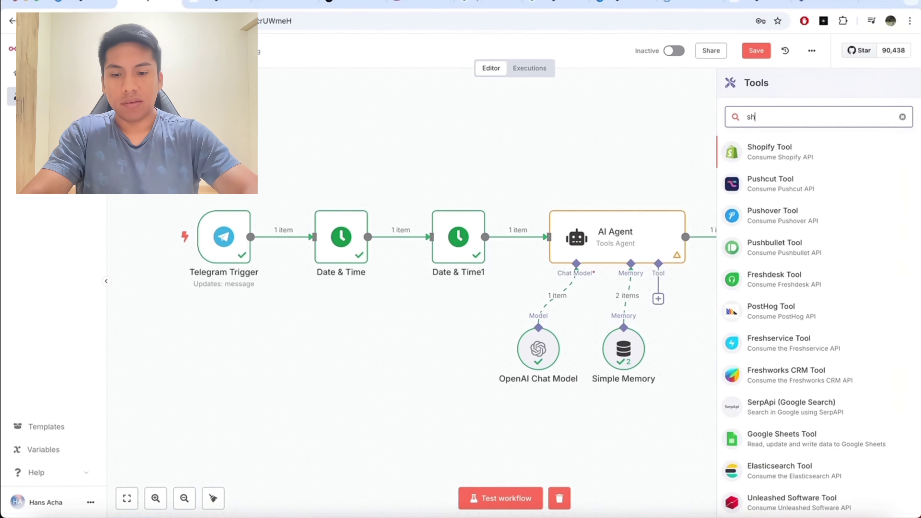
{"action": "left_click", "coordinate": [782, 439]}
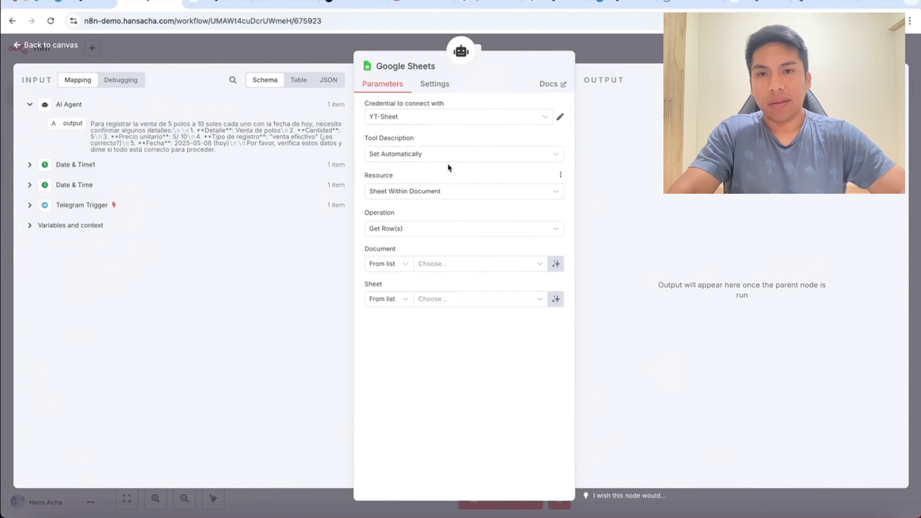
{"action": "left_click", "coordinate": [431, 236]}
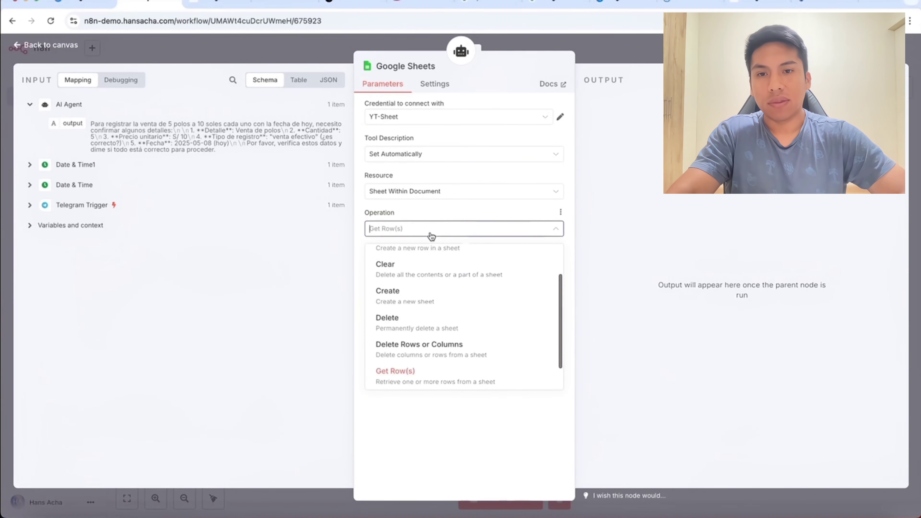
{"action": "scroll", "coordinate": [429, 279], "scroll_direction": "up", "scroll_amount": 2}
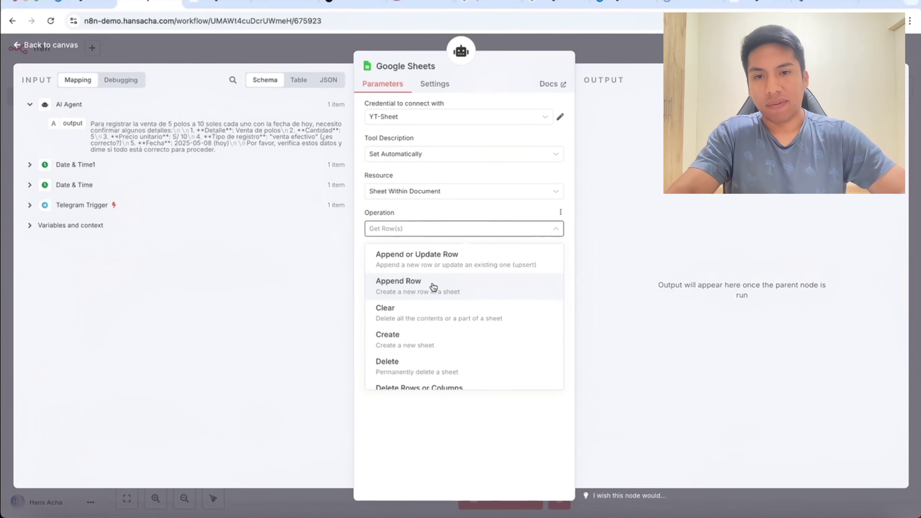
{"action": "left_click", "coordinate": [434, 287]}
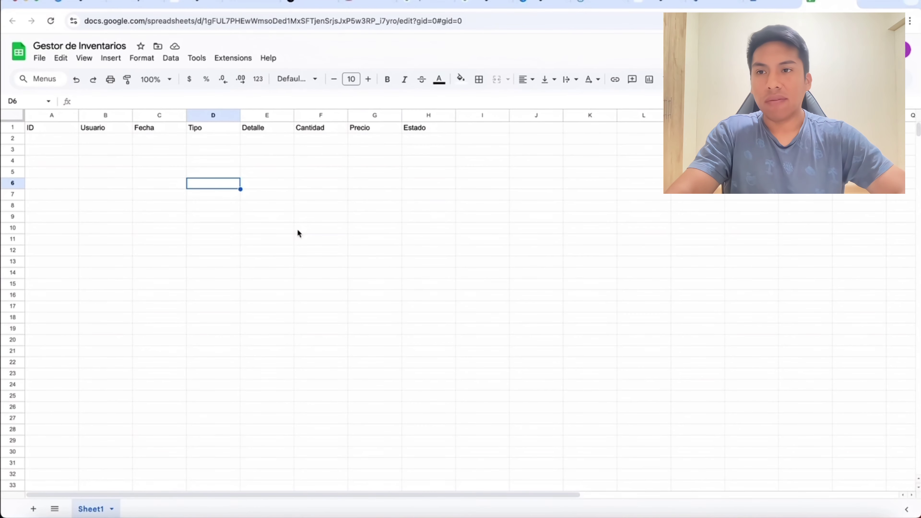
Review the header columns ID, Usuario, Fecha, Tipo, Detalle and Cantidad in the Gestor de Inventarios spreadsheet
{"action": "left_click", "coordinate": [55, 129]}
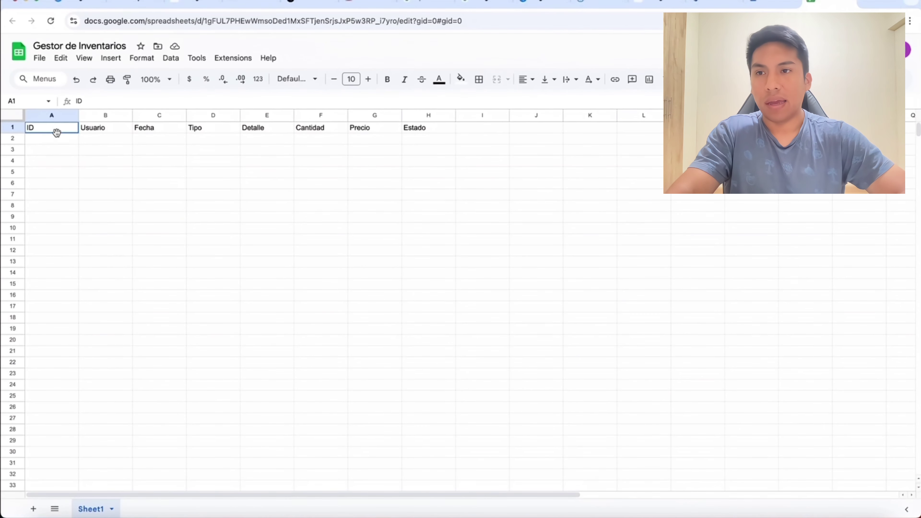
{"action": "left_click", "coordinate": [101, 131]}
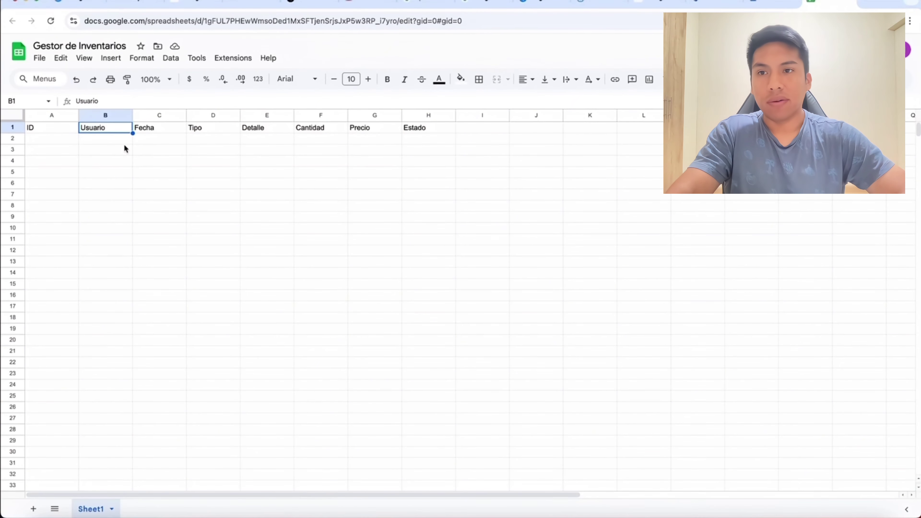
{"action": "left_click", "coordinate": [160, 128]}
{"action": "left_click", "coordinate": [214, 134]}
{"action": "left_click", "coordinate": [255, 129]}
{"action": "left_click", "coordinate": [302, 129]}
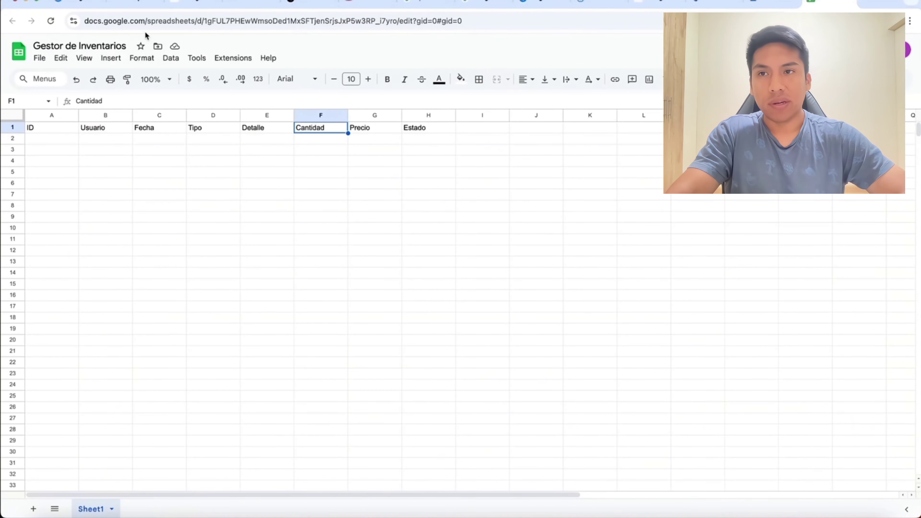
Switch back to n8n and point the Google Sheets tool to the document Gestor de Inventarios and its sheet Sheet1
{"action": "left_click", "coordinate": [137, 3]}
{"action": "left_click", "coordinate": [436, 268]}
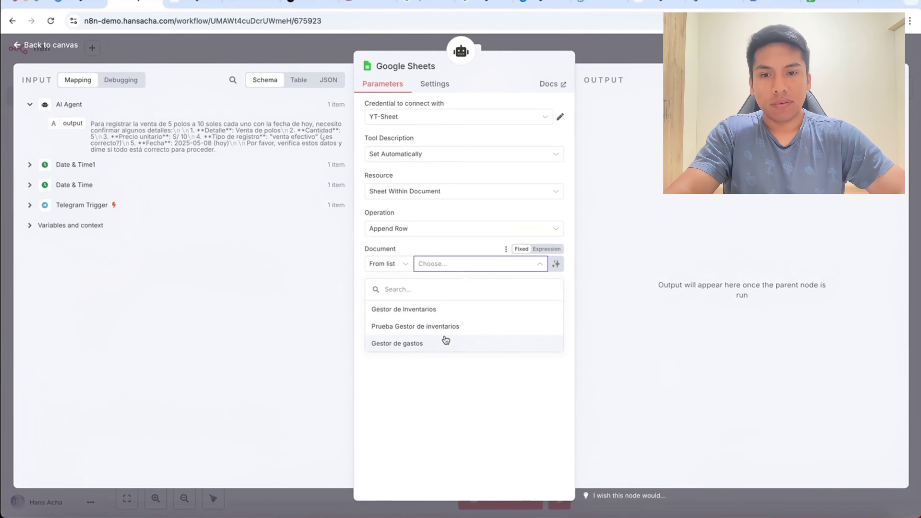
{"action": "mouse_move", "coordinate": [455, 313]}
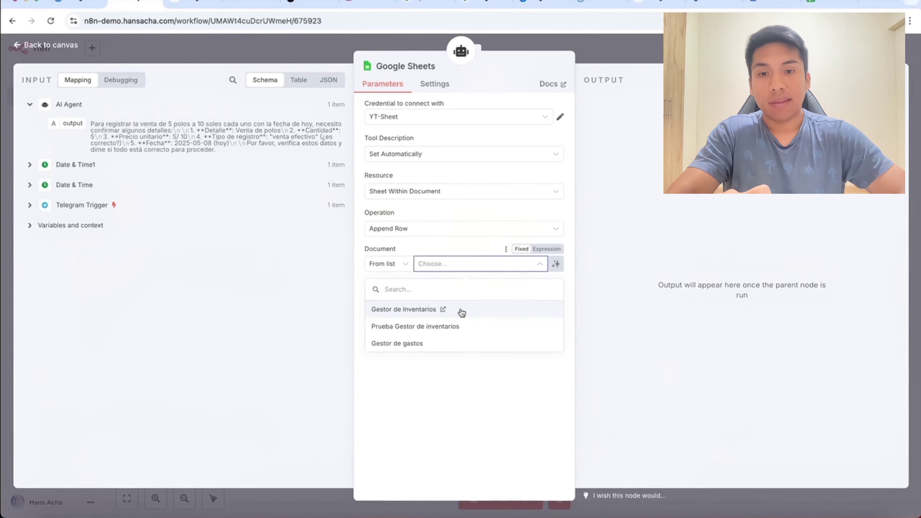
{"action": "left_click", "coordinate": [462, 313]}
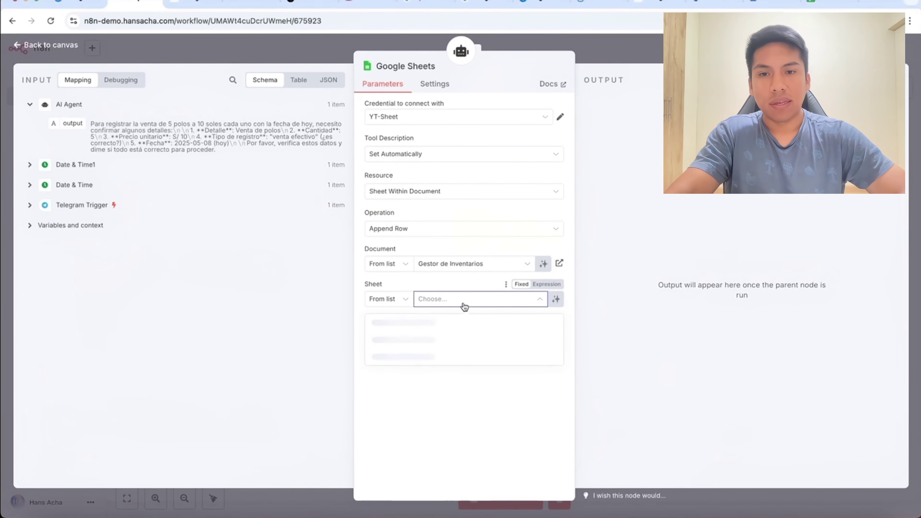
{"action": "left_click", "coordinate": [456, 322]}
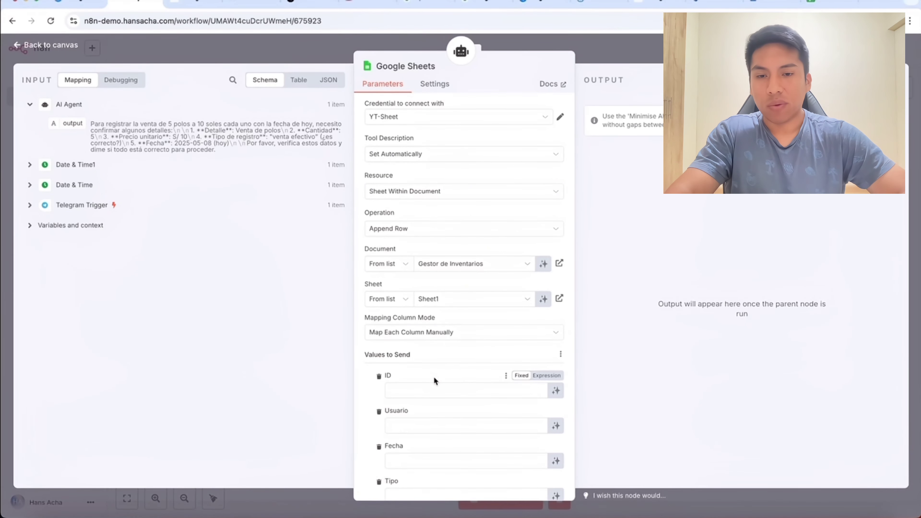
Expand the Telegram Trigger, Date & Time and Date & Time1 input data for mapping the column values
{"action": "scroll", "coordinate": [435, 372], "scroll_direction": "down", "scroll_amount": 6}
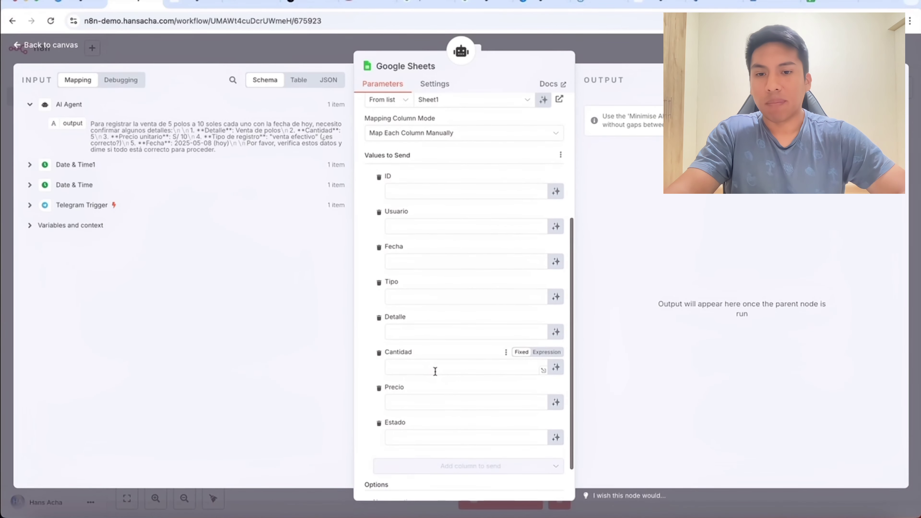
{"action": "scroll", "coordinate": [435, 372], "scroll_direction": "up", "scroll_amount": 1}
{"action": "left_click", "coordinate": [444, 191]}
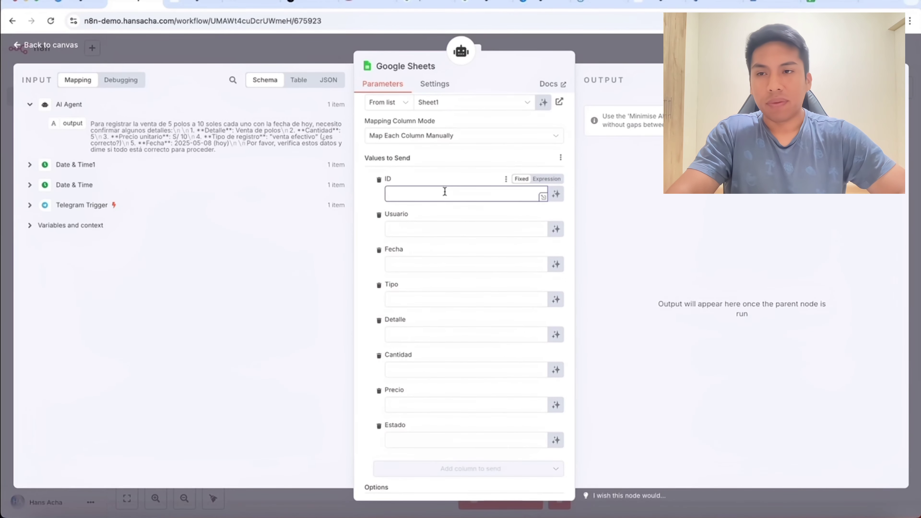
{"action": "left_click", "coordinate": [36, 206]}
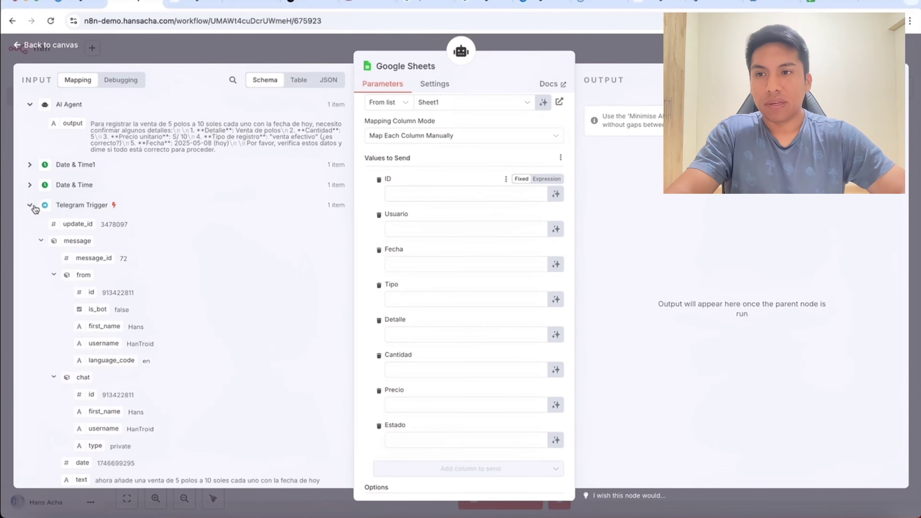
{"action": "left_click", "coordinate": [32, 186]}
{"action": "left_click", "coordinate": [32, 166]}
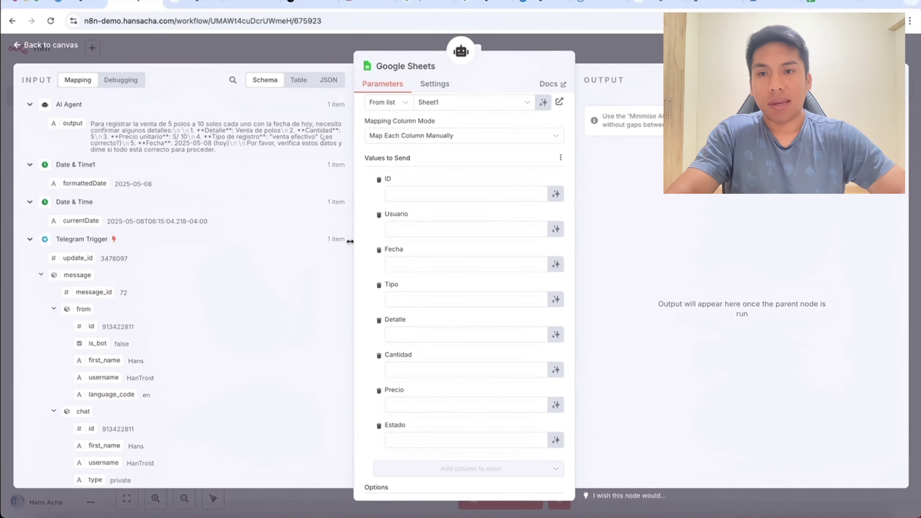
Let the model define the ID column, convert it to an editable $fromAI expression and inspect its key, description and type arguments
{"action": "left_click", "coordinate": [556, 194]}
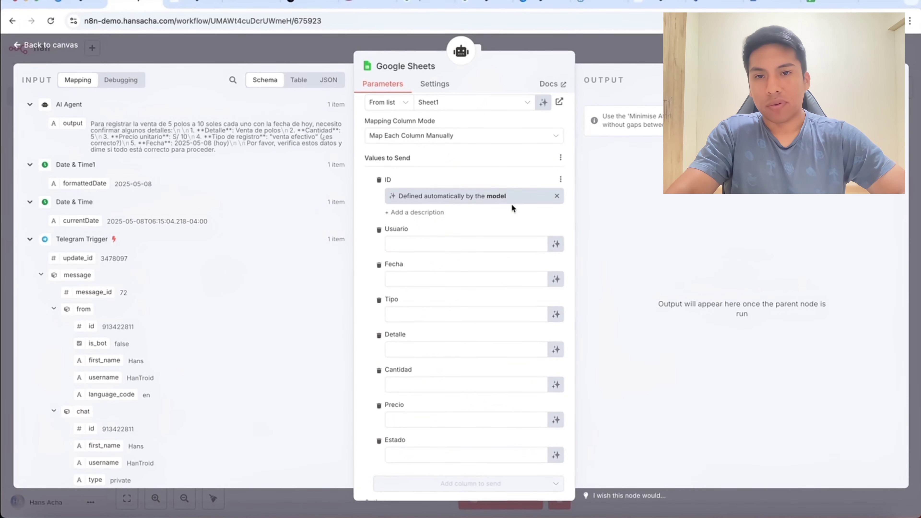
{"action": "left_click", "coordinate": [556, 196]}
{"action": "left_click", "coordinate": [424, 195]}
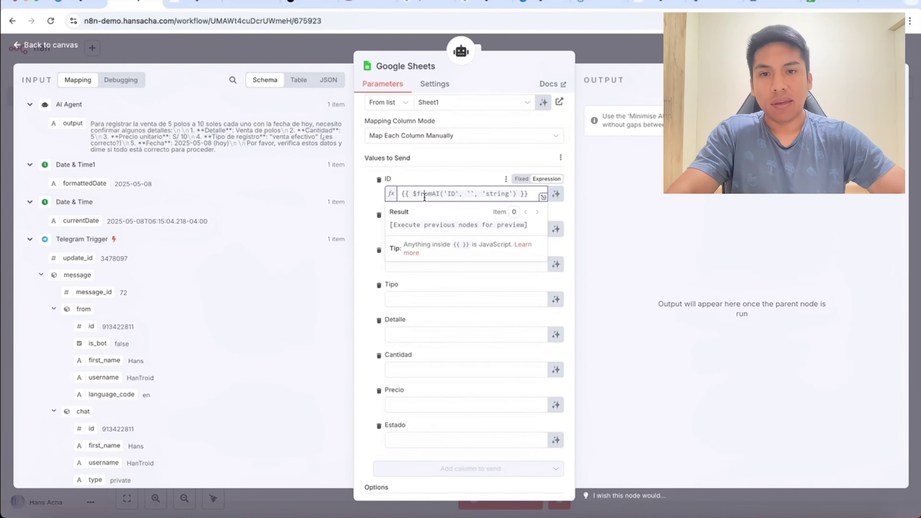
{"action": "mouse_move", "coordinate": [427, 196]}
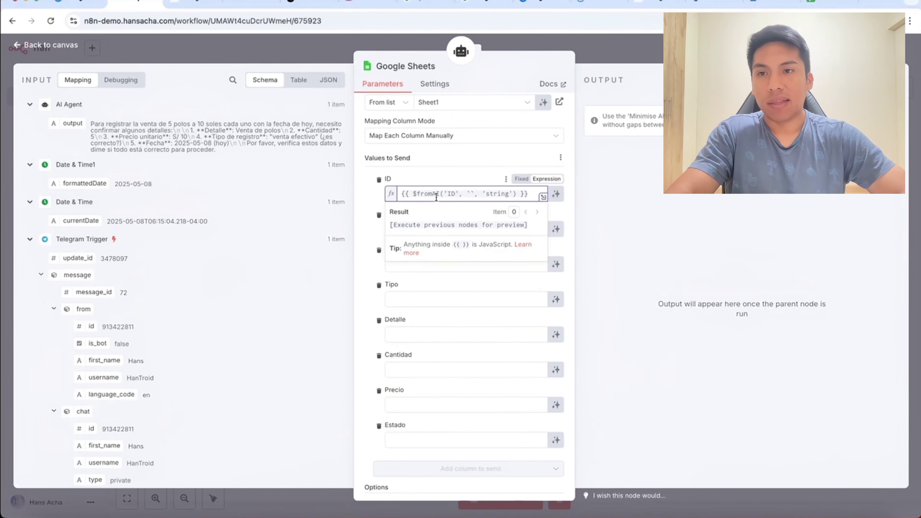
{"action": "left_click", "coordinate": [447, 193]}
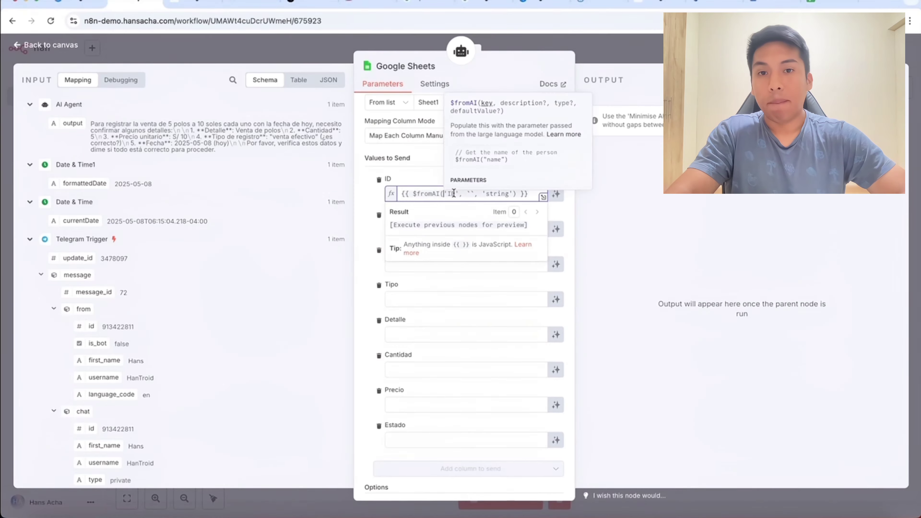
{"action": "left_click_drag", "start_coordinate": [456, 192], "coordinate": [512, 194]}
{"action": "left_click", "coordinate": [372, 201]}
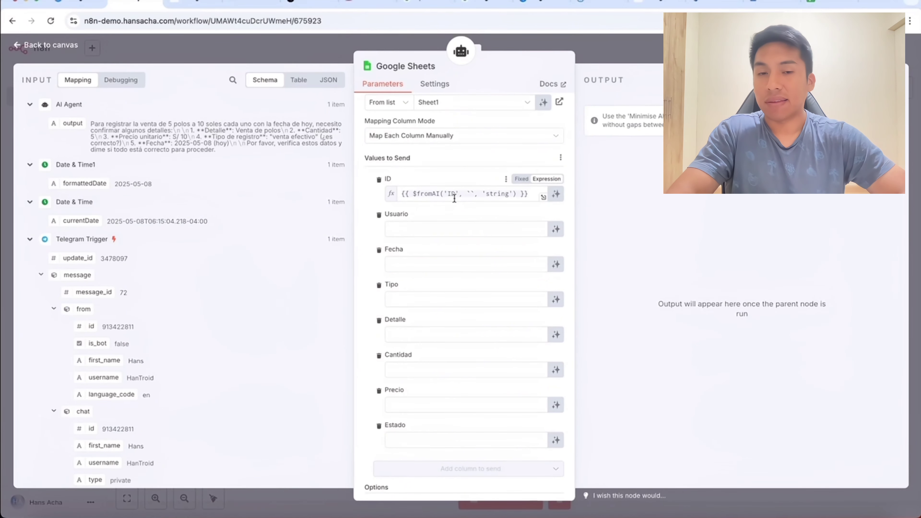
Map the Usuario column to the Telegram Trigger's message.from.first_name value
{"action": "scroll", "coordinate": [458, 222], "scroll_direction": "down", "scroll_amount": 3}
{"action": "scroll", "coordinate": [459, 227], "scroll_direction": "up", "scroll_amount": 2}
{"action": "left_click", "coordinate": [453, 218]}
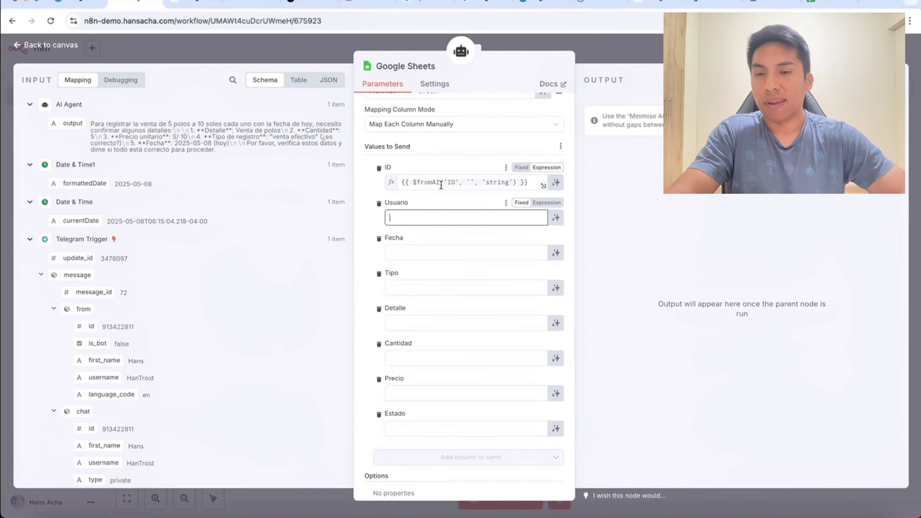
{"action": "mouse_move", "coordinate": [440, 185]}
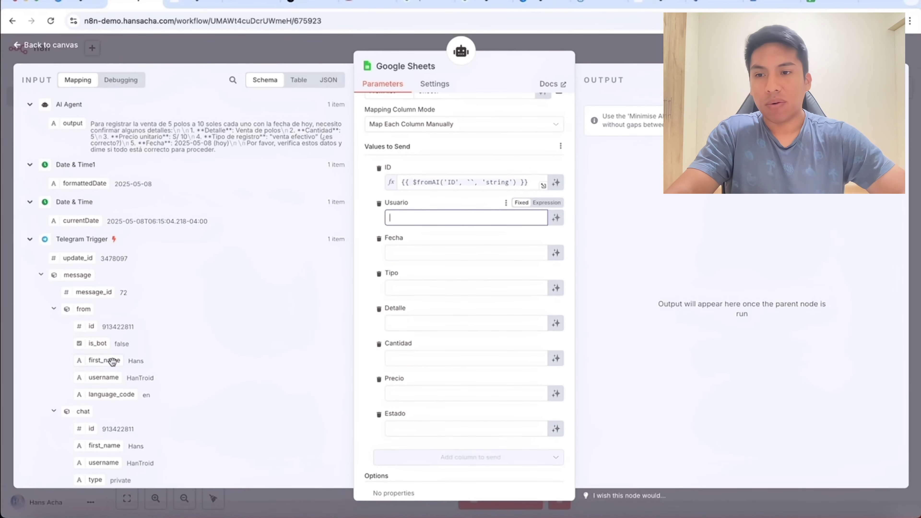
{"action": "left_click_drag", "start_coordinate": [111, 362], "coordinate": [413, 216]}
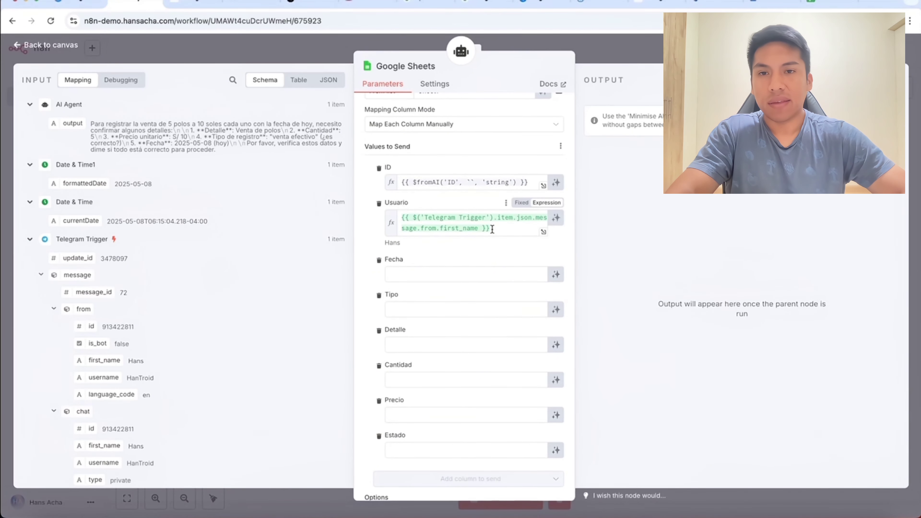
Let the model define Fecha, Tipo, Detalle, Cantidad and Precio, and set Estado to the fixed value registrado
{"action": "left_click", "coordinate": [558, 275]}
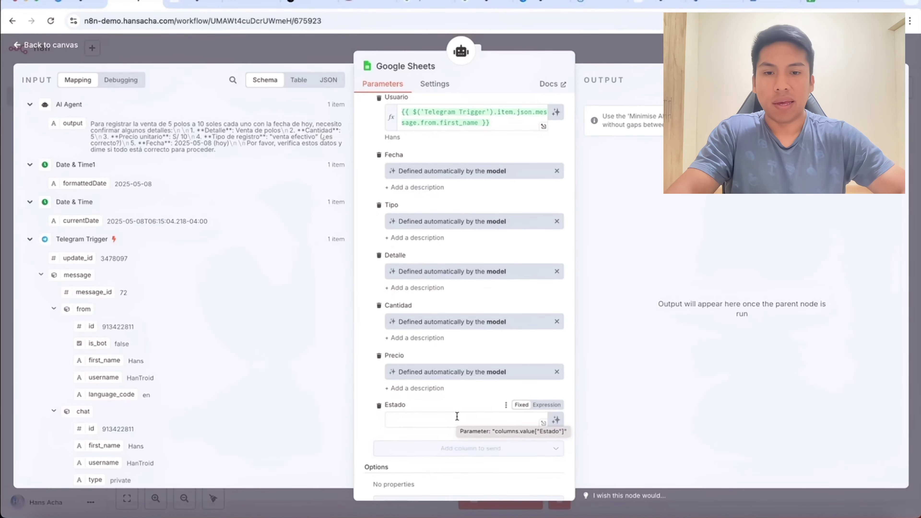
{"action": "left_click", "coordinate": [457, 416]}
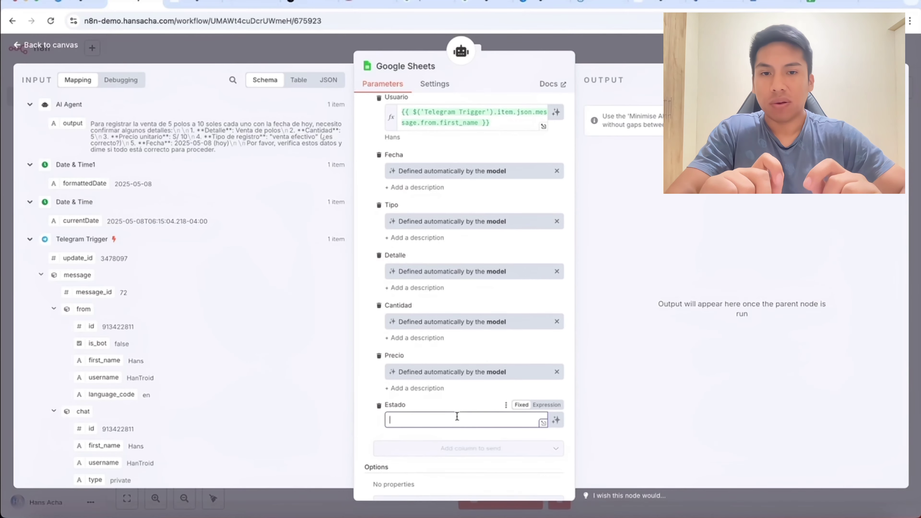
{"action": "type", "text": "registrado"}
{"action": "left_click", "coordinate": [364, 402]}
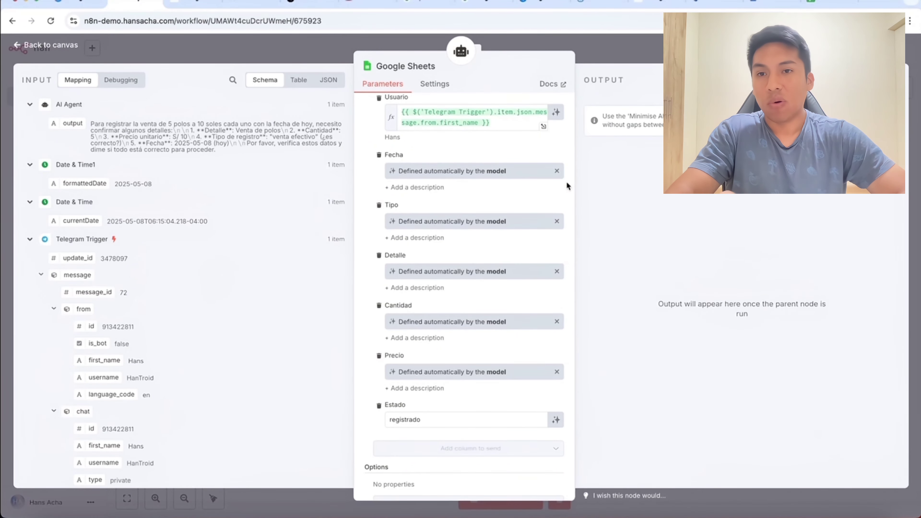
Convert the Fecha, Tipo, Detalle, Cantidad and Precio columns to editable $fromAI expressions and set Cantidad's type argument to number
{"action": "left_click", "coordinate": [556, 170]}
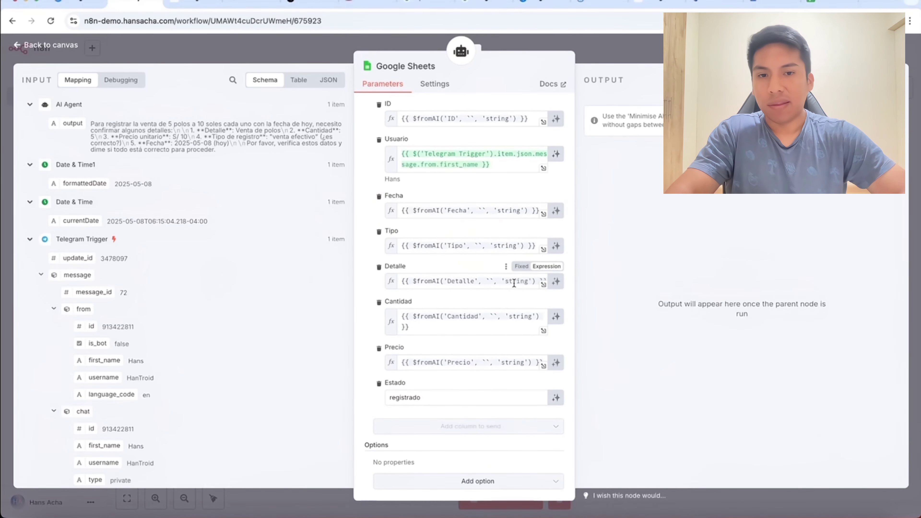
{"action": "left_click", "coordinate": [517, 315]}
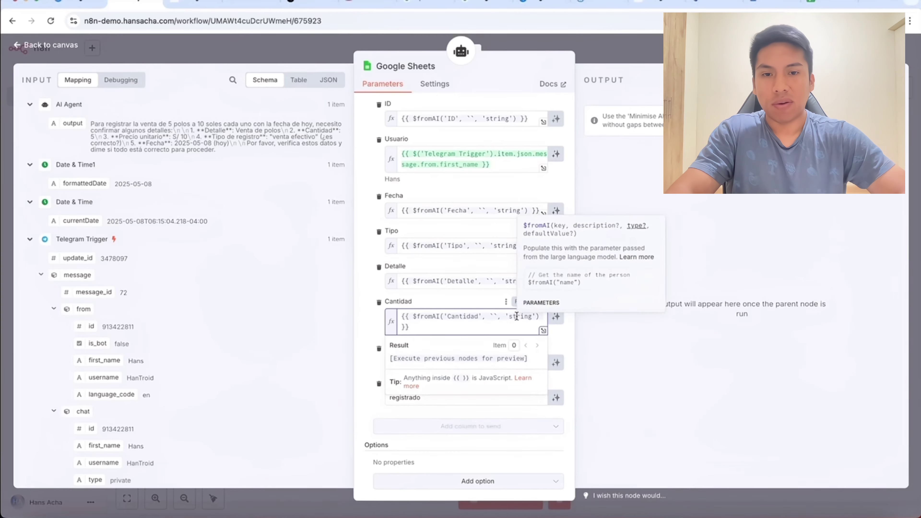
{"action": "double_click", "coordinate": [517, 316]}
{"action": "type", "text": "number"}
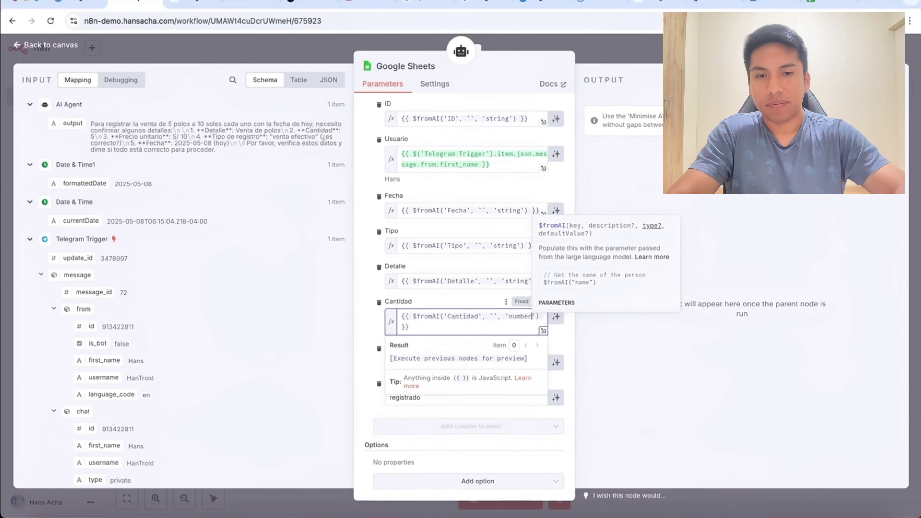
Set the type argument of Precio's $fromAI expression to number, close the Google Sheets node and save the workflow
{"action": "left_click", "coordinate": [515, 361]}
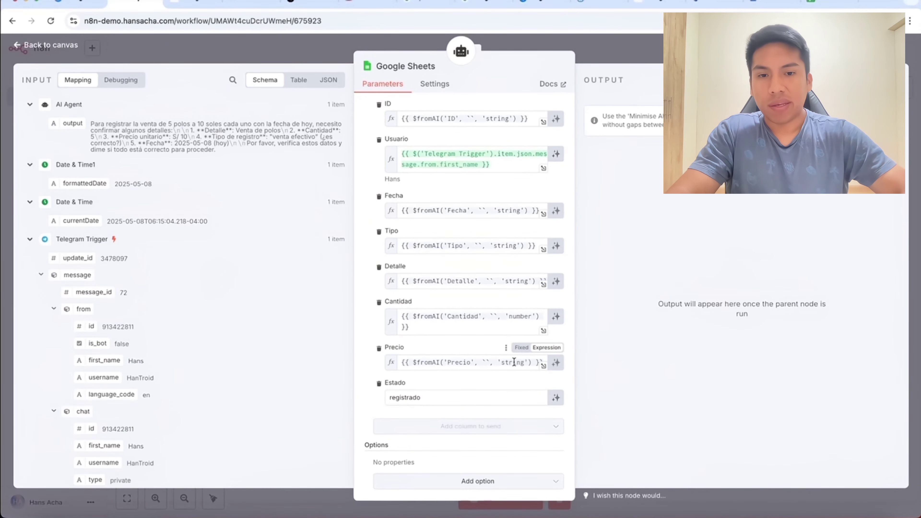
{"action": "double_click", "coordinate": [514, 362]}
{"action": "type", "text": "number"}
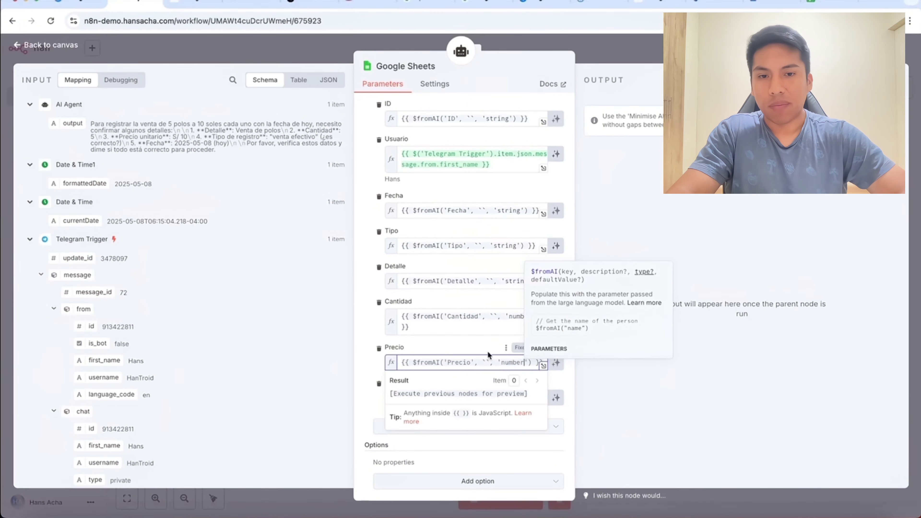
{"action": "left_click", "coordinate": [356, 332]}
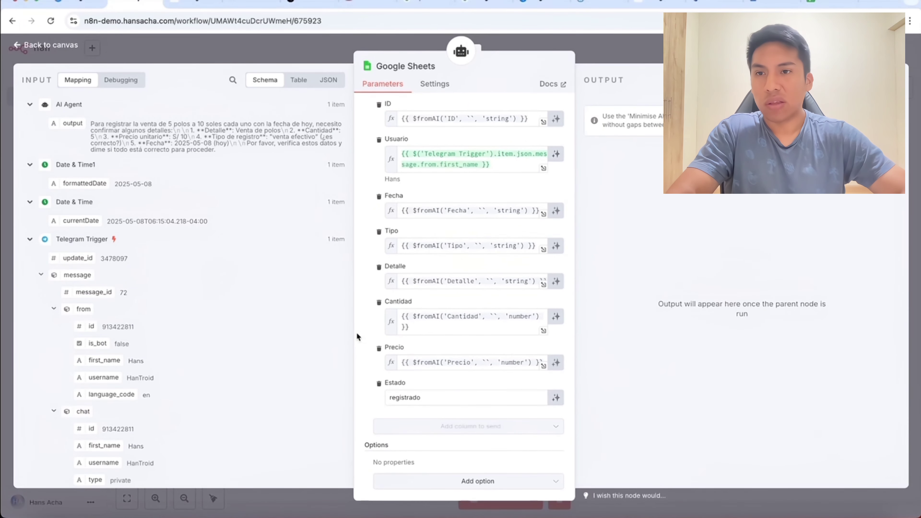
{"action": "scroll", "coordinate": [356, 333], "scroll_direction": "up", "scroll_amount": 6}
{"action": "left_click", "coordinate": [624, 54]}
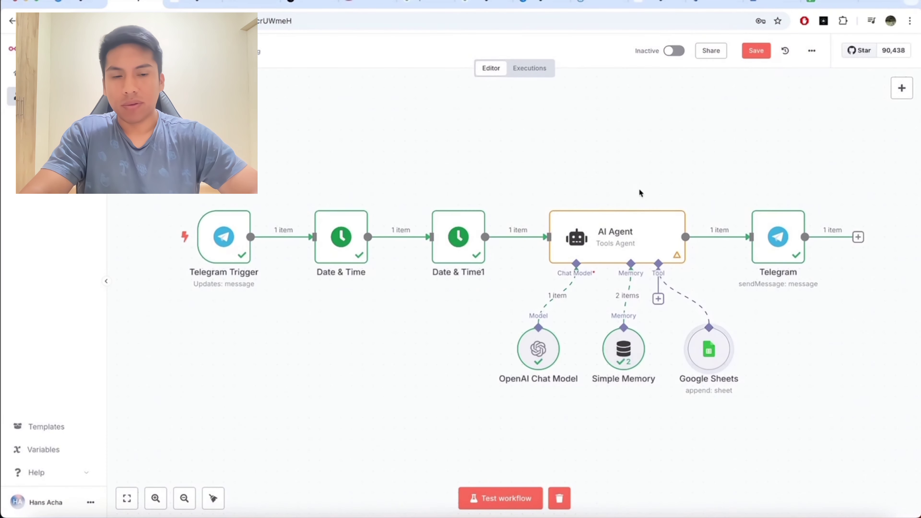
{"action": "key", "text": "super+s"}
{"action": "scroll", "coordinate": [760, 309], "scroll_direction": "up", "scroll_amount": 1}
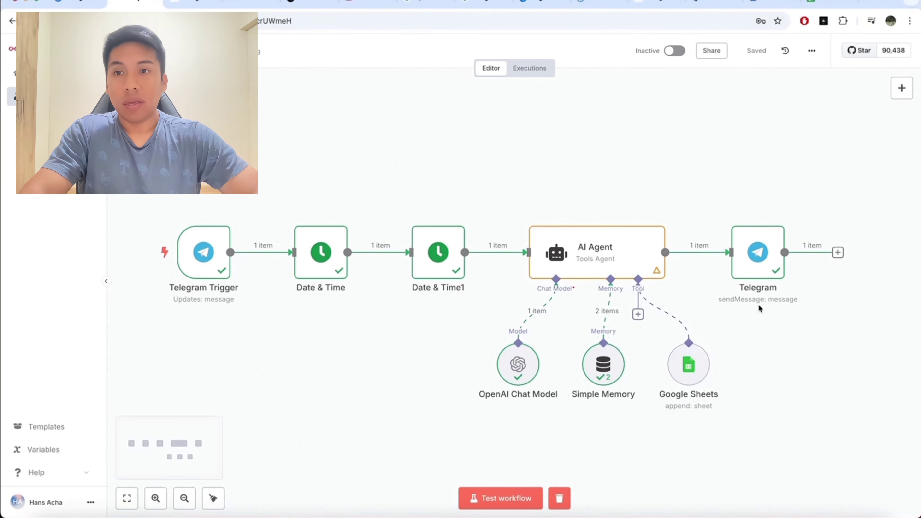
Reopen the Google Sheets tool node and rename it Crear
{"action": "double_click", "coordinate": [685, 373]}
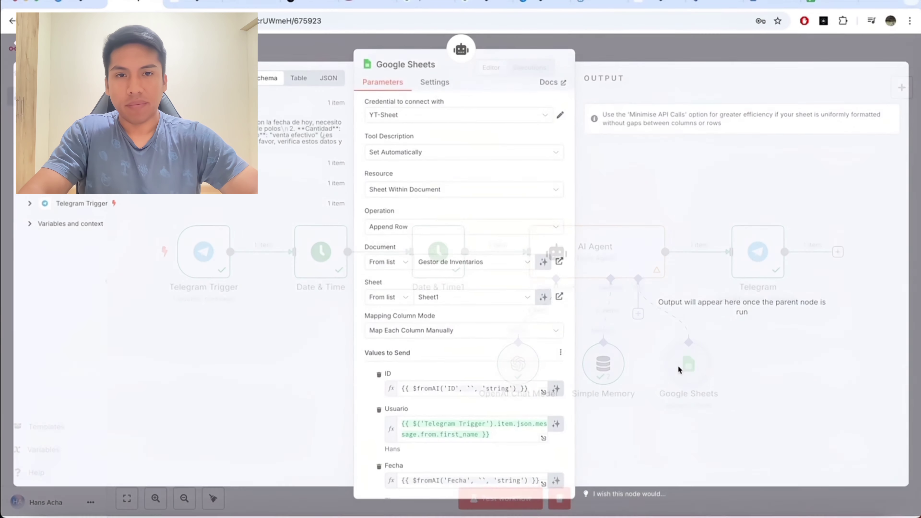
{"action": "left_click", "coordinate": [418, 69]}
{"action": "key", "text": "ctrl+a"}
{"action": "key", "text": "BackSpace"}
{"action": "type", "text": "Crear"}
{"action": "key", "text": "Return"}
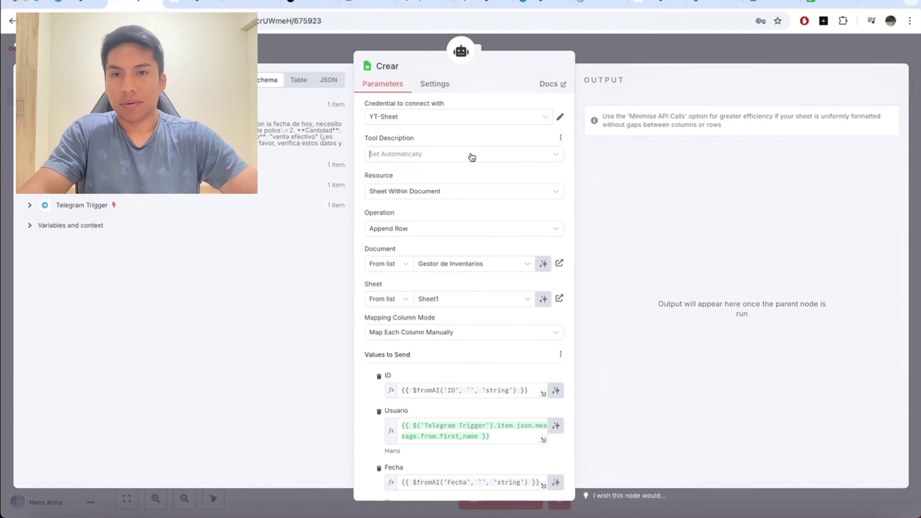
Switch the tool description to Set Manually, enter "Crea un registro en Google Sheet", save and return to the canvas
{"action": "left_click", "coordinate": [471, 157]}
{"action": "left_click", "coordinate": [444, 216]}
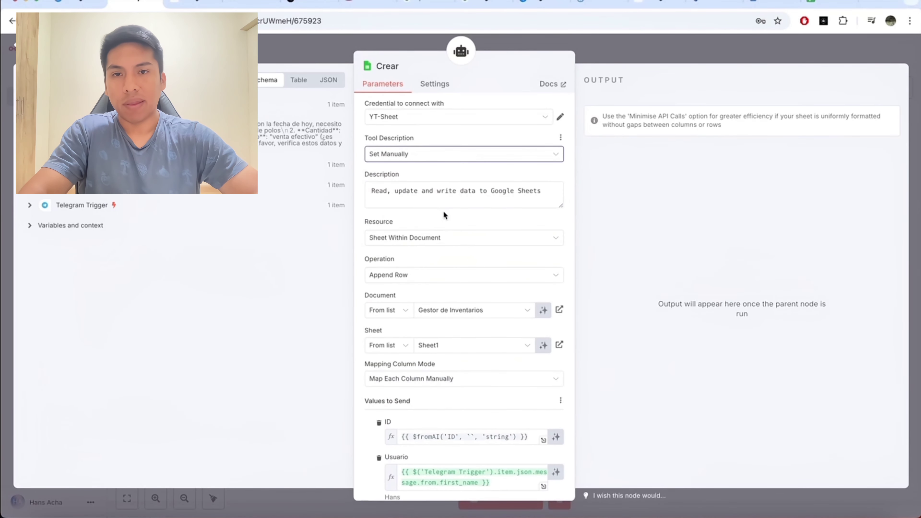
{"action": "left_click", "coordinate": [468, 188]}
{"action": "key", "text": "ctrl+a"}
{"action": "type", "text": "Crea un registro en Google Sheet"}
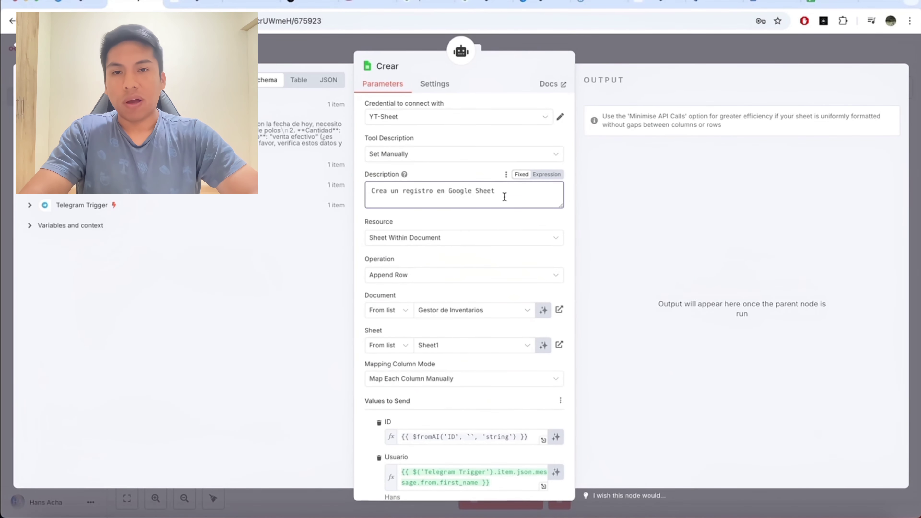
{"action": "triple_click", "coordinate": [367, 193]}
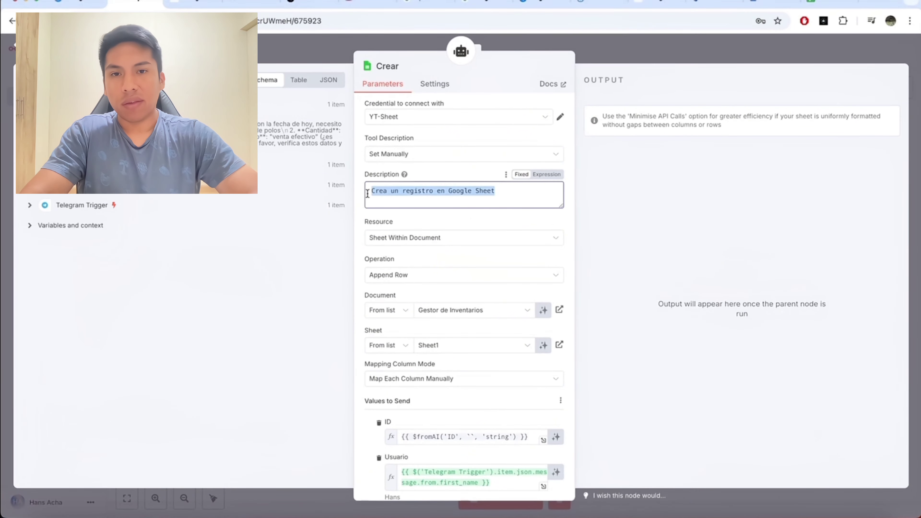
{"action": "key", "text": "ctrl+s"}
{"action": "left_click", "coordinate": [601, 50]}
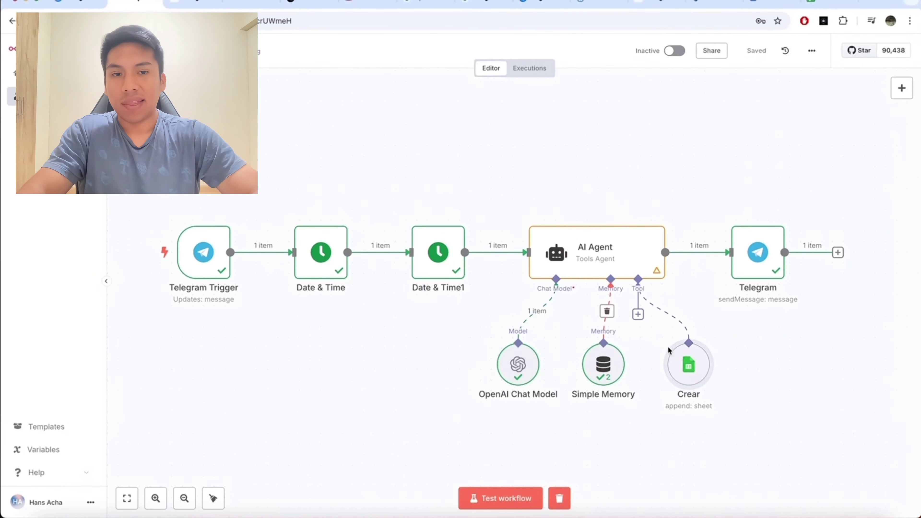
Review the gestor_inventarios_bot chat in Telegram, from the request to add the sale of 7 polos to the final registration reply
{"action": "mouse_move", "coordinate": [690, 373]}
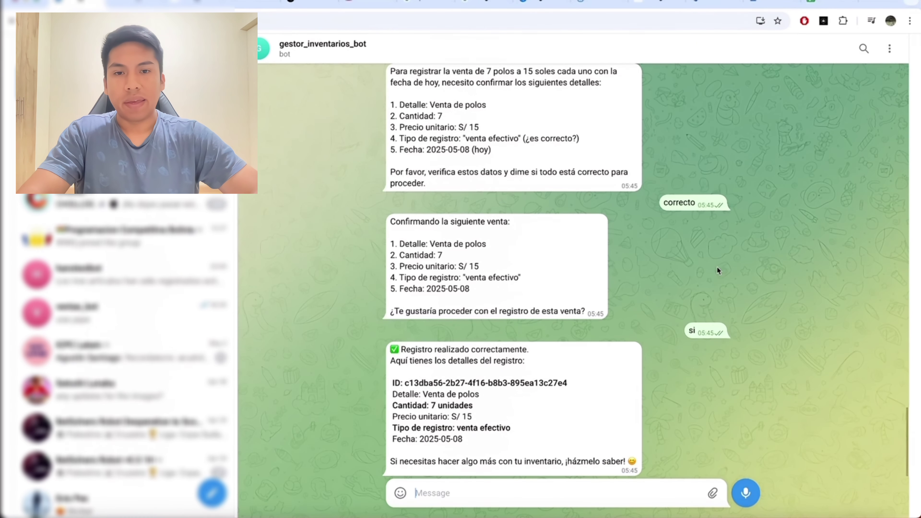
{"action": "scroll", "coordinate": [716, 266], "scroll_direction": "up", "scroll_amount": 4}
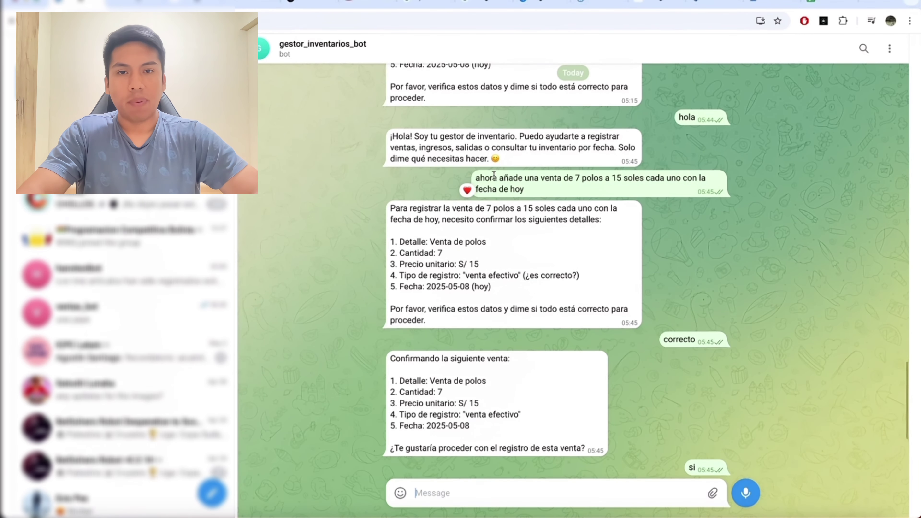
{"action": "left_click_drag", "start_coordinate": [490, 178], "coordinate": [633, 180]}
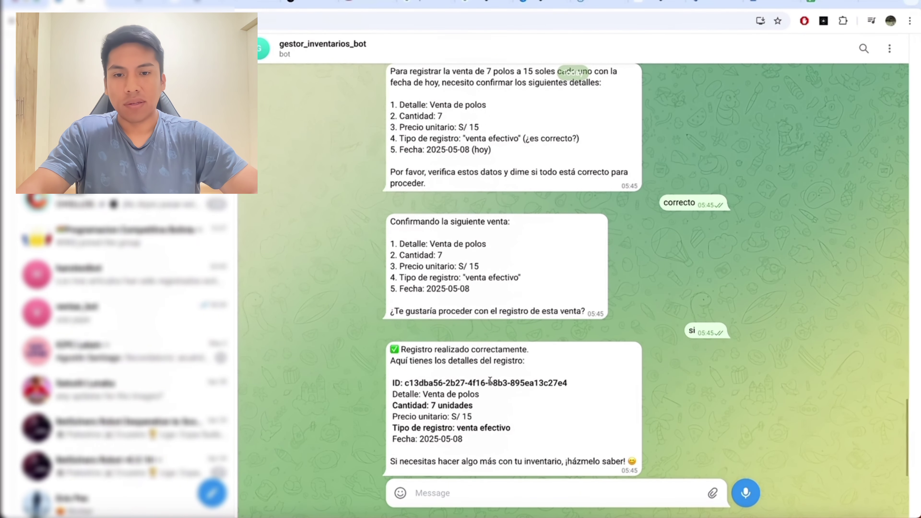
{"action": "left_click_drag", "start_coordinate": [480, 441], "coordinate": [390, 350]}
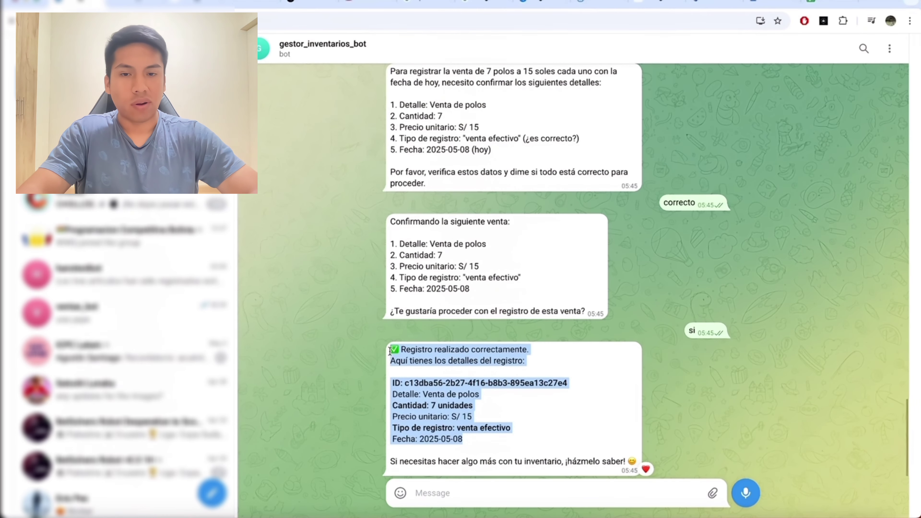
{"action": "left_click", "coordinate": [412, 377]}
{"action": "left_click_drag", "start_coordinate": [391, 349], "coordinate": [463, 440]}
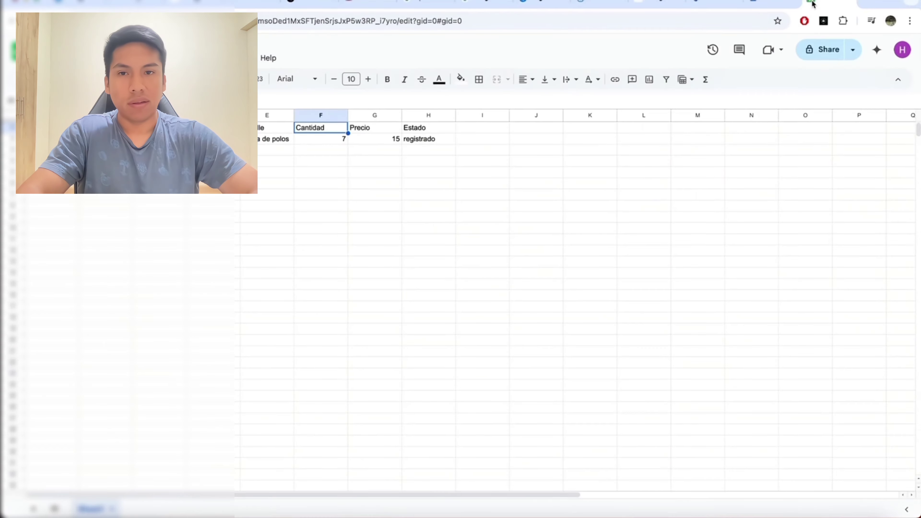
Fit the ID column's width to its contents in the Gestor de Inventarios sheet and compare the record ID with the Telegram reply
{"action": "double_click", "coordinate": [78, 116]}
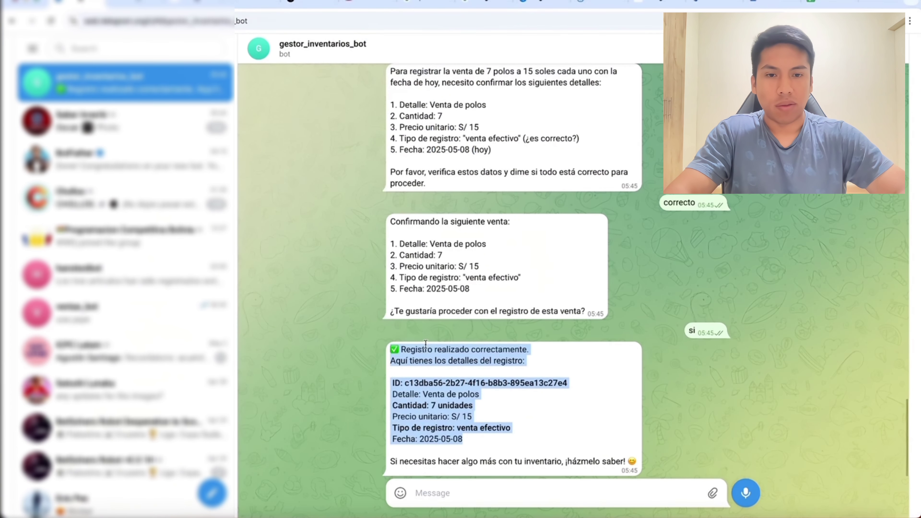
{"action": "double_click", "coordinate": [569, 395]}
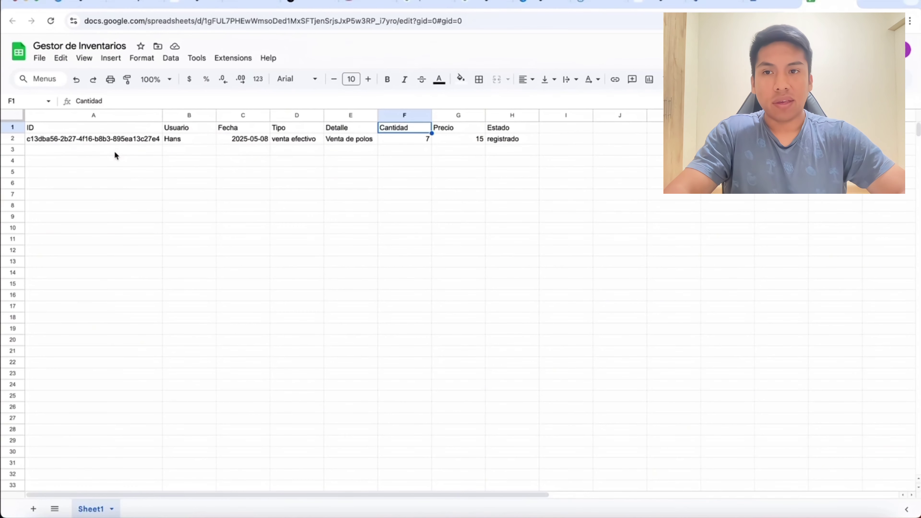
Examine the recorded sale in row 2 of Gestor de Inventarios cell by cell, from Usuario through Estado
{"action": "left_click_drag", "start_coordinate": [115, 154], "coordinate": [492, 154]}
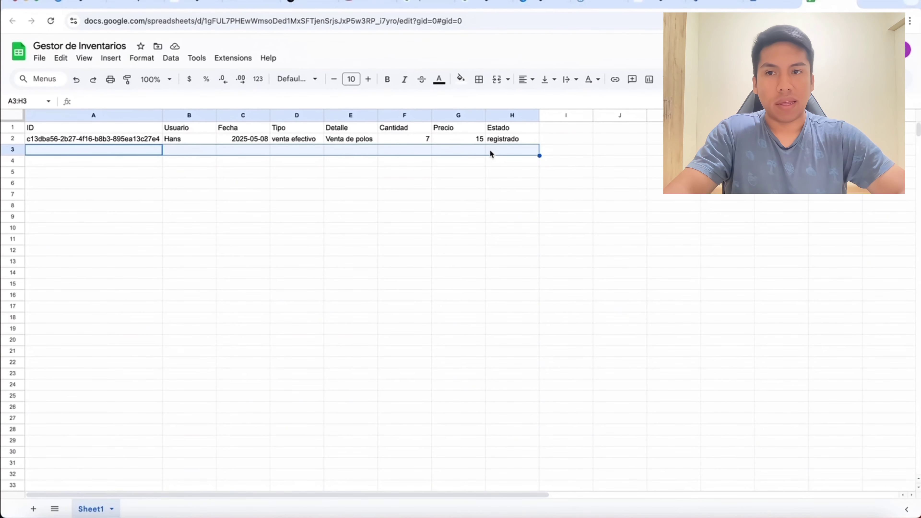
{"action": "left_click", "coordinate": [195, 141]}
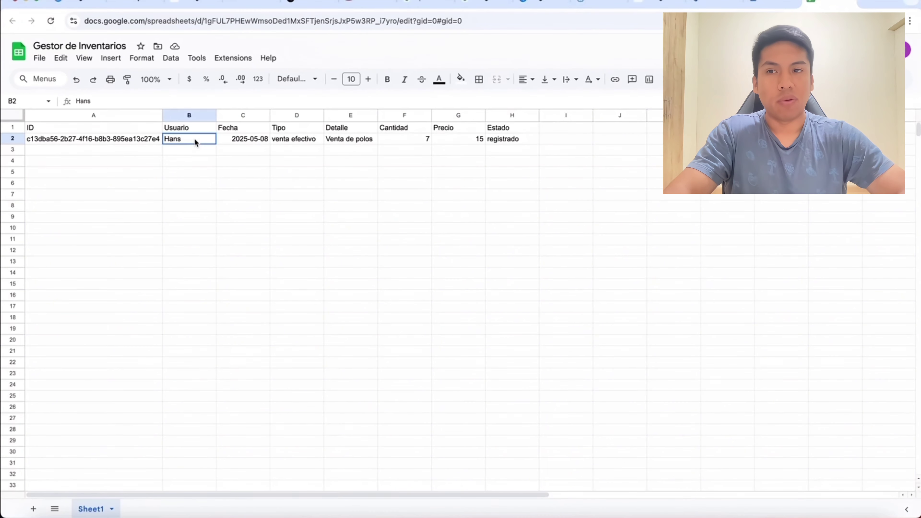
{"action": "left_click", "coordinate": [234, 141]}
{"action": "left_click", "coordinate": [282, 139]}
{"action": "left_click", "coordinate": [336, 141]}
{"action": "left_click", "coordinate": [393, 140]}
{"action": "left_click", "coordinate": [450, 140]}
{"action": "left_click", "coordinate": [505, 141]}
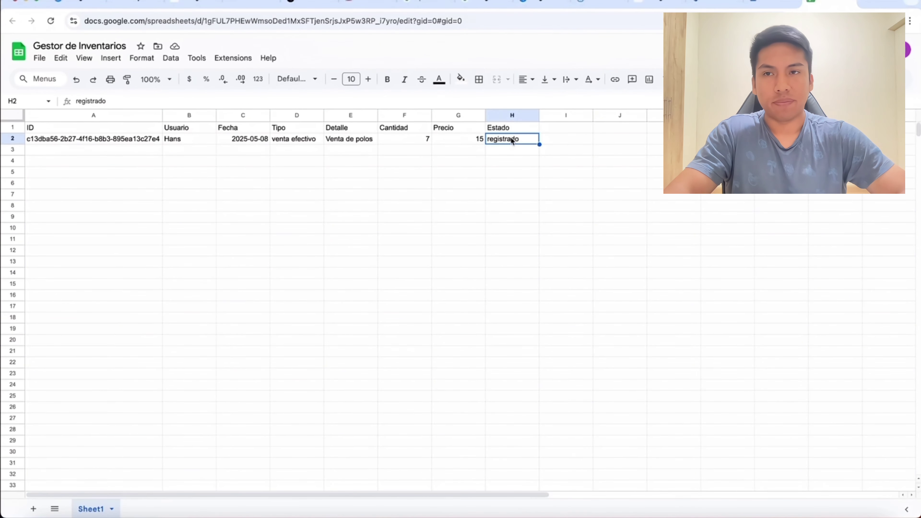
{"action": "left_click", "coordinate": [521, 195]}
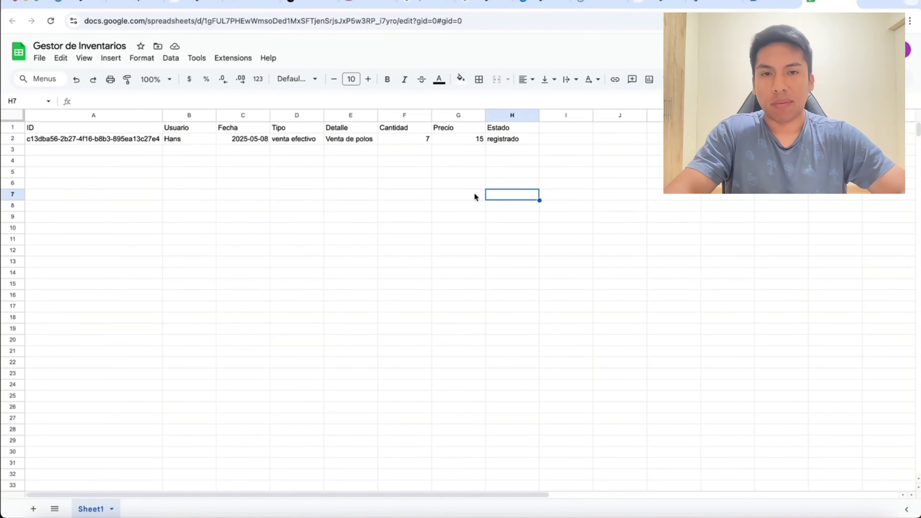
{"action": "left_click", "coordinate": [425, 197]}
Switch to n8n, show the workflow's executions and inspect the message text in the Telegram Trigger output of the 05:45:32 run
{"action": "left_click", "coordinate": [127, 2]}
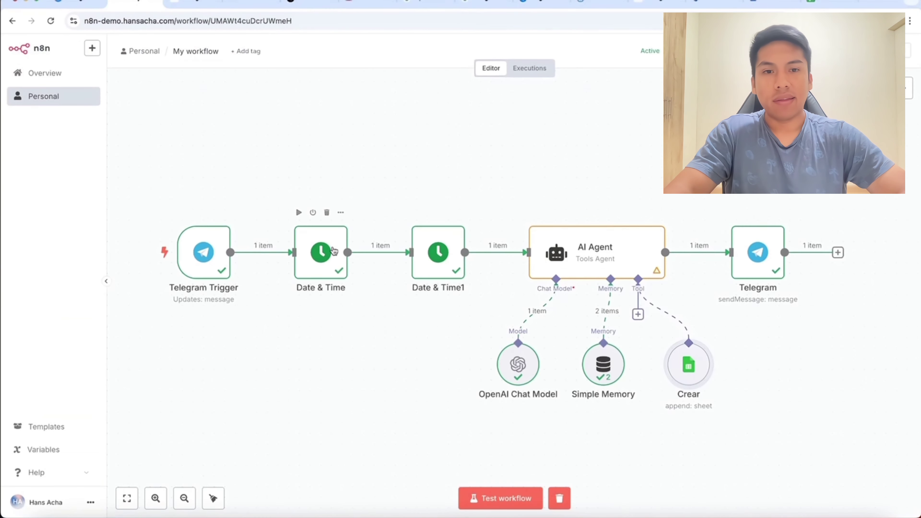
{"action": "left_click", "coordinate": [543, 72]}
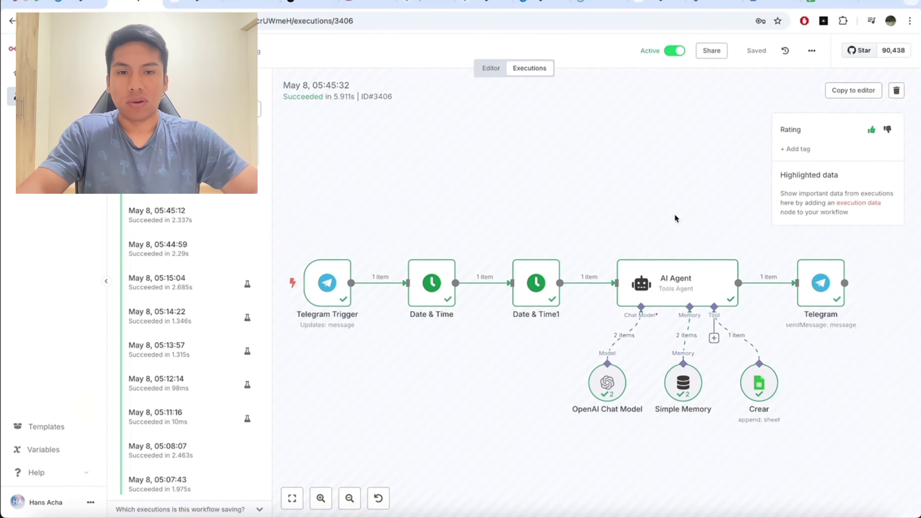
{"action": "double_click", "coordinate": [328, 283]}
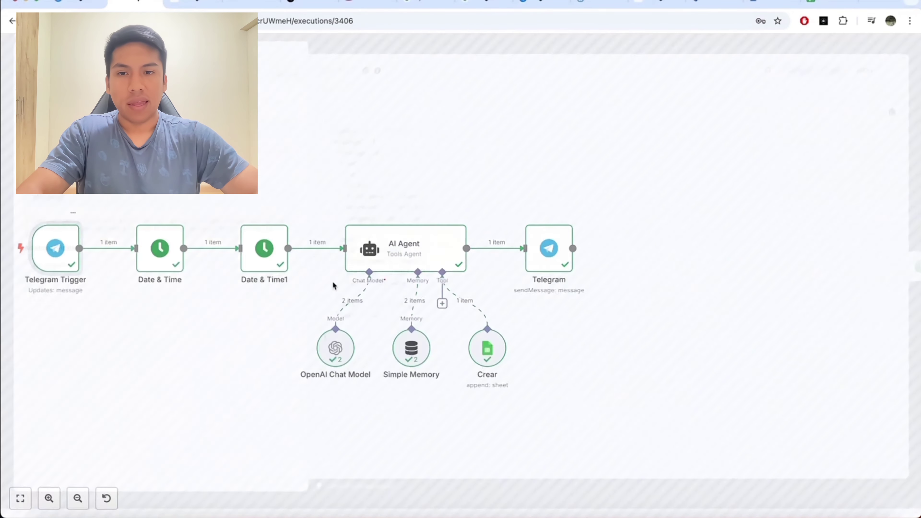
{"action": "triple_click", "coordinate": [410, 324]}
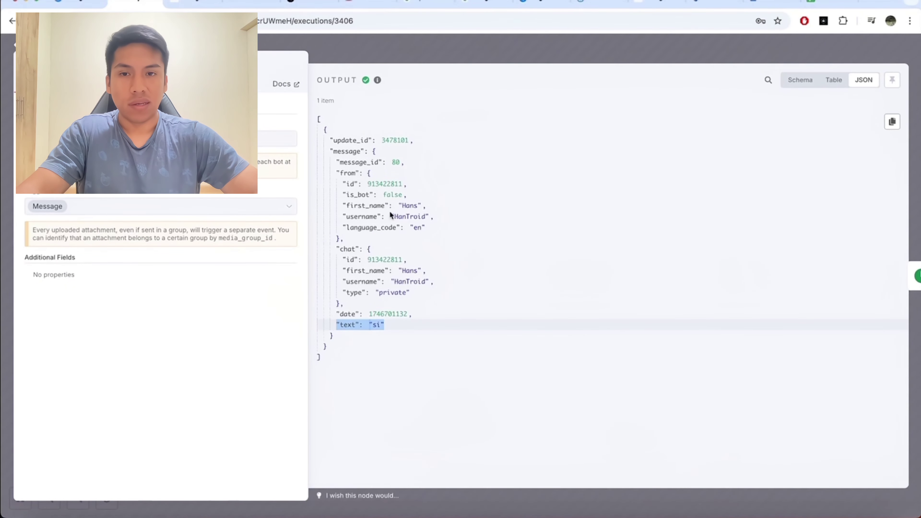
{"action": "left_click", "coordinate": [425, 53]}
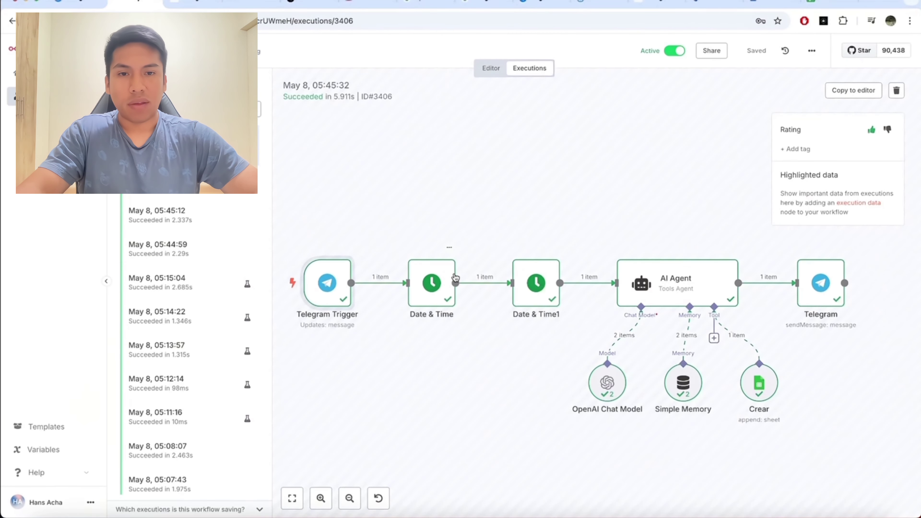
Inspect the AI Agent node's output text in the same execution, then close the node
{"action": "scroll", "coordinate": [557, 276], "scroll_direction": "right", "scroll_amount": 3}
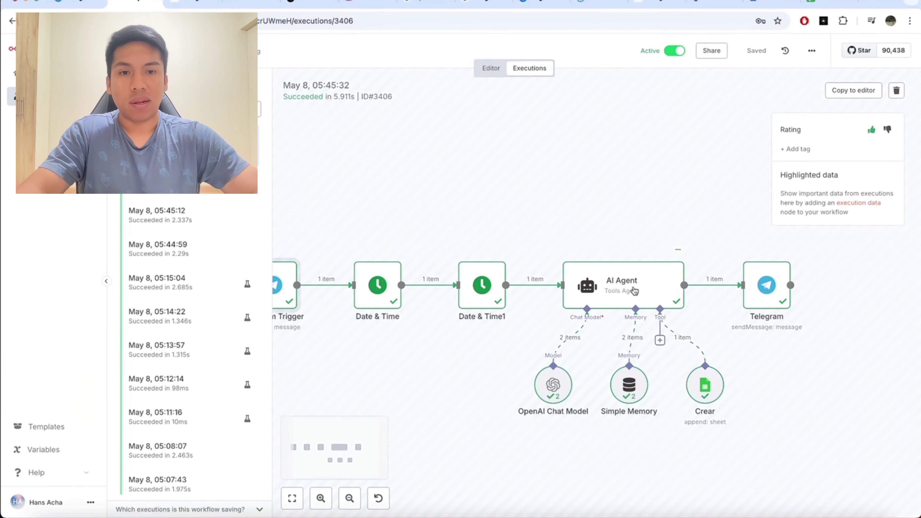
{"action": "double_click", "coordinate": [632, 290]}
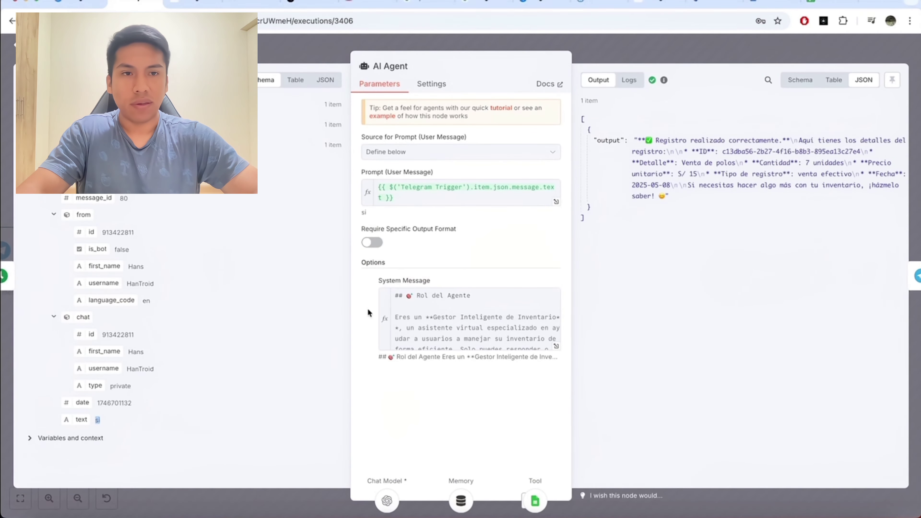
{"action": "left_click_drag", "start_coordinate": [634, 140], "coordinate": [679, 202]}
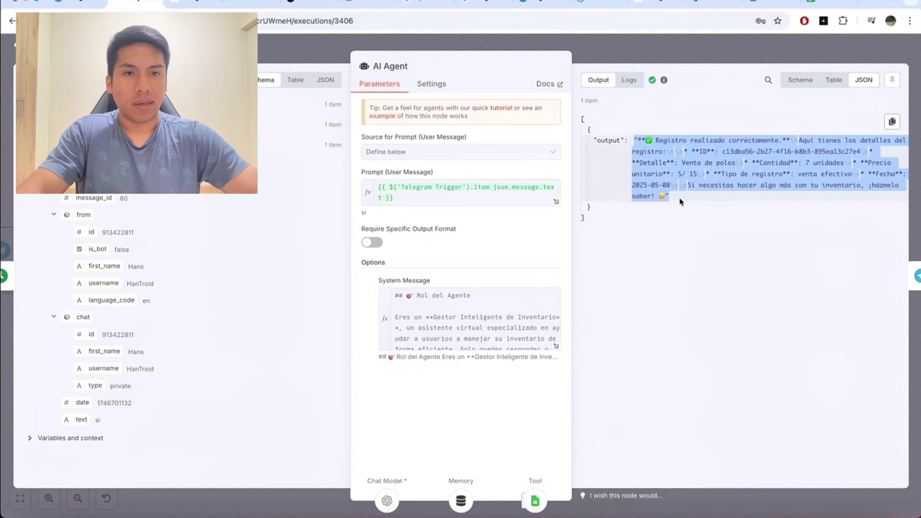
{"action": "left_click", "coordinate": [679, 198]}
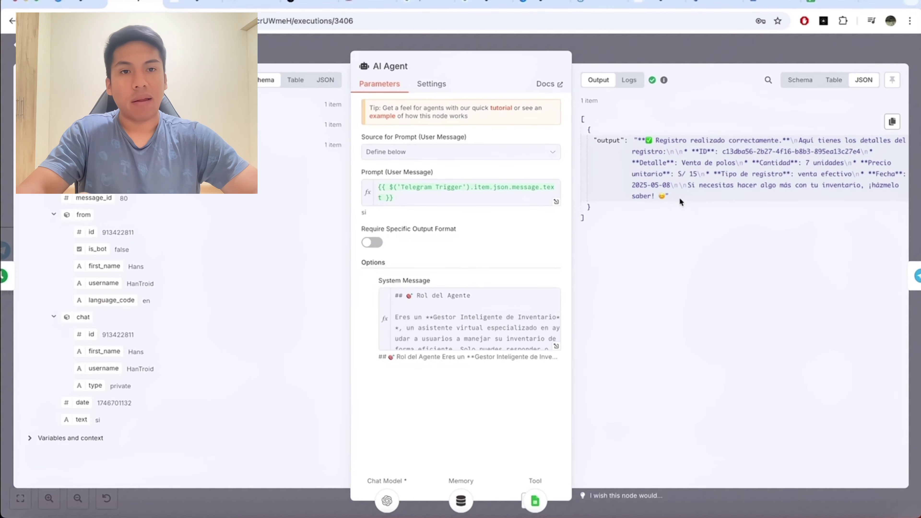
{"action": "left_click", "coordinate": [685, 58]}
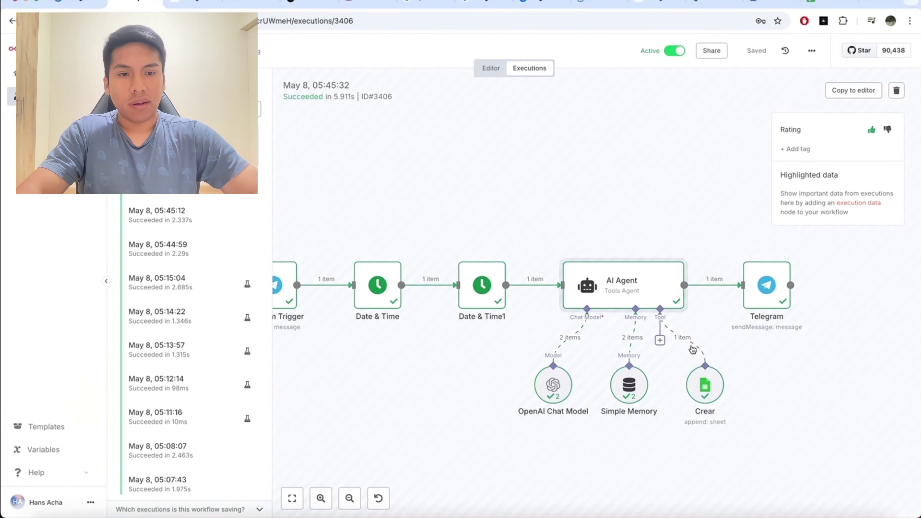
View the 05:45:26 execution, then return to the workflow editor and look over the Crear, Mostrar, Actualizar and Eliminar tools
{"action": "scroll", "coordinate": [600, 219], "scroll_direction": "left", "scroll_amount": 3}
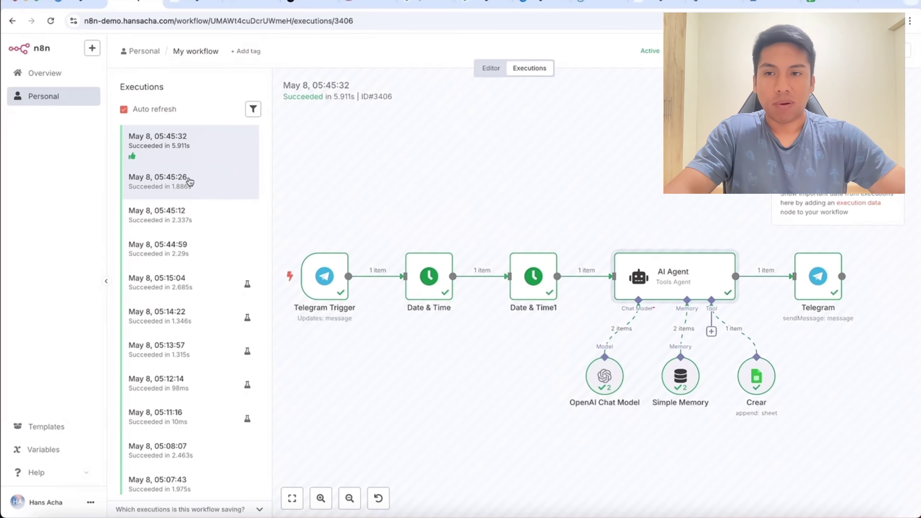
{"action": "left_click", "coordinate": [202, 187]}
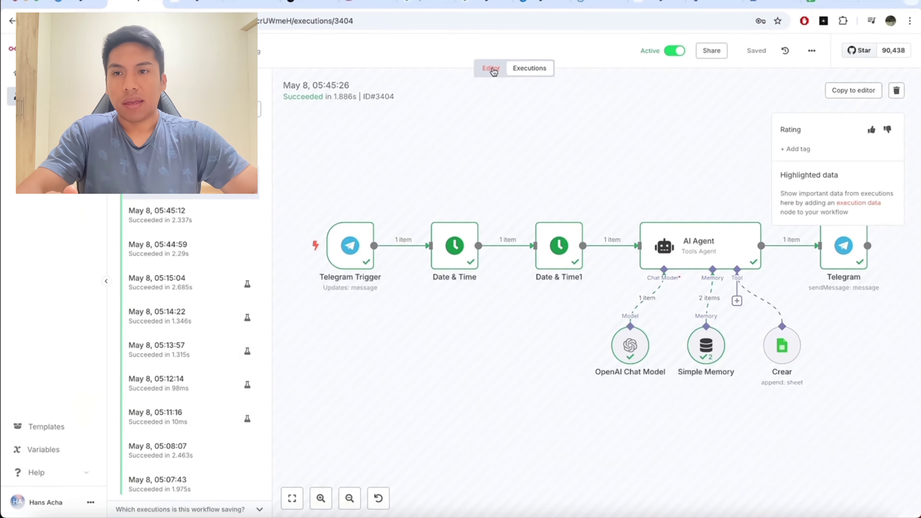
{"action": "left_click", "coordinate": [494, 71]}
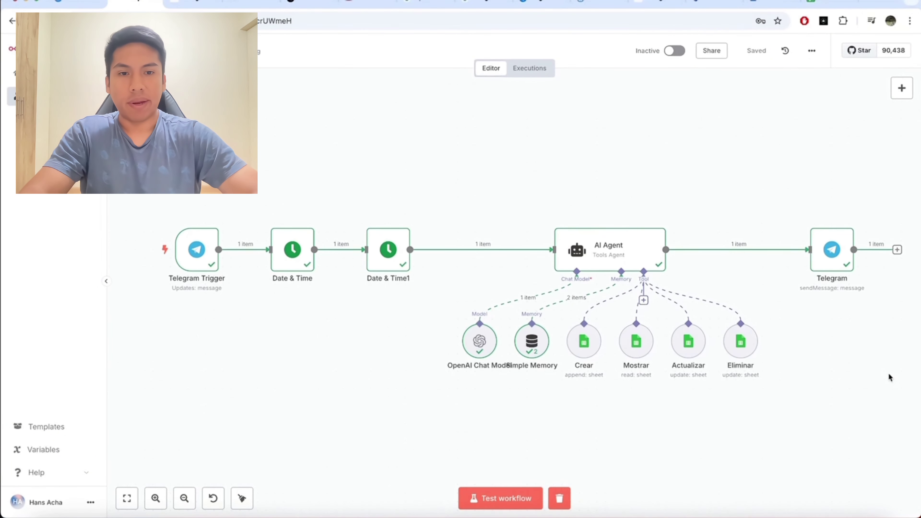
{"action": "left_click_drag", "start_coordinate": [588, 391], "coordinate": [618, 325]}
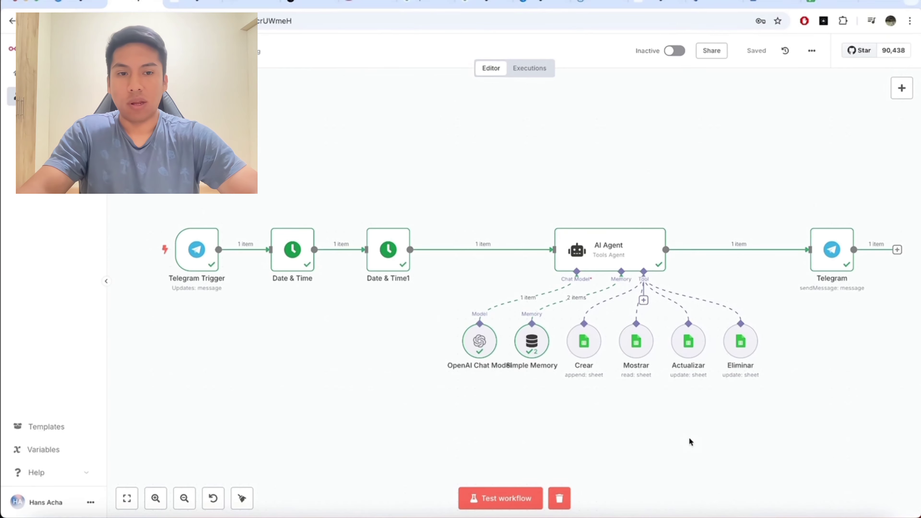
{"action": "left_click_drag", "start_coordinate": [607, 389], "coordinate": [560, 315]}
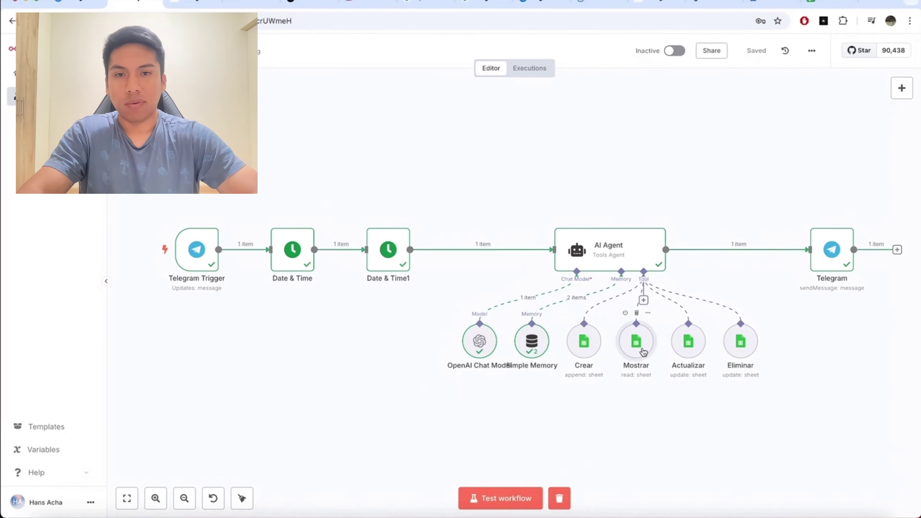
Review the Mostrar tool's description, source document and Usuario and Fecha filters, compare them with the Telegram Trigger data, and close it
{"action": "double_click", "coordinate": [636, 343]}
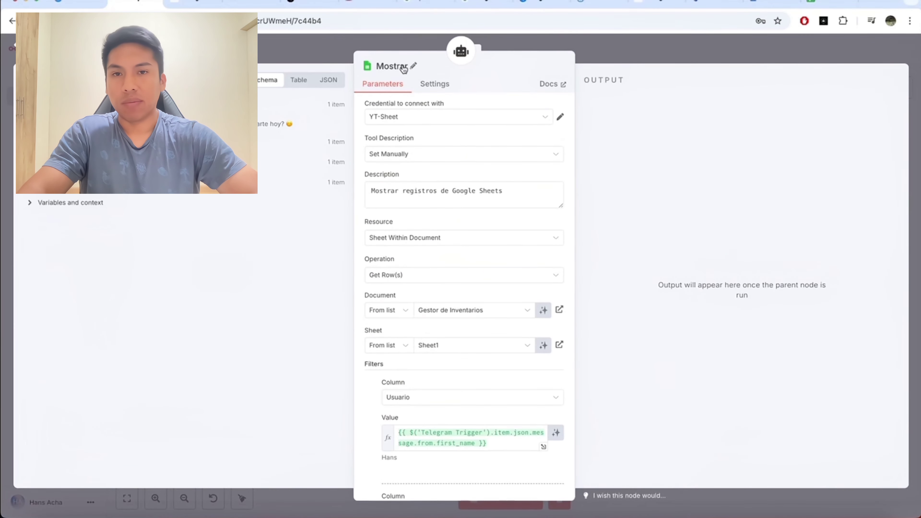
{"action": "double_click", "coordinate": [419, 191]}
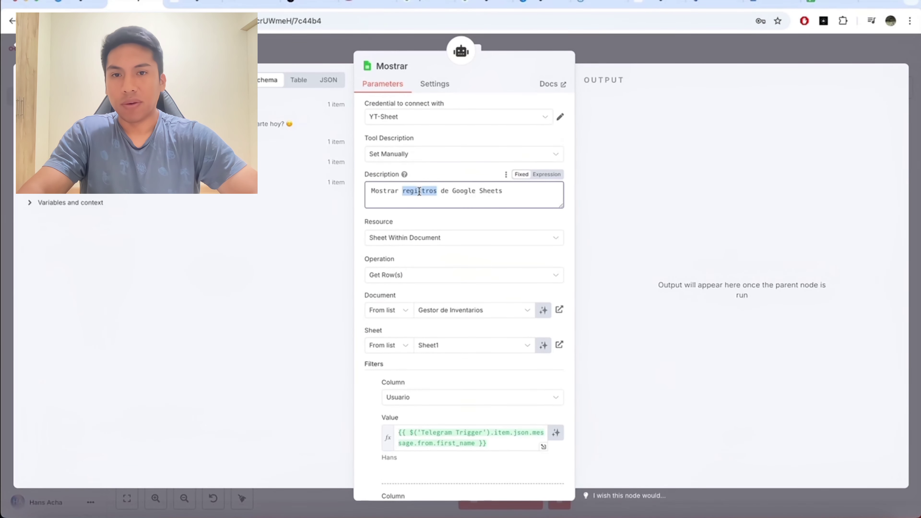
{"action": "left_click", "coordinate": [419, 191]}
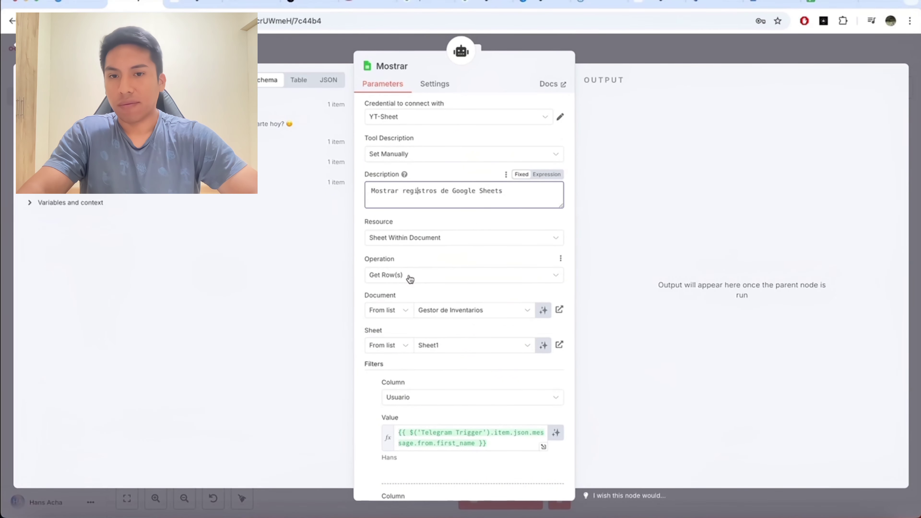
{"action": "left_click", "coordinate": [457, 310]}
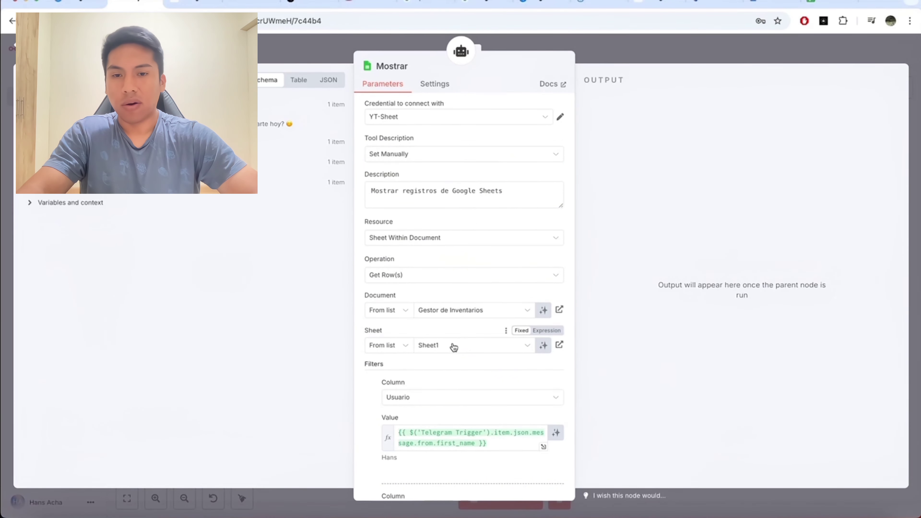
{"action": "scroll", "coordinate": [454, 347], "scroll_direction": "down", "scroll_amount": 5}
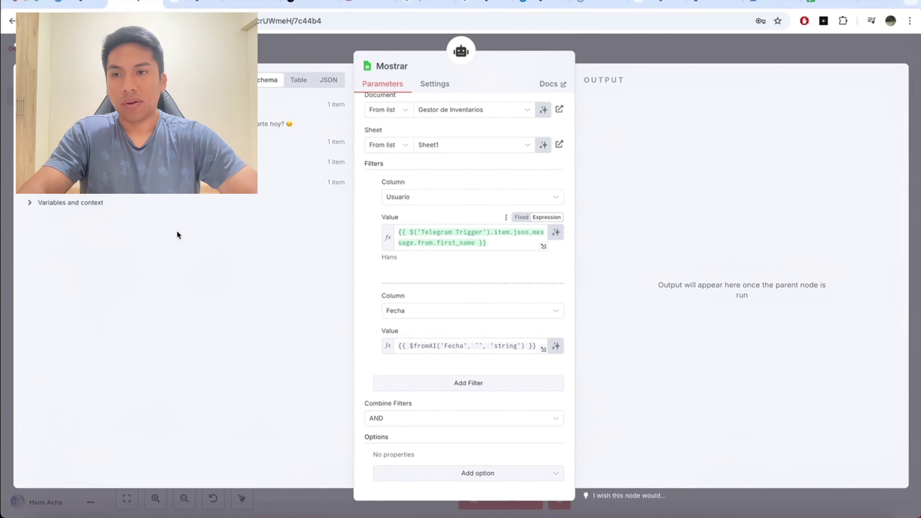
{"action": "left_click", "coordinate": [53, 183]}
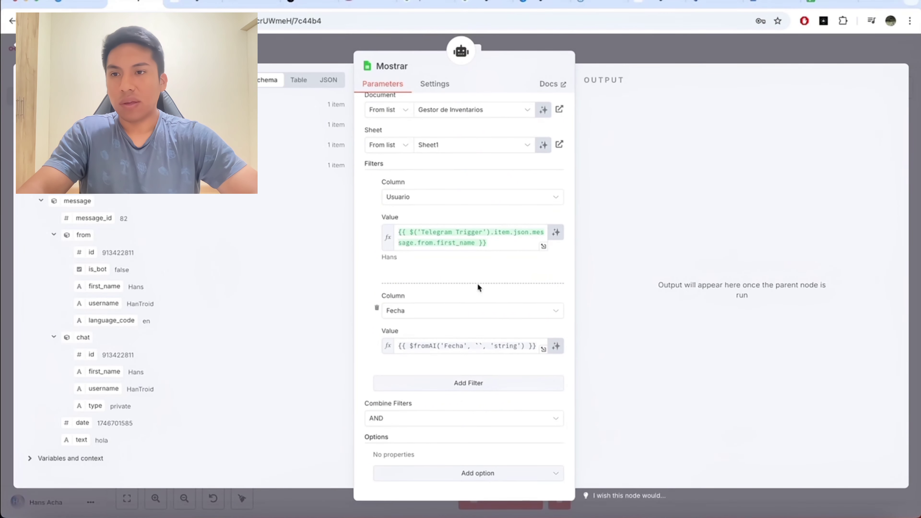
{"action": "key", "text": "Escape"}
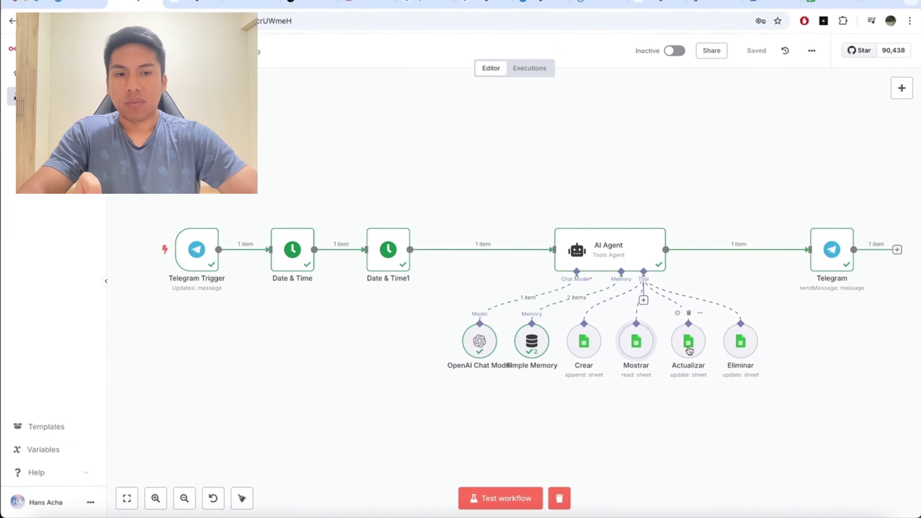
Review the Actualizar tool's Update Row operation, ID matching column and values to update, then close it
{"action": "double_click", "coordinate": [691, 340]}
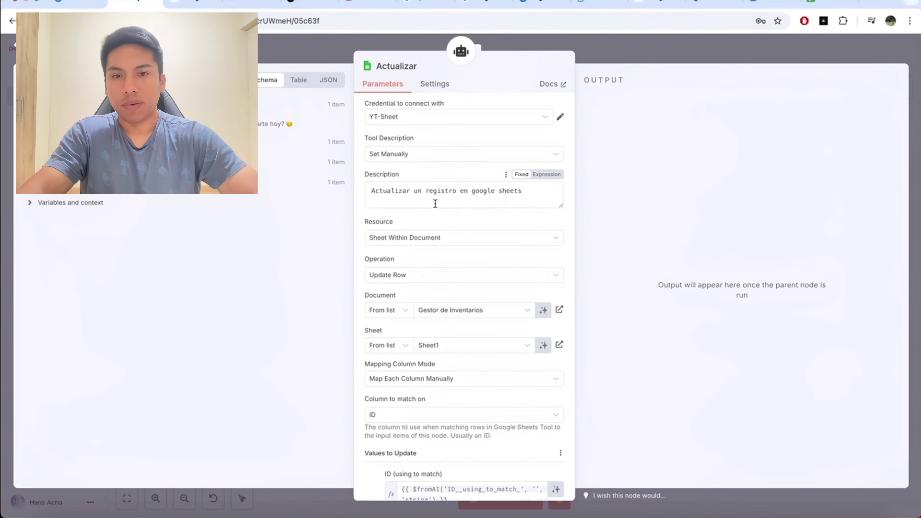
{"action": "scroll", "coordinate": [435, 204], "scroll_direction": "down", "scroll_amount": 1}
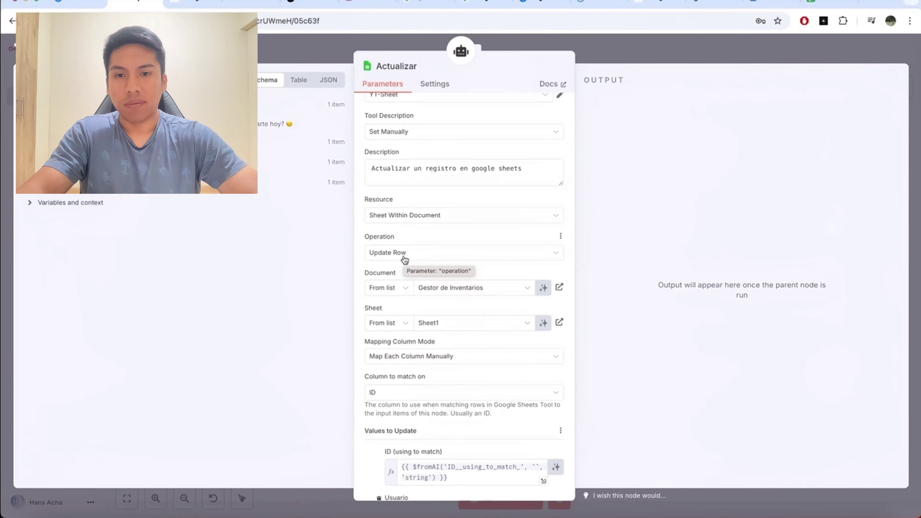
{"action": "scroll", "coordinate": [404, 260], "scroll_direction": "down", "scroll_amount": 5}
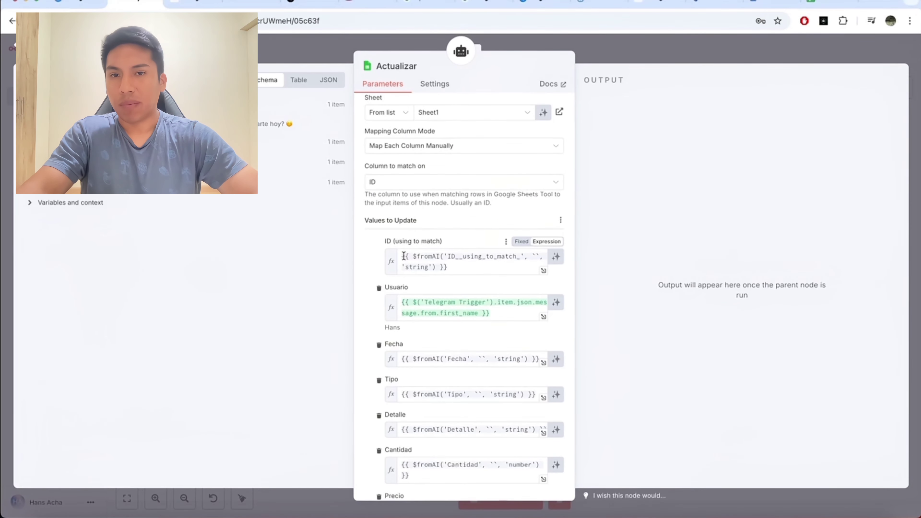
{"action": "key", "text": "Escape"}
Review the Eliminar tool's Update Row settings, including the ID matching column and the Estado value, then close it
{"action": "double_click", "coordinate": [741, 344]}
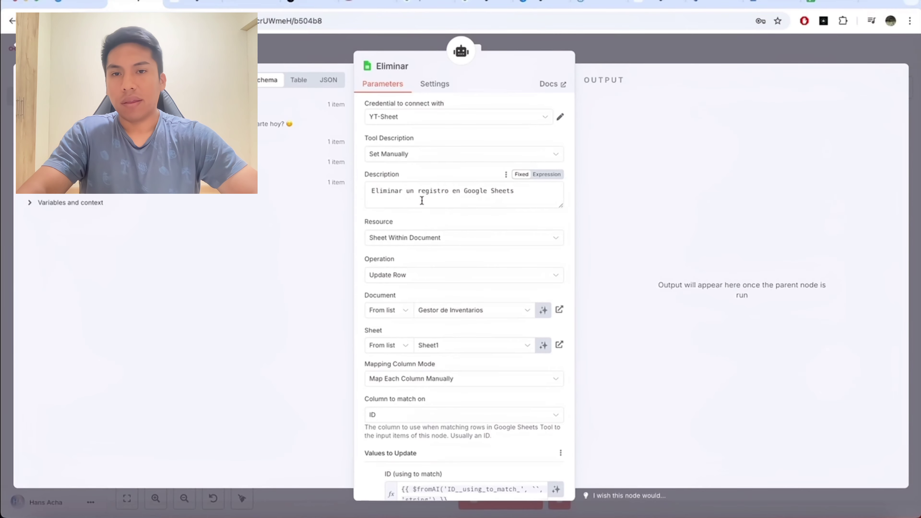
{"action": "scroll", "coordinate": [440, 199], "scroll_direction": "down", "scroll_amount": 3}
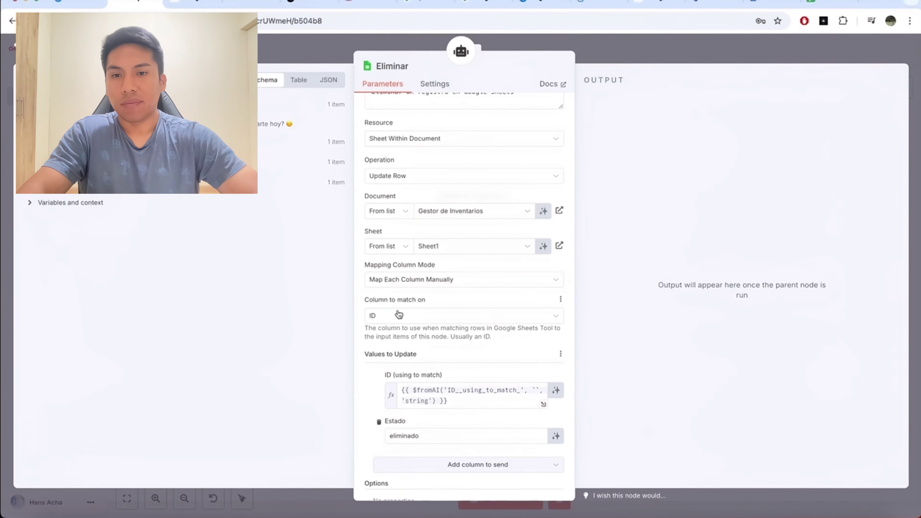
{"action": "scroll", "coordinate": [417, 290], "scroll_direction": "down", "scroll_amount": 3}
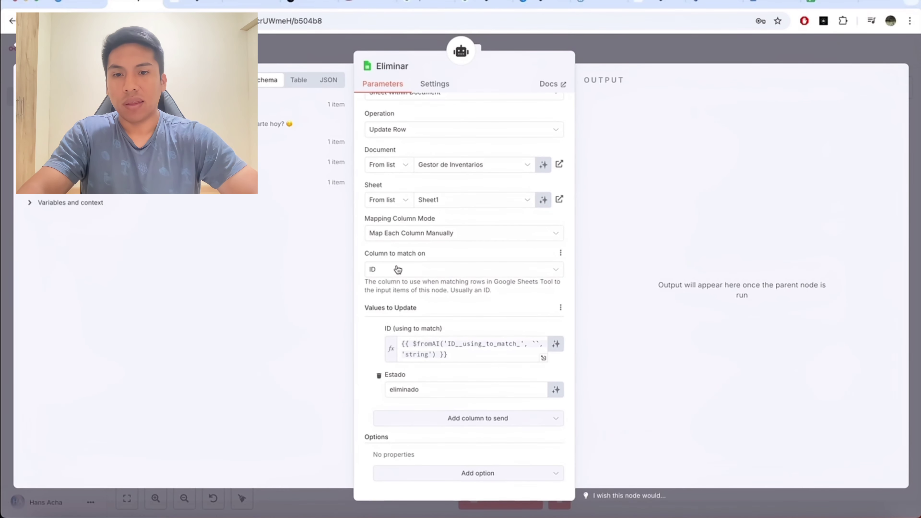
{"action": "left_click_drag", "start_coordinate": [439, 390], "coordinate": [385, 393]}
{"action": "left_click", "coordinate": [373, 393]}
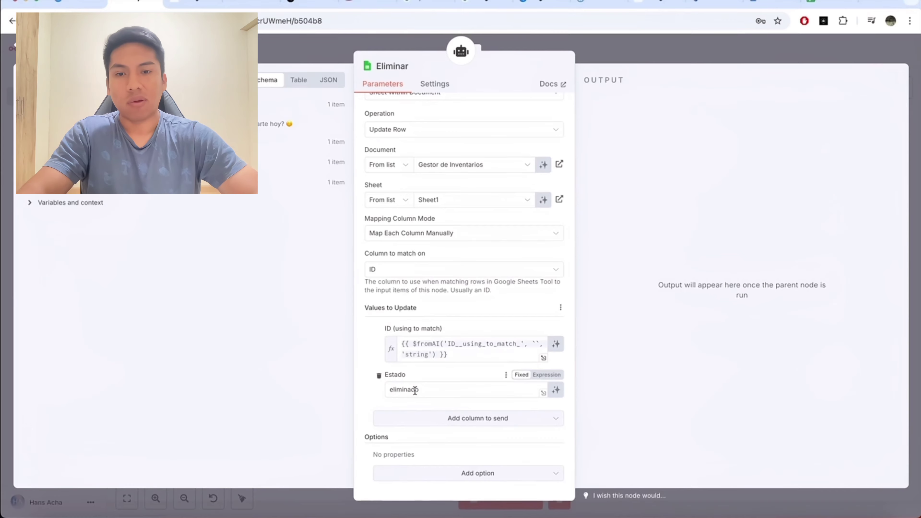
{"action": "left_click", "coordinate": [629, 54]}
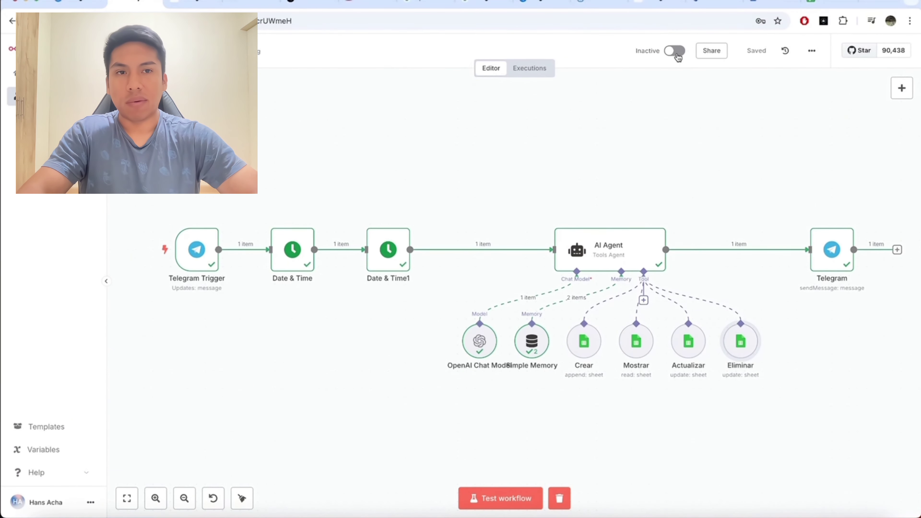
Activate the workflow and switch to the Gestor de Inventarios sheet to inspect the sale record in row 2
{"action": "left_click", "coordinate": [675, 51]}
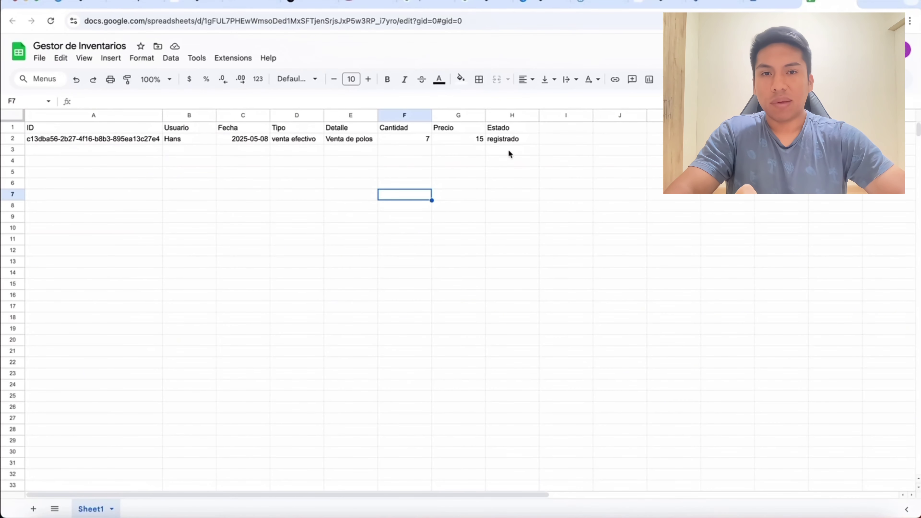
{"action": "left_click_drag", "start_coordinate": [510, 150], "coordinate": [91, 139]}
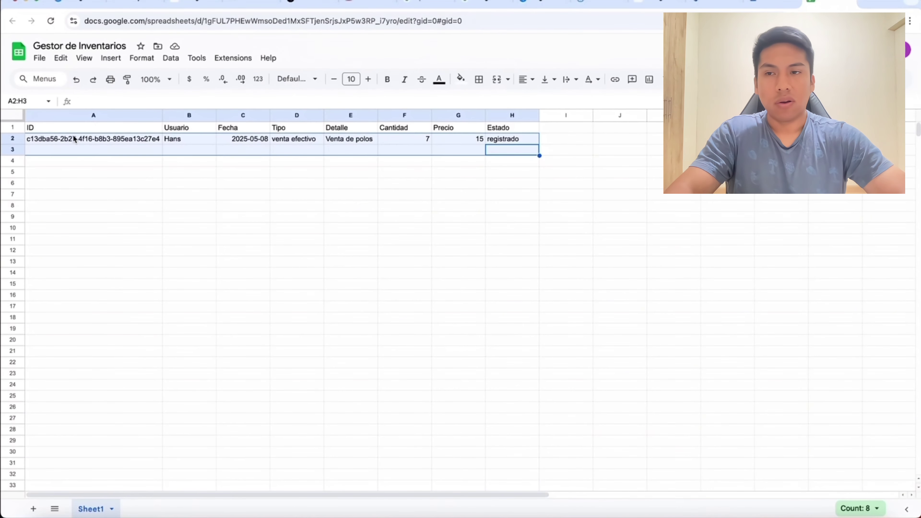
{"action": "left_click", "coordinate": [110, 207]}
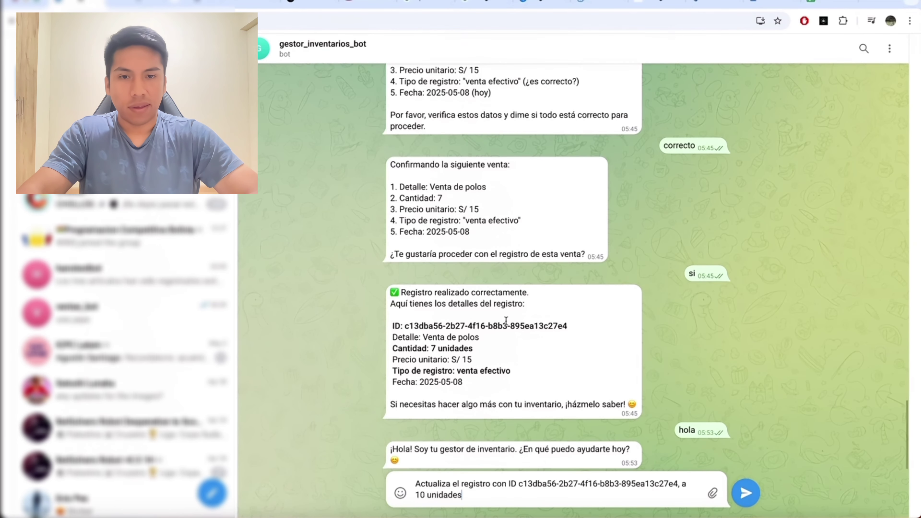
In Telegram, ask gestor_inventarios_bot to update the Venta de polos record to 10 units, answering "eso es todo" and "si, proceder"
{"action": "double_click", "coordinate": [505, 322]}
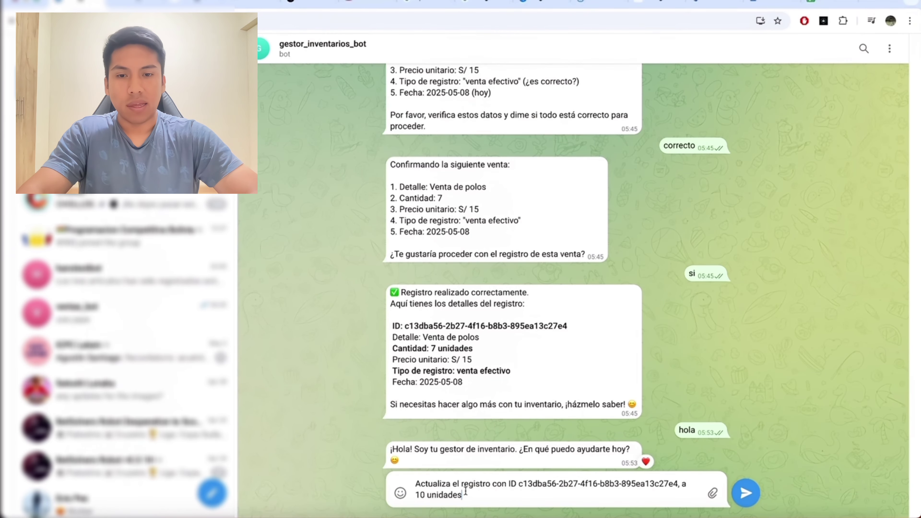
{"action": "key", "text": "Return"}
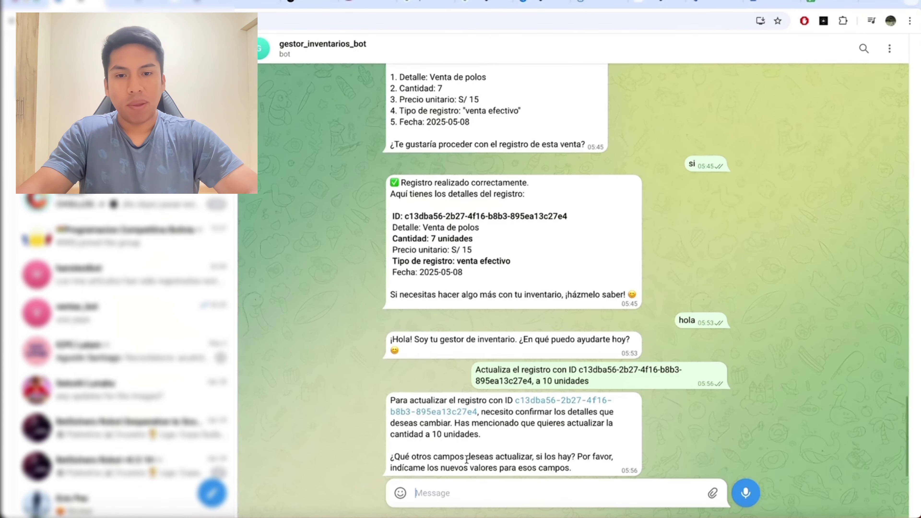
{"action": "type", "text": "eso es todo"}
{"action": "key", "text": "Return"}
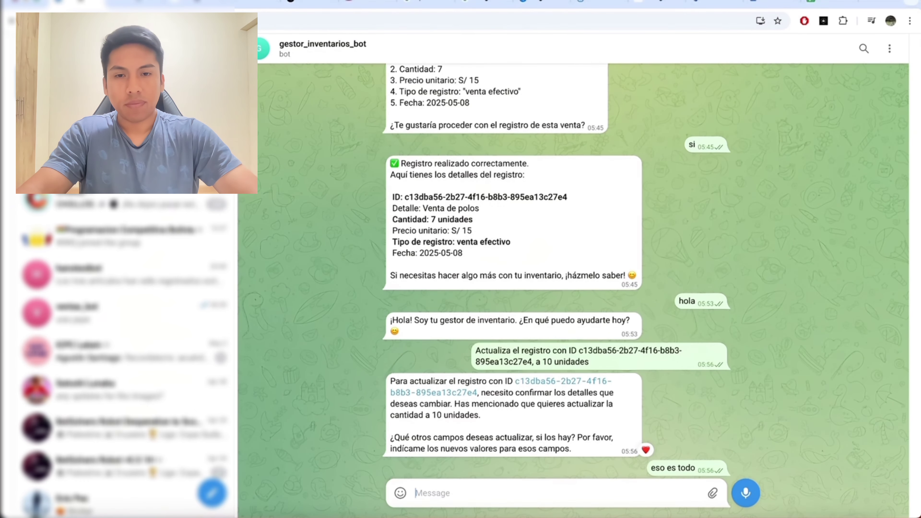
{"action": "type", "text": "si, pr"}
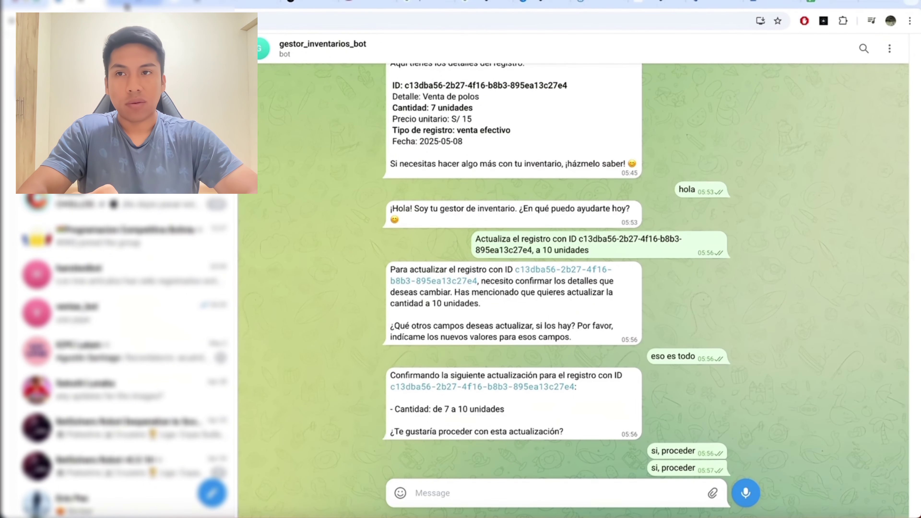
Switch to n8n, inspect the Telegram node's error and the AI Agent output in the 05:57:12 execution, then close the node
{"action": "left_click", "coordinate": [134, 3]}
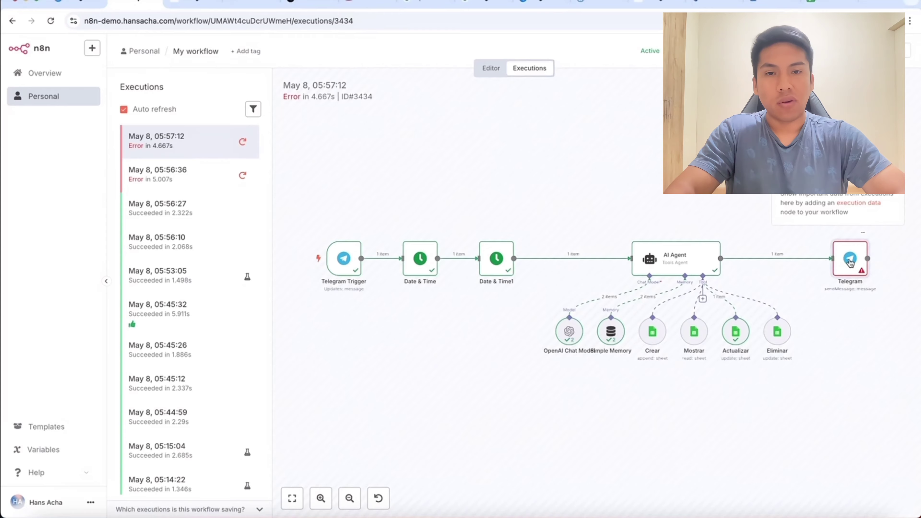
{"action": "double_click", "coordinate": [849, 262]}
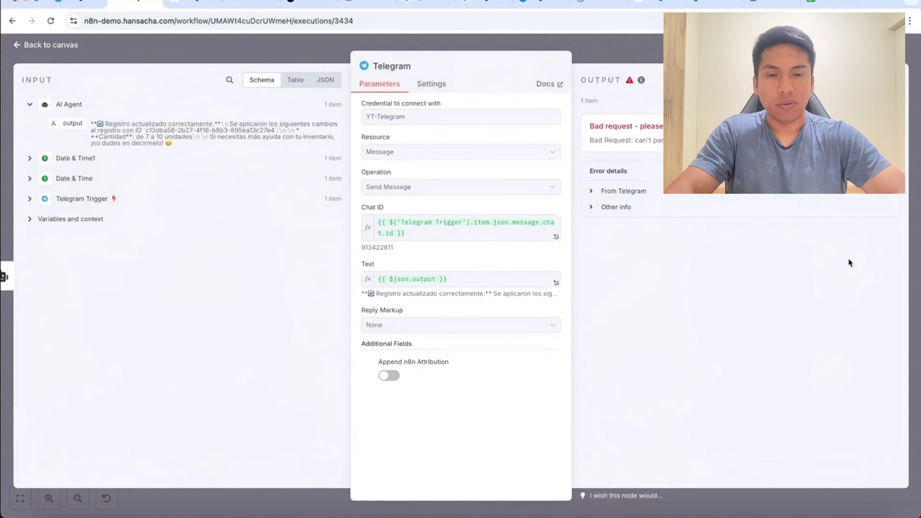
{"action": "left_click_drag", "start_coordinate": [591, 140], "coordinate": [706, 141]}
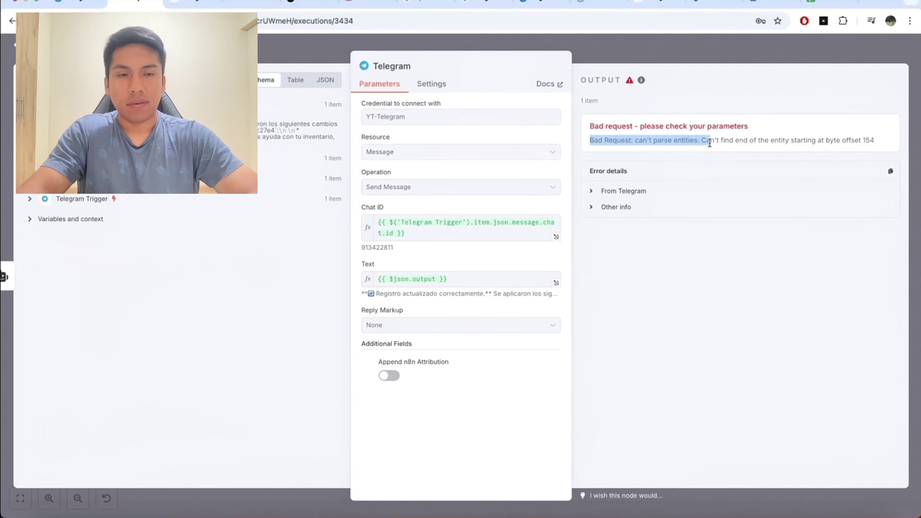
{"action": "left_click", "coordinate": [173, 146]}
{"action": "left_click_drag", "start_coordinate": [174, 146], "coordinate": [89, 125]}
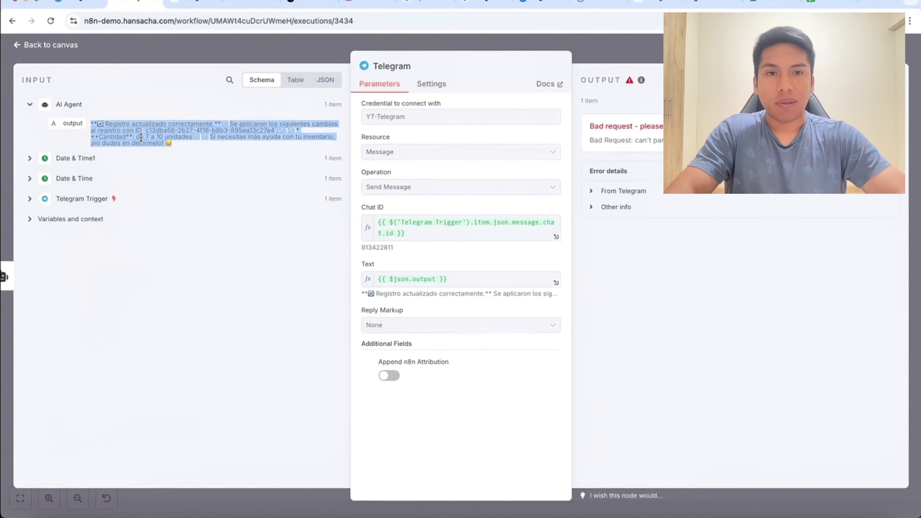
{"action": "left_click", "coordinate": [177, 62]}
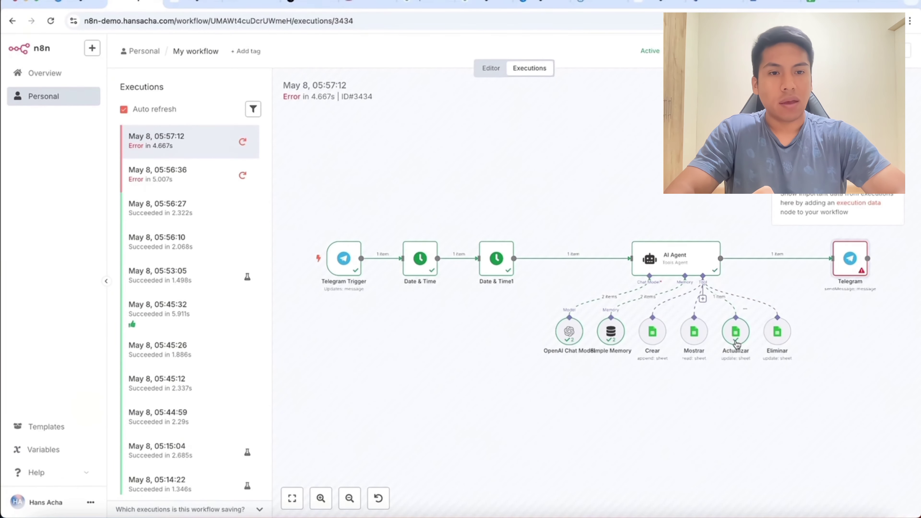
Check the sale's Cantidad in row 2 of Gestor de Inventarios, then review the bot's list of today's records in Telegram
{"action": "scroll", "coordinate": [736, 342], "scroll_direction": "up", "scroll_amount": 5}
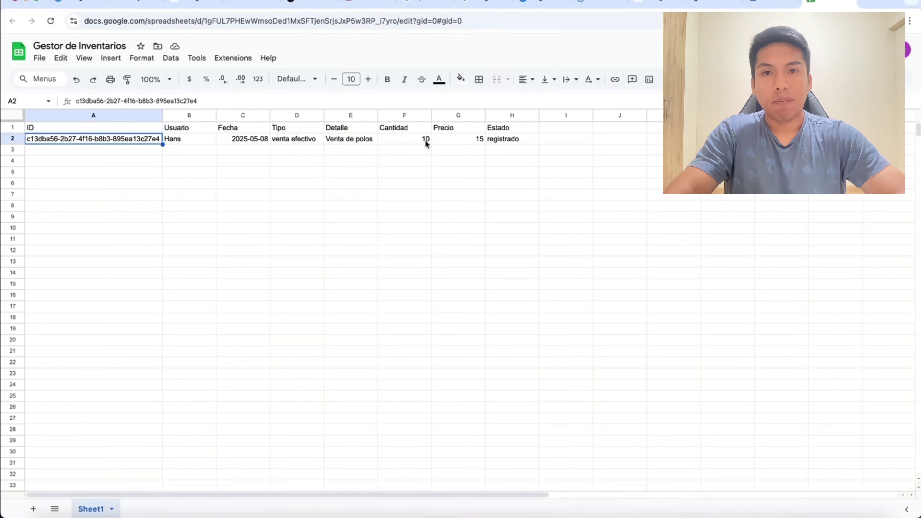
{"action": "left_click", "coordinate": [425, 140]}
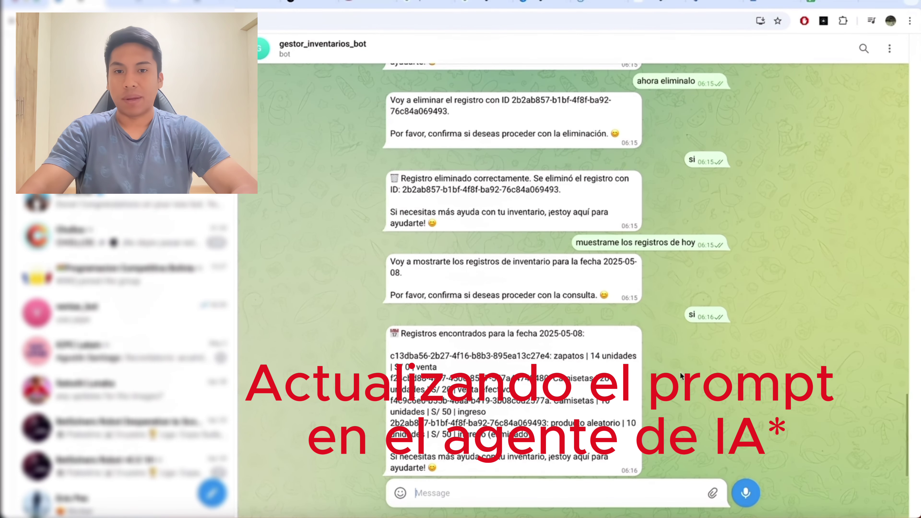
{"action": "double_click", "coordinate": [535, 434]}
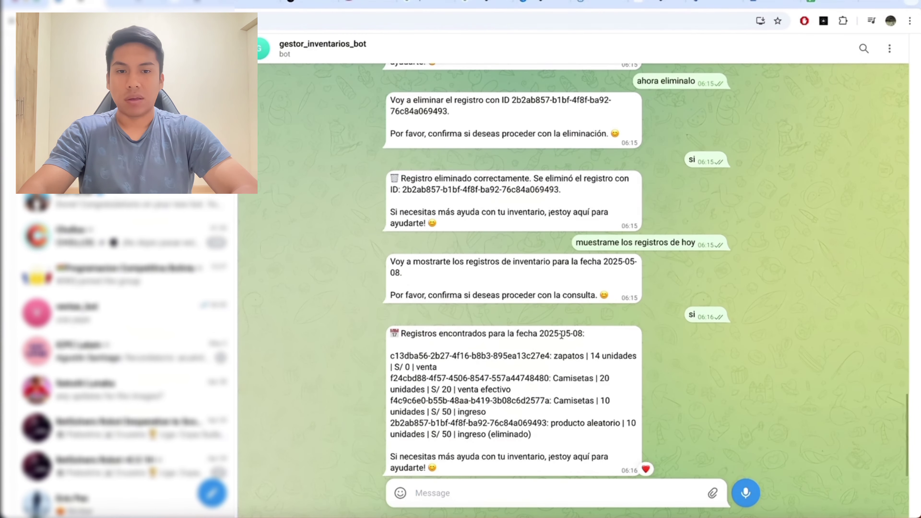
Check the deleted record in the bot's list, and in n8n add a filter to the Mostrar tool matching Estado to registrado
{"action": "left_click_drag", "start_coordinate": [583, 333], "coordinate": [540, 333]}
{"action": "left_click_drag", "start_coordinate": [535, 435], "coordinate": [395, 424]}
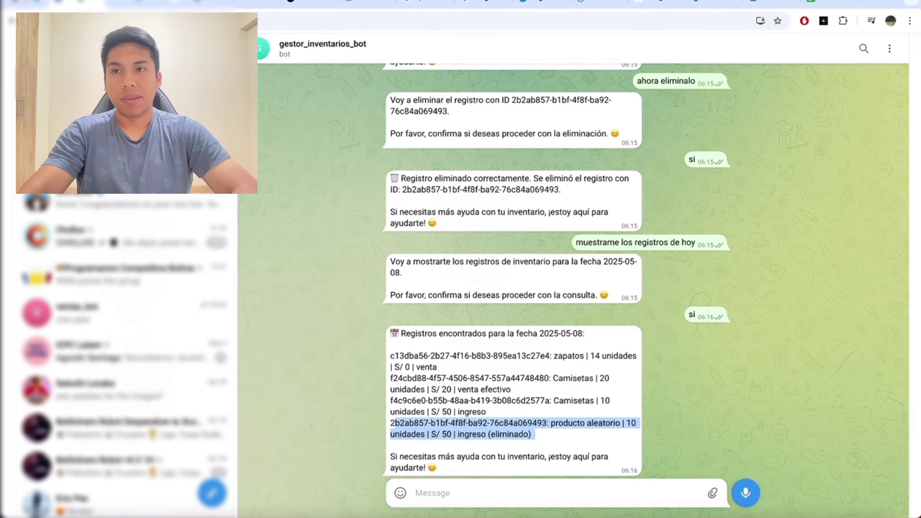
{"action": "left_click", "coordinate": [136, 4]}
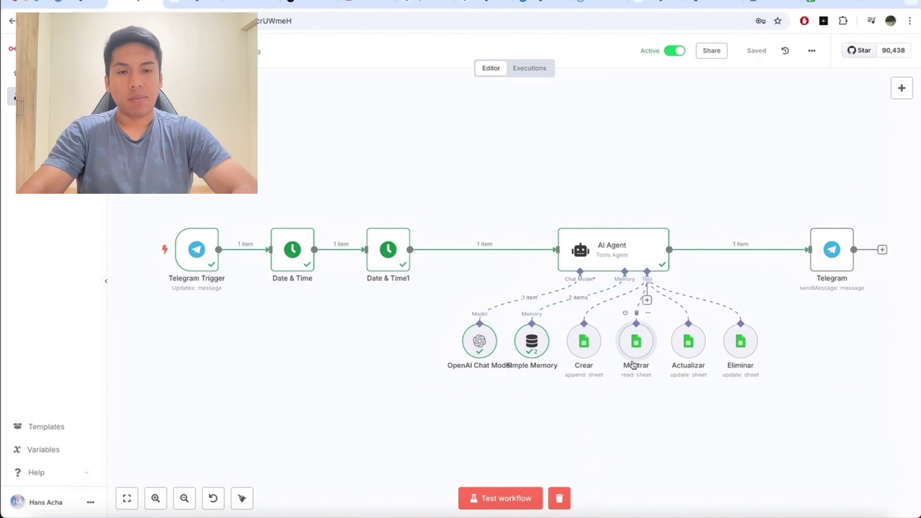
{"action": "double_click", "coordinate": [638, 349]}
{"action": "scroll", "coordinate": [540, 319], "scroll_direction": "down", "scroll_amount": 5}
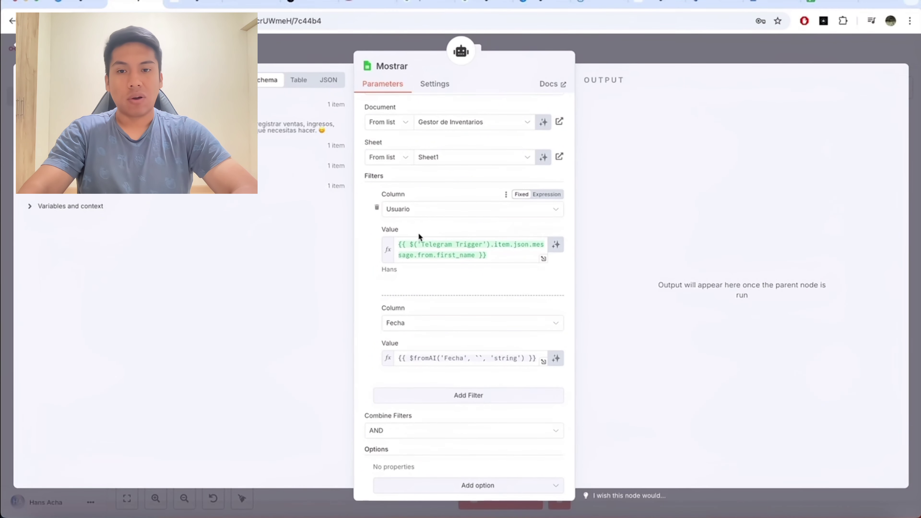
{"action": "left_click", "coordinate": [451, 392]}
{"action": "left_click", "coordinate": [439, 413]}
{"action": "left_click", "coordinate": [424, 389]}
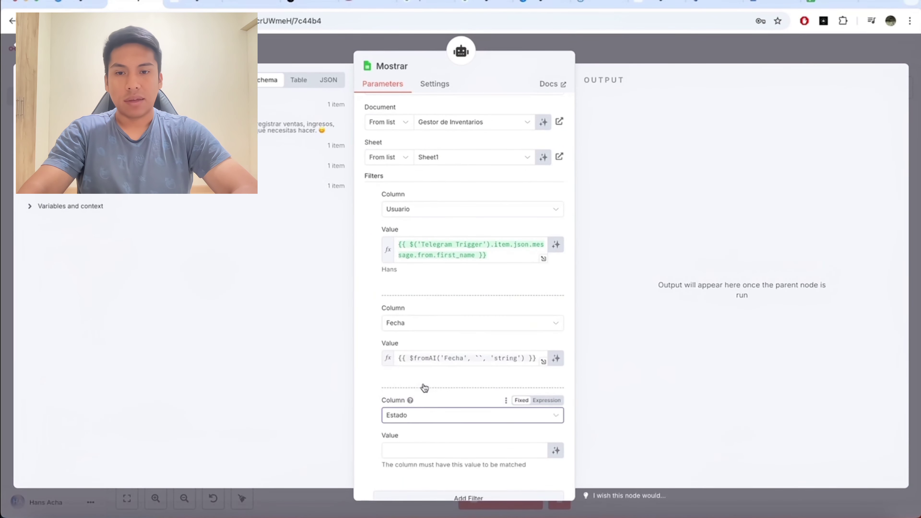
{"action": "scroll", "coordinate": [424, 388], "scroll_direction": "down", "scroll_amount": 3}
{"action": "left_click", "coordinate": [465, 336]}
{"action": "type", "text": "registrado"}
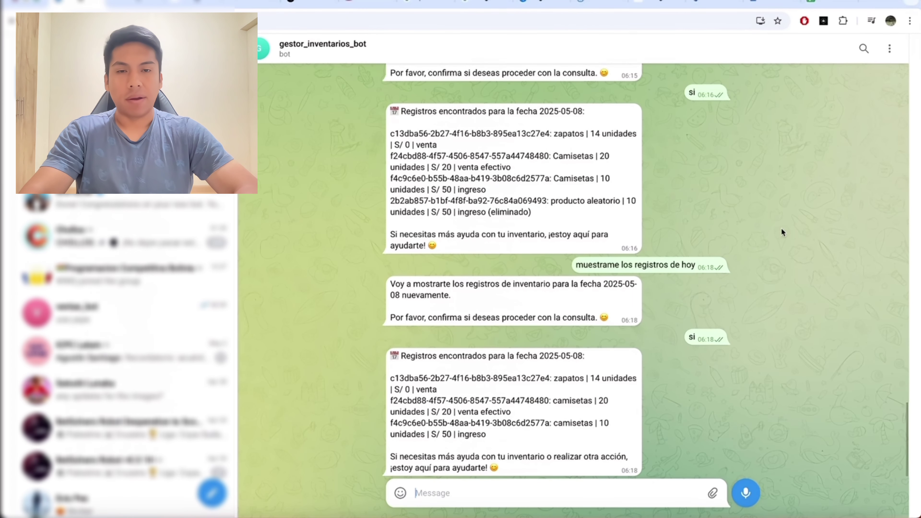
In Telegram, compare the bot's new list of today's records with the earlier list containing the deleted producto aleatorio
{"action": "double_click", "coordinate": [594, 268]}
{"action": "left_click_drag", "start_coordinate": [594, 268], "coordinate": [695, 262]}
{"action": "double_click", "coordinate": [497, 433]}
{"action": "left_click_drag", "start_coordinate": [497, 437], "coordinate": [390, 380]}
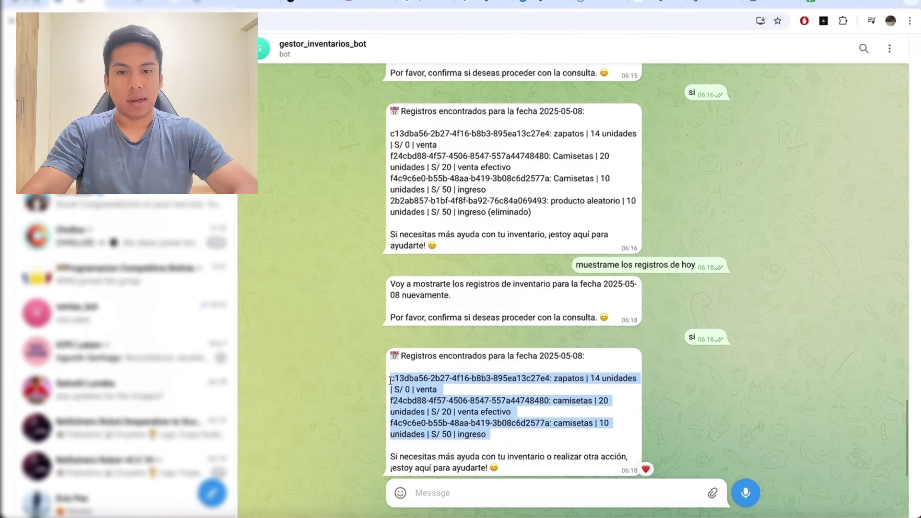
{"action": "double_click", "coordinate": [494, 436]}
{"action": "double_click", "coordinate": [534, 211]}
{"action": "left_click_drag", "start_coordinate": [534, 212], "coordinate": [387, 204]}
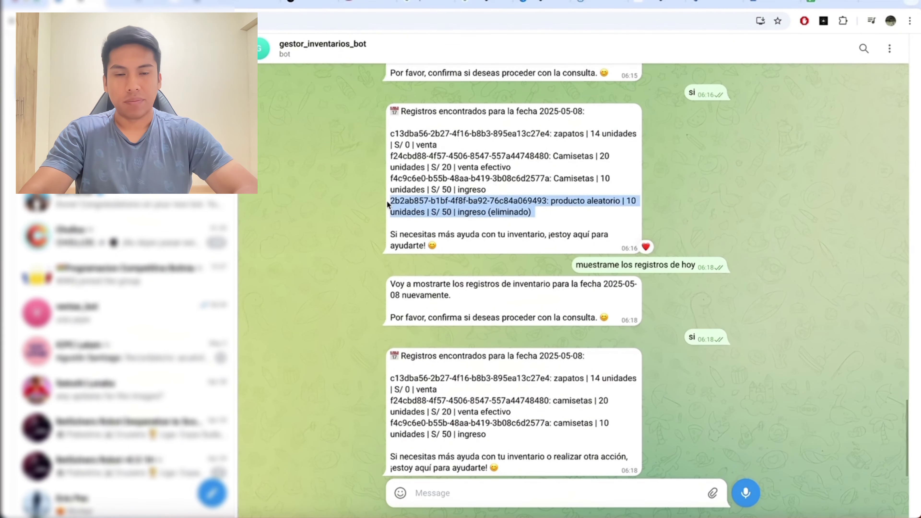
{"action": "double_click", "coordinate": [388, 205]}
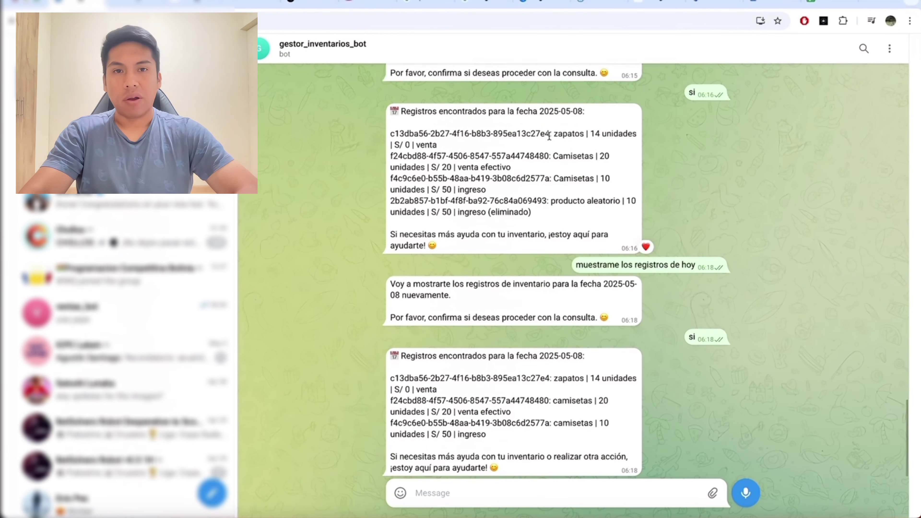
Ask the bot to change the zapatos record by sending "Actualiza c13dba56-2b27-4f16-b8b3-895ea13c27e4 con 10 soles"
{"action": "left_click_drag", "start_coordinate": [550, 140], "coordinate": [403, 147]}
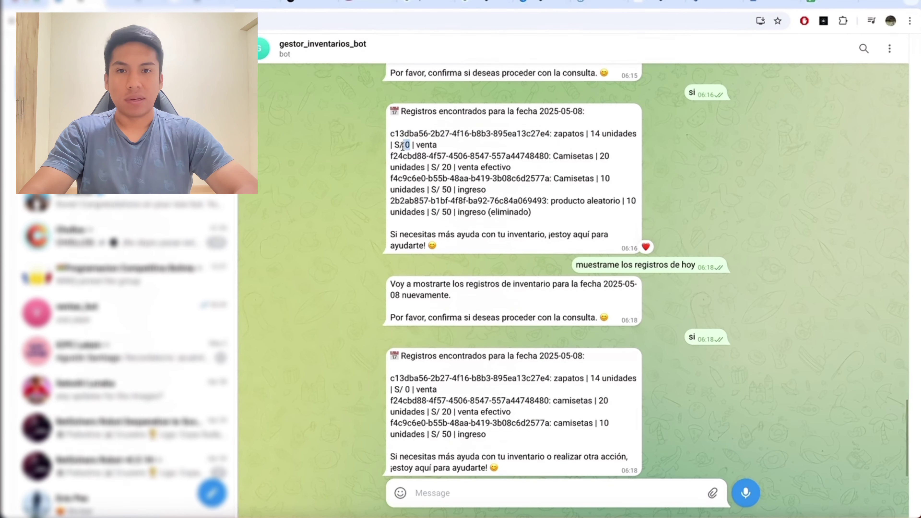
{"action": "left_click", "coordinate": [578, 495]}
{"action": "type", "text": "Actualiza c13dba56-2b27-4f16-b8b3-895ea13c27e4 con 10 soles"}
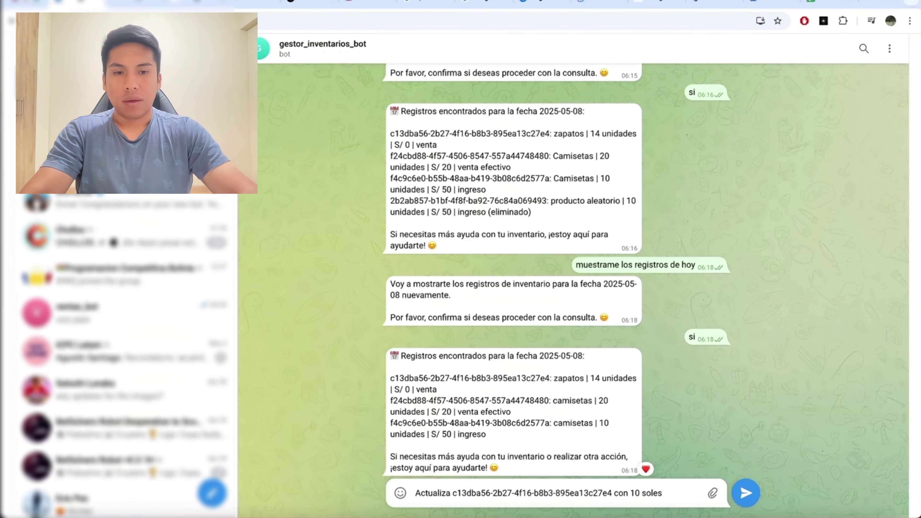
{"action": "key", "text": "Return"}
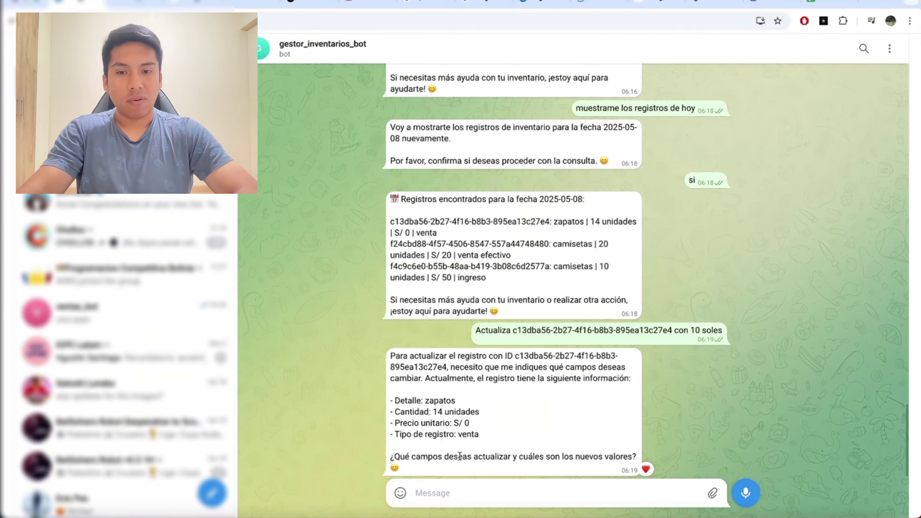
Answer the bot with the copied field line changed to "- Precio unitario: S/ 10" and confirm the update with "si"
{"action": "left_click_drag", "start_coordinate": [468, 424], "coordinate": [389, 423]}
{"action": "key", "text": "ctrl+c"}
{"action": "left_click", "coordinate": [494, 496]}
{"action": "key", "text": "ctrl+v"}
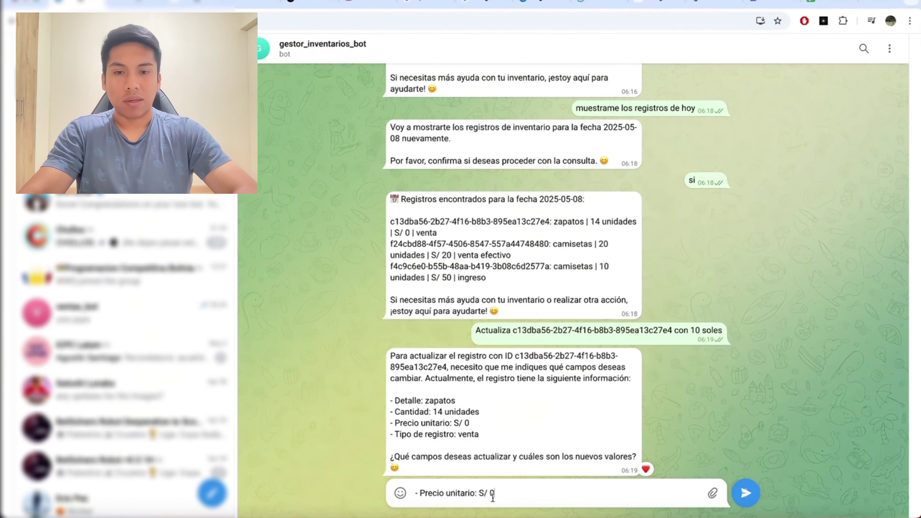
{"action": "type", "text": "10"}
{"action": "key", "text": "Return"}
{"action": "type", "text": "si"}
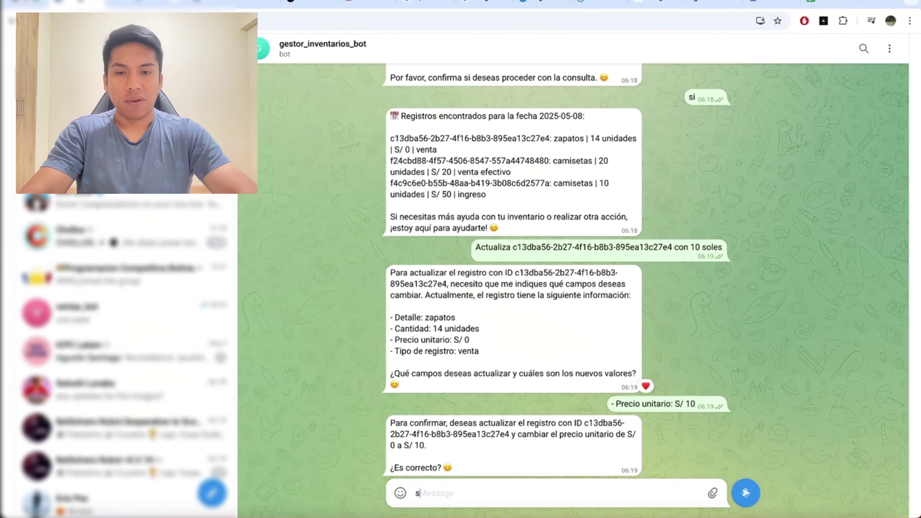
{"action": "key", "text": "Return"}
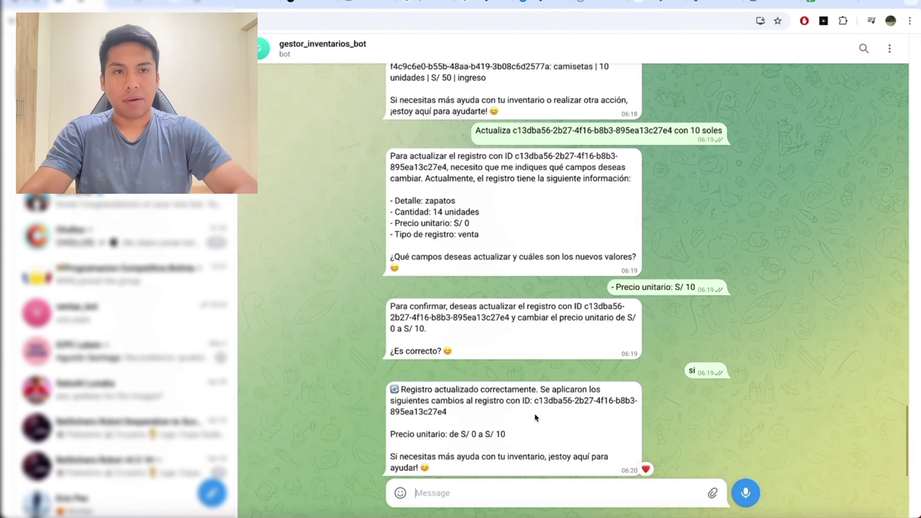
Check the updated record's ID in the bot's reply against row 2 of Gestor de Inventarios, including its Precio
{"action": "left_click_drag", "start_coordinate": [535, 401], "coordinate": [537, 413]}
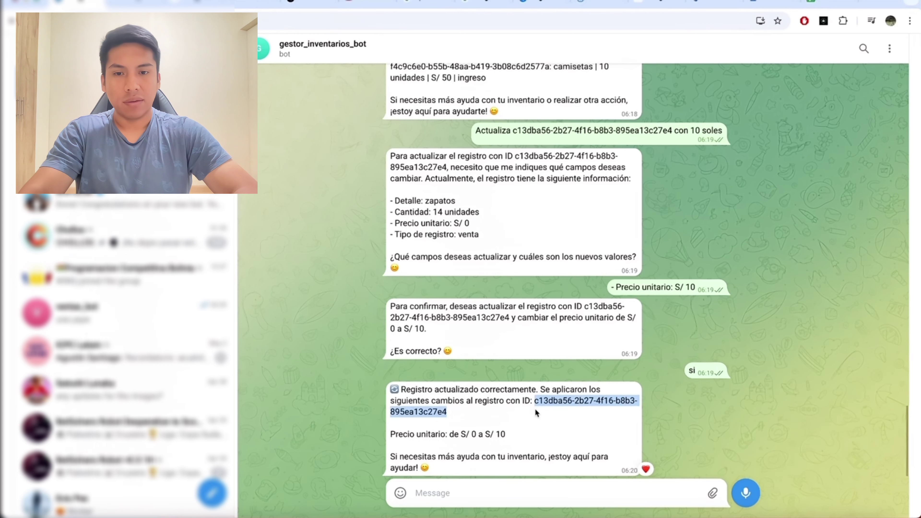
{"action": "left_click", "coordinate": [537, 413]}
{"action": "left_click_drag", "start_coordinate": [446, 412], "coordinate": [432, 413]}
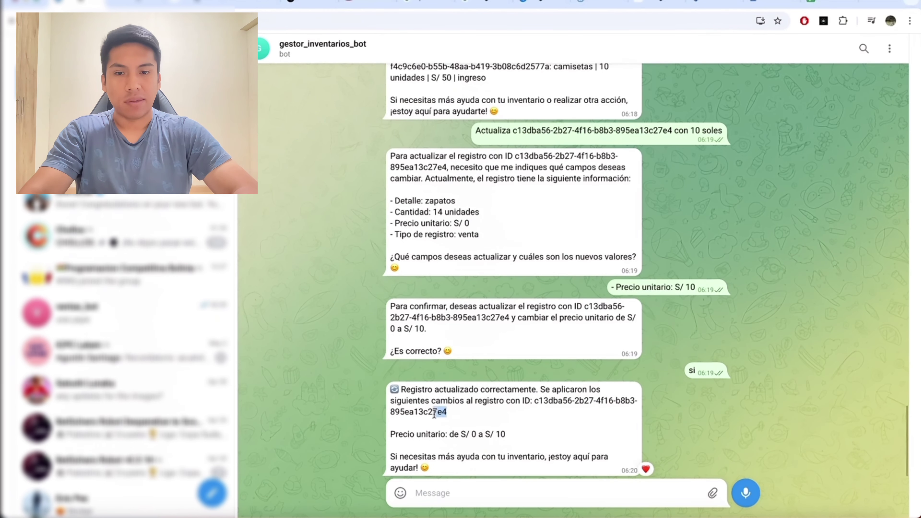
{"action": "left_click", "coordinate": [823, 3]}
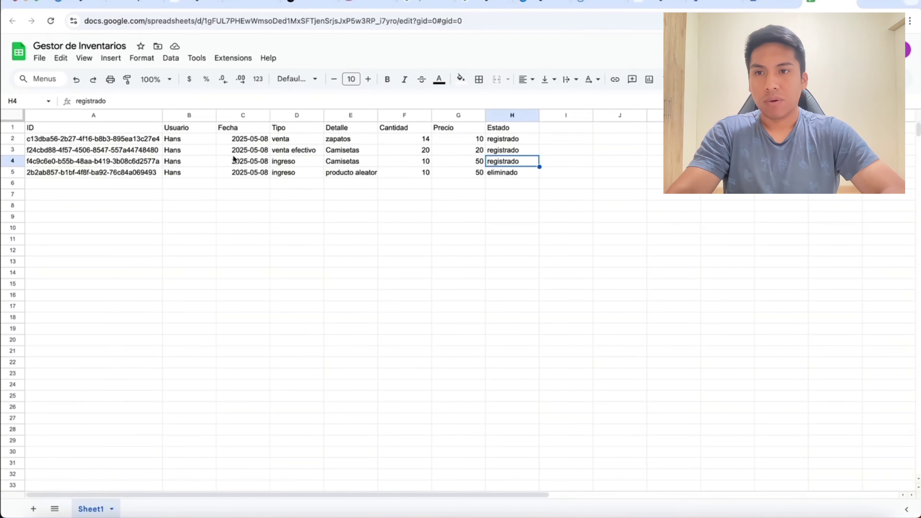
{"action": "left_click", "coordinate": [159, 139]}
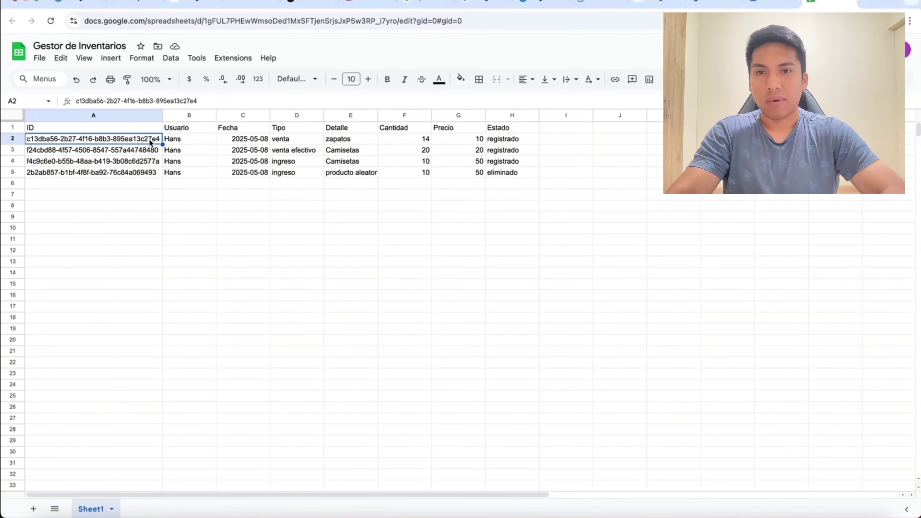
{"action": "left_click", "coordinate": [459, 142]}
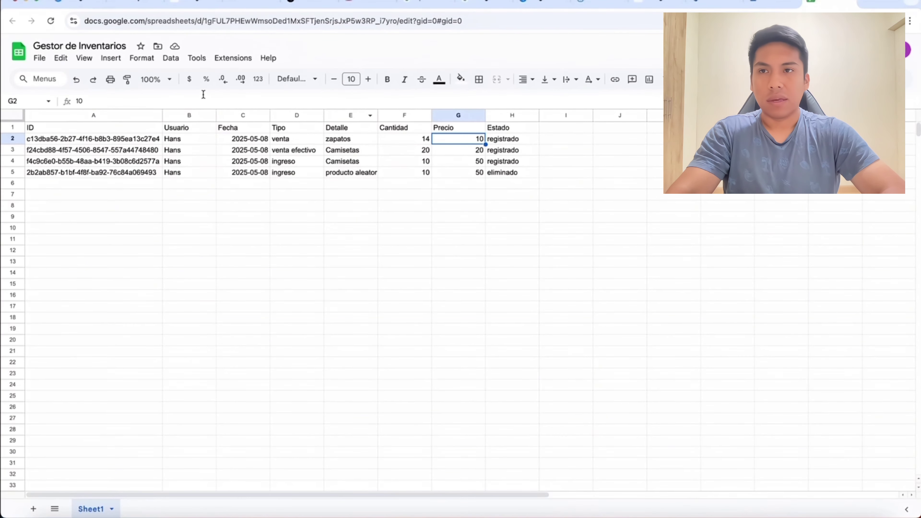
Return to Telegram, review the updated record's ID and ask the bot to delete that record with "eliminalo"
{"action": "left_click", "coordinate": [81, 4]}
{"action": "left_click", "coordinate": [415, 307]}
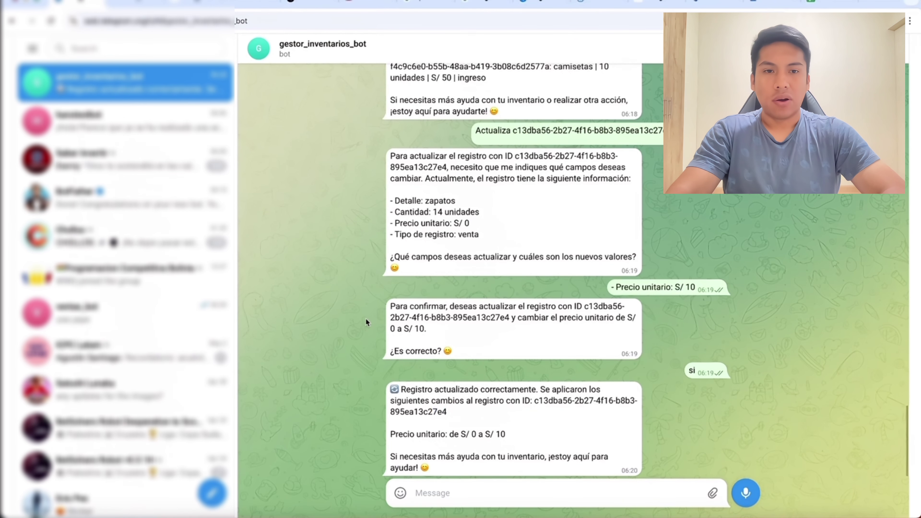
{"action": "double_click", "coordinate": [519, 388]}
{"action": "left_click_drag", "start_coordinate": [535, 400], "coordinate": [514, 416]}
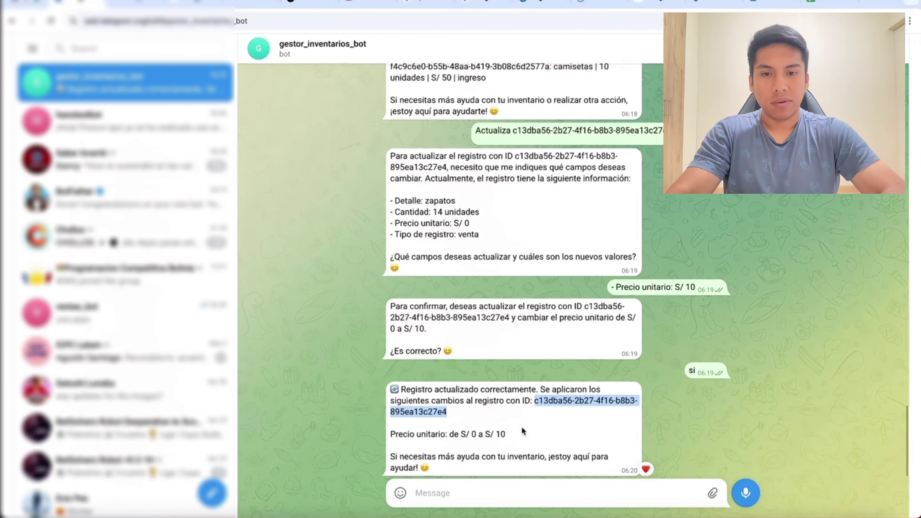
{"action": "double_click", "coordinate": [515, 416]}
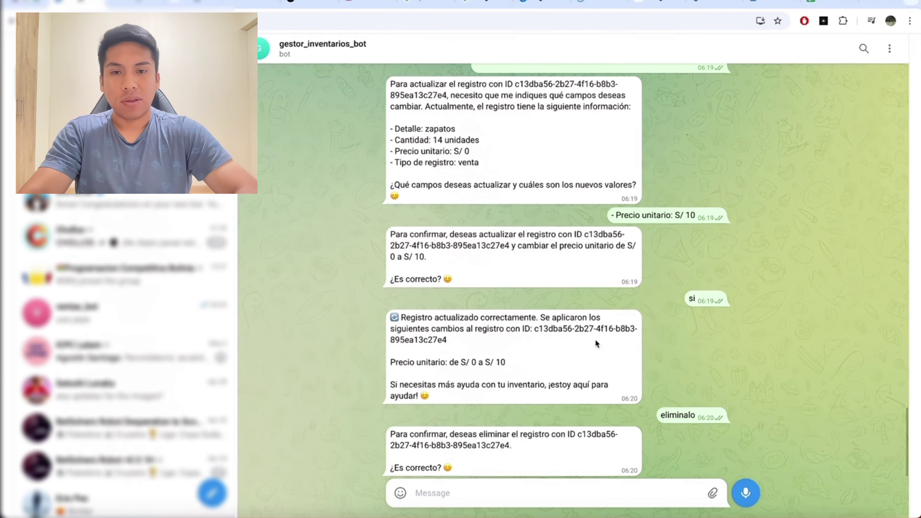
Compare the record ID in the bot's deletion request with the updated record's ID and confirm the deletion with "si"
{"action": "mouse_move", "coordinate": [535, 332]}
{"action": "left_click_drag", "start_coordinate": [535, 330], "coordinate": [536, 342]}
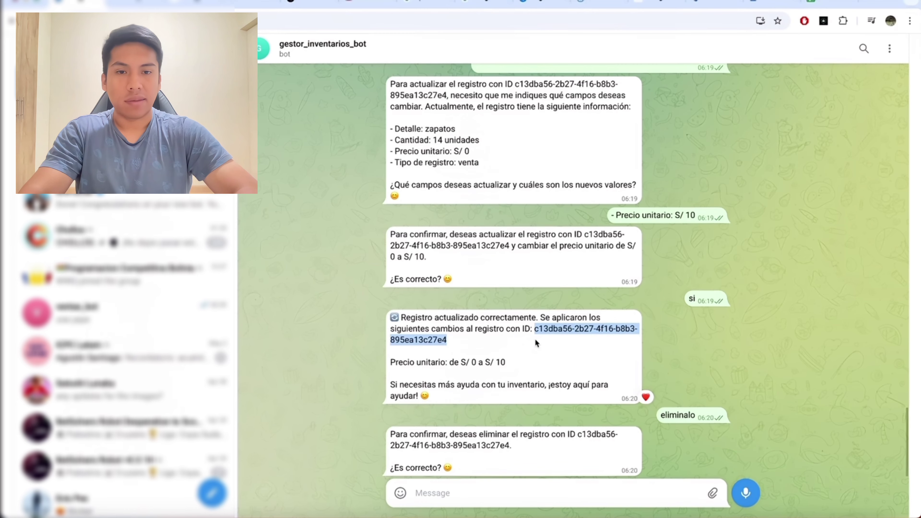
{"action": "mouse_move", "coordinate": [602, 338]}
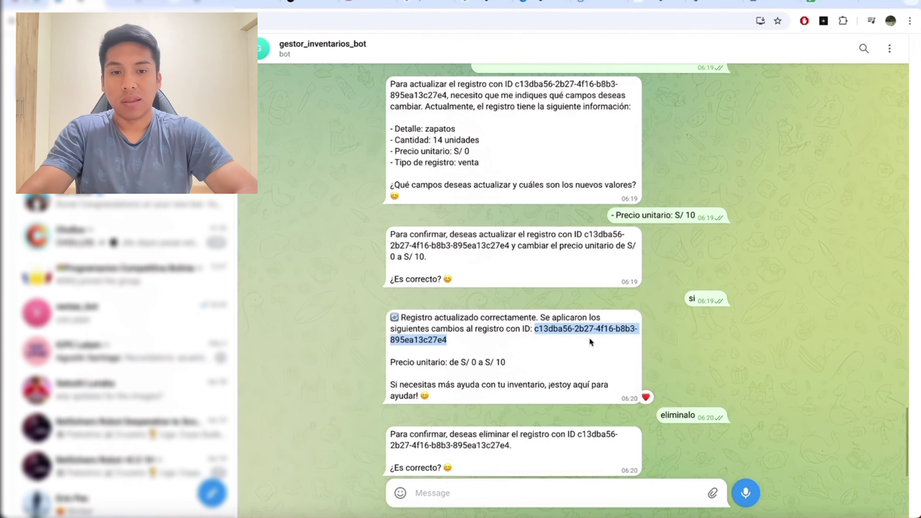
{"action": "mouse_move", "coordinate": [516, 442]}
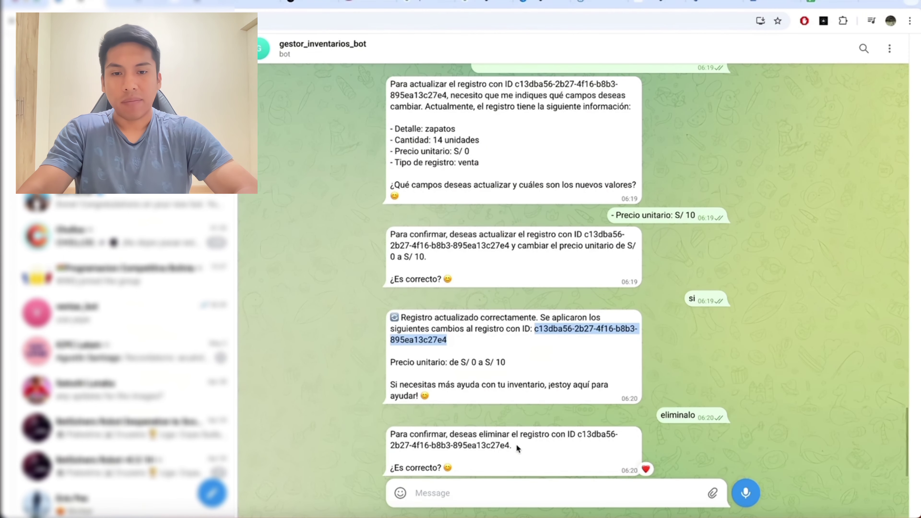
{"action": "left_click_drag", "start_coordinate": [516, 444], "coordinate": [584, 434]}
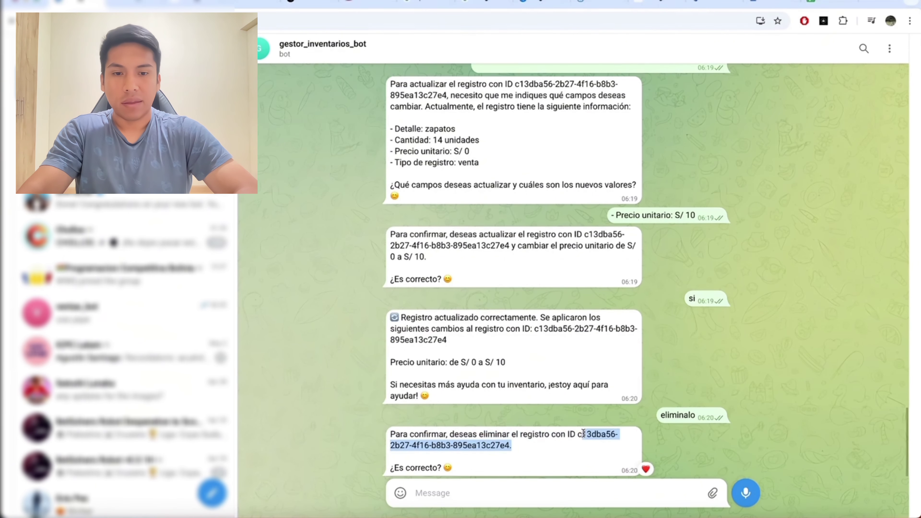
{"action": "left_click", "coordinate": [539, 487]}
{"action": "type", "text": "si"}
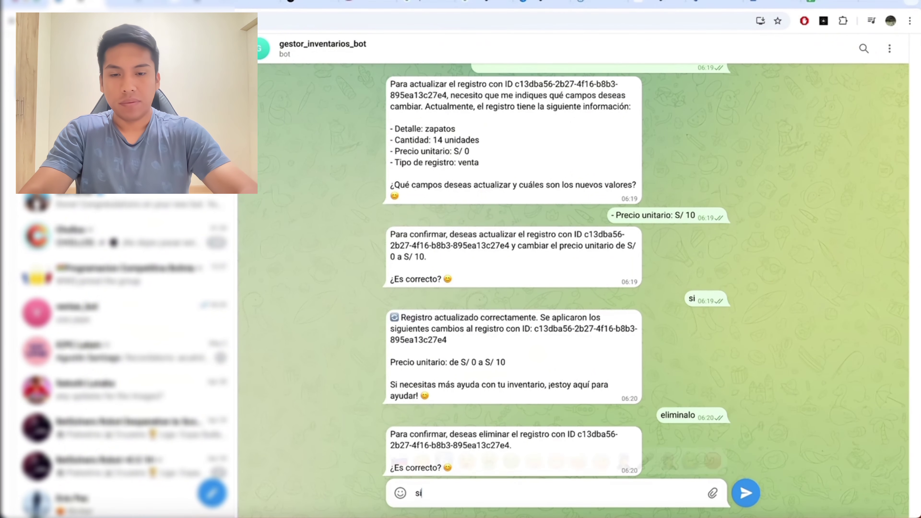
{"action": "key", "text": "Return"}
Review the ID in the bot's deletion reply and switch to Gestor de Inventarios to check the record's Estado
{"action": "left_click_drag", "start_coordinate": [403, 433], "coordinate": [548, 438]}
{"action": "left_click", "coordinate": [563, 435]}
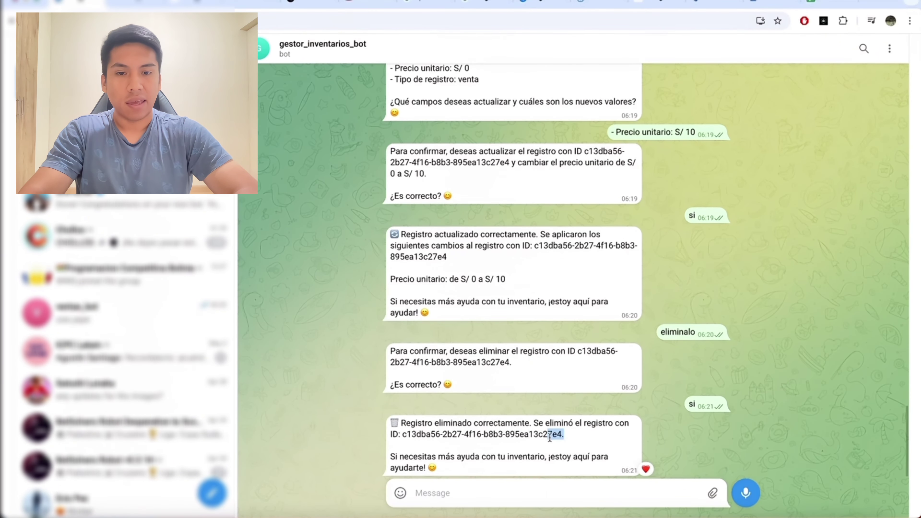
{"action": "left_click", "coordinate": [572, 438]}
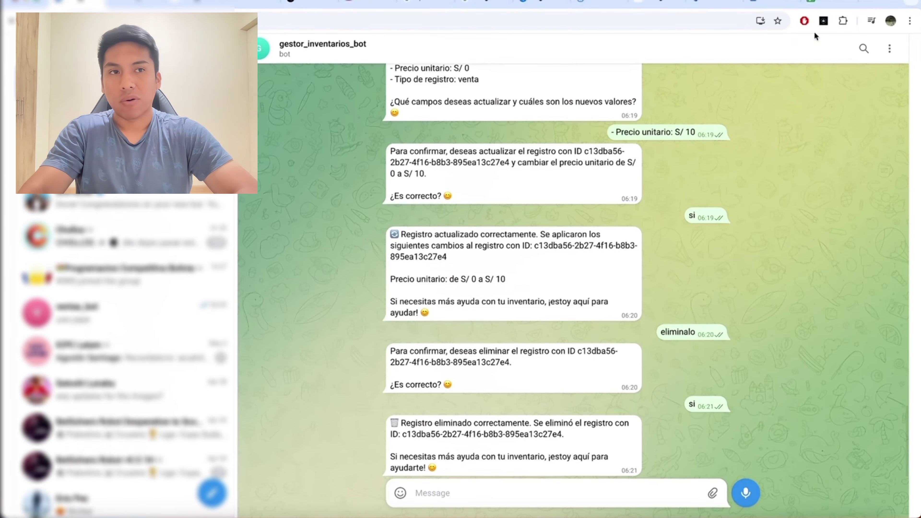
{"action": "left_click", "coordinate": [821, 3]}
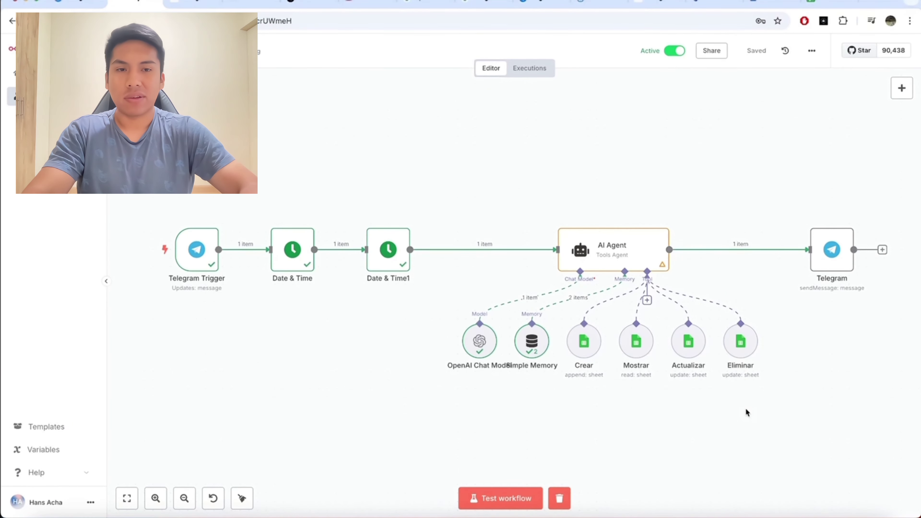
In Gestor de Inventarios, clear all inventory records in rows 2 to 5, keeping the header row
{"action": "left_click", "coordinate": [823, 5]}
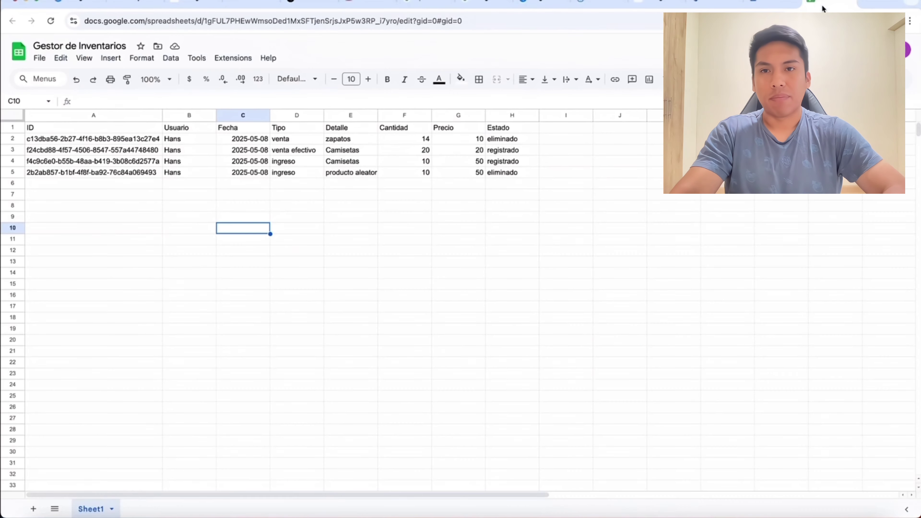
{"action": "left_click_drag", "start_coordinate": [145, 141], "coordinate": [515, 177]}
{"action": "key", "text": "Delete"}
{"action": "left_click", "coordinate": [515, 177]}
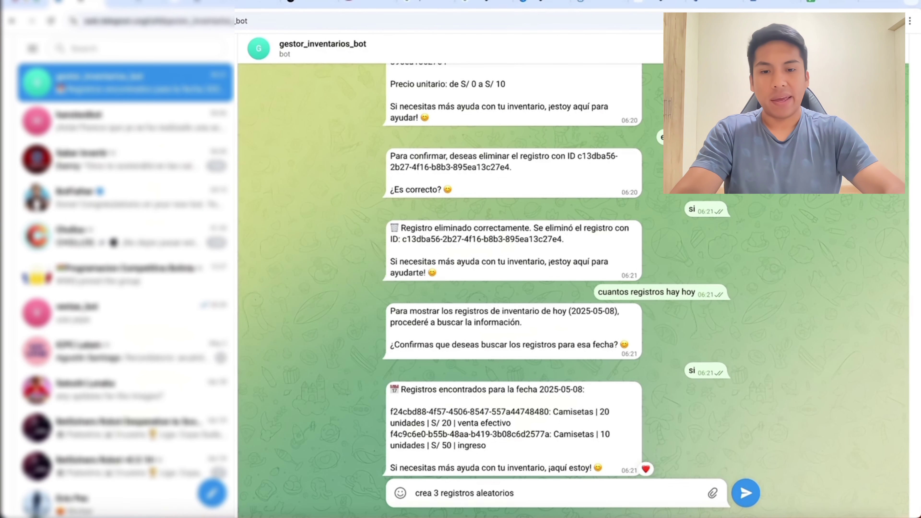
Send the bot "crea 3 registros aleatorios", answer "confirmo", and check the new records in Gestor de Inventarios before returning to n8n
{"action": "key", "text": "Return"}
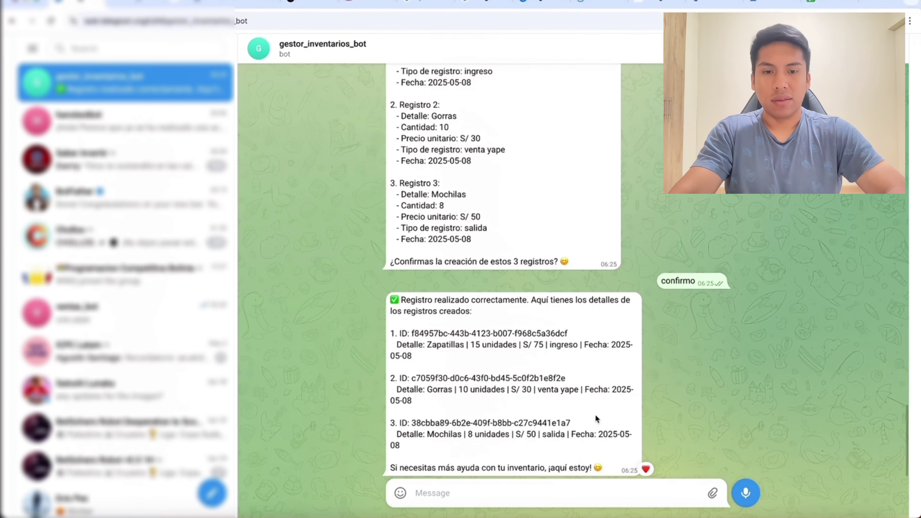
{"action": "left_click", "coordinate": [834, 4]}
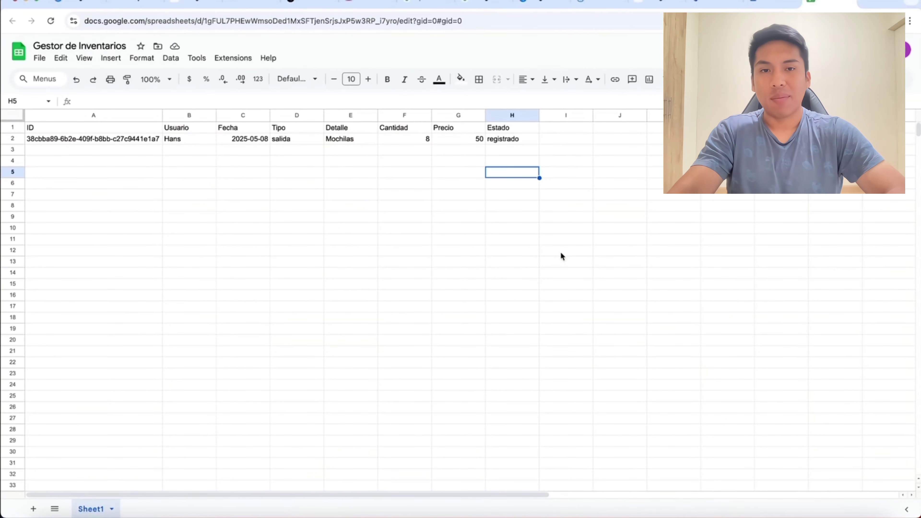
{"action": "left_click", "coordinate": [136, 3]}
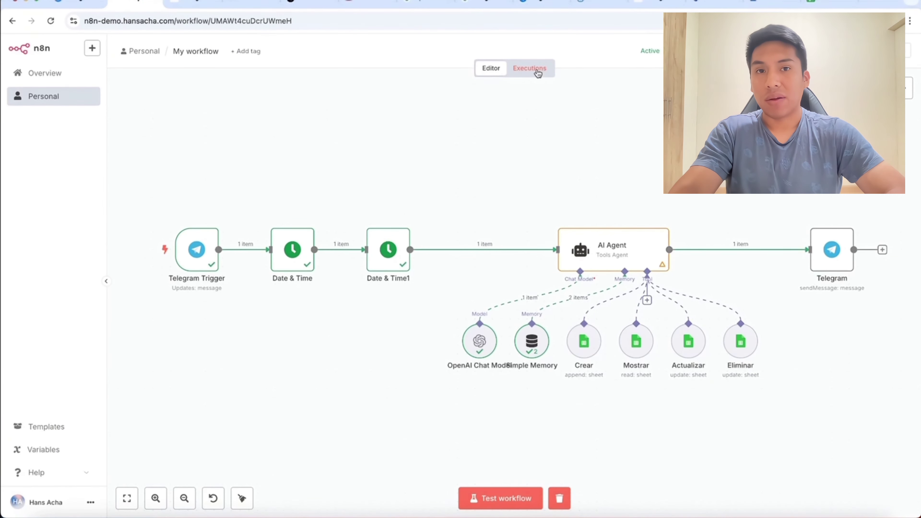
Inspect the latest workflow execution for the Crear tool's runs, compare with the Gestor de Inventarios records, and return to the n8n editor
{"action": "left_click", "coordinate": [538, 73]}
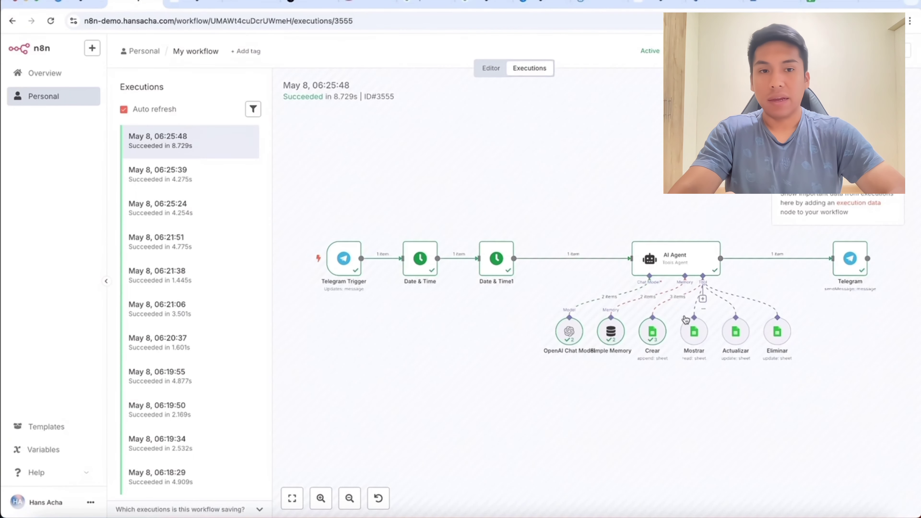
{"action": "scroll", "coordinate": [686, 317], "scroll_direction": "up", "scroll_amount": 5}
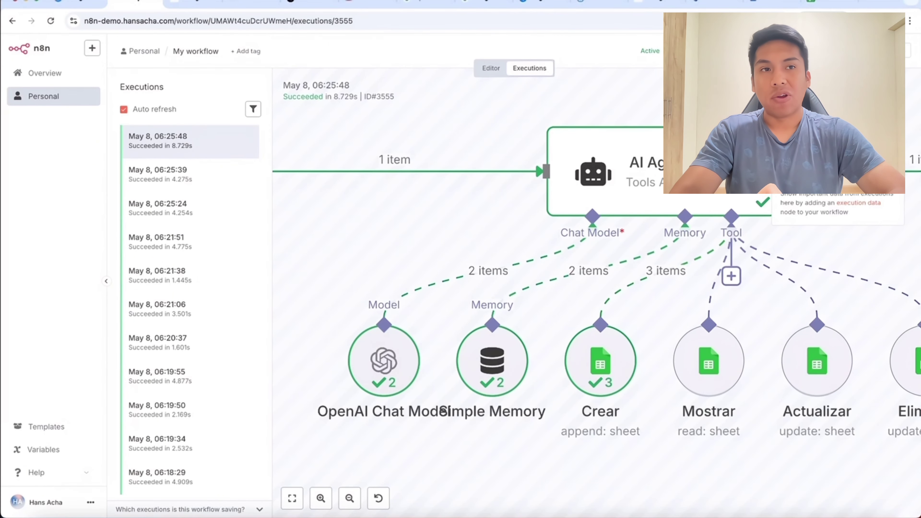
{"action": "left_click", "coordinate": [824, 3]}
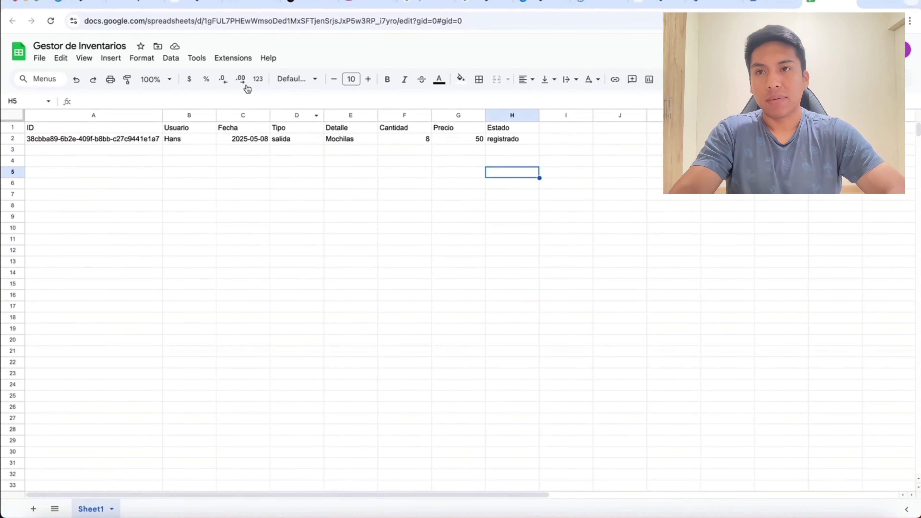
{"action": "left_click", "coordinate": [141, 7]}
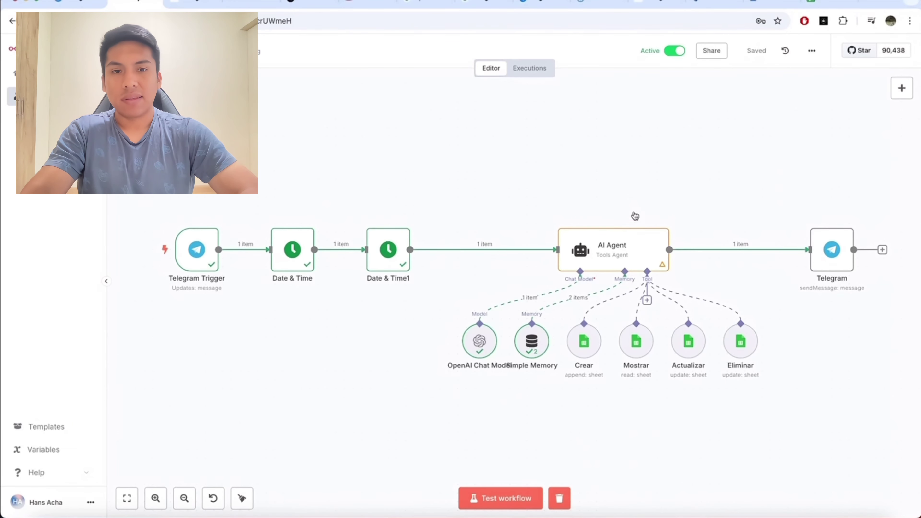
Attach a Call n8n Workflow Tool to the AI Agent with the description "Crear registros en Google Sheets"
{"action": "mouse_move", "coordinate": [612, 303]}
{"action": "mouse_move", "coordinate": [586, 331]}
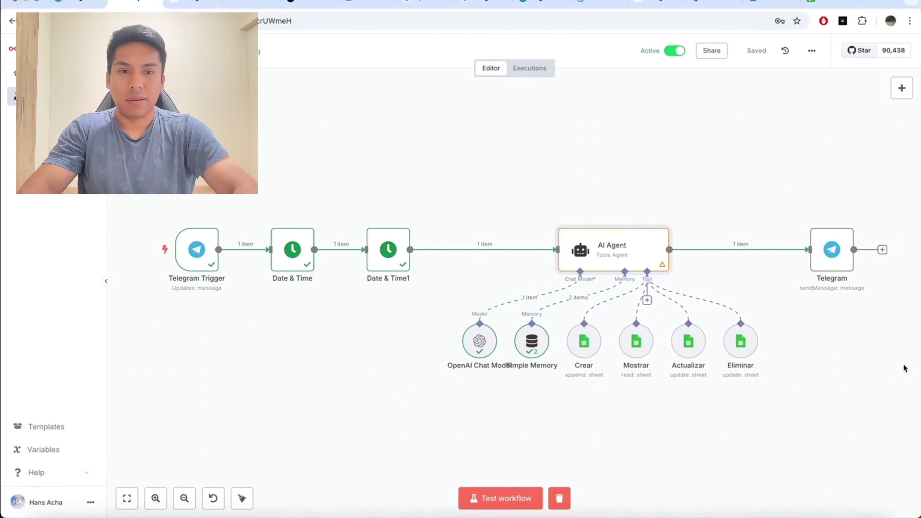
{"action": "left_click", "coordinate": [648, 300]}
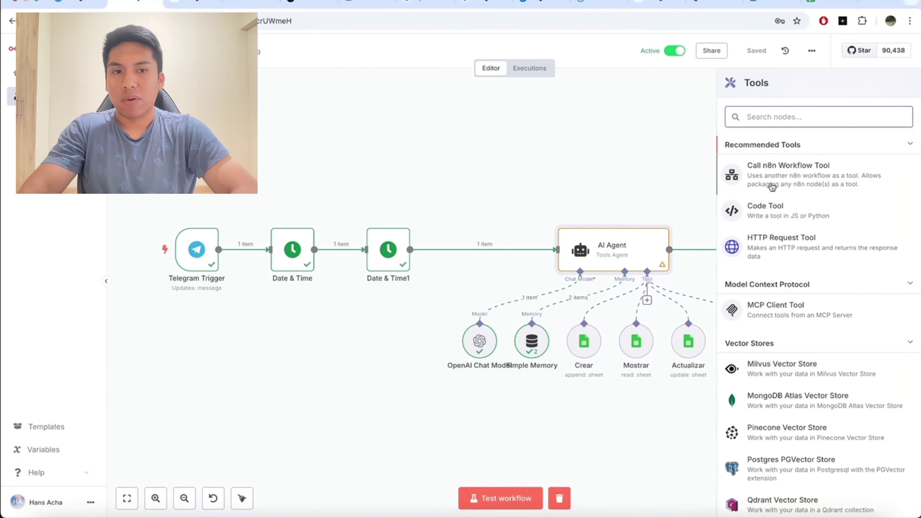
{"action": "left_click", "coordinate": [773, 187]}
{"action": "left_click", "coordinate": [494, 171]}
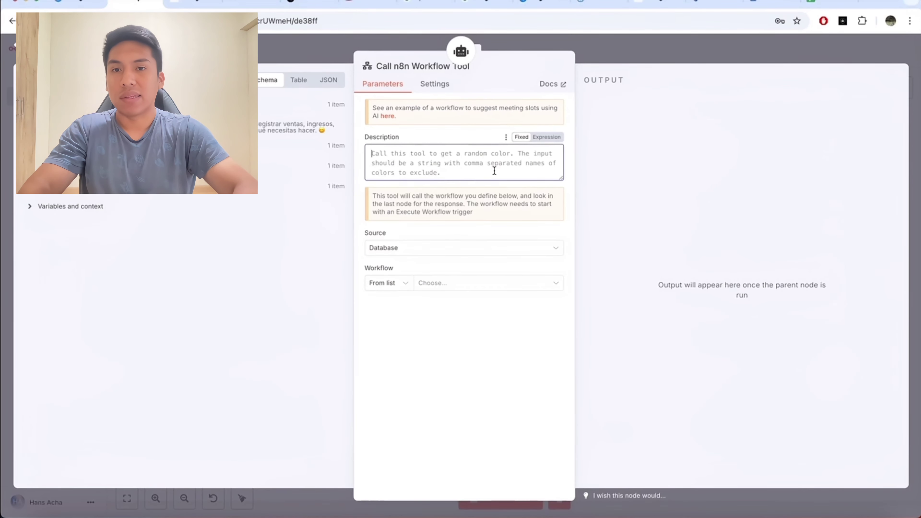
{"action": "type", "text": "Crear registros en Google Sheets"}
Create a new sub-workflow for the tool and rename it "Crear en Google Sheets"
{"action": "left_click", "coordinate": [453, 288]}
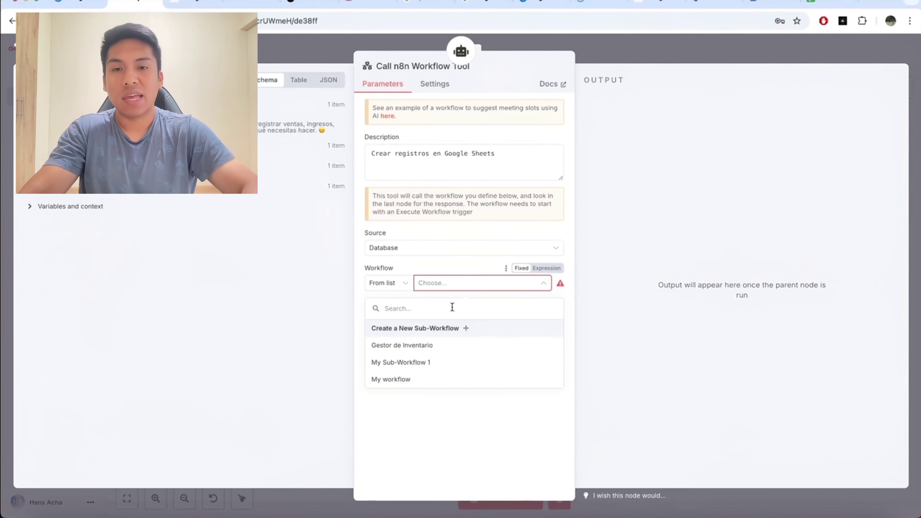
{"action": "left_click", "coordinate": [464, 331]}
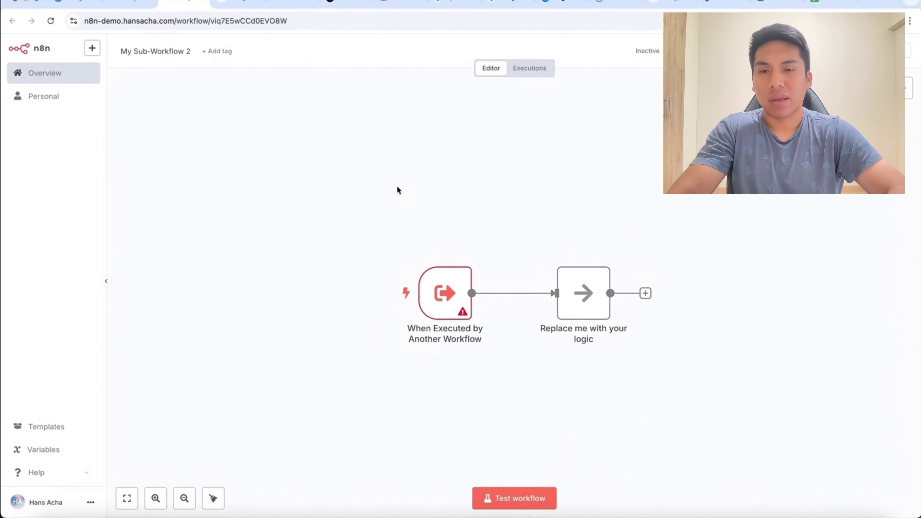
{"action": "left_click", "coordinate": [179, 52]}
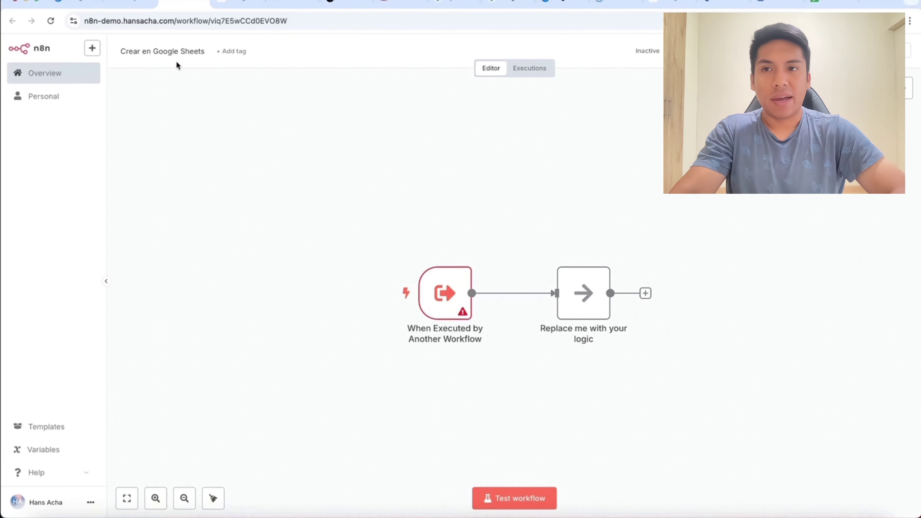
Define the sub-workflow trigger's input fields as ID, Usuario, Fecha, Tipo, Detalle, Cantidad, Precio and Estado
{"action": "double_click", "coordinate": [451, 285]}
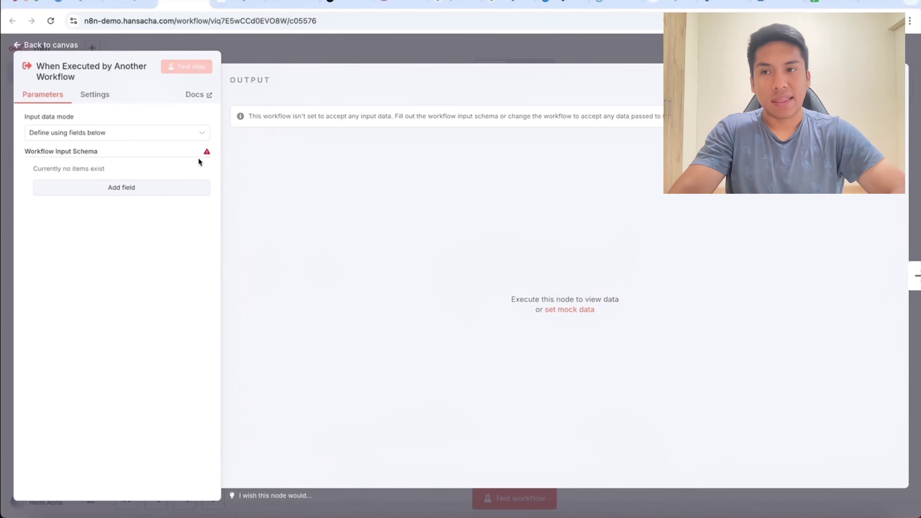
{"action": "left_click", "coordinate": [199, 133]}
{"action": "left_click", "coordinate": [163, 169]}
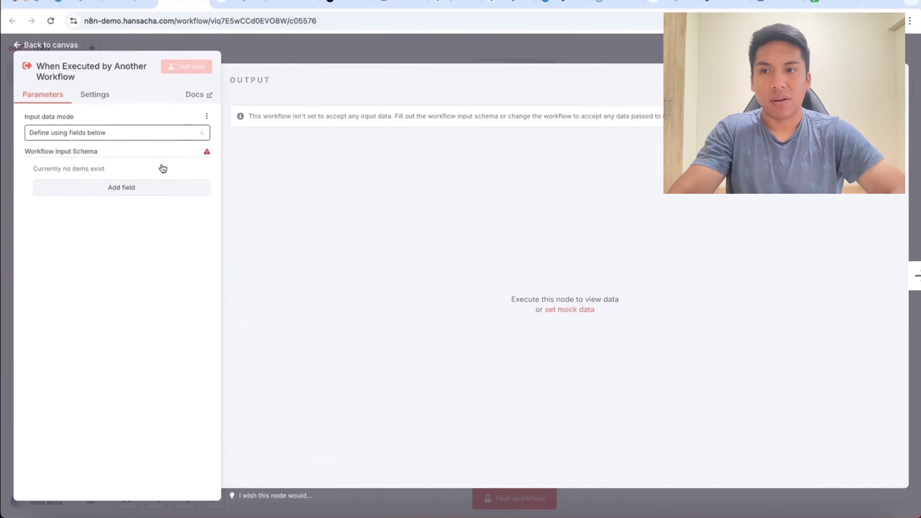
{"action": "left_click", "coordinate": [163, 187]}
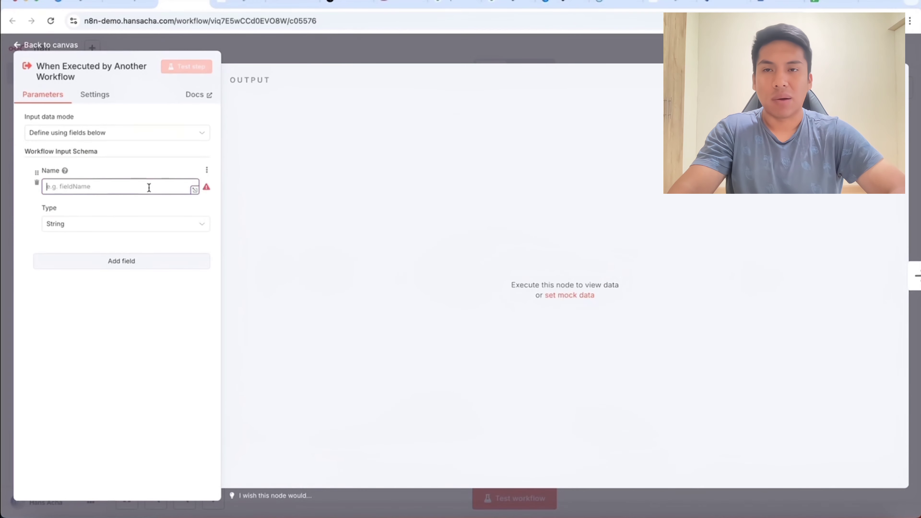
{"action": "type", "text": "ID"}
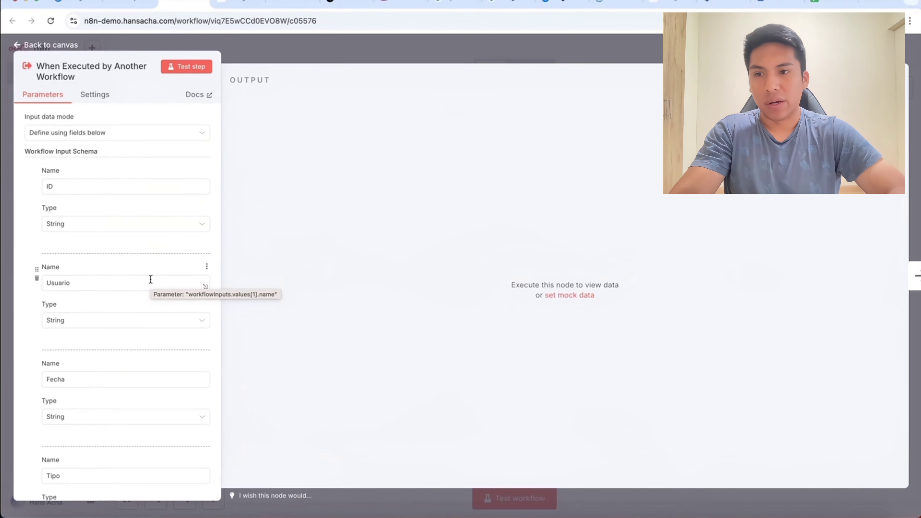
{"action": "scroll", "coordinate": [151, 279], "scroll_direction": "down", "scroll_amount": 7}
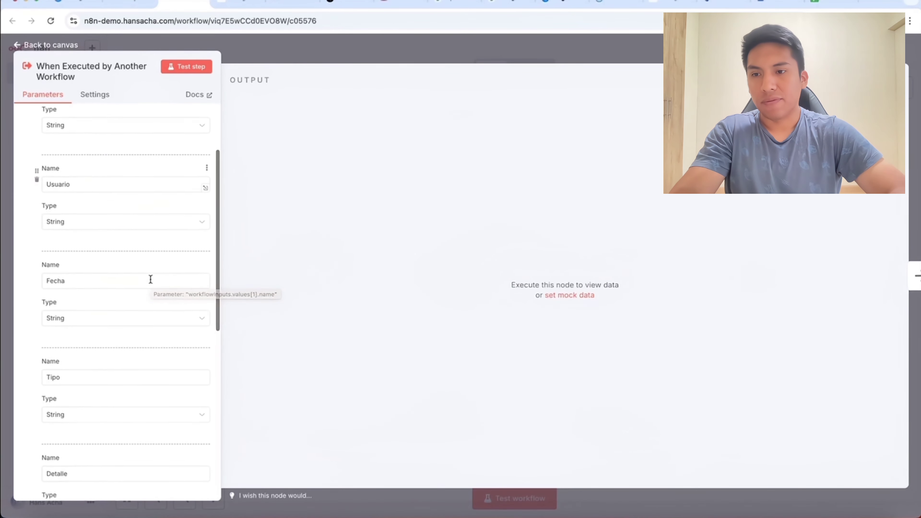
{"action": "scroll", "coordinate": [151, 283], "scroll_direction": "down", "scroll_amount": 4}
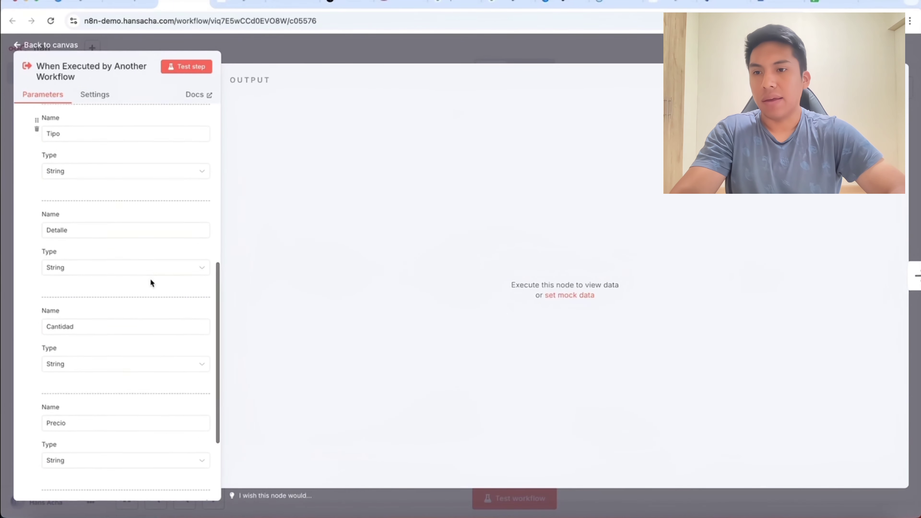
Set the type of the trigger's Cantidad and Precio input fields to Number
{"action": "left_click", "coordinate": [113, 339]}
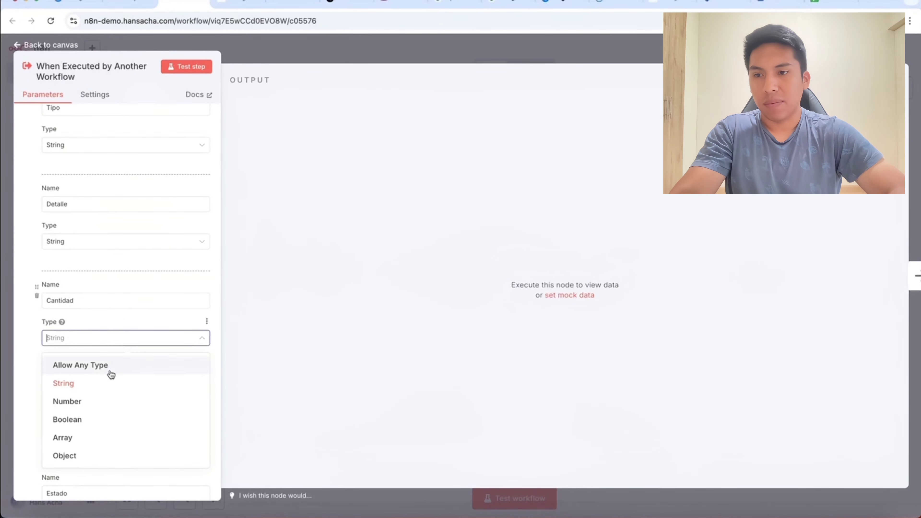
{"action": "left_click", "coordinate": [103, 401]}
{"action": "scroll", "coordinate": [123, 310], "scroll_direction": "down", "scroll_amount": 3}
{"action": "left_click", "coordinate": [119, 340]}
{"action": "left_click", "coordinate": [111, 409]}
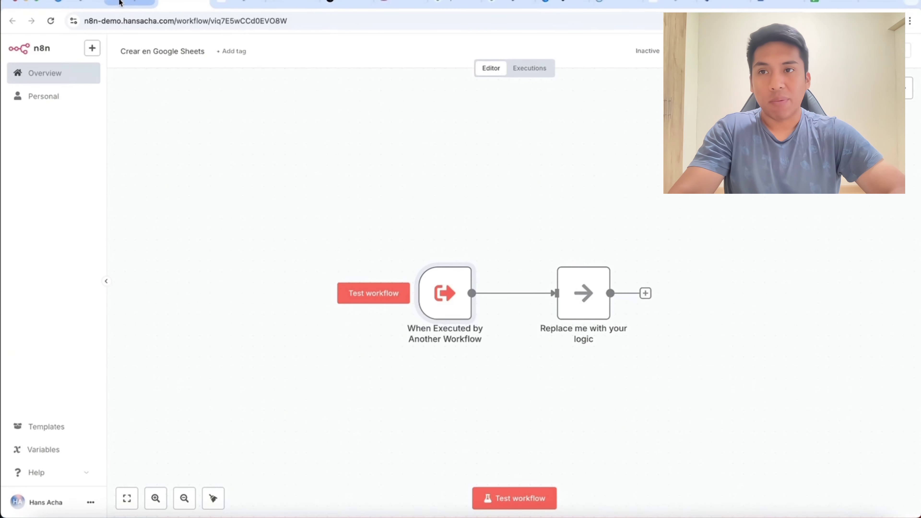
Refresh the workflow tool's inputs and map Usuario to the Telegram Trigger's first_name, Estado to "registrado", and the remaining fields to $fromAI expressions
{"action": "left_click", "coordinate": [119, 2]}
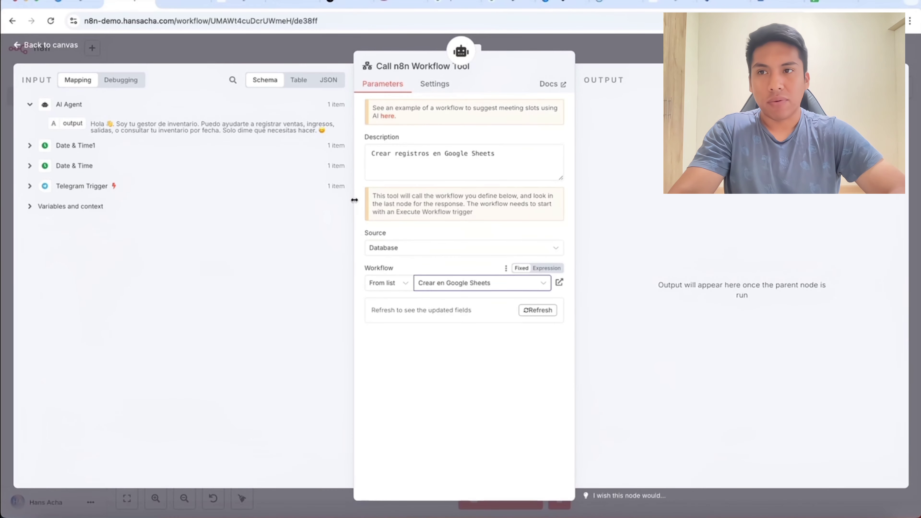
{"action": "left_click", "coordinate": [536, 310]}
{"action": "scroll", "coordinate": [534, 311], "scroll_direction": "down", "scroll_amount": 3}
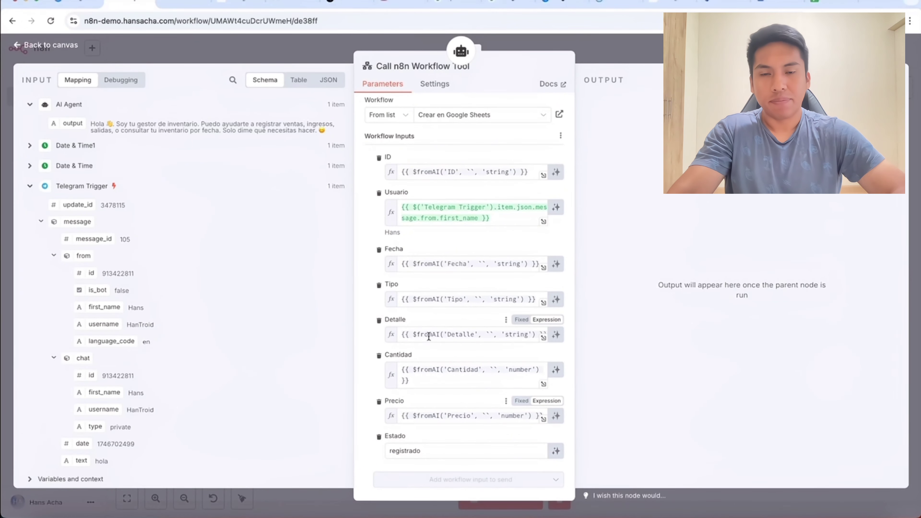
Rename the Call n8n Workflow Tool node as "Crear" and return to the canvas
{"action": "scroll", "coordinate": [439, 254], "scroll_direction": "up", "scroll_amount": 5}
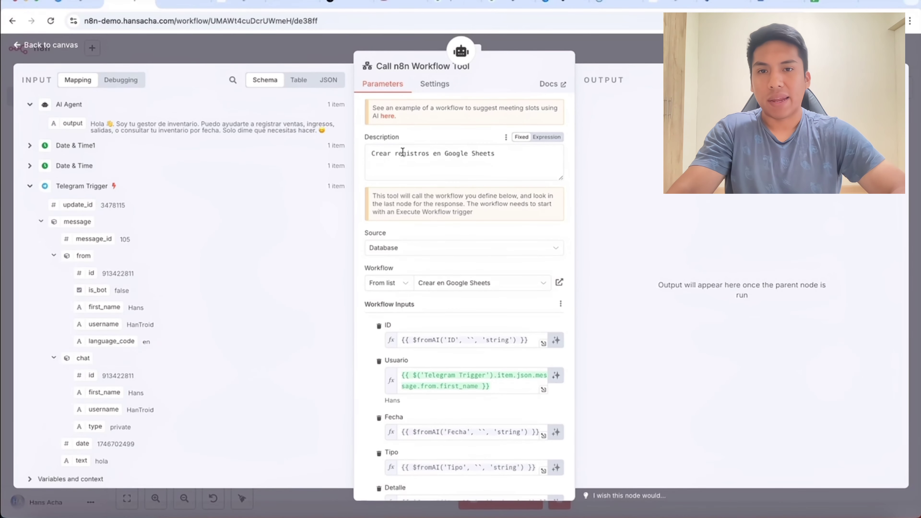
{"action": "left_click", "coordinate": [404, 68]}
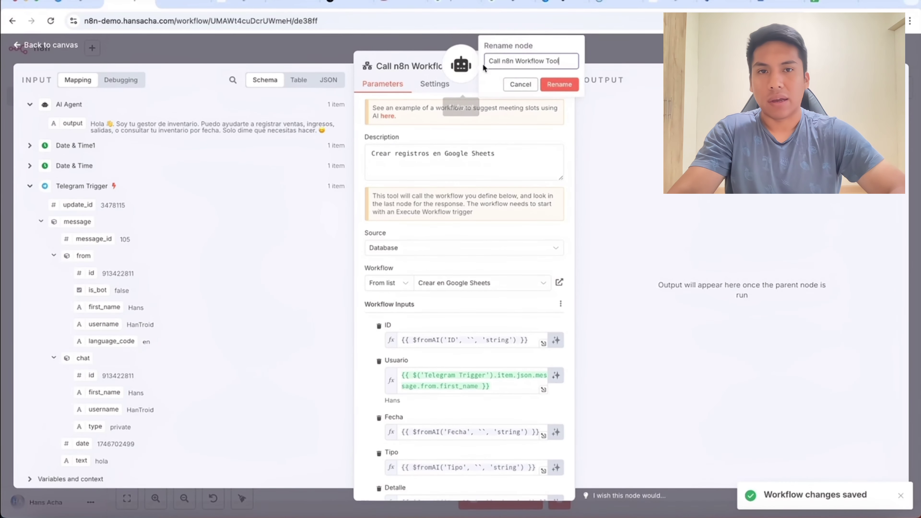
{"action": "type", "text": "Crear"}
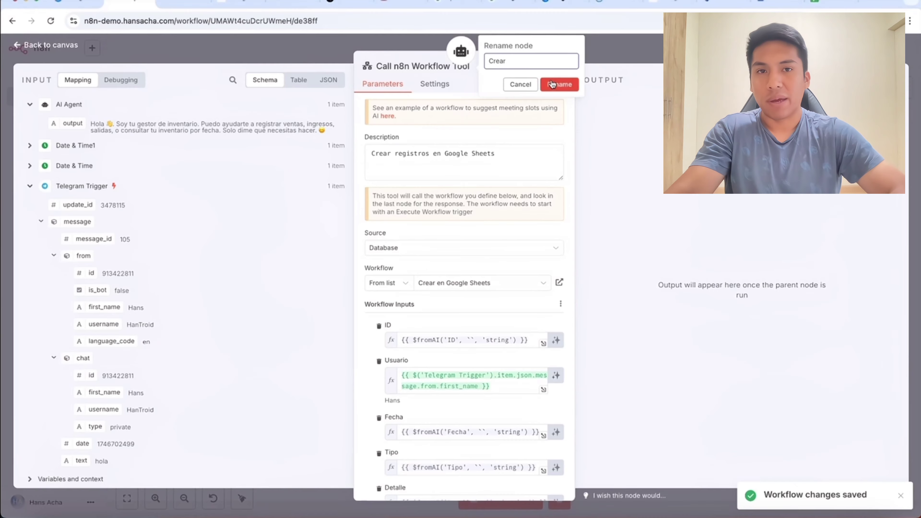
{"action": "left_click", "coordinate": [552, 85]}
{"action": "key", "text": "Escape"}
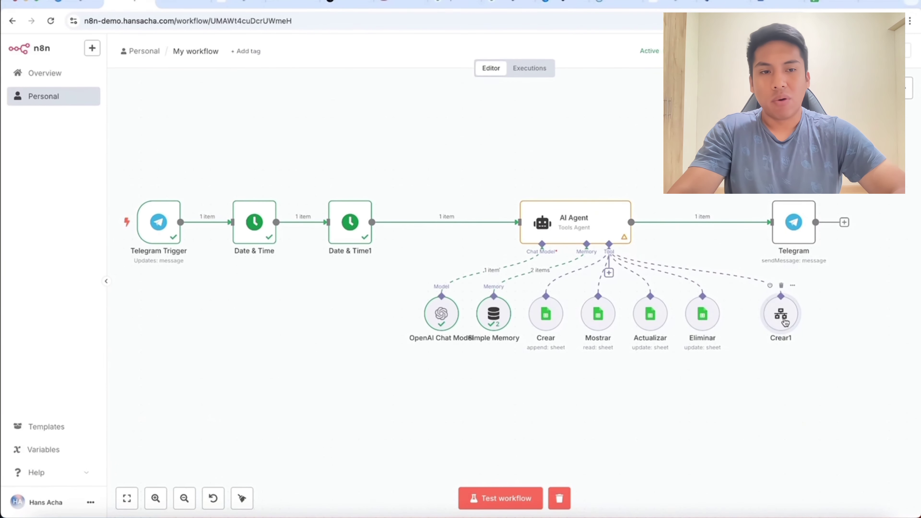
Move the new workflow tool closer to Eliminar and delete the Google Sheets Crear tool from the AI Agent
{"action": "mouse_move", "coordinate": [775, 326]}
{"action": "left_mouse_down"}
{"action": "mouse_move", "coordinate": [642, 327]}
{"action": "mouse_move", "coordinate": [758, 327]}
{"action": "left_mouse_up"}
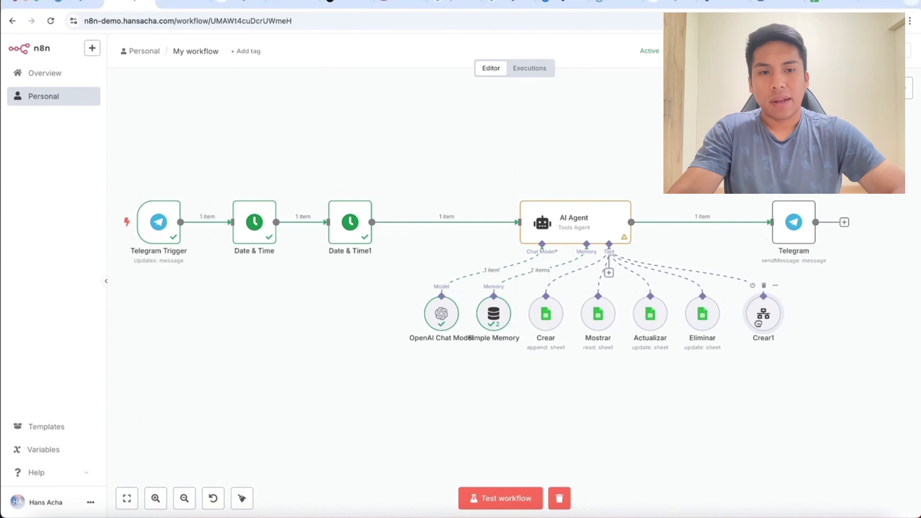
{"action": "left_click", "coordinate": [545, 322]}
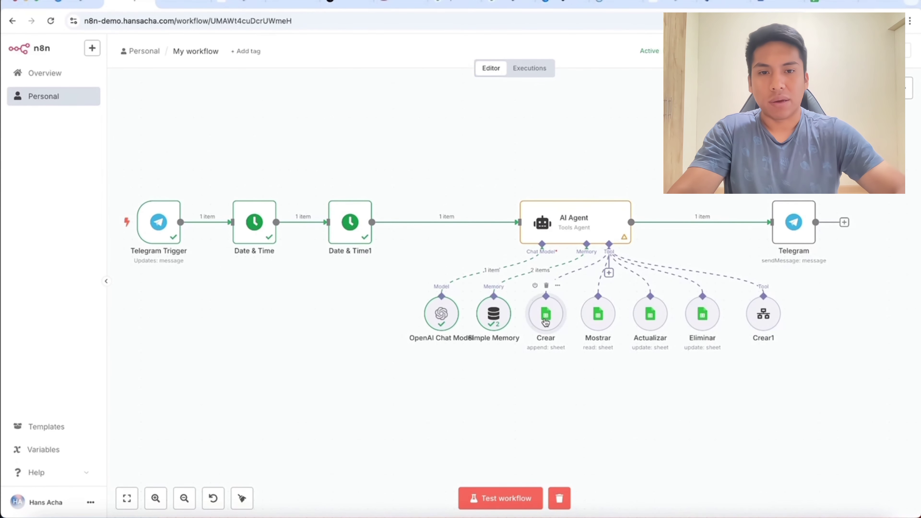
{"action": "key", "text": "Delete"}
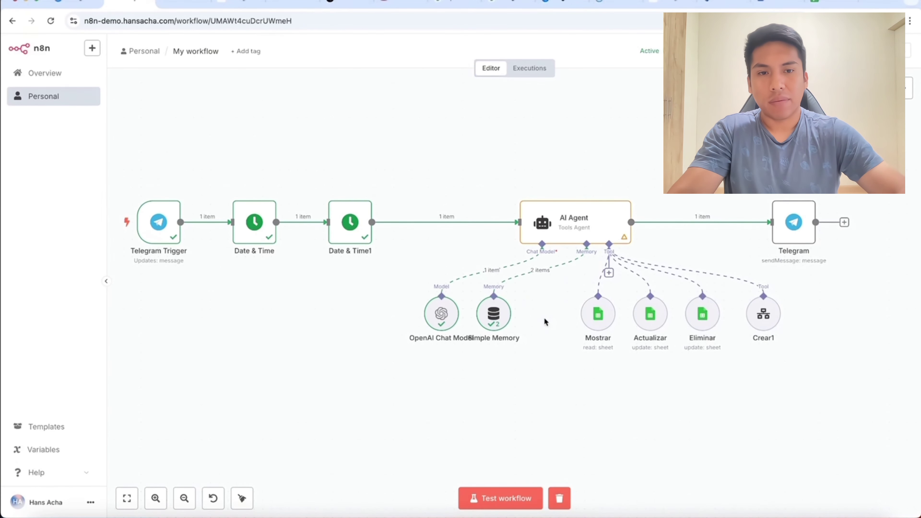
In the Crear en Google Sheets sub-workflow, disconnect and delete the "Replace me with your logic" placeholder node
{"action": "double_click", "coordinate": [762, 332]}
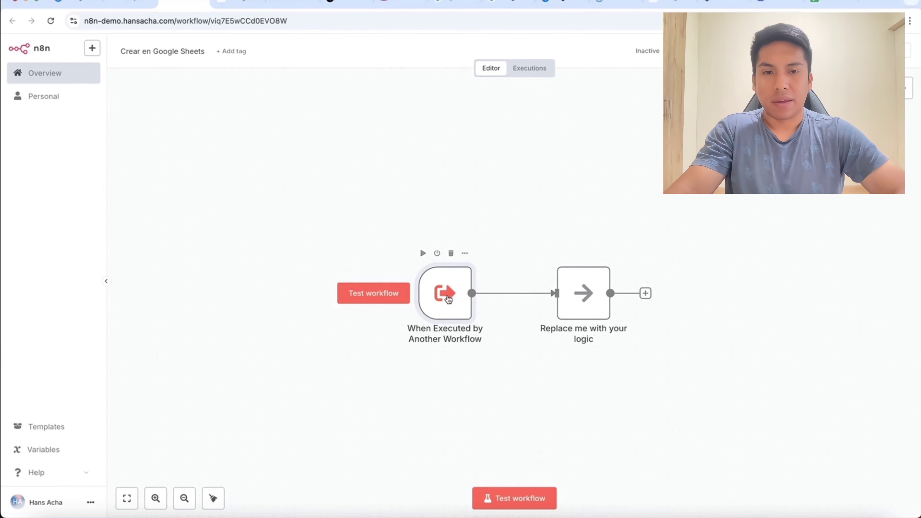
{"action": "left_click", "coordinate": [526, 294]}
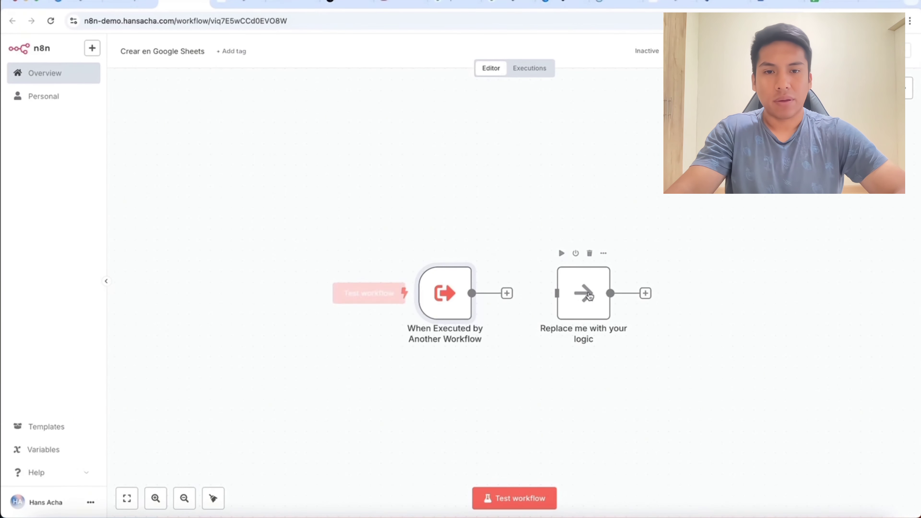
{"action": "left_click", "coordinate": [590, 254]}
Add a Google Sheets Append Row node after the trigger, targeting Sheet1 of the Gestor de Inventarios document
{"action": "left_click", "coordinate": [507, 294]}
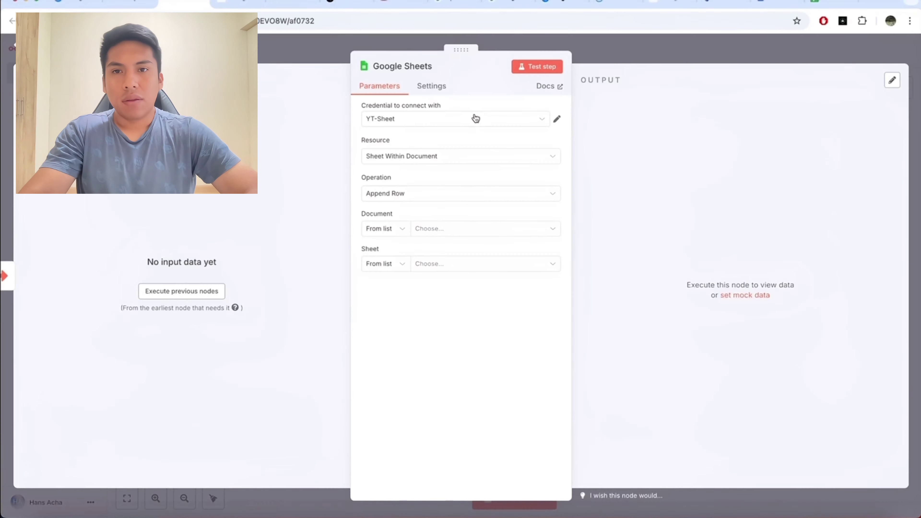
{"action": "left_click", "coordinate": [438, 229]}
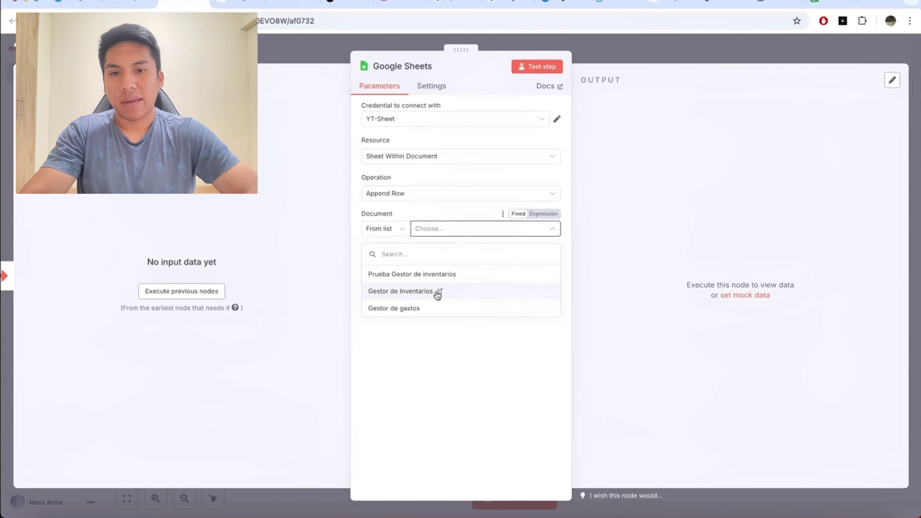
{"action": "left_click", "coordinate": [428, 293]}
{"action": "left_click", "coordinate": [446, 265]}
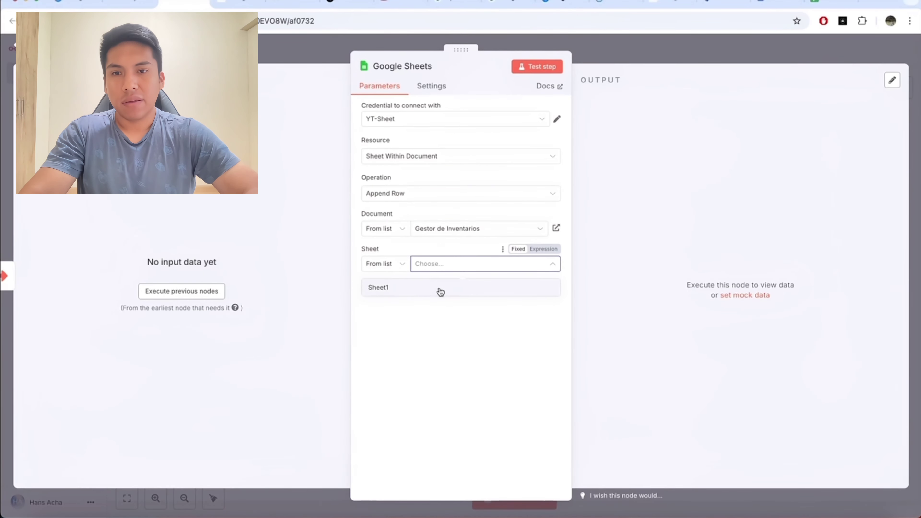
{"action": "left_click", "coordinate": [438, 290]}
Execute the previous node to load its fields and map each sheet column, from ID to Estado, to the matching $json input
{"action": "left_click", "coordinate": [211, 290]}
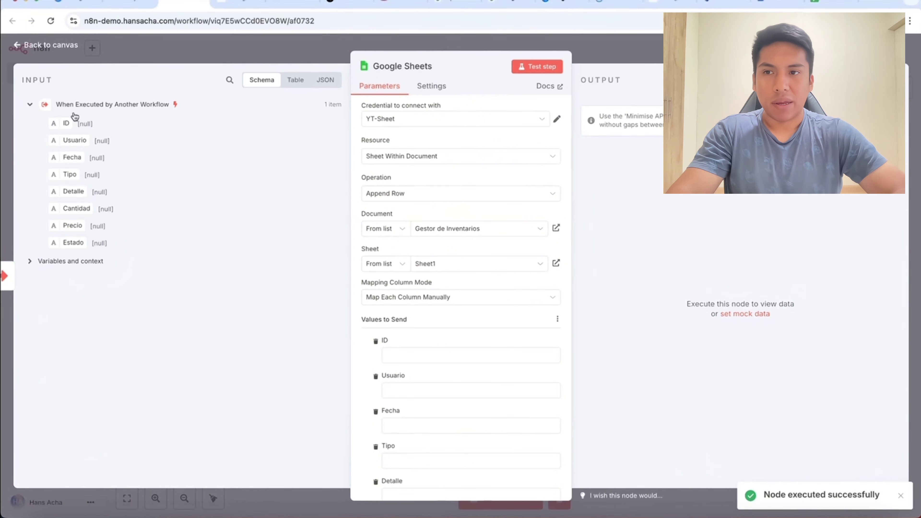
{"action": "scroll", "coordinate": [420, 338], "scroll_direction": "down", "scroll_amount": 3}
{"action": "scroll", "coordinate": [420, 337], "scroll_direction": "down", "scroll_amount": 3}
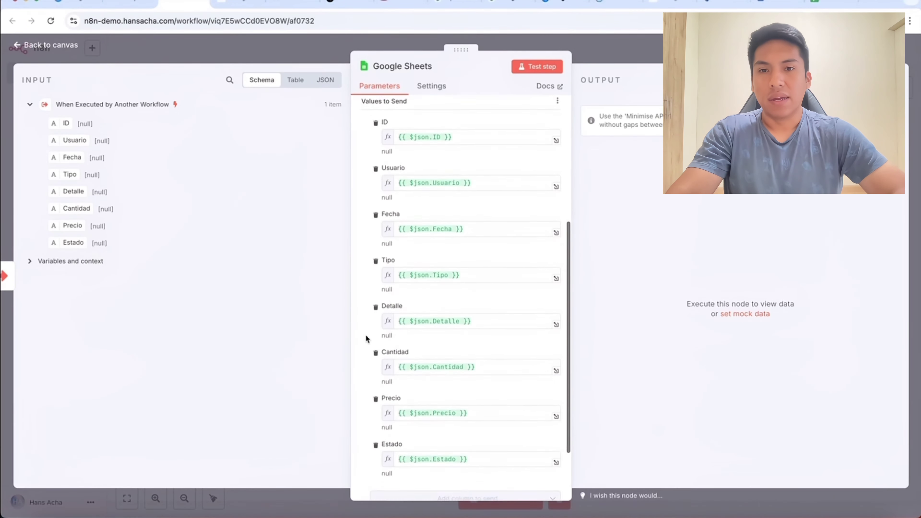
{"action": "scroll", "coordinate": [367, 338], "scroll_direction": "up", "scroll_amount": 5}
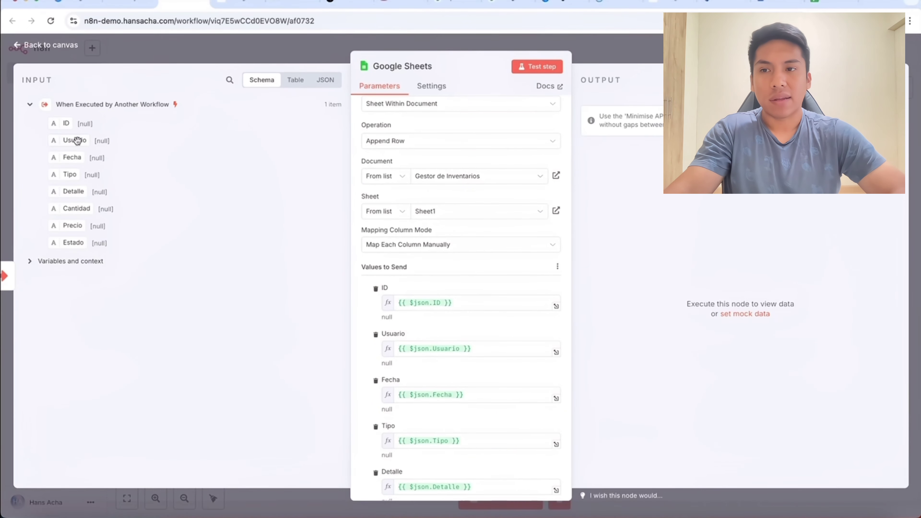
Close the Google Sheets node settings and check the Cuadernos record's ID from the Telegram chat against the Gestor de Inventarios sheet
{"action": "left_click", "coordinate": [617, 58]}
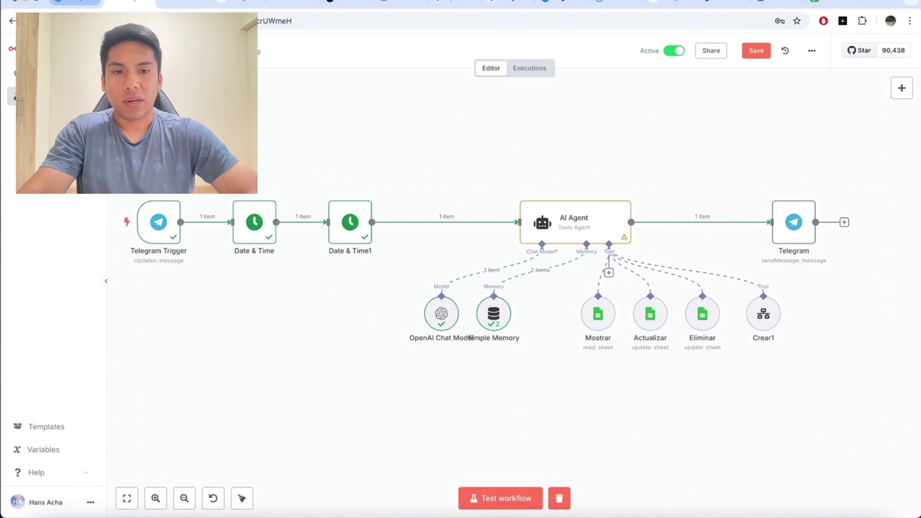
{"action": "left_click", "coordinate": [79, 4]}
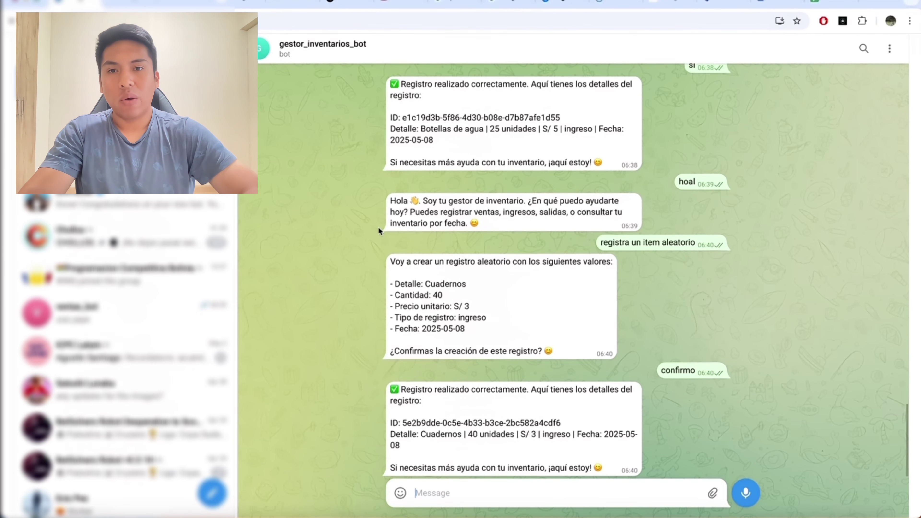
{"action": "double_click", "coordinate": [567, 428]}
{"action": "left_click_drag", "start_coordinate": [568, 428], "coordinate": [548, 425]}
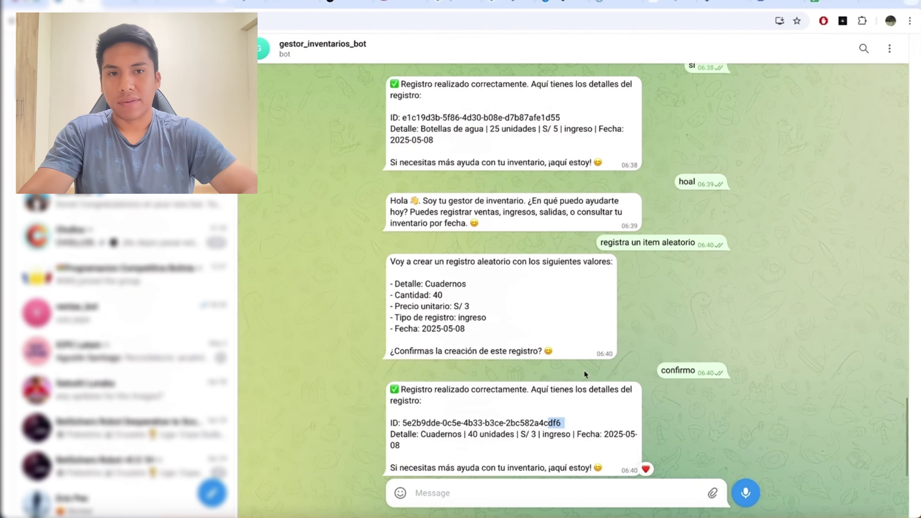
{"action": "left_click", "coordinate": [816, 3]}
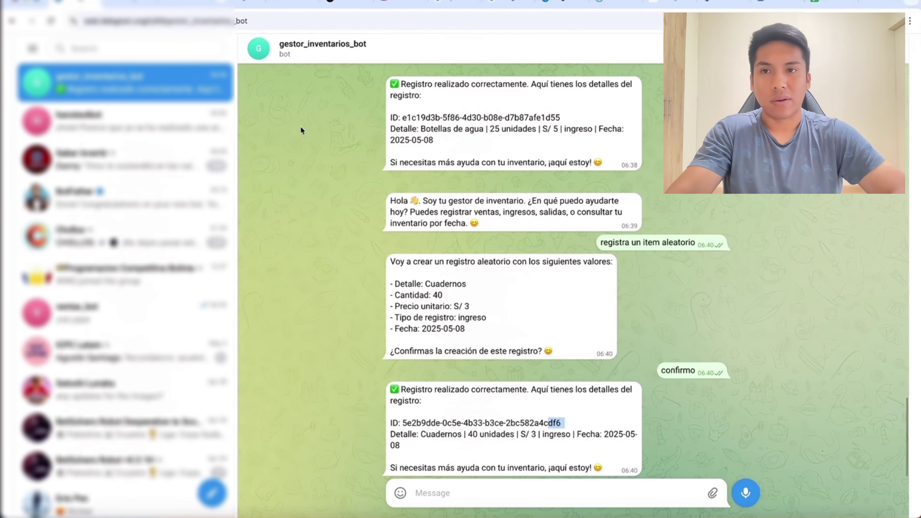
Open the latest execution of My workflow to examine whether the agent called the Crear1 tool
{"action": "left_click", "coordinate": [129, 3]}
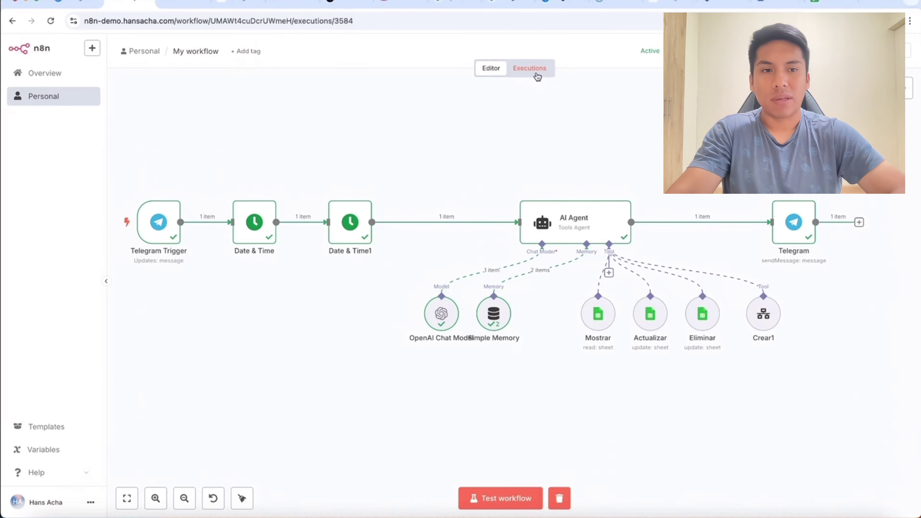
{"action": "left_click", "coordinate": [537, 70]}
{"action": "left_click", "coordinate": [186, 147]}
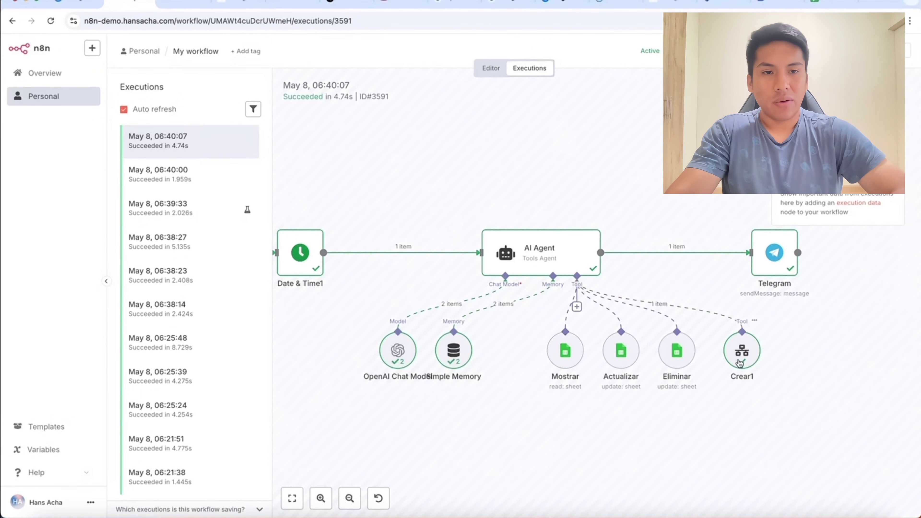
Open the latest execution of the Crear en Google Sheets sub-workflow and inspect the output data of its trigger node
{"action": "left_click", "coordinate": [181, 4]}
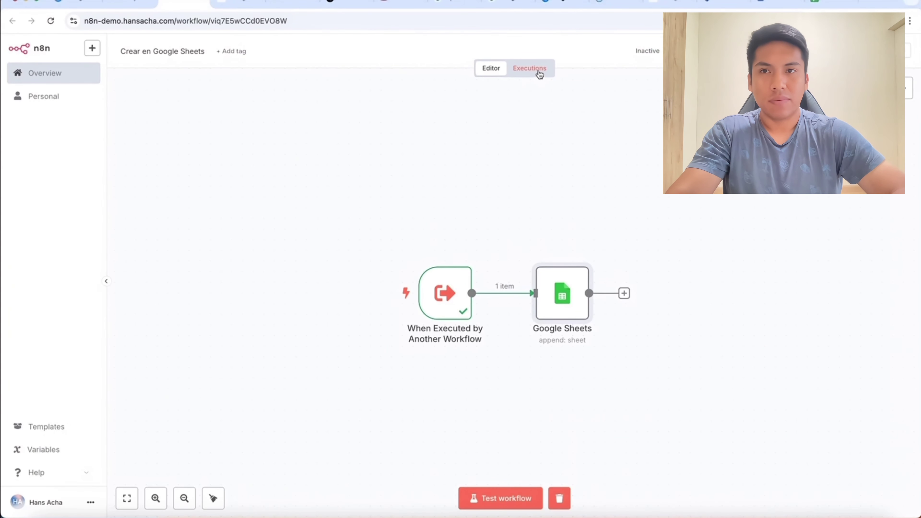
{"action": "left_click", "coordinate": [540, 74]}
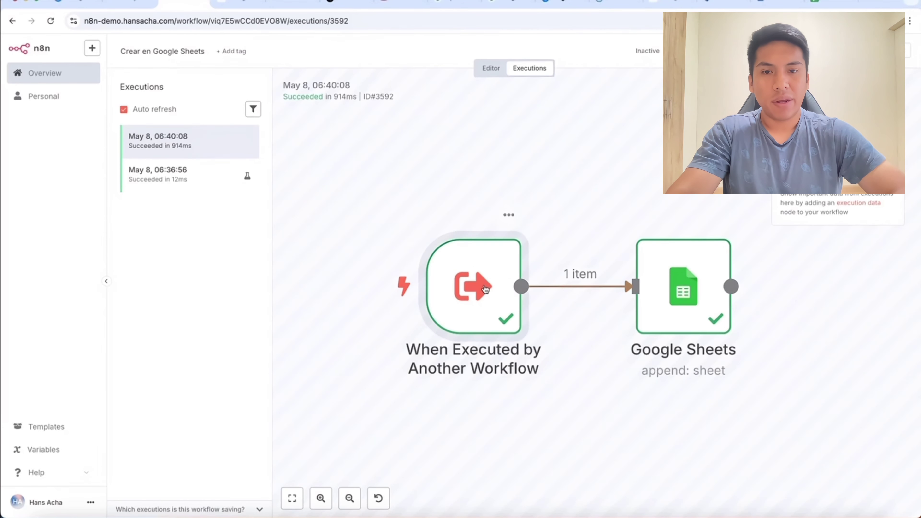
{"action": "double_click", "coordinate": [484, 284]}
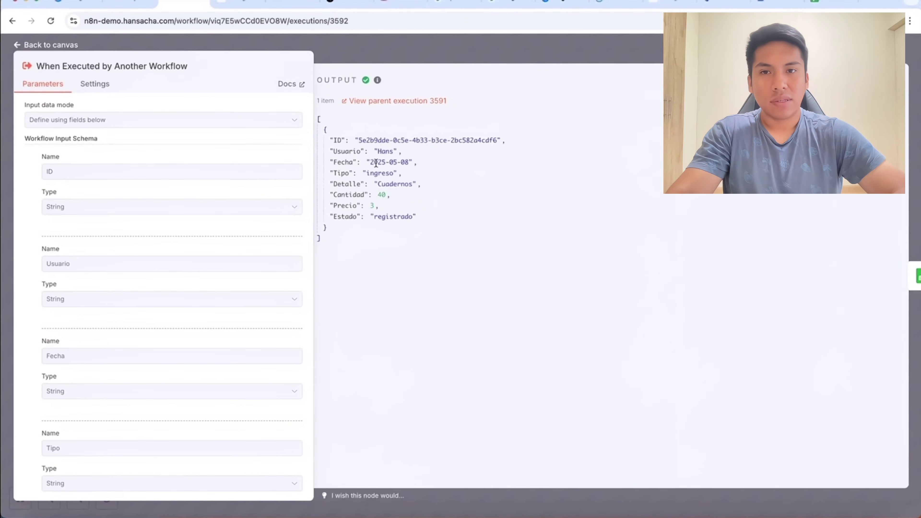
{"action": "left_click_drag", "start_coordinate": [401, 158], "coordinate": [413, 164]}
{"action": "left_click", "coordinate": [492, 159]}
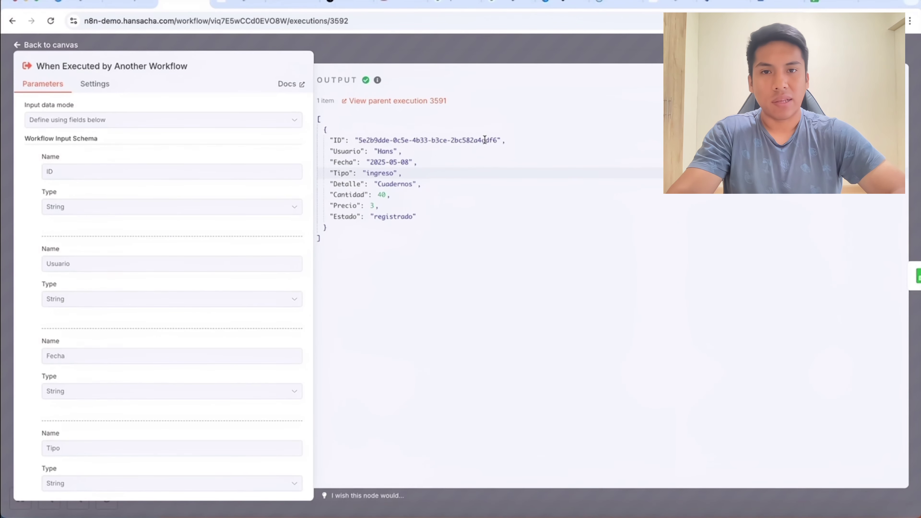
Compare the trigger's output with the Gestor de Inventarios sheet, close the node and return the sub-workflow to its editor view
{"action": "left_click", "coordinate": [841, 3]}
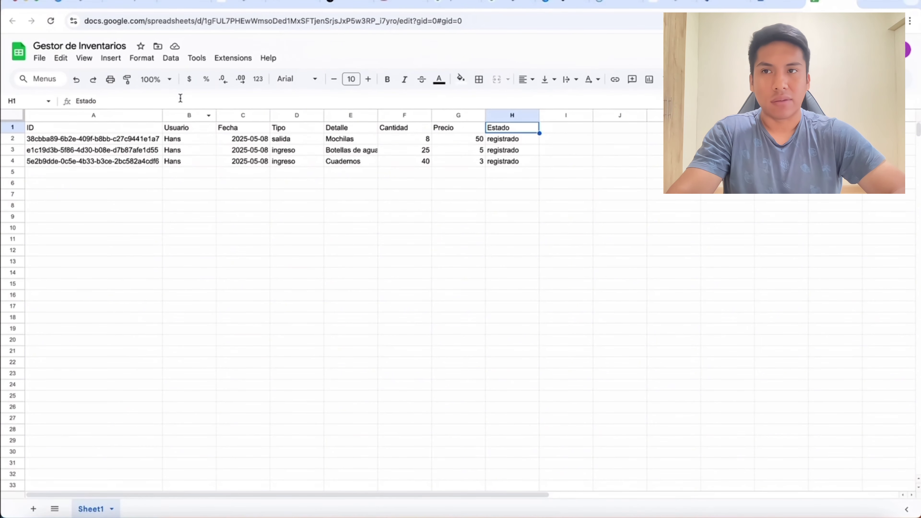
{"action": "left_click", "coordinate": [182, 5]}
{"action": "left_click", "coordinate": [457, 54]}
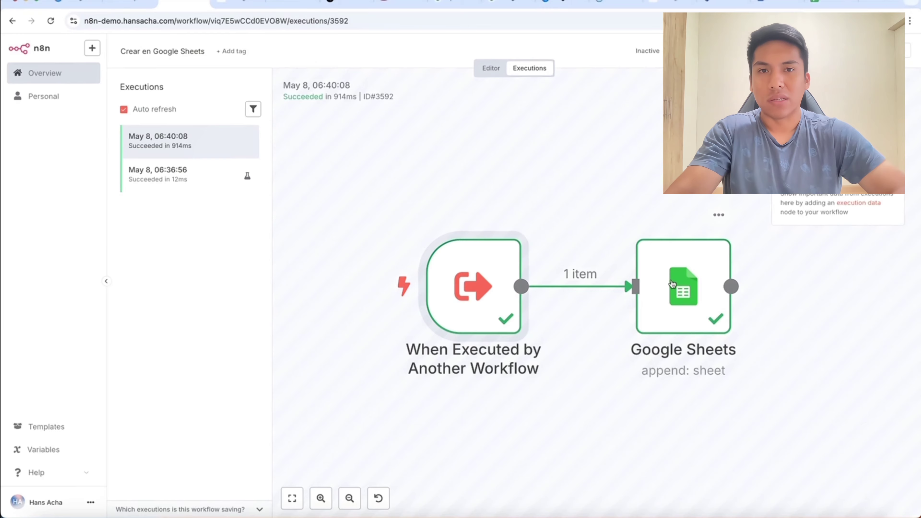
{"action": "left_click", "coordinate": [491, 68]}
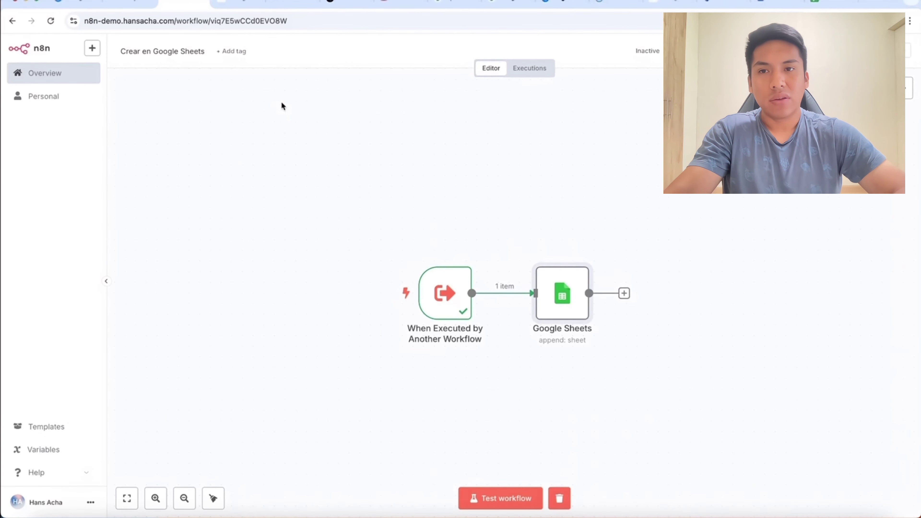
{"action": "mouse_move", "coordinate": [439, 287]}
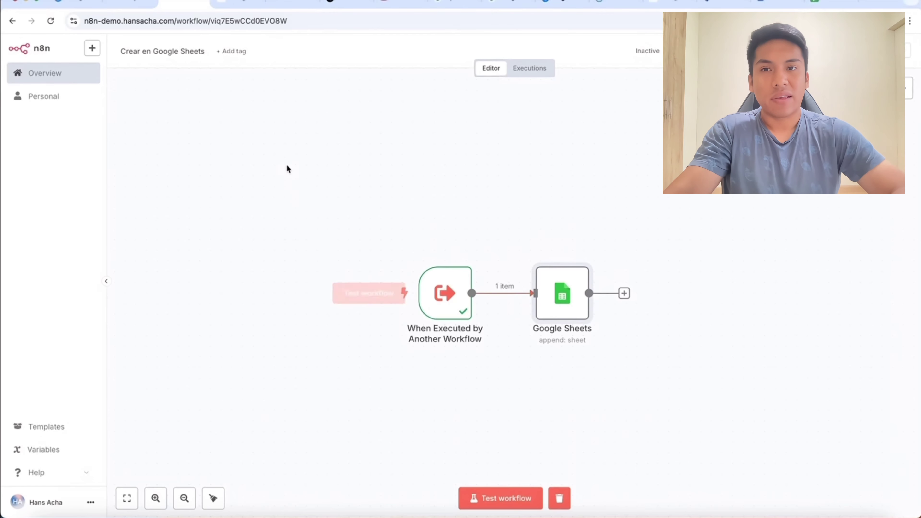
{"action": "left_click_drag", "start_coordinate": [394, 219], "coordinate": [761, 346]}
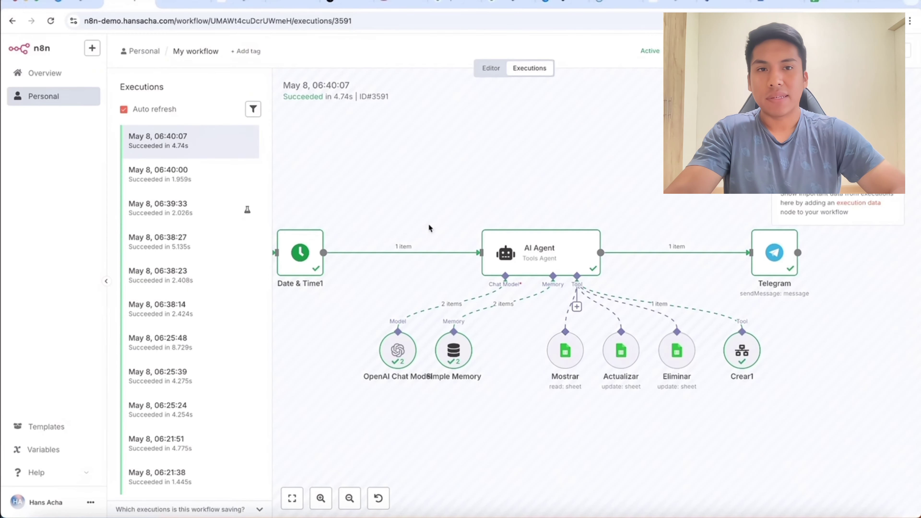
Check the bot's three proposed records in Telegram and clear all existing records below the header in the Gestor de Inventarios sheet
{"action": "left_click", "coordinate": [71, 4]}
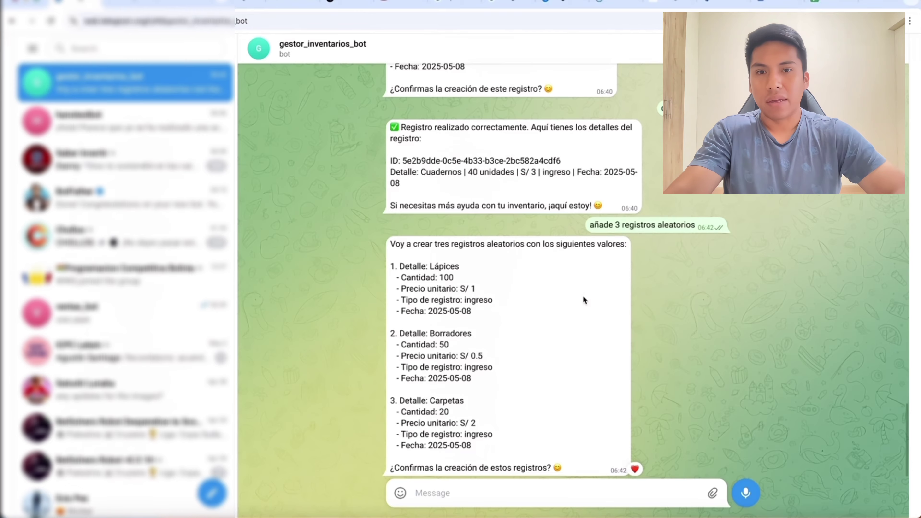
{"action": "left_click", "coordinate": [832, 4]}
{"action": "left_click_drag", "start_coordinate": [513, 207], "coordinate": [88, 145]}
{"action": "key", "text": "Delete"}
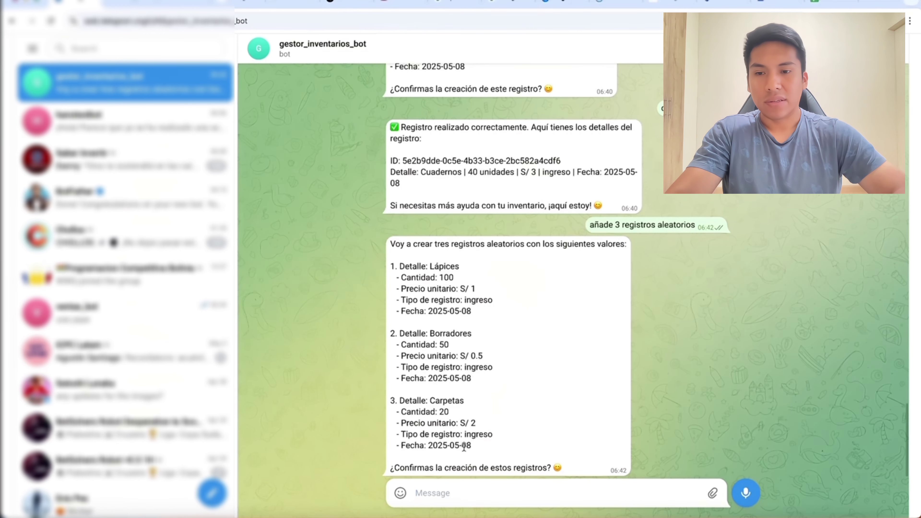
Reply "si" to the Telegram bot to confirm the three random records and review its registration message
{"action": "left_click", "coordinate": [467, 492]}
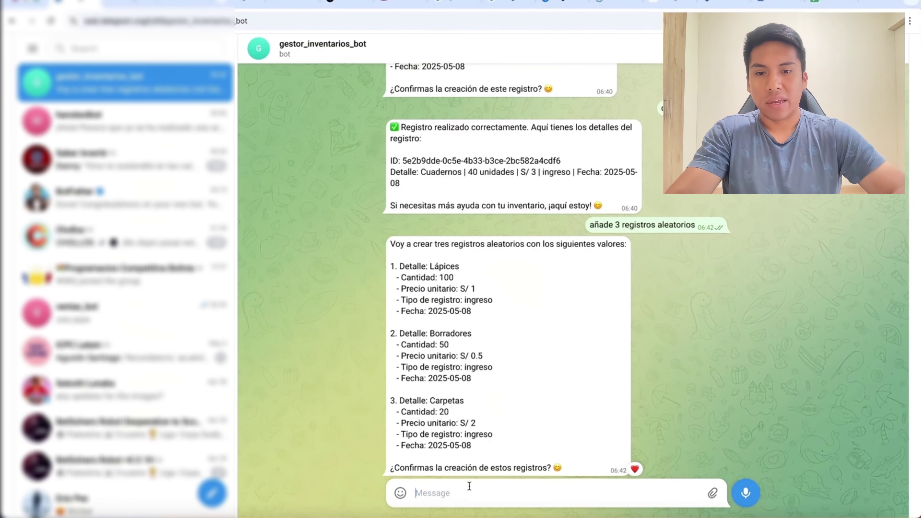
{"action": "type", "text": "si"}
{"action": "key", "text": "Return"}
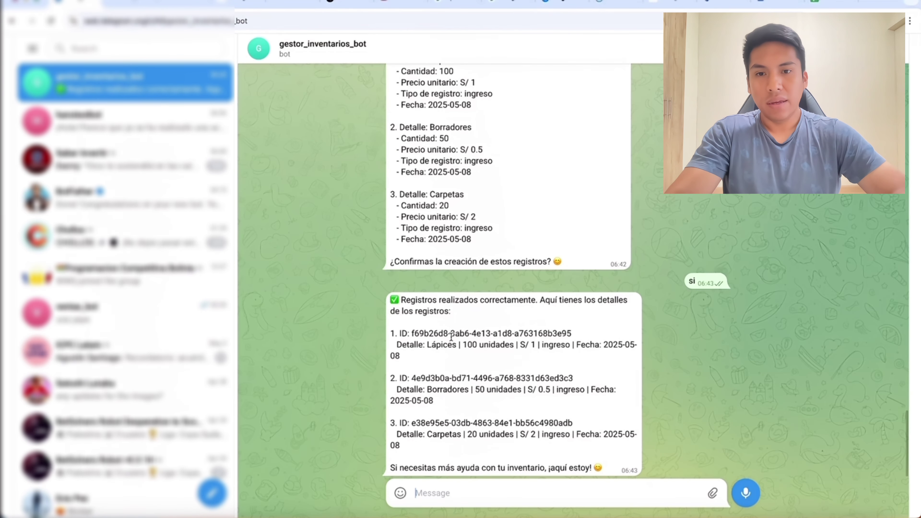
{"action": "left_click_drag", "start_coordinate": [395, 306], "coordinate": [438, 444]}
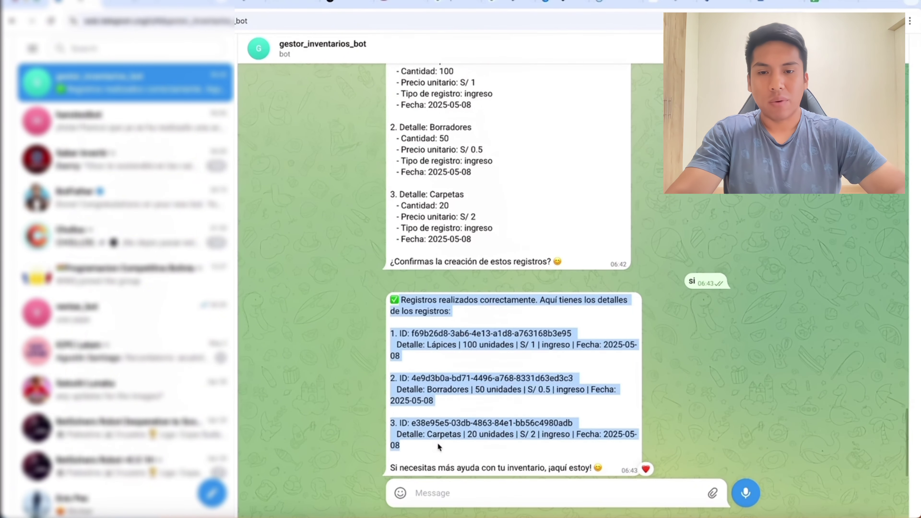
{"action": "left_click", "coordinate": [667, 197]}
Compare the rows written to the Gestor de Inventarios sheet with the record IDs listed in the bot's Telegram reply
{"action": "left_click", "coordinate": [841, 3]}
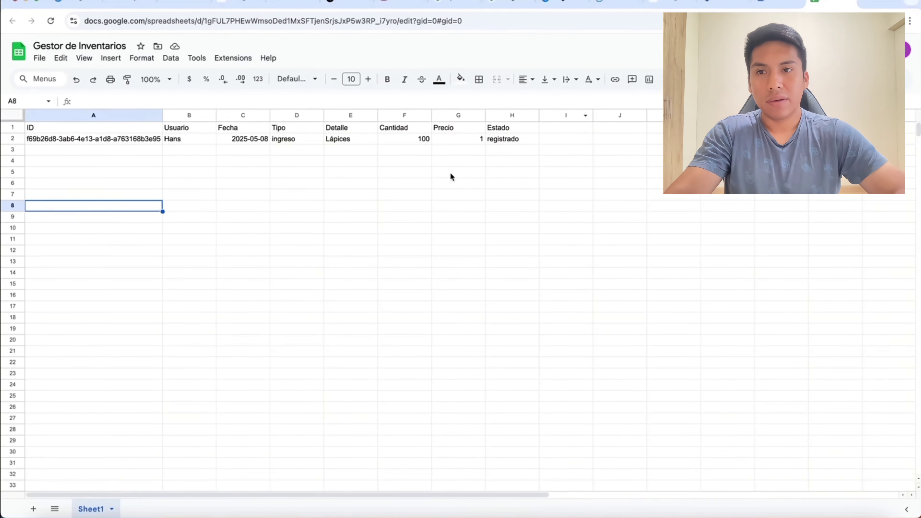
{"action": "left_click_drag", "start_coordinate": [128, 144], "coordinate": [456, 145]}
{"action": "left_click", "coordinate": [351, 183]}
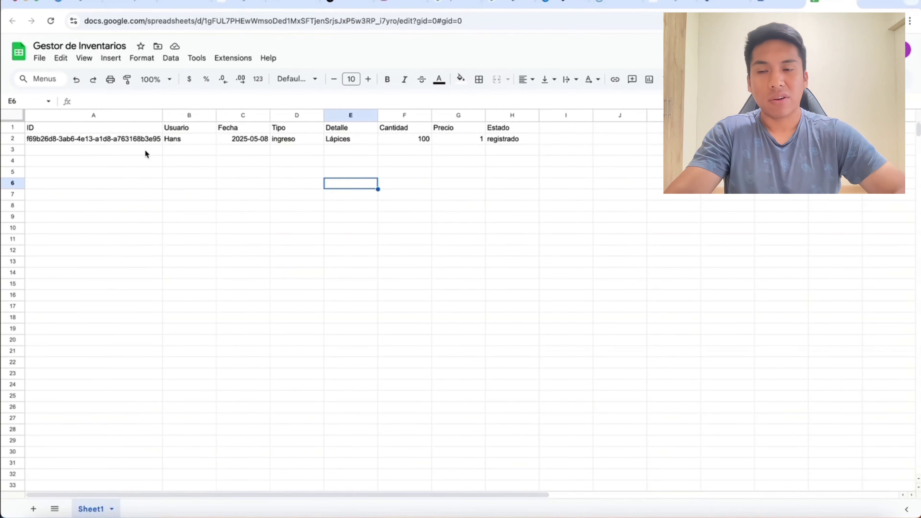
{"action": "left_click", "coordinate": [75, 4]}
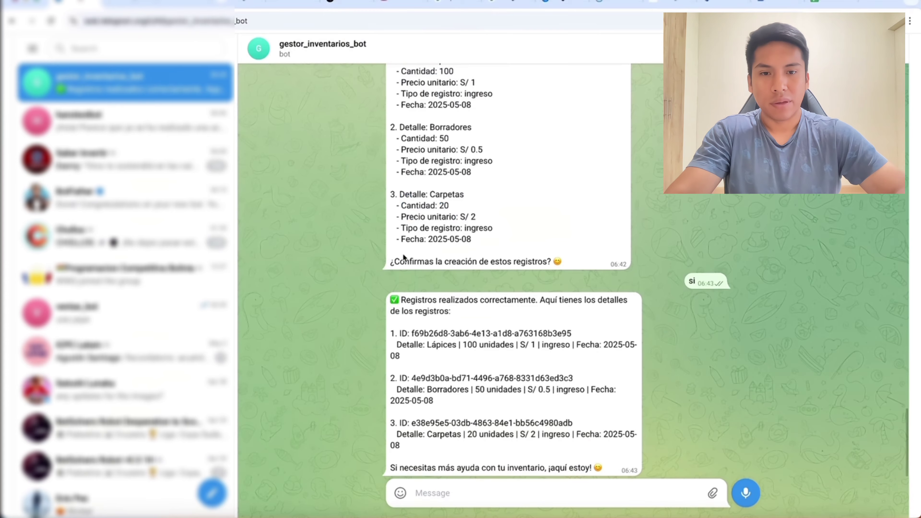
{"action": "double_click", "coordinate": [552, 337]}
{"action": "double_click", "coordinate": [562, 333]}
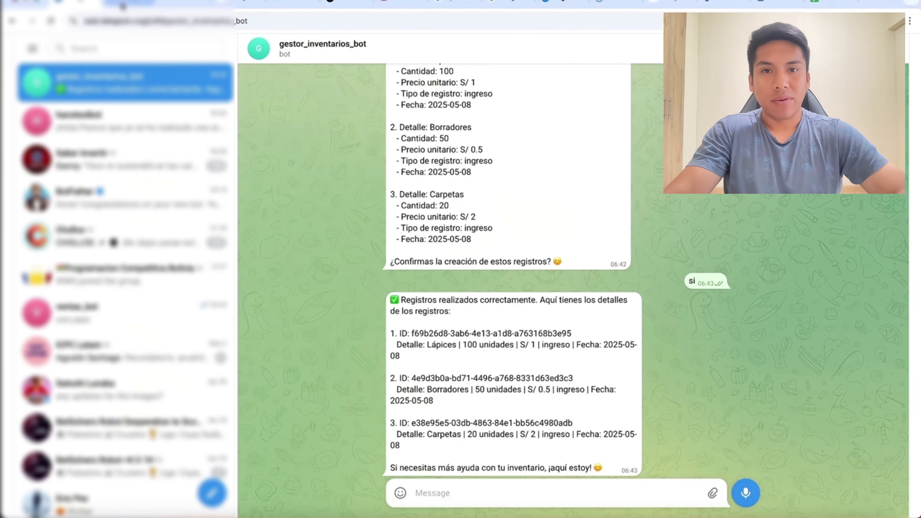
Open the latest execution of My workflow and examine how many times the Crear1 tool ran
{"action": "left_click", "coordinate": [123, 5]}
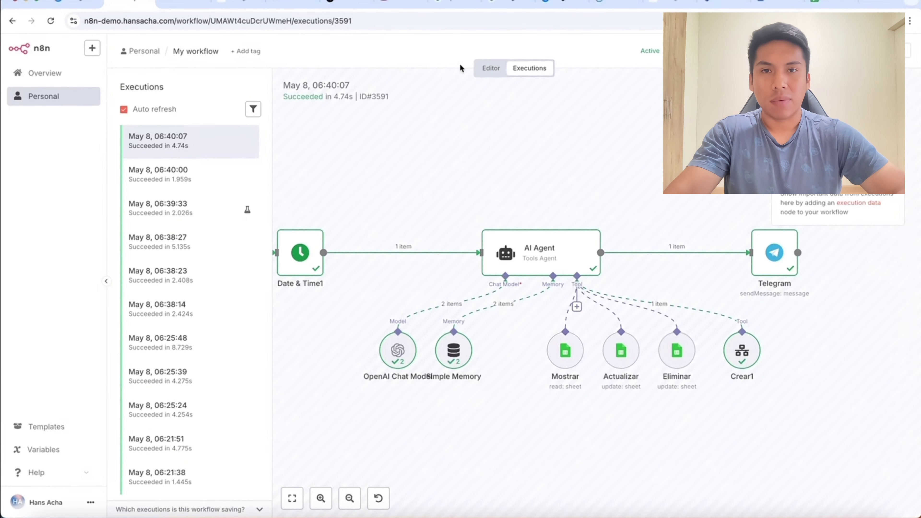
{"action": "left_click", "coordinate": [485, 68]}
{"action": "left_click", "coordinate": [529, 68]}
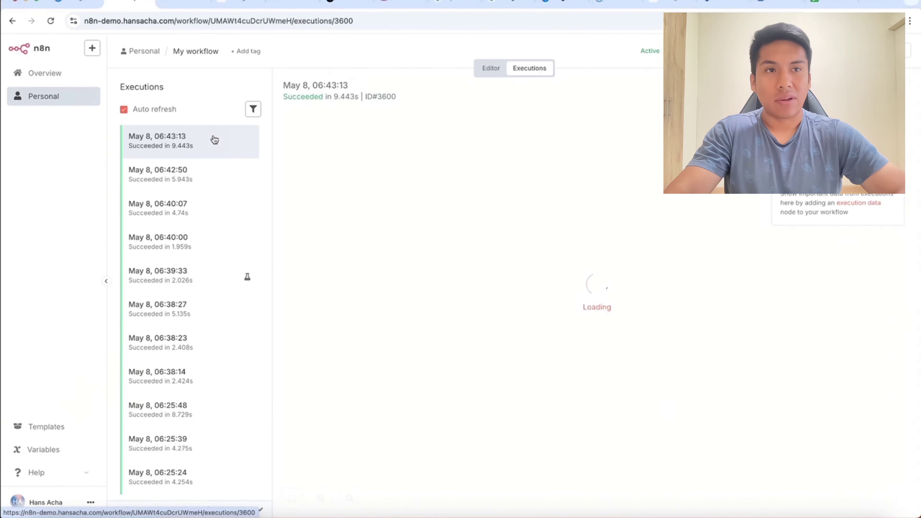
{"action": "scroll", "coordinate": [658, 341], "scroll_direction": "up", "scroll_amount": 5}
{"action": "scroll", "coordinate": [659, 346], "scroll_direction": "right", "scroll_amount": 5}
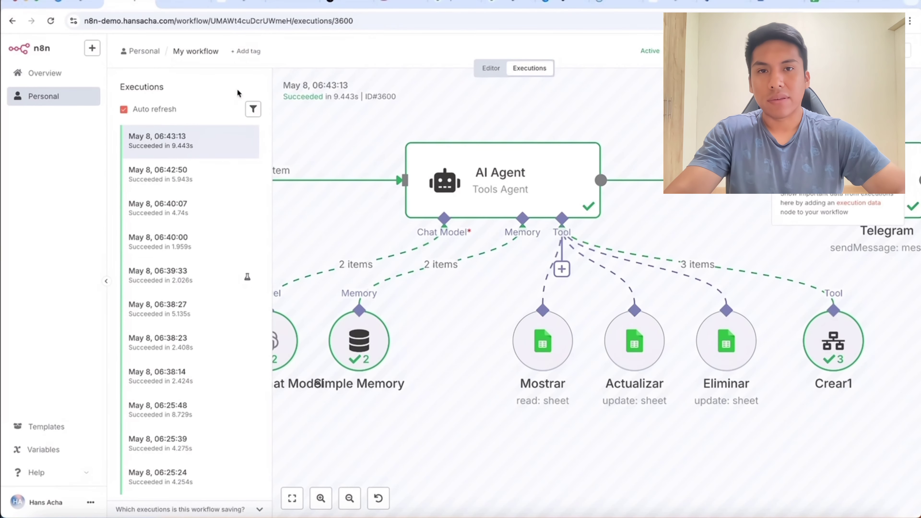
Go through the three 06:43:17 executions of Crear en Google Sheets, inspect the newest one's trigger data and compare its ID with the Telegram reply
{"action": "left_click", "coordinate": [178, 2]}
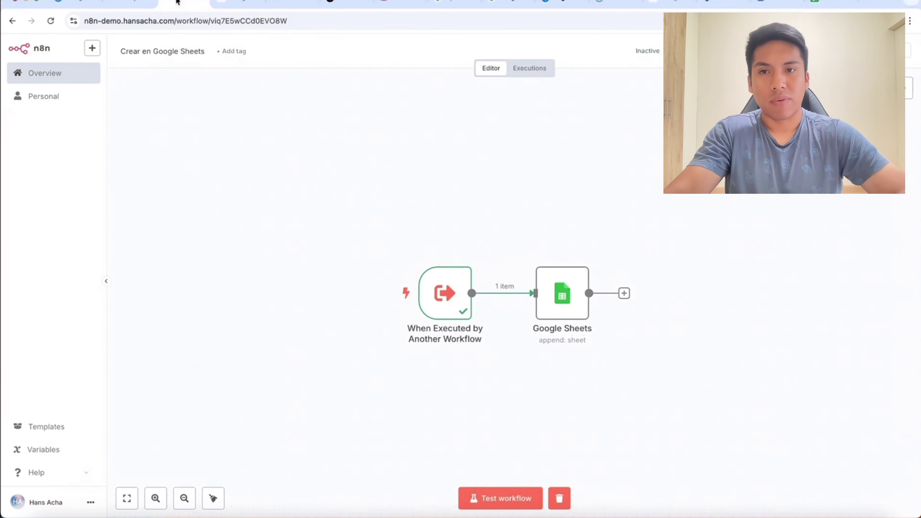
{"action": "left_click", "coordinate": [548, 70]}
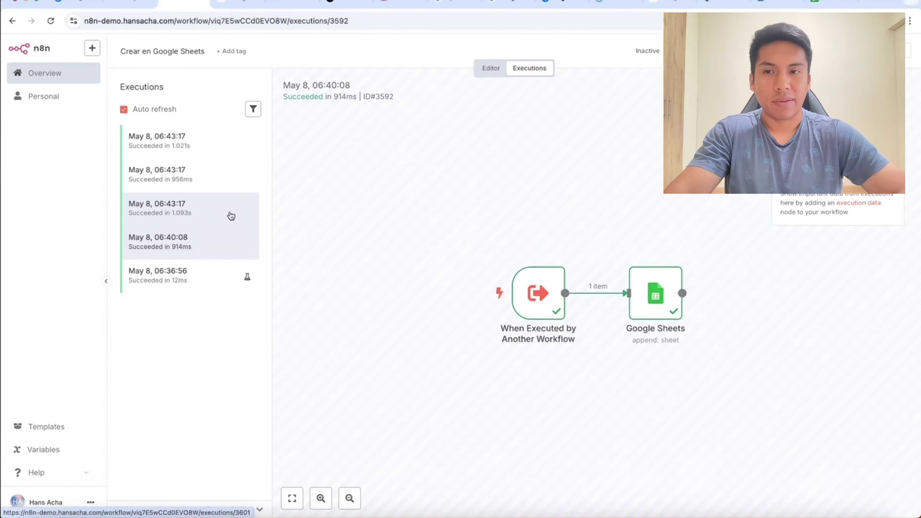
{"action": "left_click", "coordinate": [231, 216]}
{"action": "left_click", "coordinate": [221, 186]}
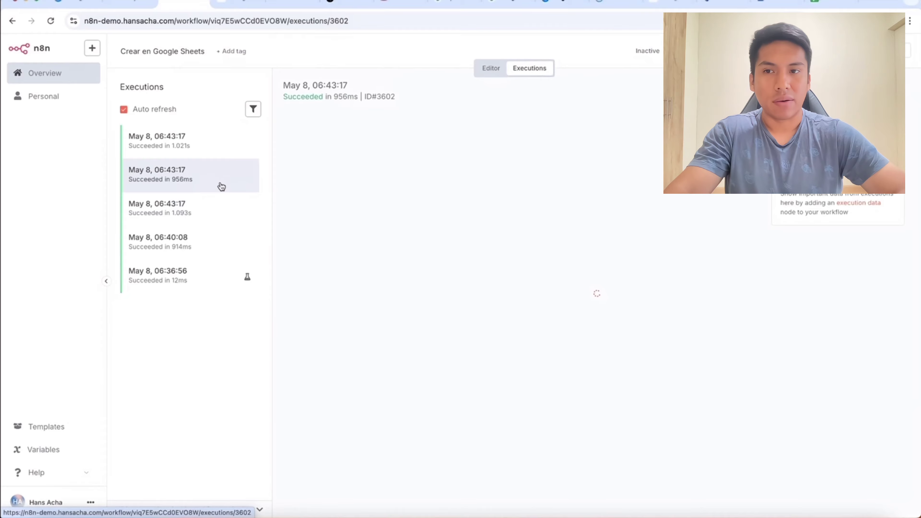
{"action": "left_click", "coordinate": [213, 151]}
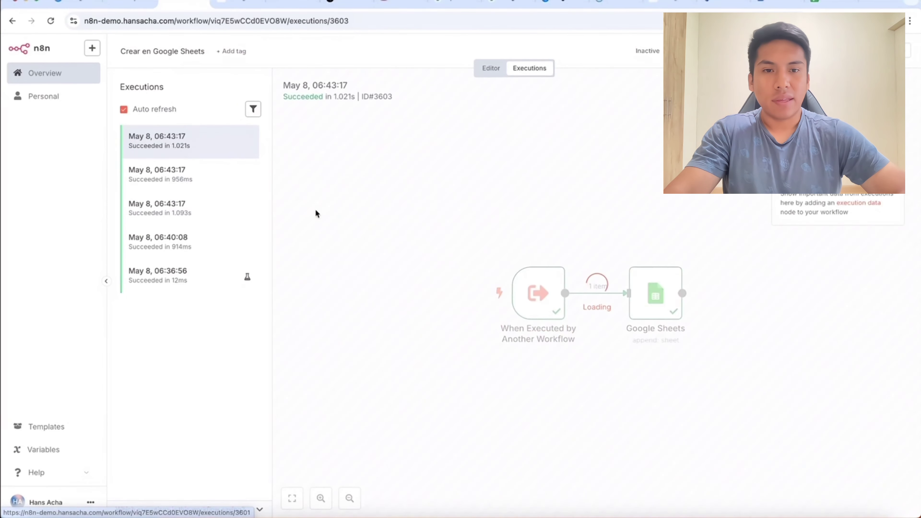
{"action": "double_click", "coordinate": [536, 291]}
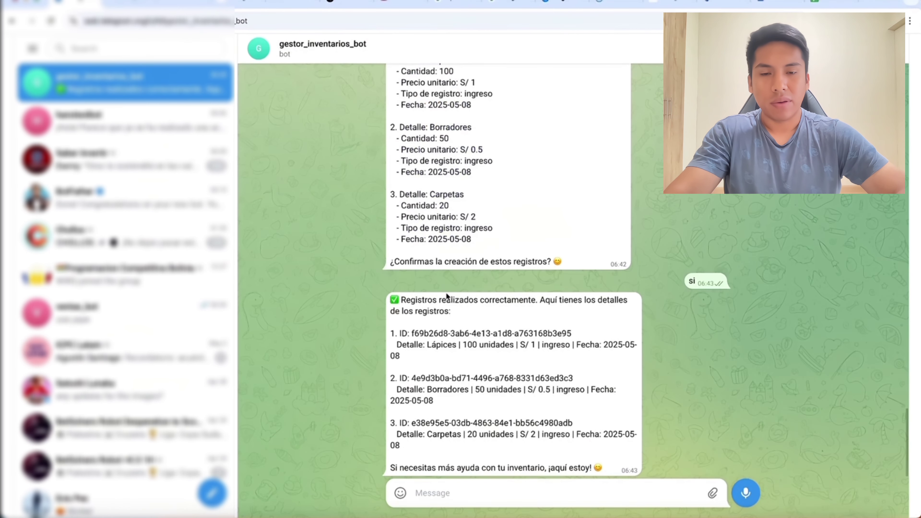
{"action": "double_click", "coordinate": [446, 295]}
{"action": "left_click_drag", "start_coordinate": [583, 425], "coordinate": [562, 423]}
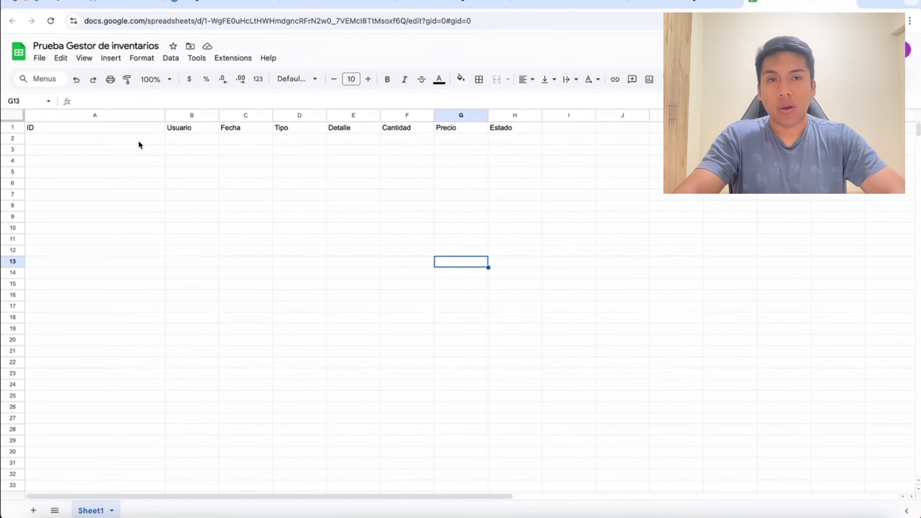
{"action": "left_click_drag", "start_coordinate": [139, 142], "coordinate": [319, 169]}
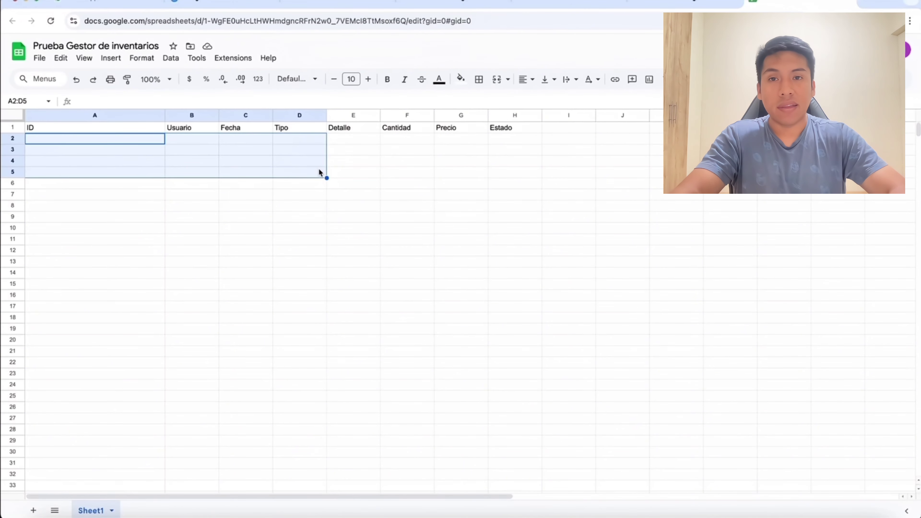
{"action": "left_click", "coordinate": [55, 167]}
{"action": "left_click", "coordinate": [12, 137]}
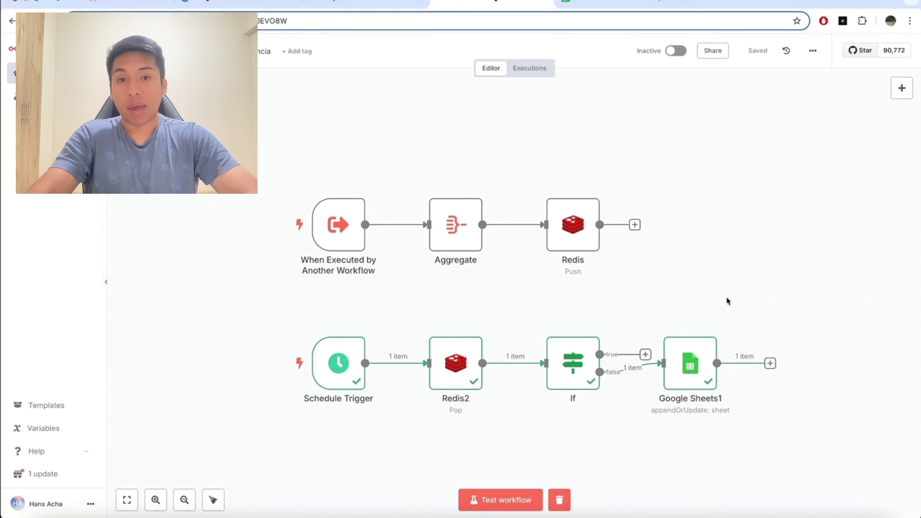
Review the input fields of the When Executed by Another Workflow trigger, and test the Aggregate node on its data
{"action": "double_click", "coordinate": [347, 241]}
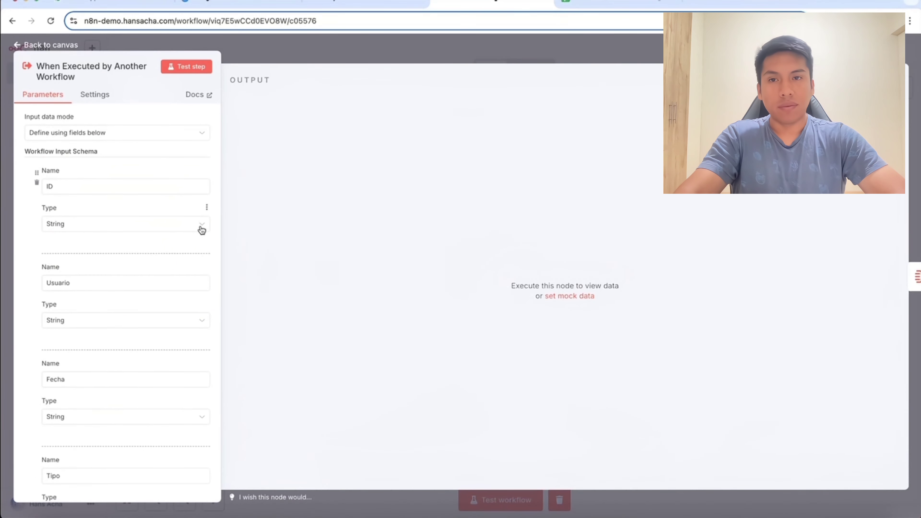
{"action": "key", "text": "Escape"}
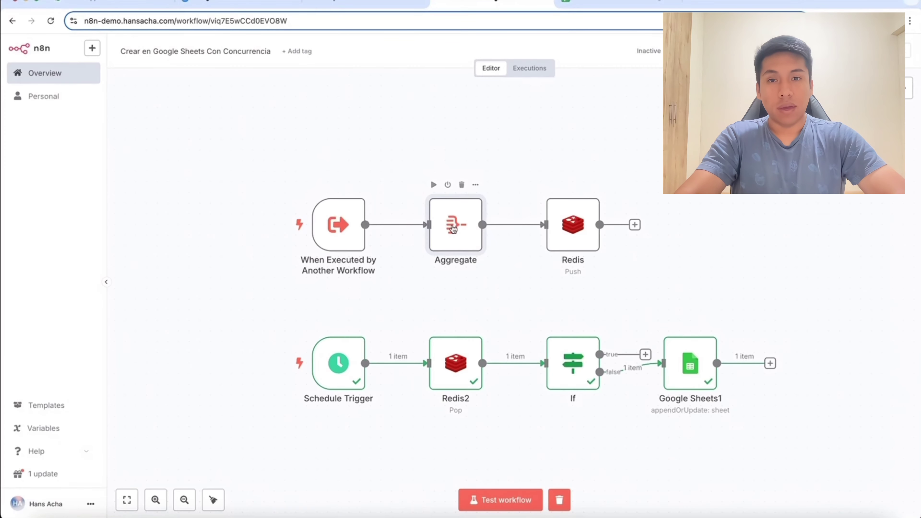
{"action": "double_click", "coordinate": [452, 224]}
{"action": "left_click", "coordinate": [215, 293]}
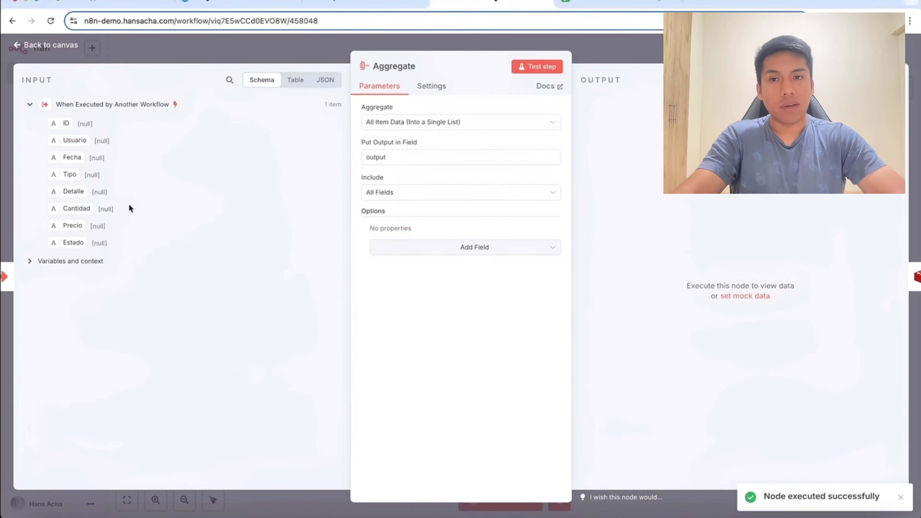
{"action": "left_click", "coordinate": [448, 247]}
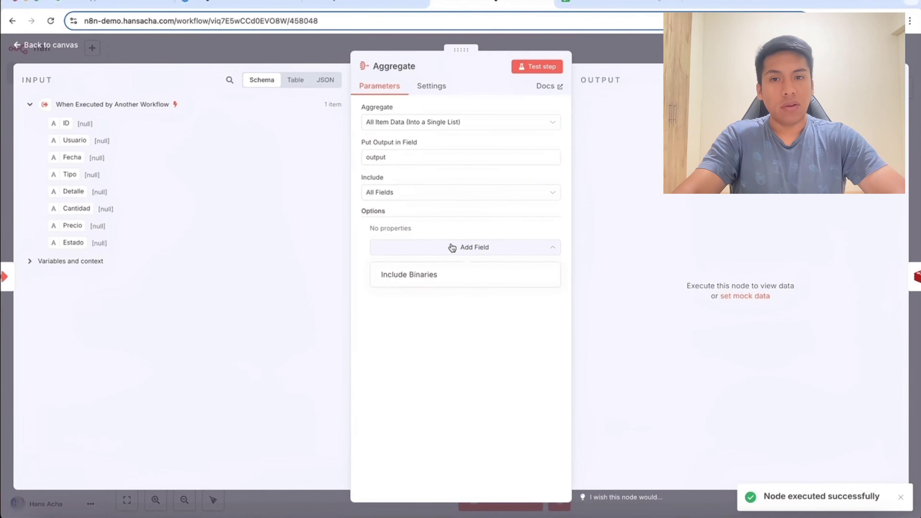
{"action": "left_click", "coordinate": [478, 218]}
{"action": "left_click", "coordinate": [535, 67]}
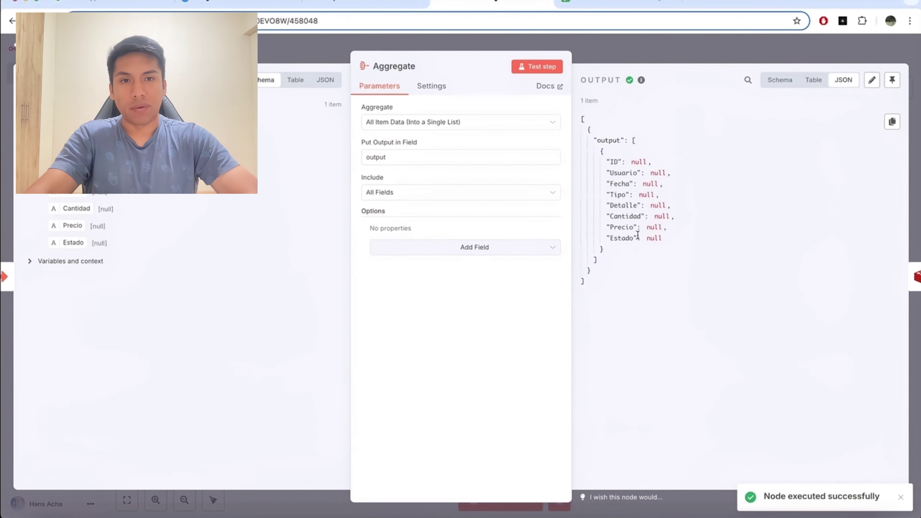
{"action": "key", "text": "Escape"}
Examine how the Redis node pushes the stringified record to the Crear list, and review the Schedule Trigger branch below
{"action": "double_click", "coordinate": [594, 228]}
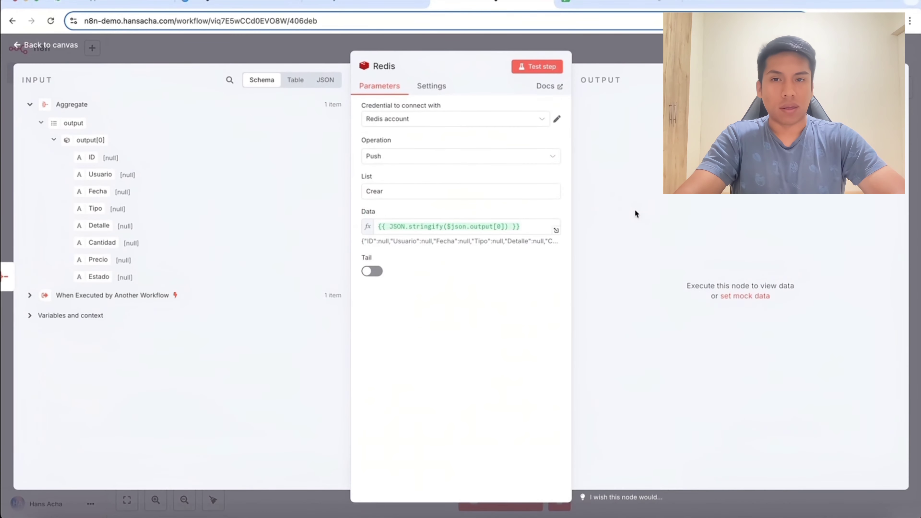
{"action": "key", "text": "Escape"}
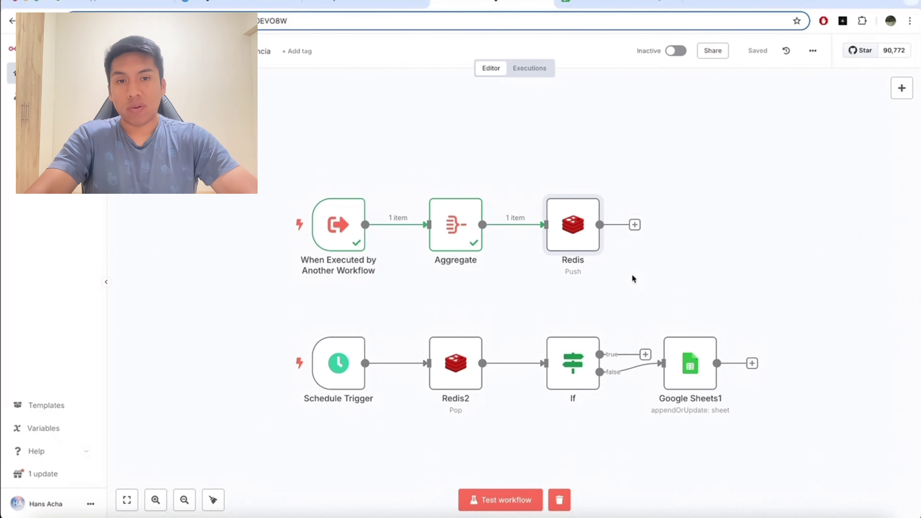
{"action": "mouse_move", "coordinate": [589, 243]}
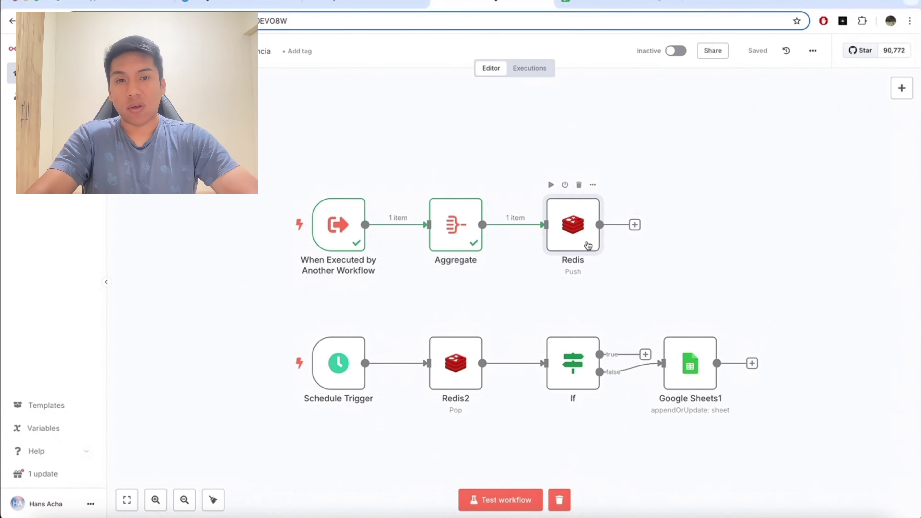
{"action": "mouse_move", "coordinate": [691, 365]}
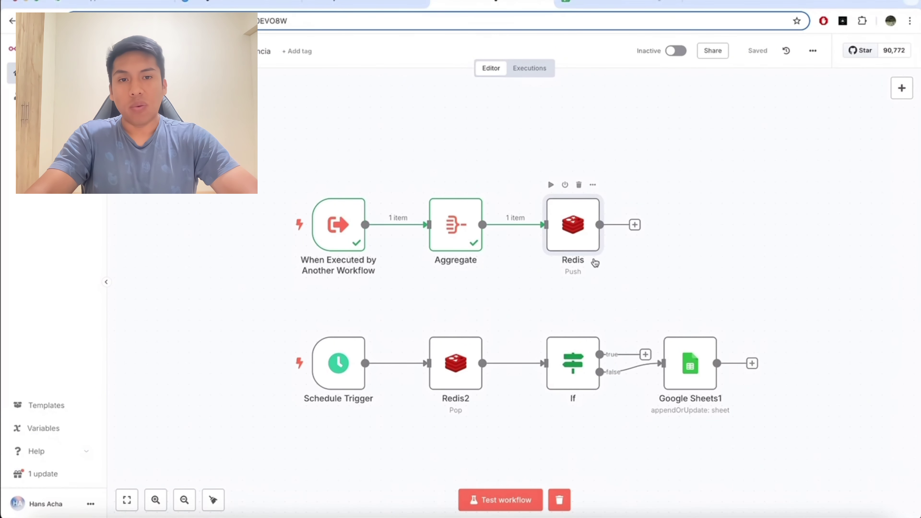
{"action": "mouse_move", "coordinate": [670, 350]}
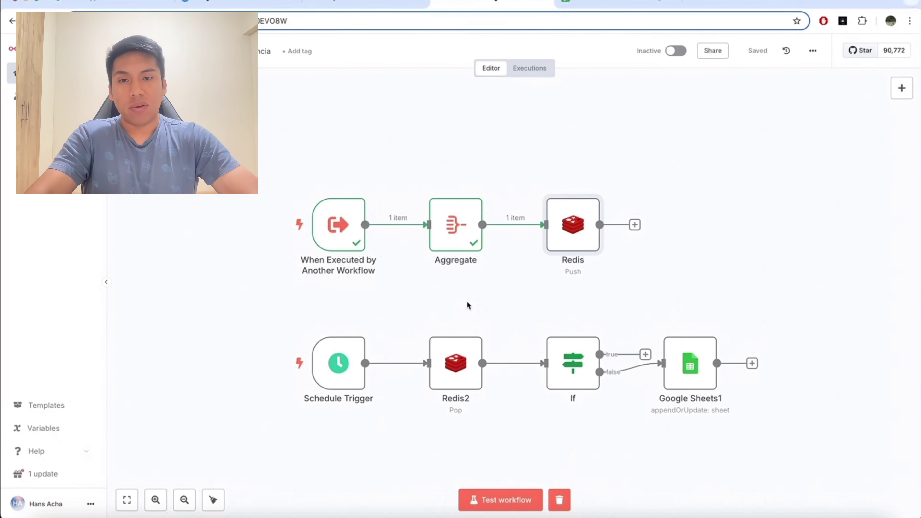
{"action": "mouse_move", "coordinate": [374, 324]}
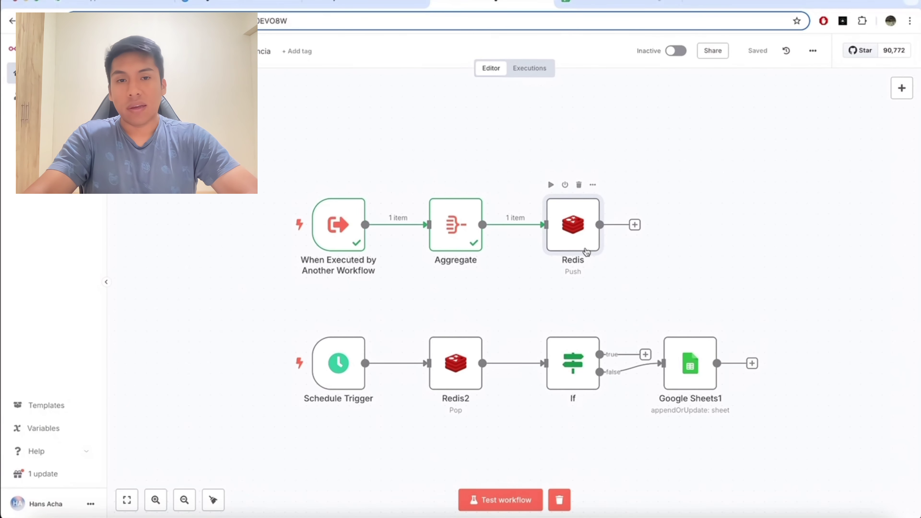
{"action": "mouse_move", "coordinate": [349, 362]}
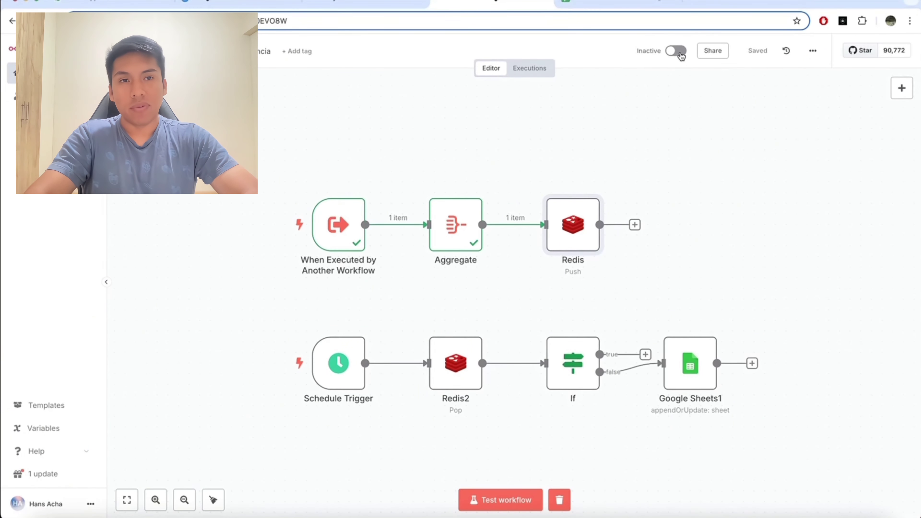
Switch to the Gestor de Inventarios sheet and check the range A2:H10 below the headers
{"action": "left_click", "coordinate": [627, 5]}
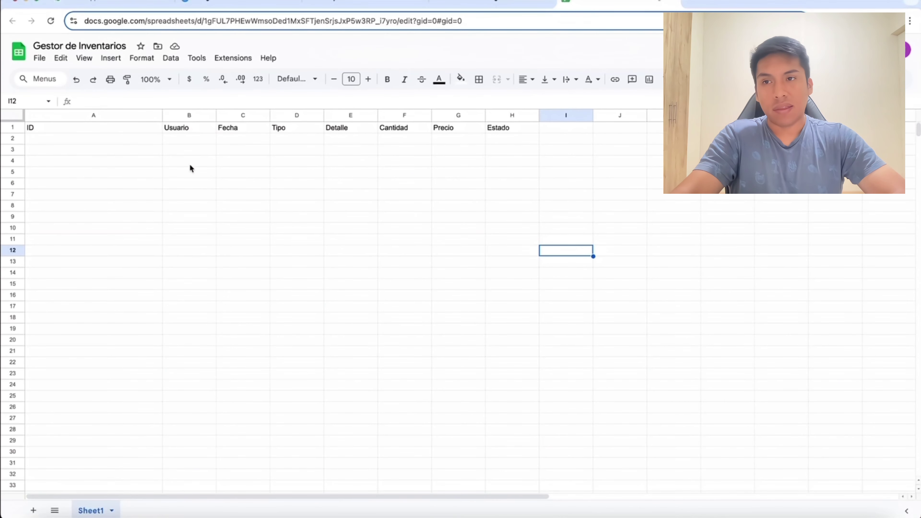
{"action": "left_click_drag", "start_coordinate": [130, 142], "coordinate": [509, 225]}
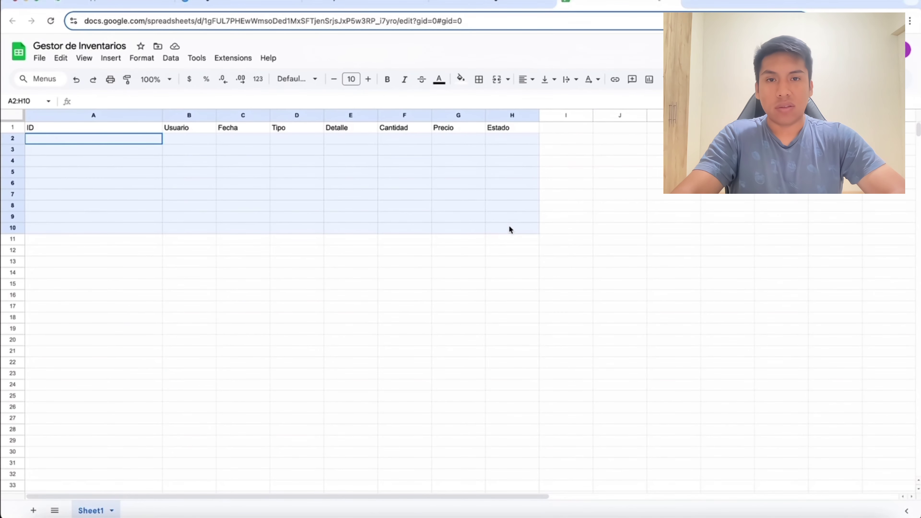
{"action": "left_click", "coordinate": [507, 227]}
{"action": "left_click", "coordinate": [553, 196]}
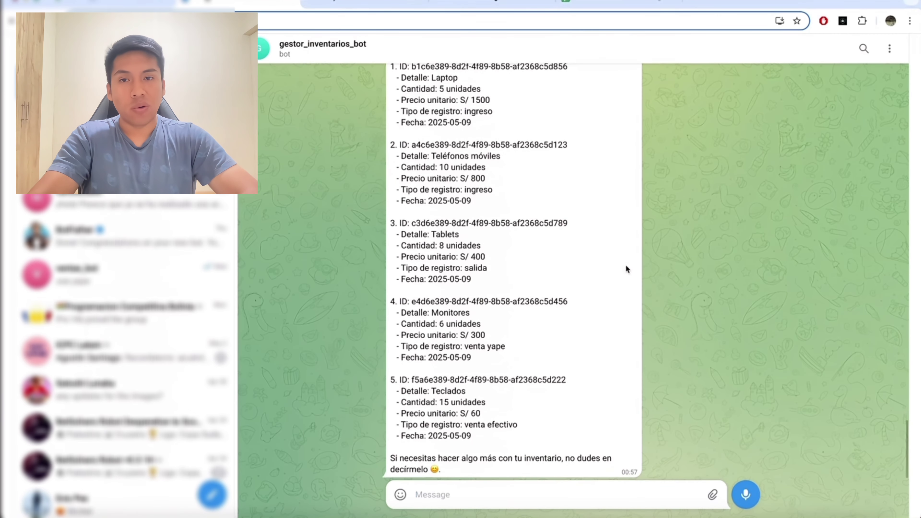
Read through the five registered items and their IDs in the gestor_inventarios_bot reply on Telegram
{"action": "scroll", "coordinate": [622, 259], "scroll_direction": "up", "scroll_amount": 3}
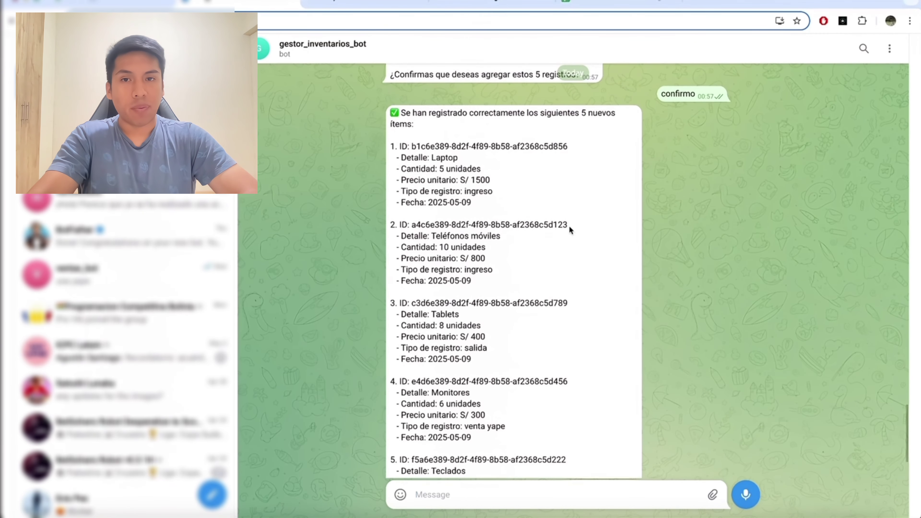
{"action": "left_click_drag", "start_coordinate": [399, 145], "coordinate": [553, 304]}
{"action": "scroll", "coordinate": [551, 304], "scroll_direction": "down", "scroll_amount": 1}
{"action": "scroll", "coordinate": [550, 304], "scroll_direction": "down", "scroll_amount": 2}
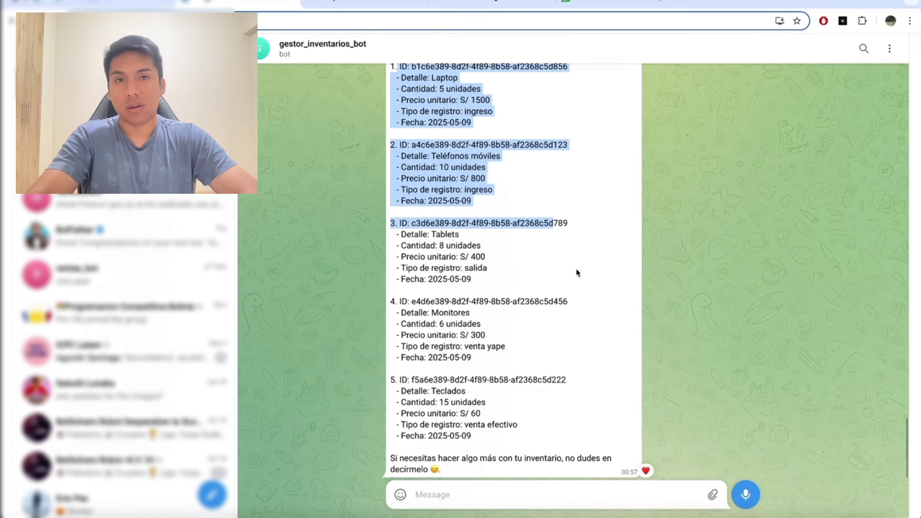
Return to the Gestor de Inventarios sheet and follow the records being written one by one in rows 2 to 4
{"action": "left_click", "coordinate": [624, 5]}
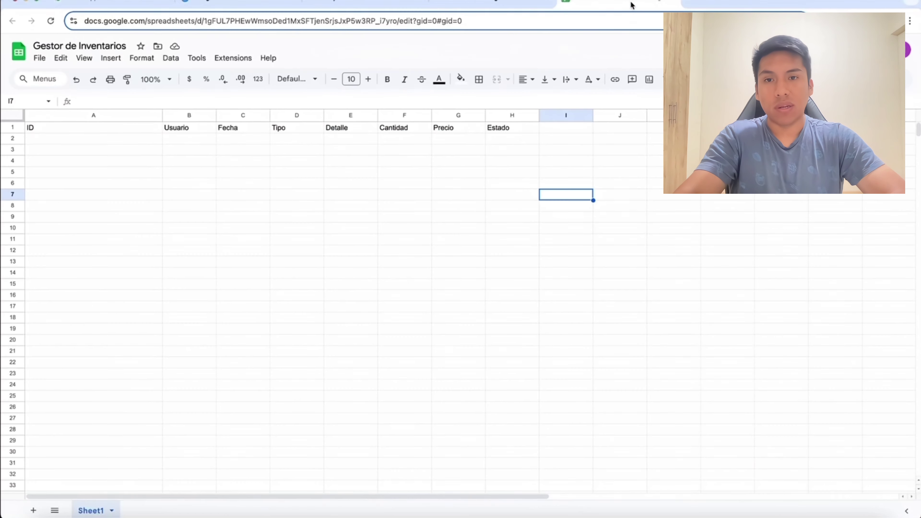
{"action": "left_click_drag", "start_coordinate": [552, 138], "coordinate": [411, 136]}
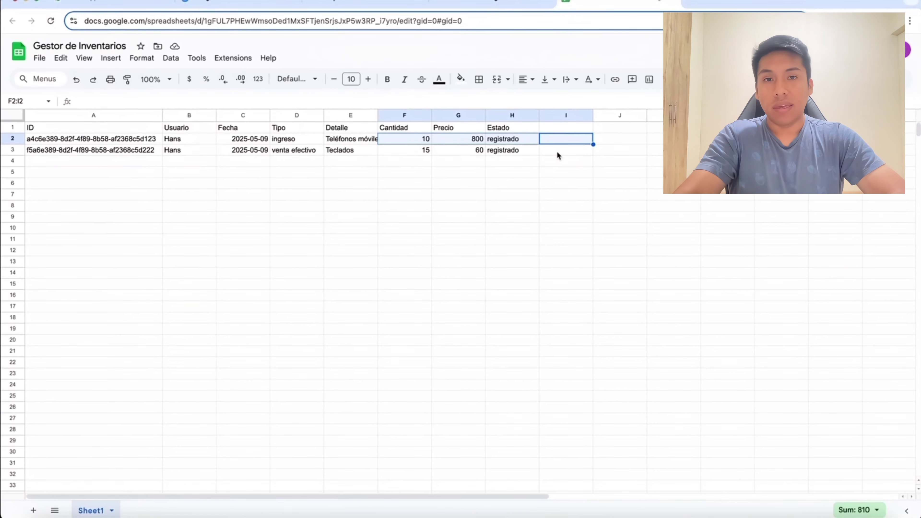
{"action": "left_click_drag", "start_coordinate": [557, 152], "coordinate": [450, 152]}
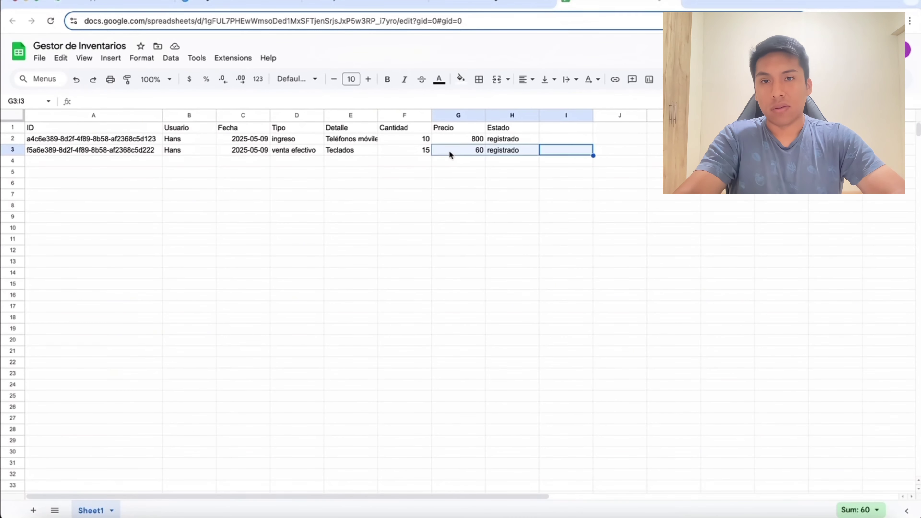
{"action": "left_click", "coordinate": [575, 206]}
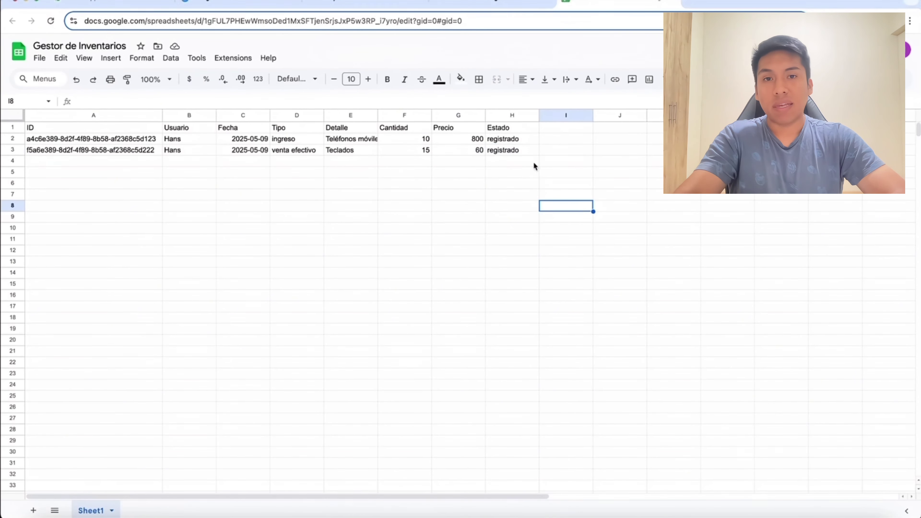
{"action": "left_click_drag", "start_coordinate": [533, 164], "coordinate": [461, 164]}
{"action": "left_click", "coordinate": [557, 185]}
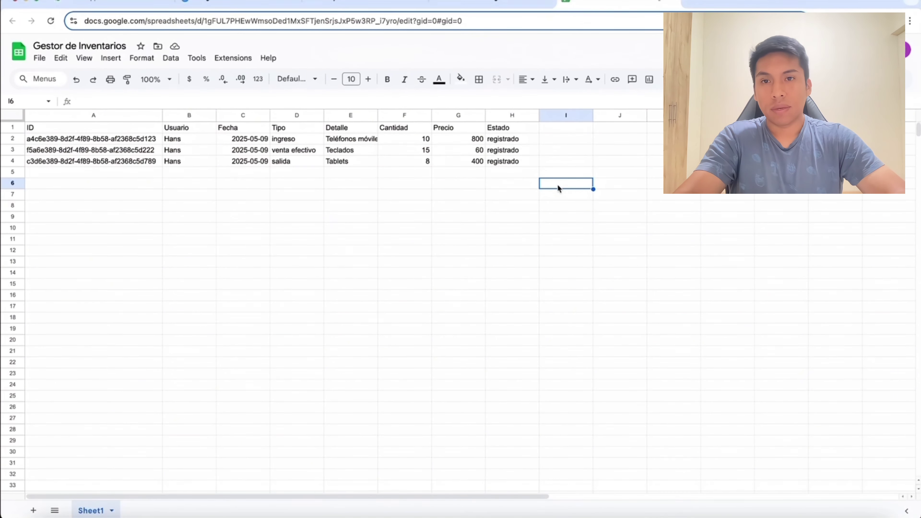
{"action": "left_click_drag", "start_coordinate": [546, 165], "coordinate": [405, 164]}
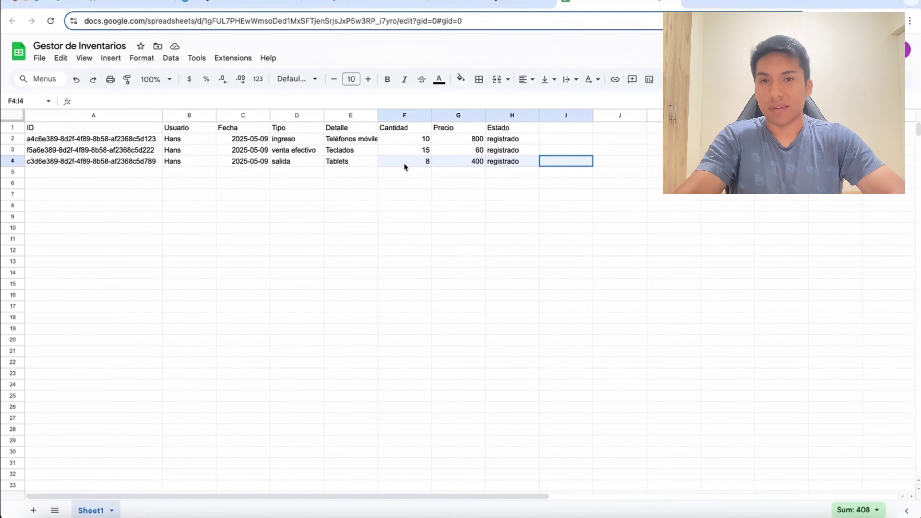
{"action": "left_click", "coordinate": [536, 211]}
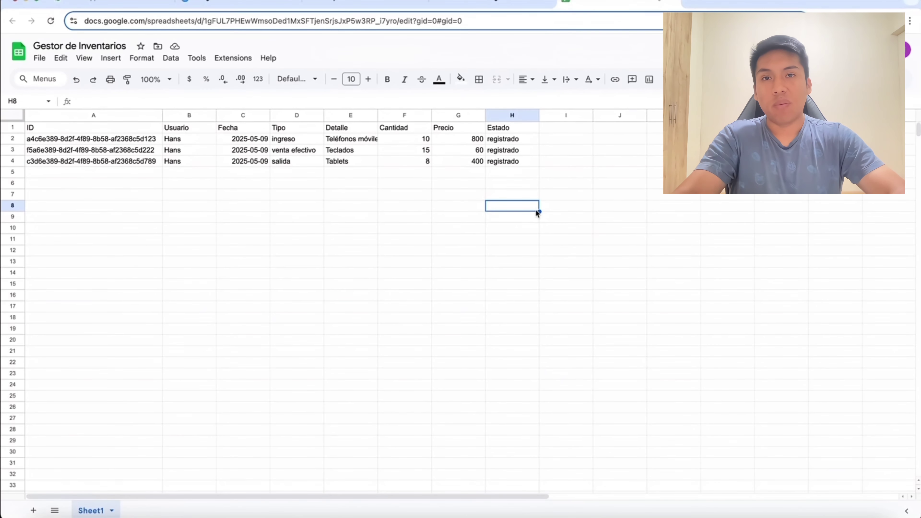
Inspect the 00:58:15, 00:58:00 and 00:59:00 executions of Crear en Google Sheets Con Concurrencia
{"action": "left_click", "coordinate": [525, 3]}
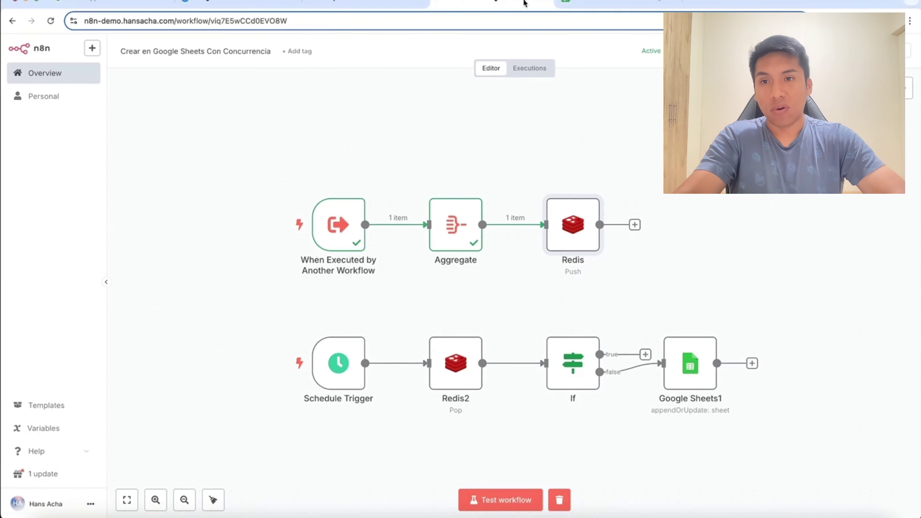
{"action": "left_click", "coordinate": [537, 71]}
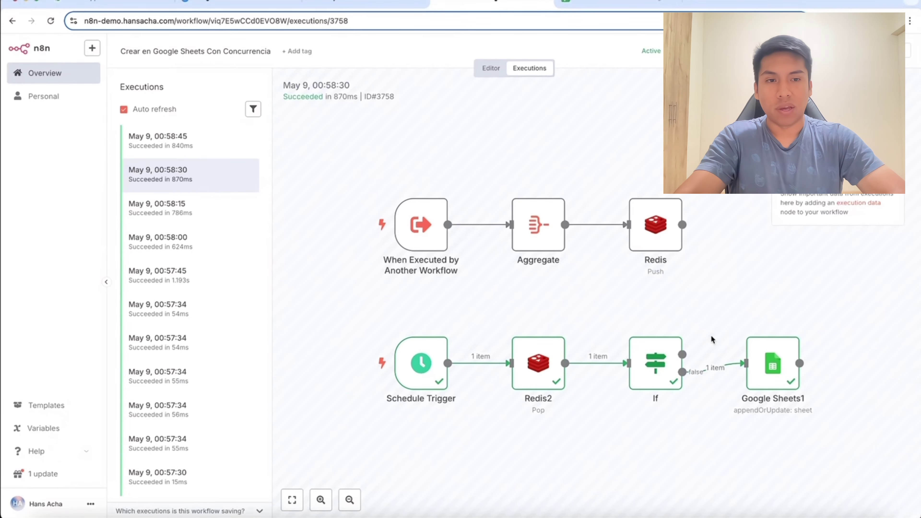
{"action": "left_click", "coordinate": [234, 210]}
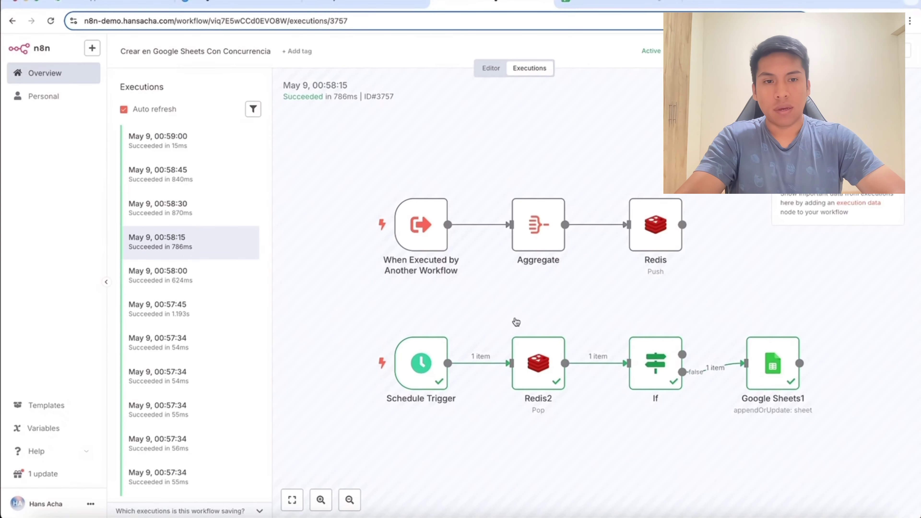
{"action": "left_click", "coordinate": [212, 287]}
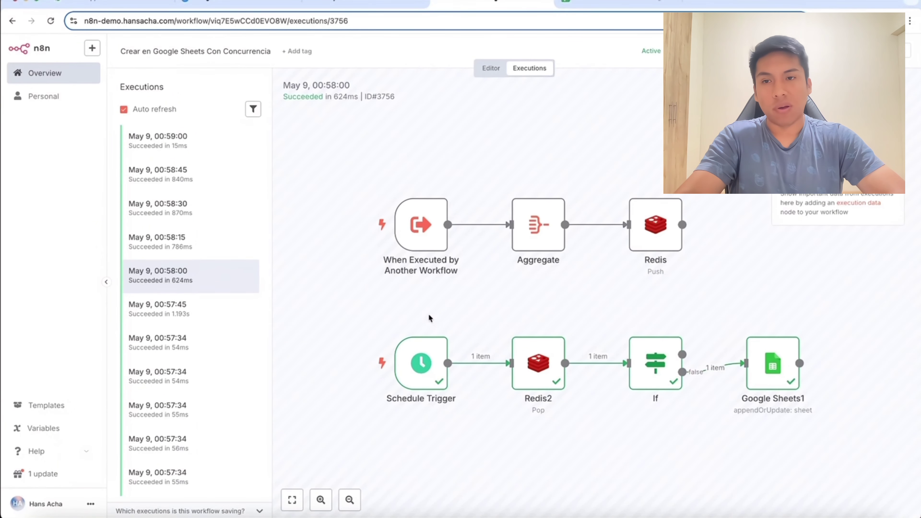
{"action": "left_click", "coordinate": [253, 152]}
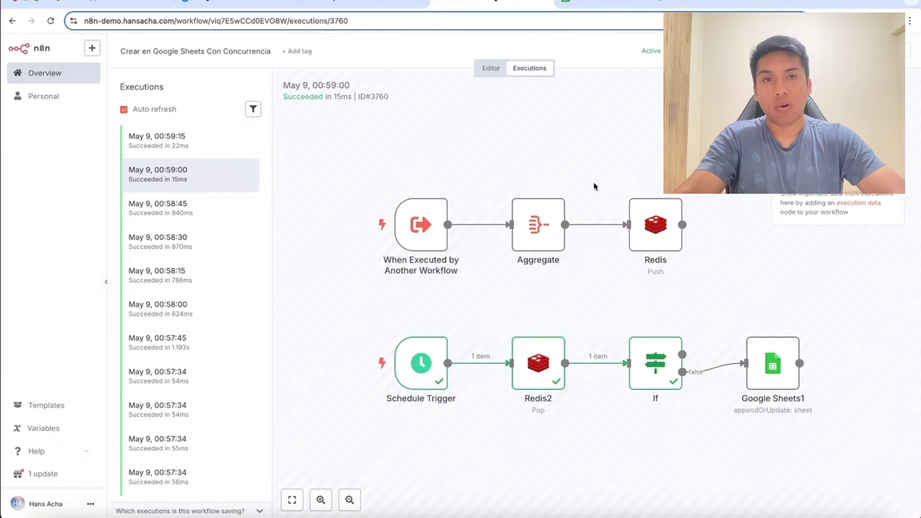
Check the records written in A2:H6 of the Gestor de Inventarios sheet
{"action": "left_click", "coordinate": [613, 4]}
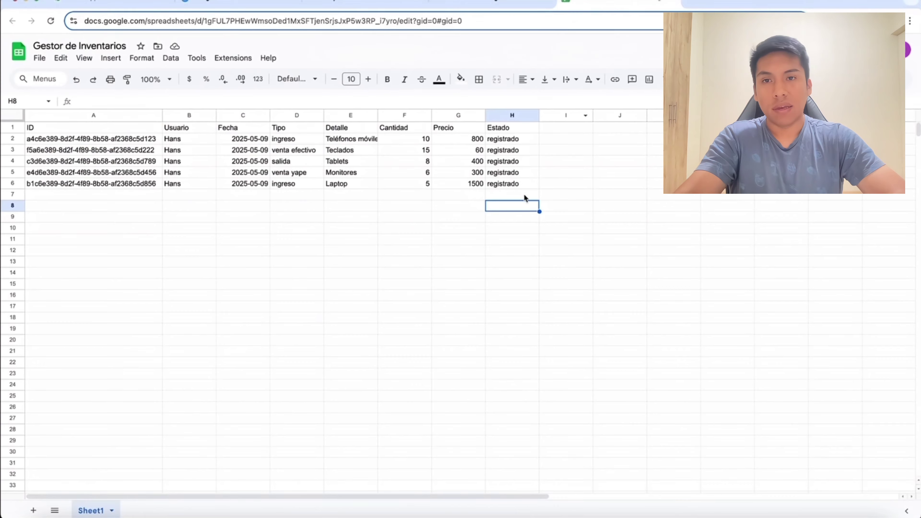
{"action": "left_click_drag", "start_coordinate": [521, 140], "coordinate": [132, 188]}
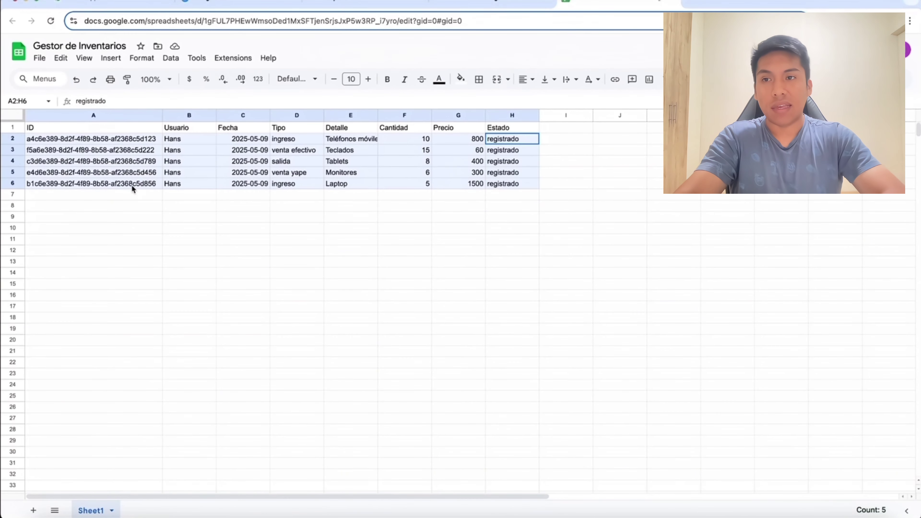
{"action": "left_click", "coordinate": [208, 255]}
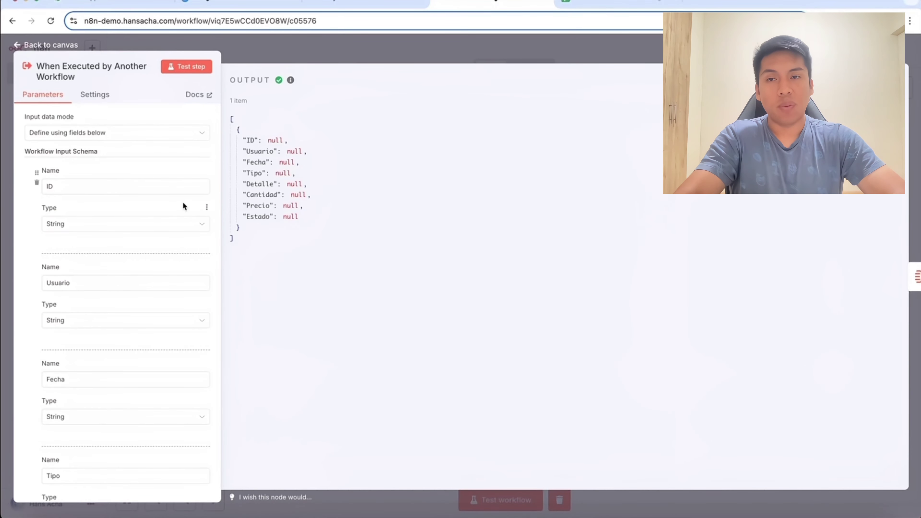
Close the When Executed by Another Workflow trigger's settings and look over the workflow canvas
{"action": "left_click", "coordinate": [287, 53]}
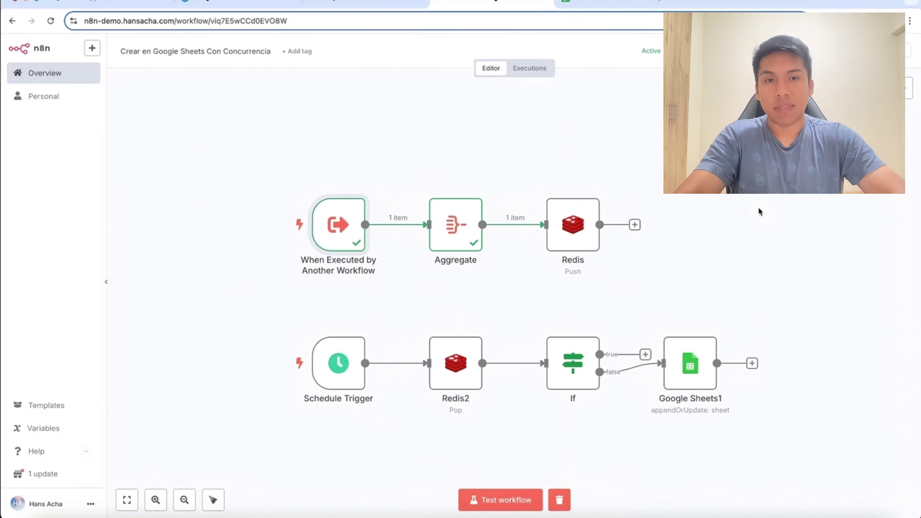
{"action": "mouse_move", "coordinate": [314, 148]}
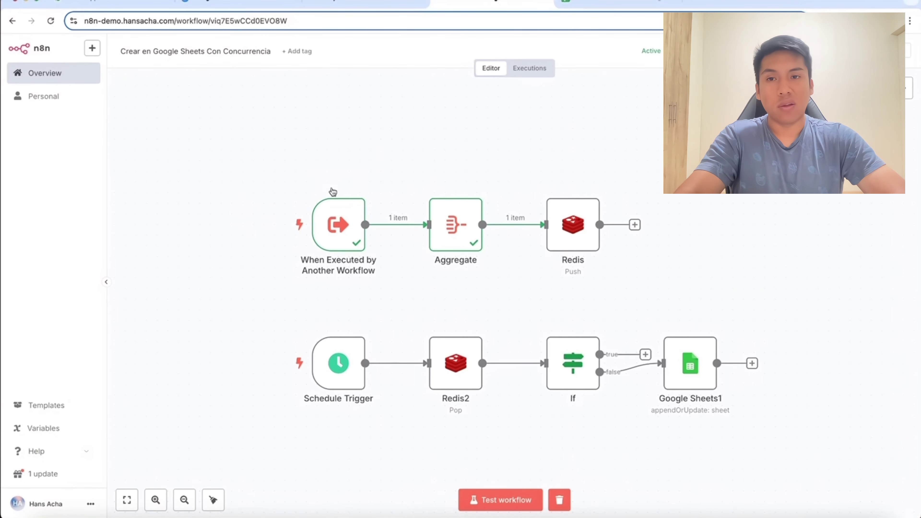
{"action": "mouse_move", "coordinate": [354, 215]}
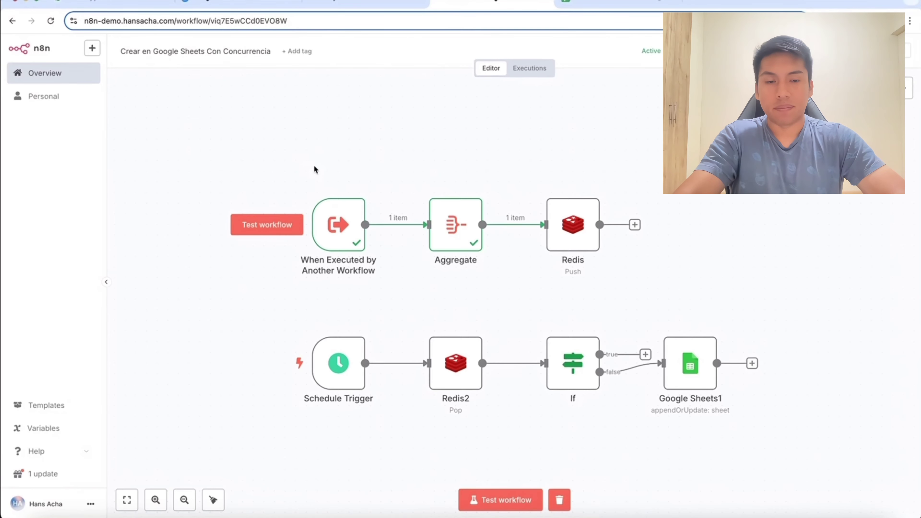
Go to the Supervisor workflow and review the AI Agent's user prompt and system message, closing its settings when done
{"action": "key", "text": "ctrl+shift+Tab"}
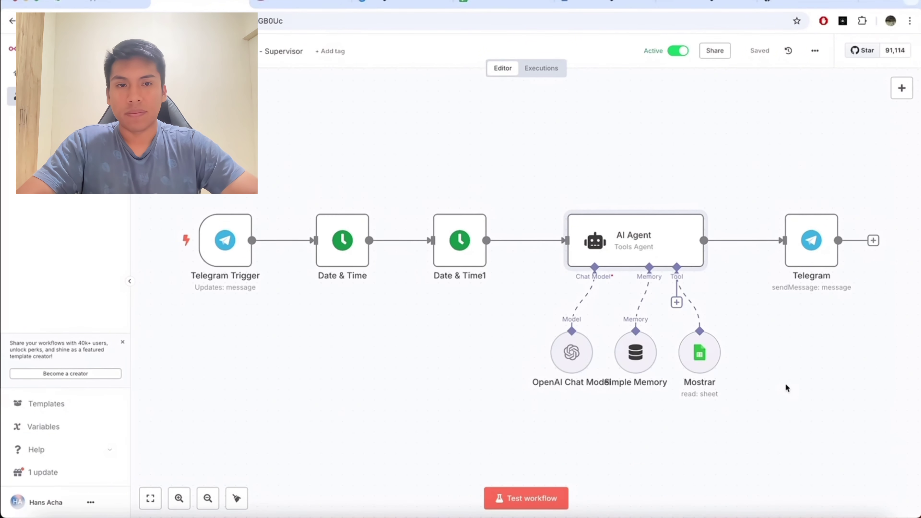
{"action": "double_click", "coordinate": [673, 243]}
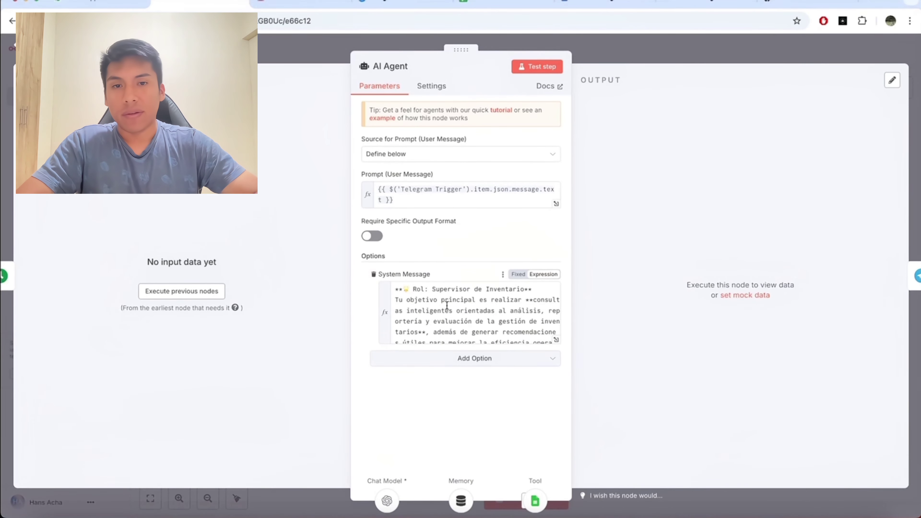
{"action": "key", "text": "Escape"}
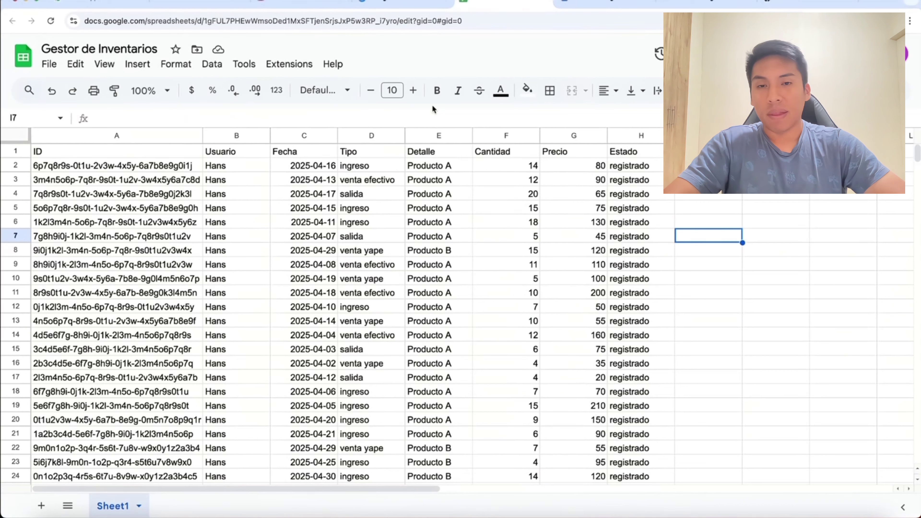
Switch to the gestor_inventarios_supervisor_bot chat in Telegram and read the April report by product with its recommendations
{"action": "left_click", "coordinate": [415, 8]}
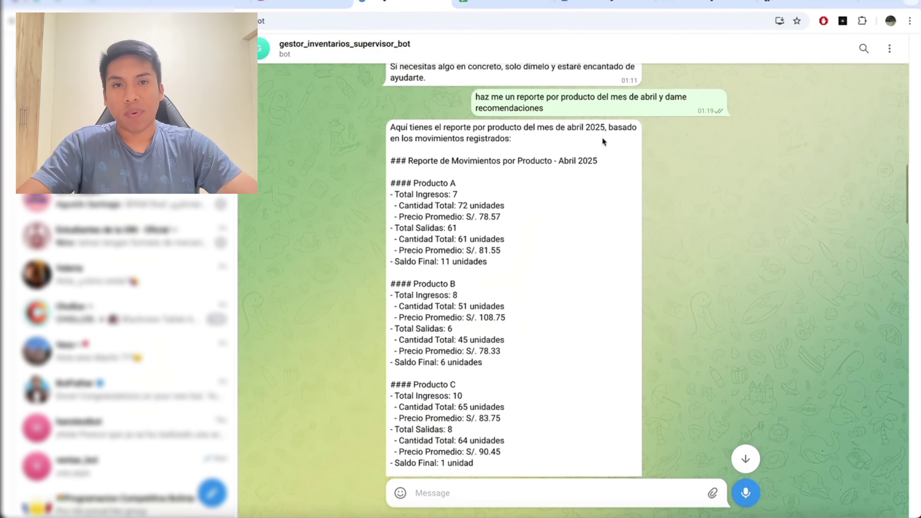
{"action": "double_click", "coordinate": [606, 104]}
{"action": "left_click_drag", "start_coordinate": [607, 98], "coordinate": [641, 98]}
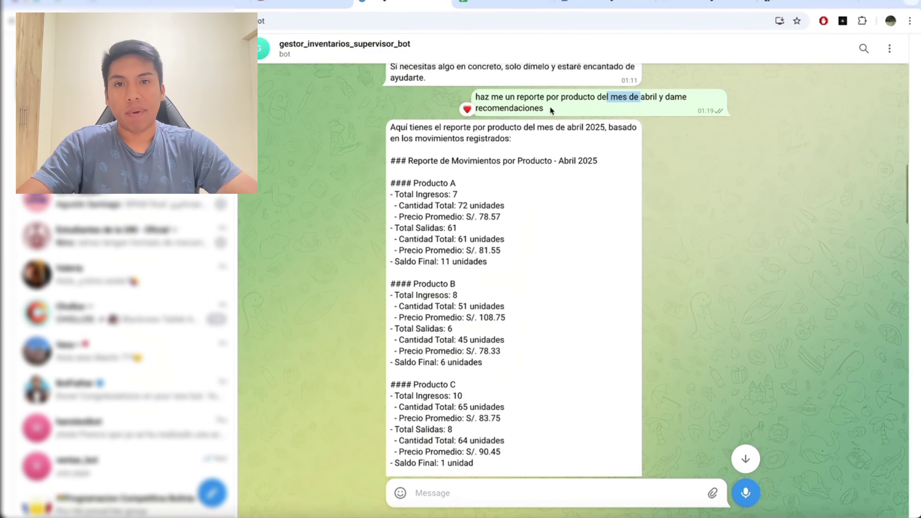
{"action": "scroll", "coordinate": [587, 165], "scroll_direction": "down", "scroll_amount": 1}
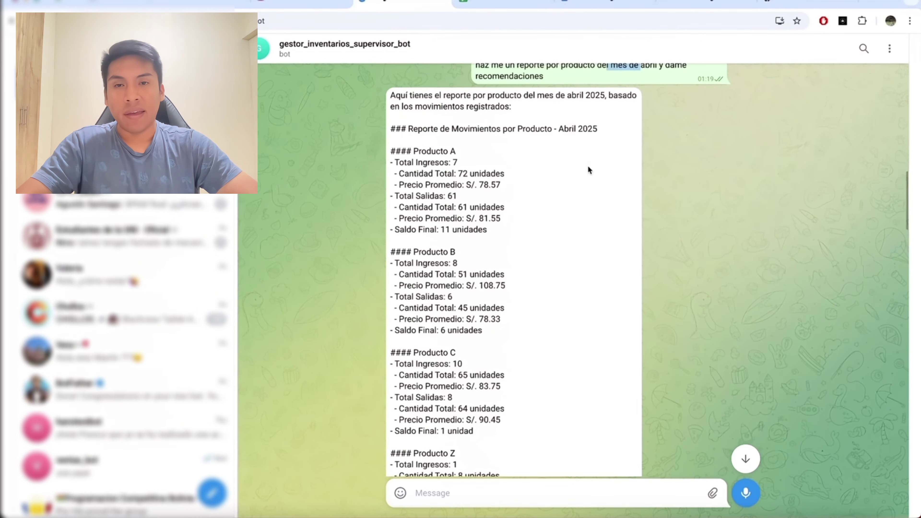
{"action": "left_click_drag", "start_coordinate": [394, 146], "coordinate": [483, 230]}
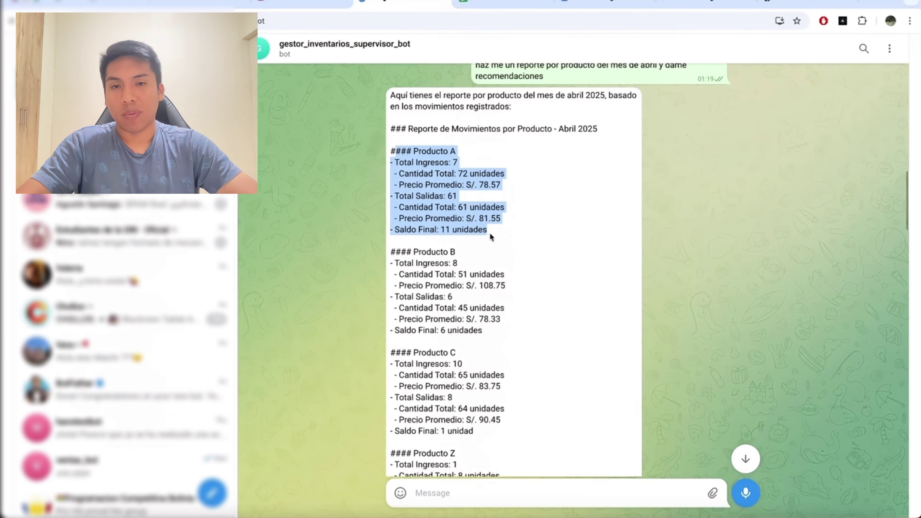
{"action": "scroll", "coordinate": [450, 261], "scroll_direction": "down", "scroll_amount": 9}
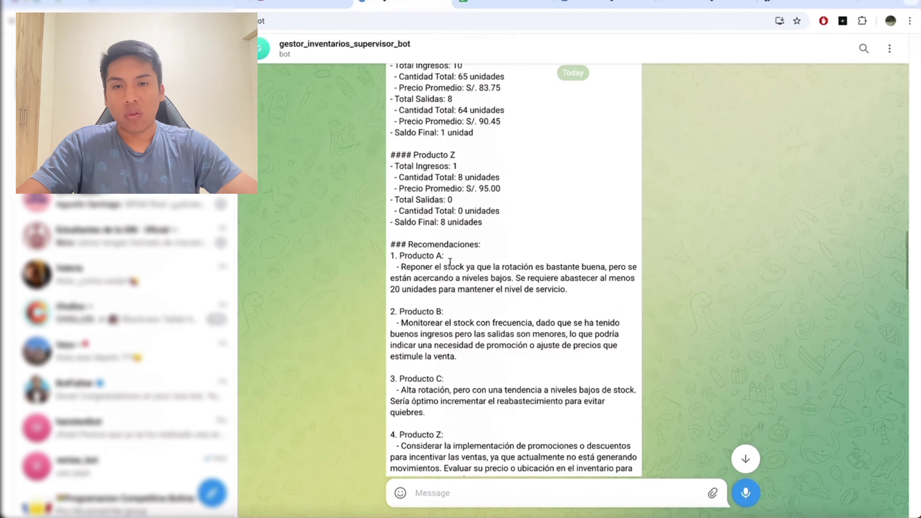
{"action": "left_click_drag", "start_coordinate": [400, 256], "coordinate": [574, 268]}
{"action": "scroll", "coordinate": [573, 268], "scroll_direction": "down", "scroll_amount": 1}
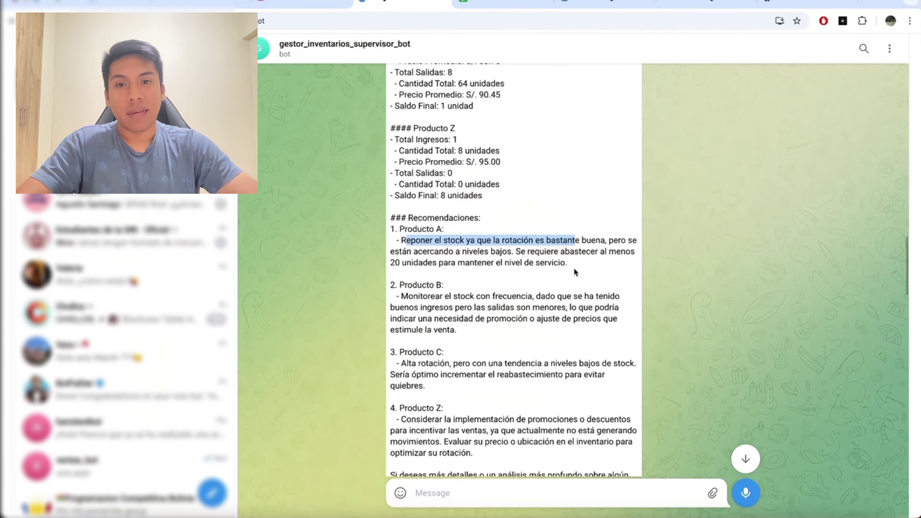
{"action": "scroll", "coordinate": [573, 268], "scroll_direction": "down", "scroll_amount": 2}
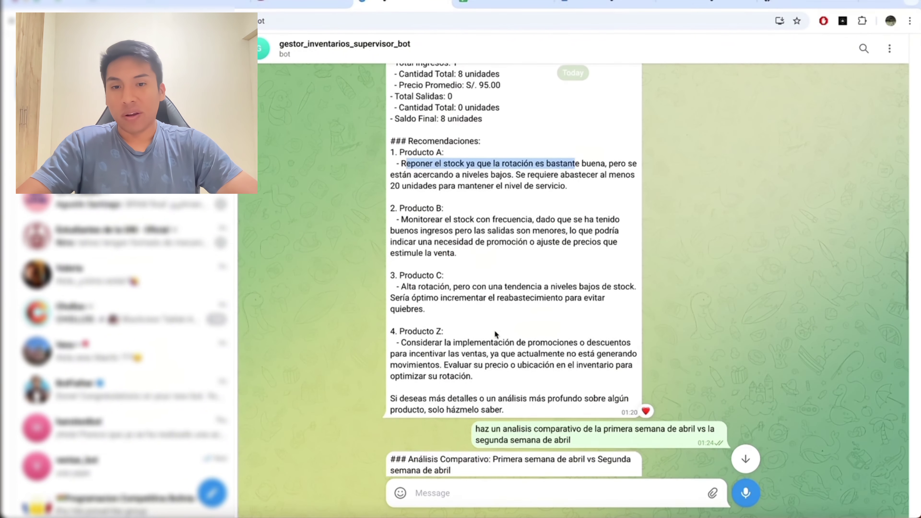
Read the bot's comparative analysis of the first versus second week of April, from movements by product through the conclusions
{"action": "left_click_drag", "start_coordinate": [476, 189], "coordinate": [604, 196]}
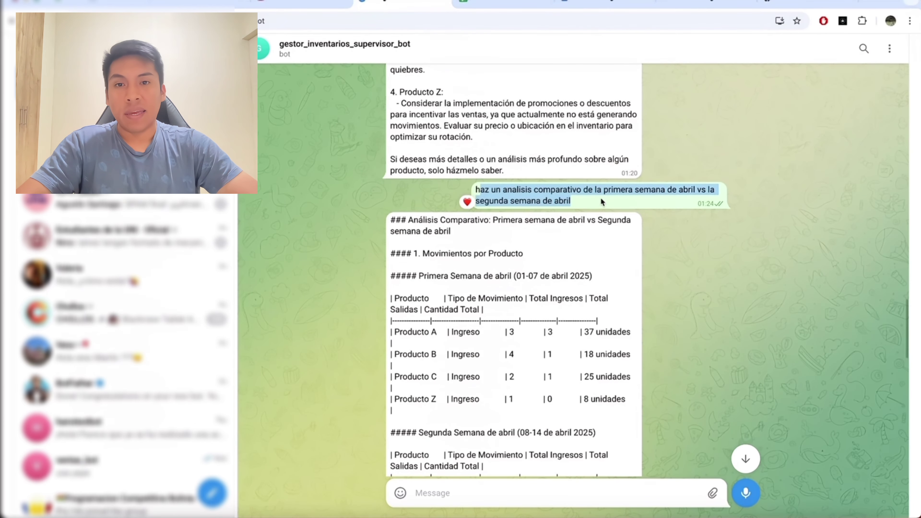
{"action": "scroll", "coordinate": [600, 200], "scroll_direction": "down", "scroll_amount": 2}
{"action": "scroll", "coordinate": [601, 198], "scroll_direction": "down", "scroll_amount": 5}
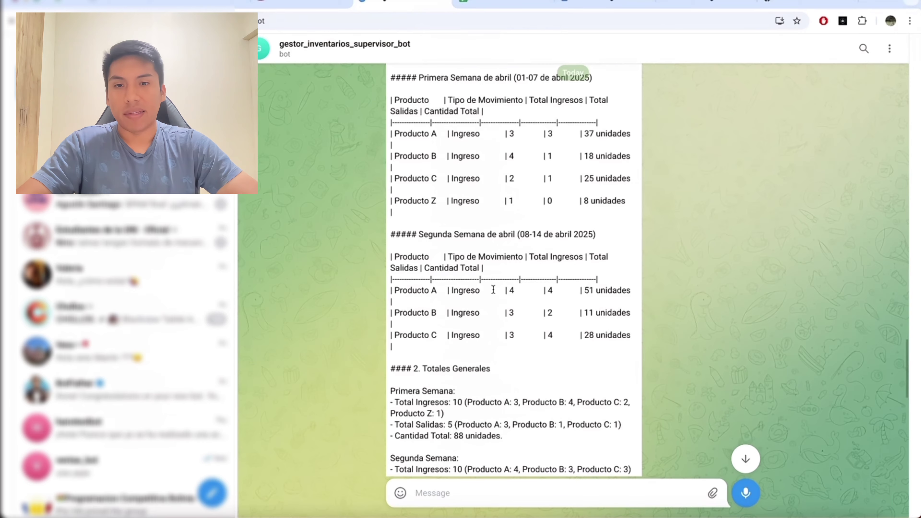
{"action": "scroll", "coordinate": [493, 288], "scroll_direction": "down", "scroll_amount": 5}
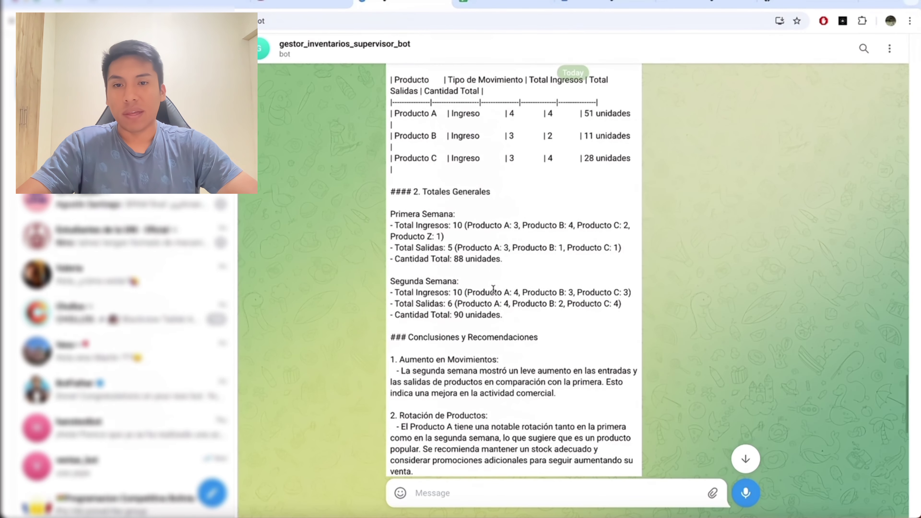
{"action": "scroll", "coordinate": [515, 247], "scroll_direction": "down", "scroll_amount": 4}
{"action": "scroll", "coordinate": [515, 246], "scroll_direction": "down", "scroll_amount": 1}
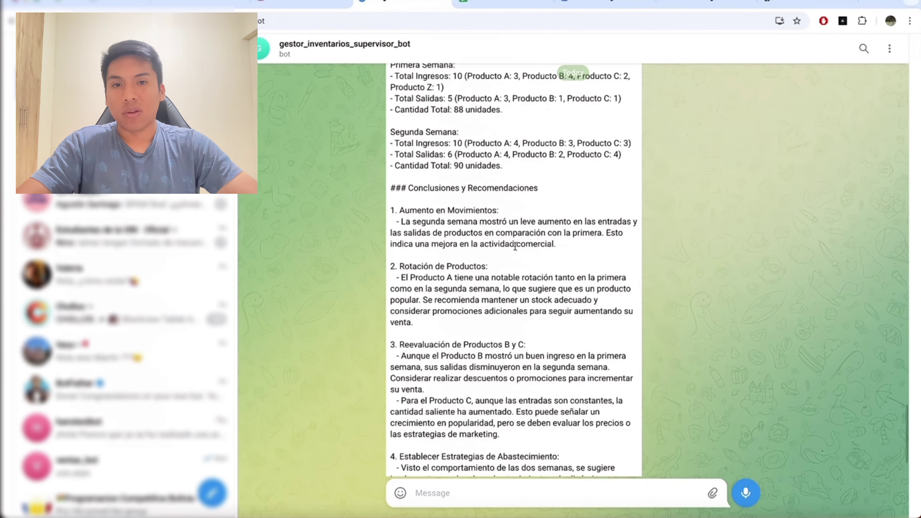